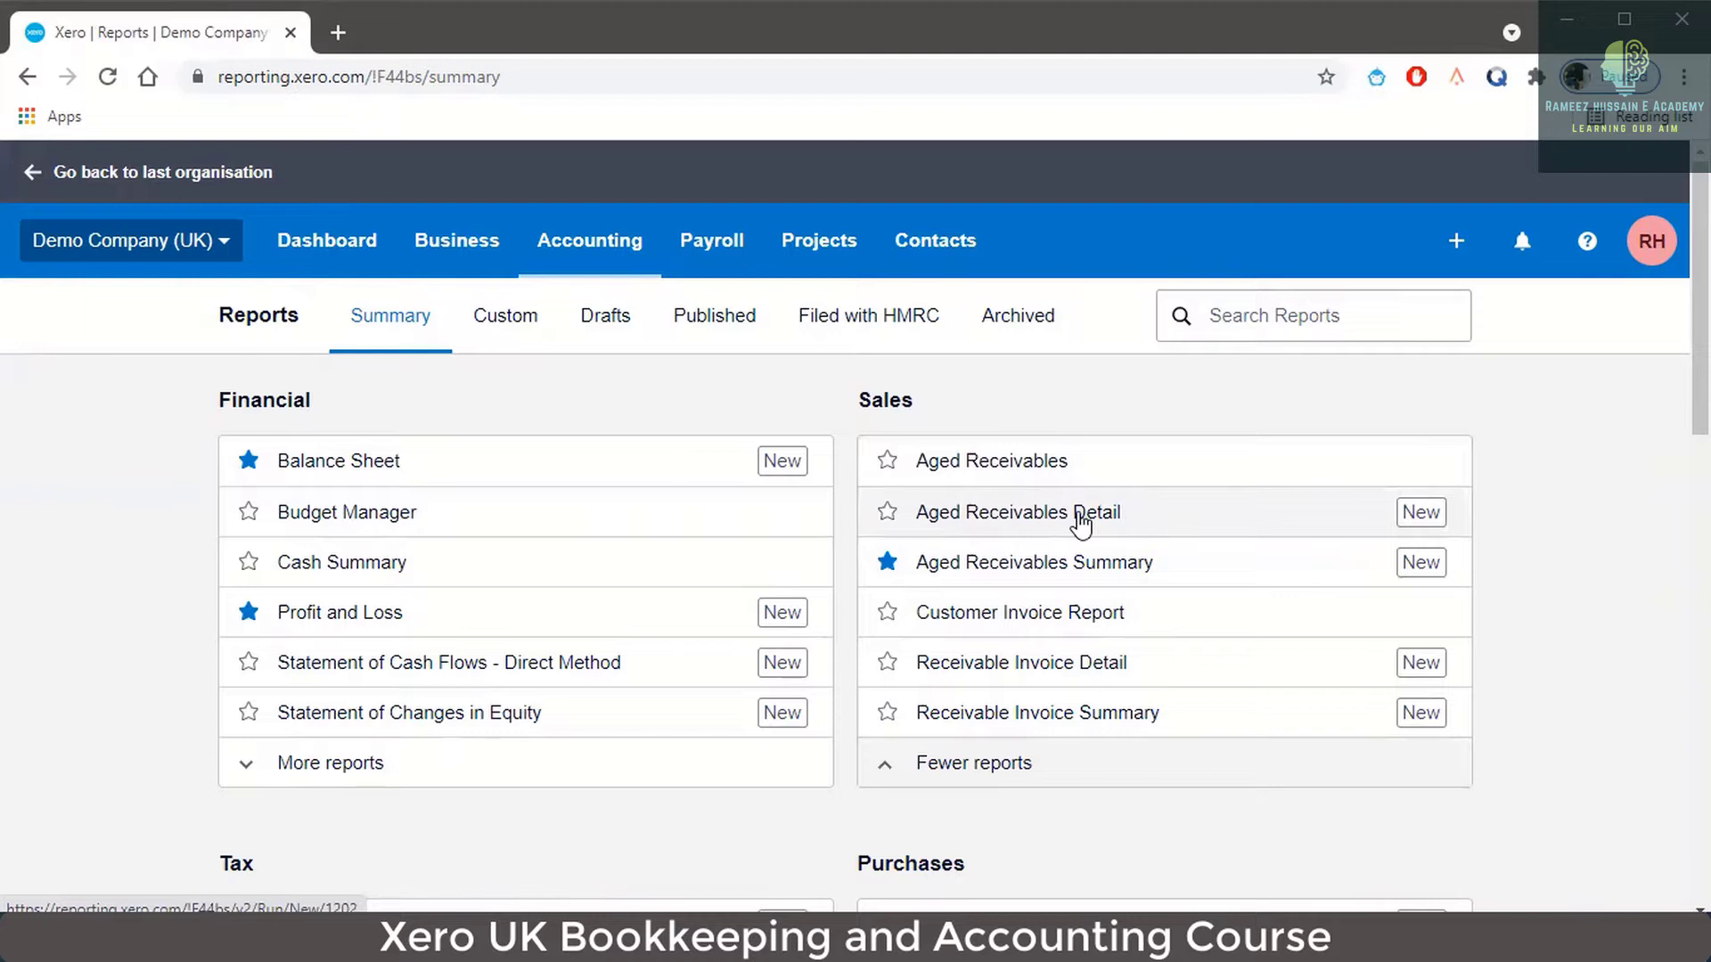
Step: Open the Aged Receivables Detail report from the Sales reports and look over its invoice listing
left_click(1080, 524)
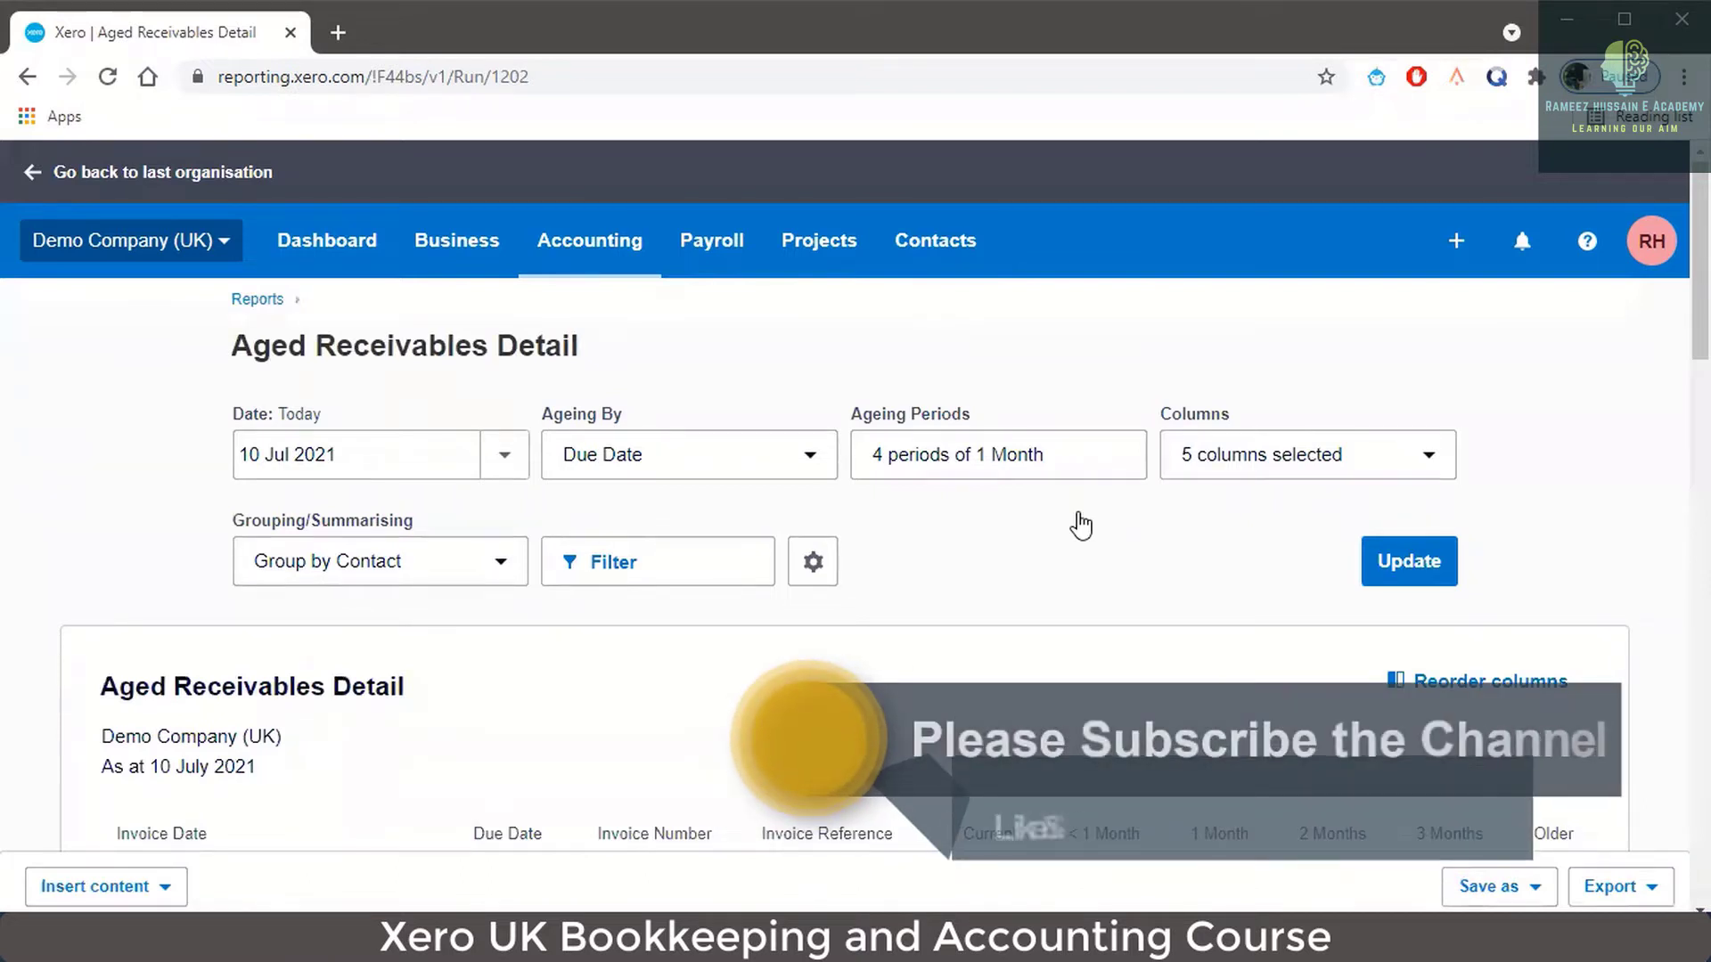
scroll(1080, 525, "down", 5)
scroll(1077, 523, "down", 1)
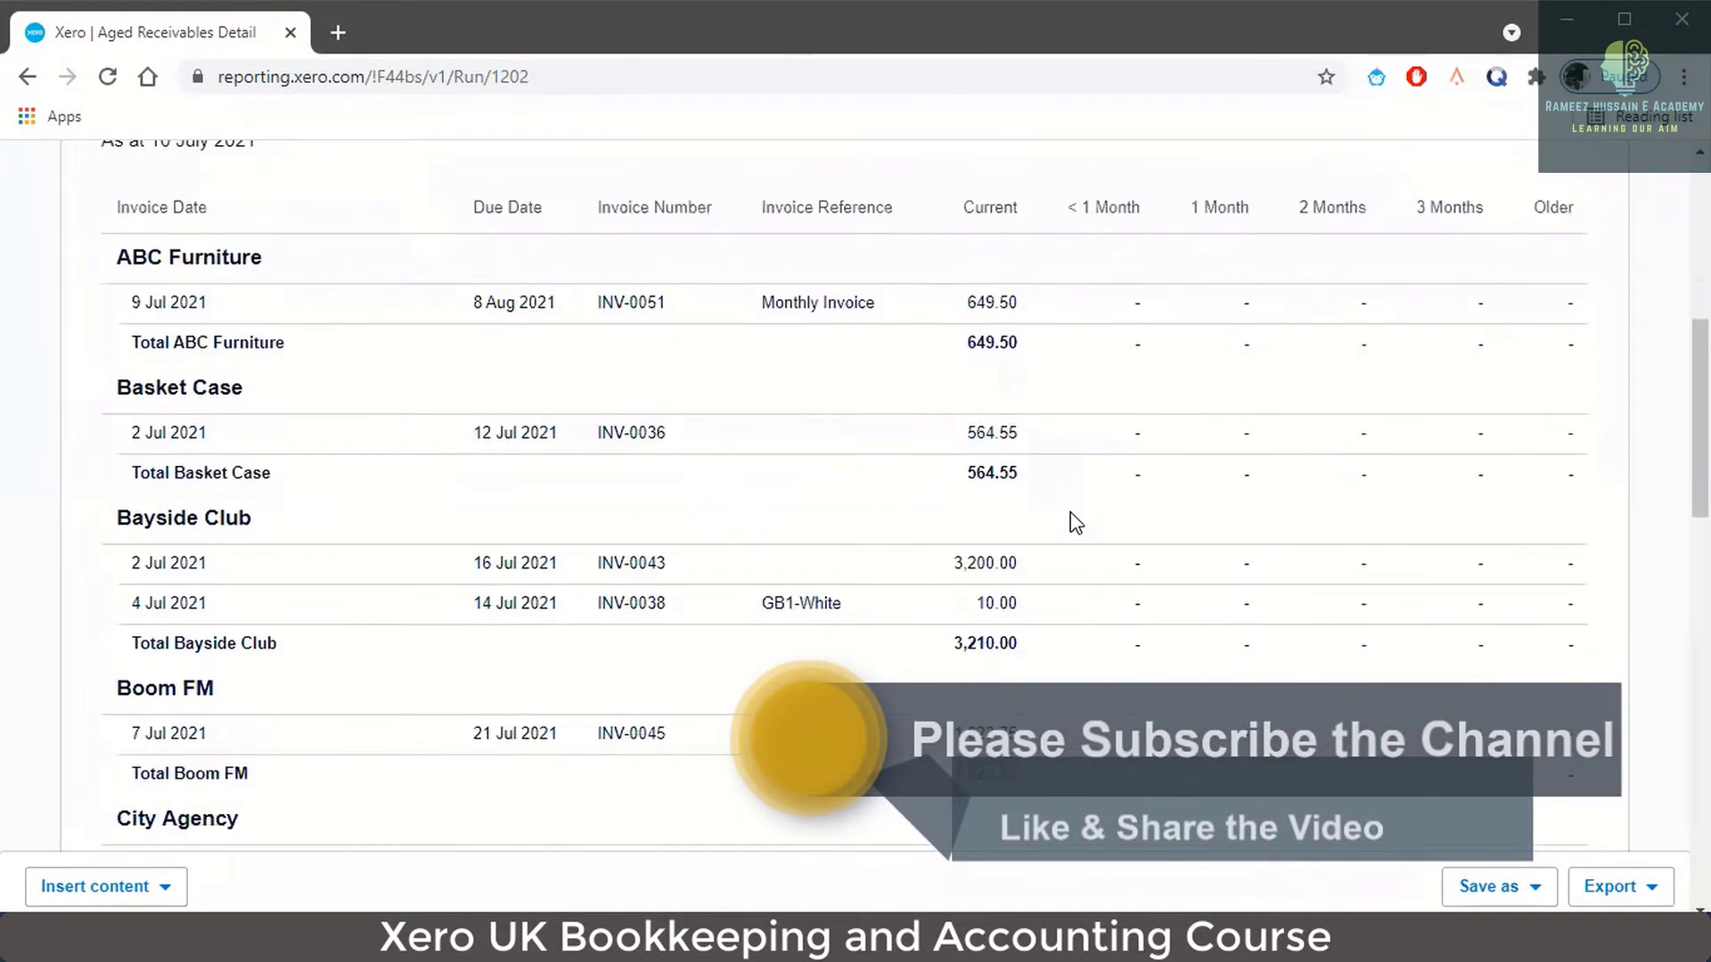
scroll(1076, 524, "up", 7)
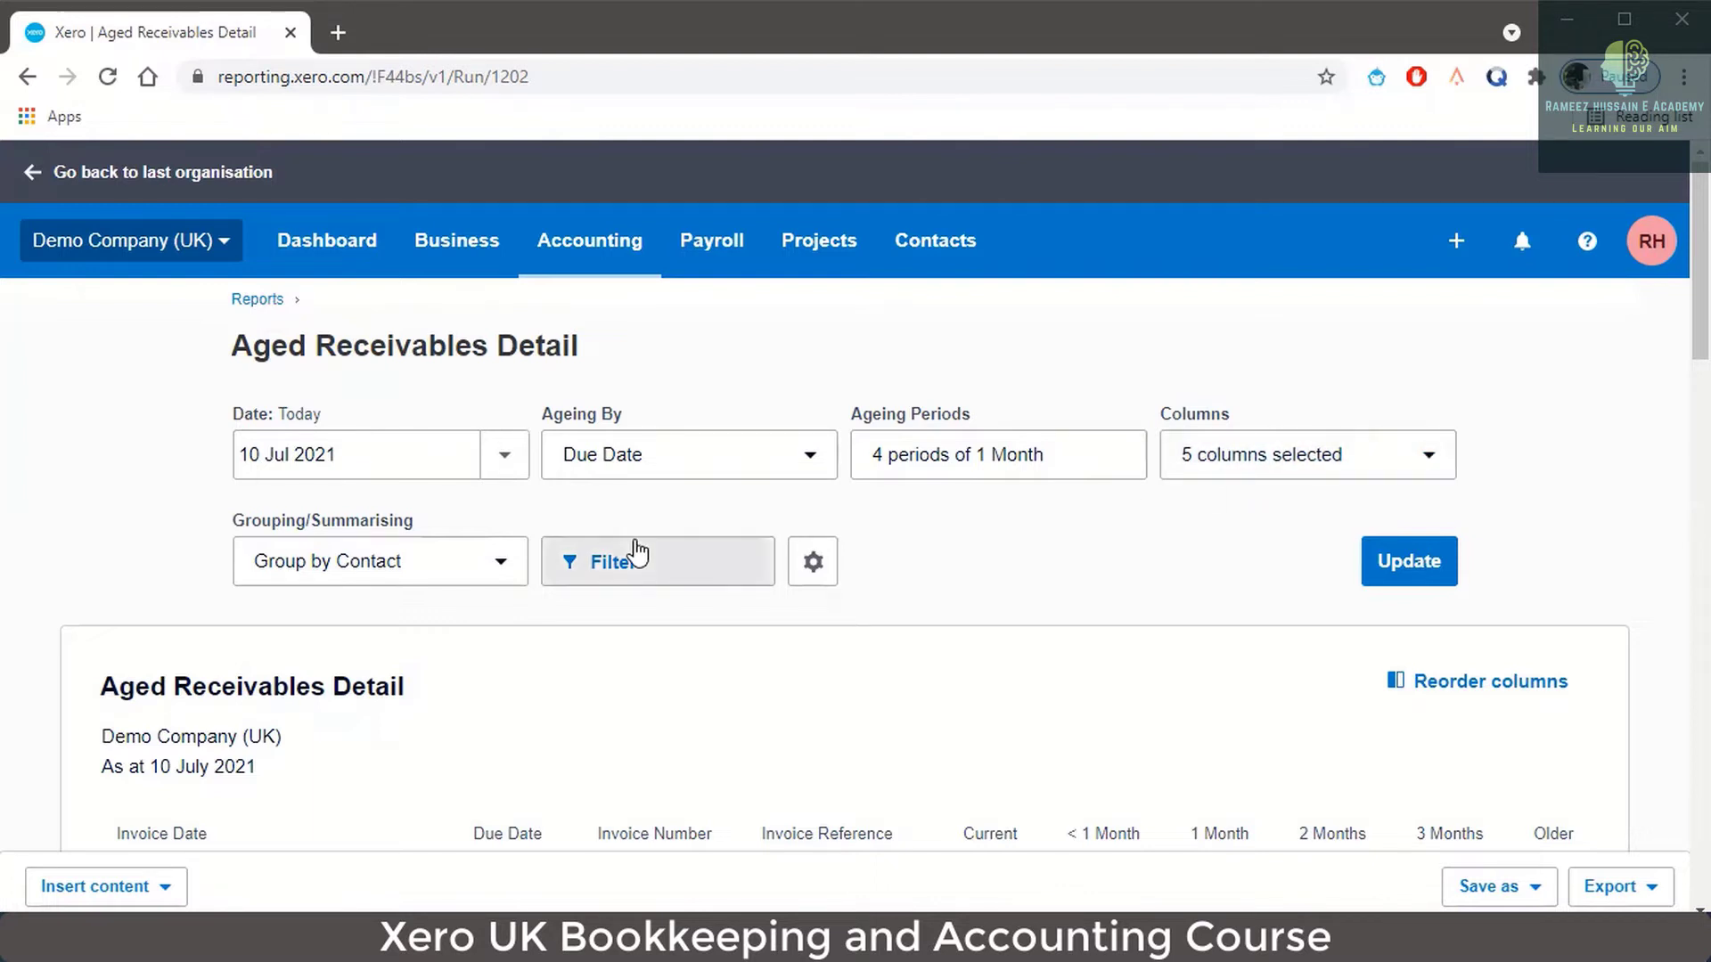
Step: Examine each contact's outstanding invoices, due dates and amounts across the Current to Older ageing columns
scroll(944, 573, "down", 5)
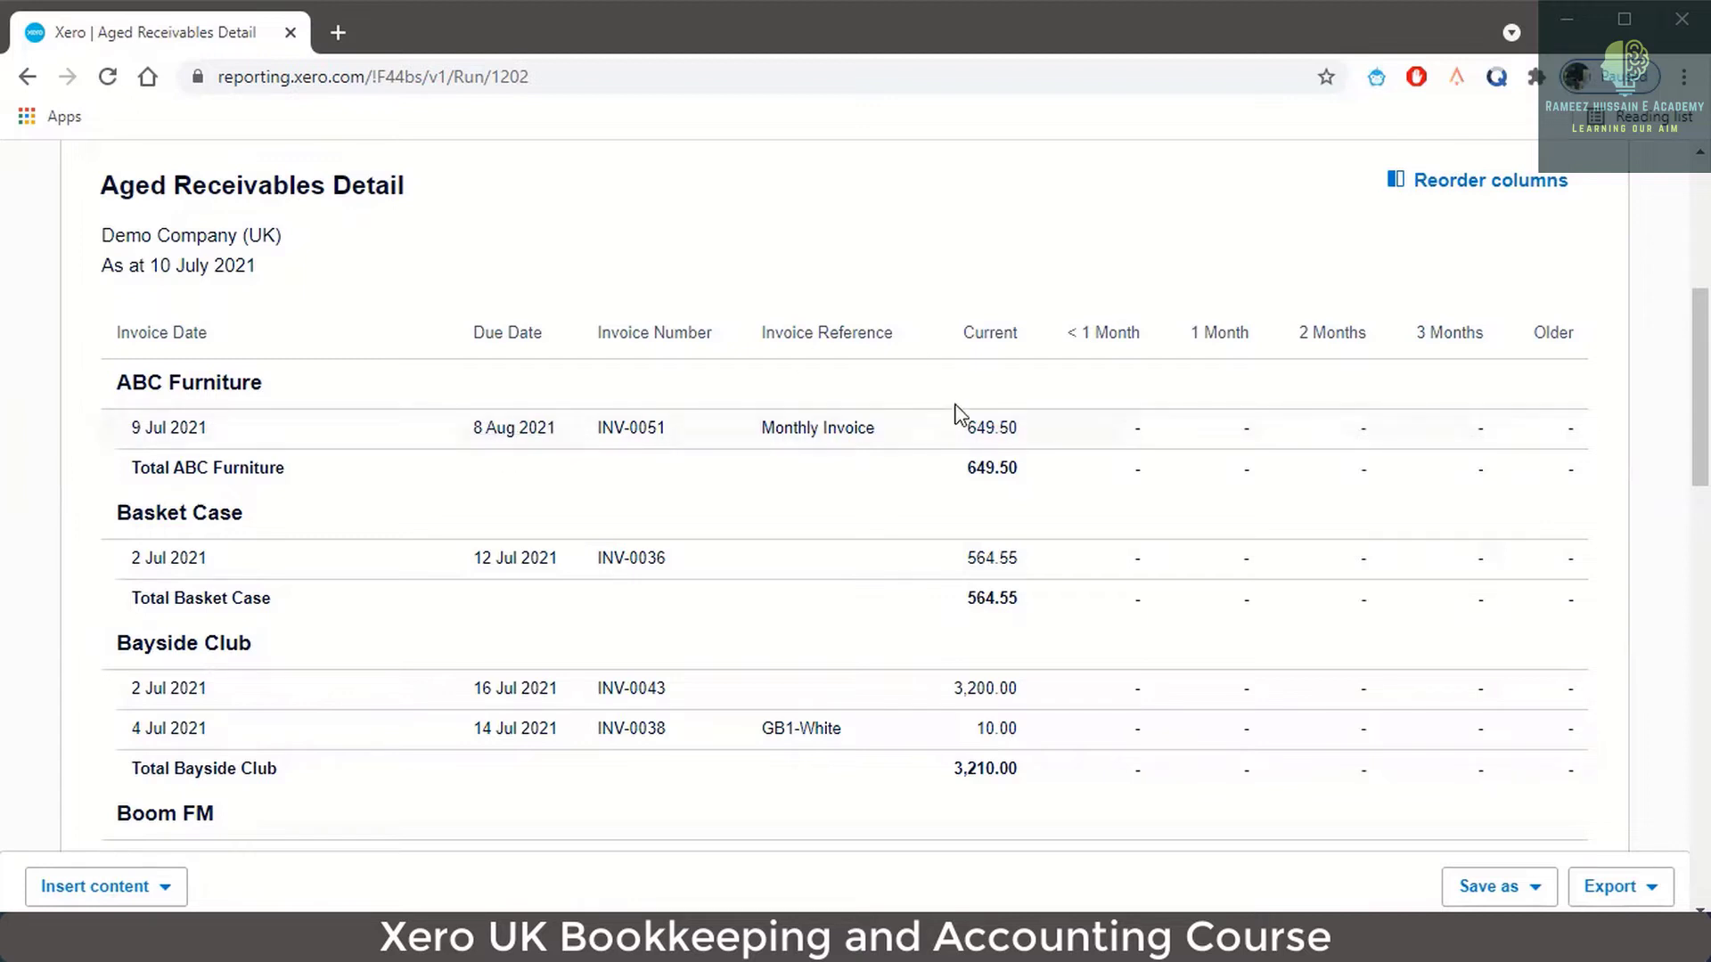
scroll(454, 393, "down", 7)
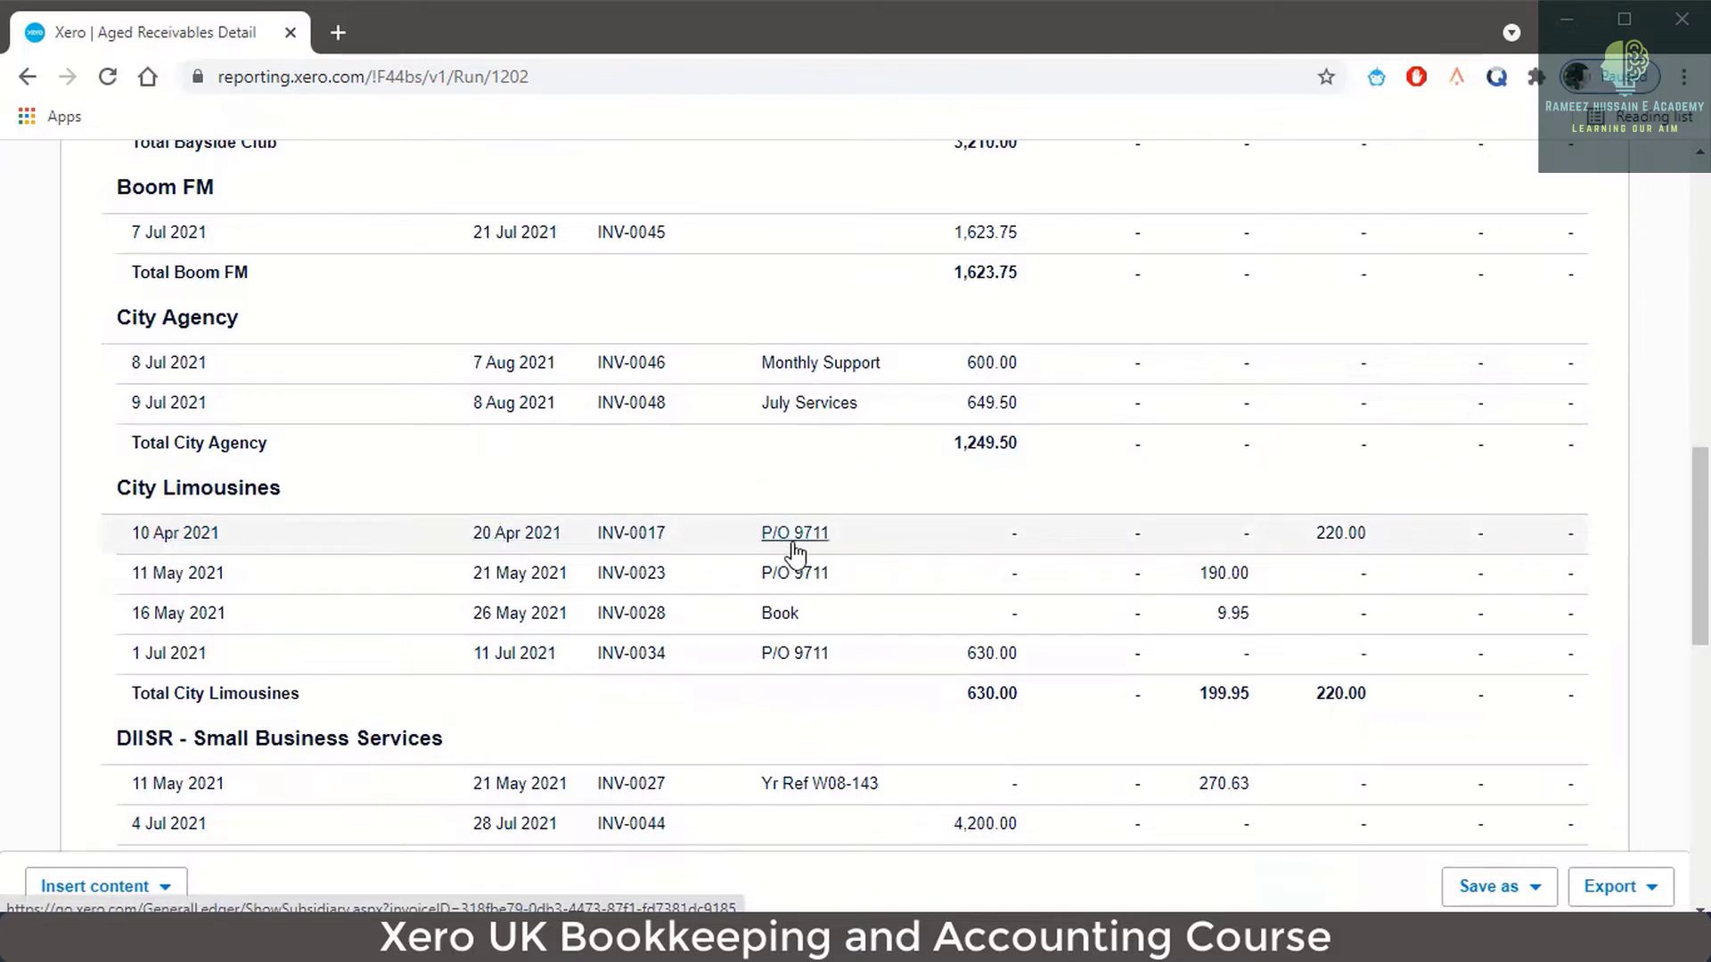
scroll(1241, 515, "up", 3)
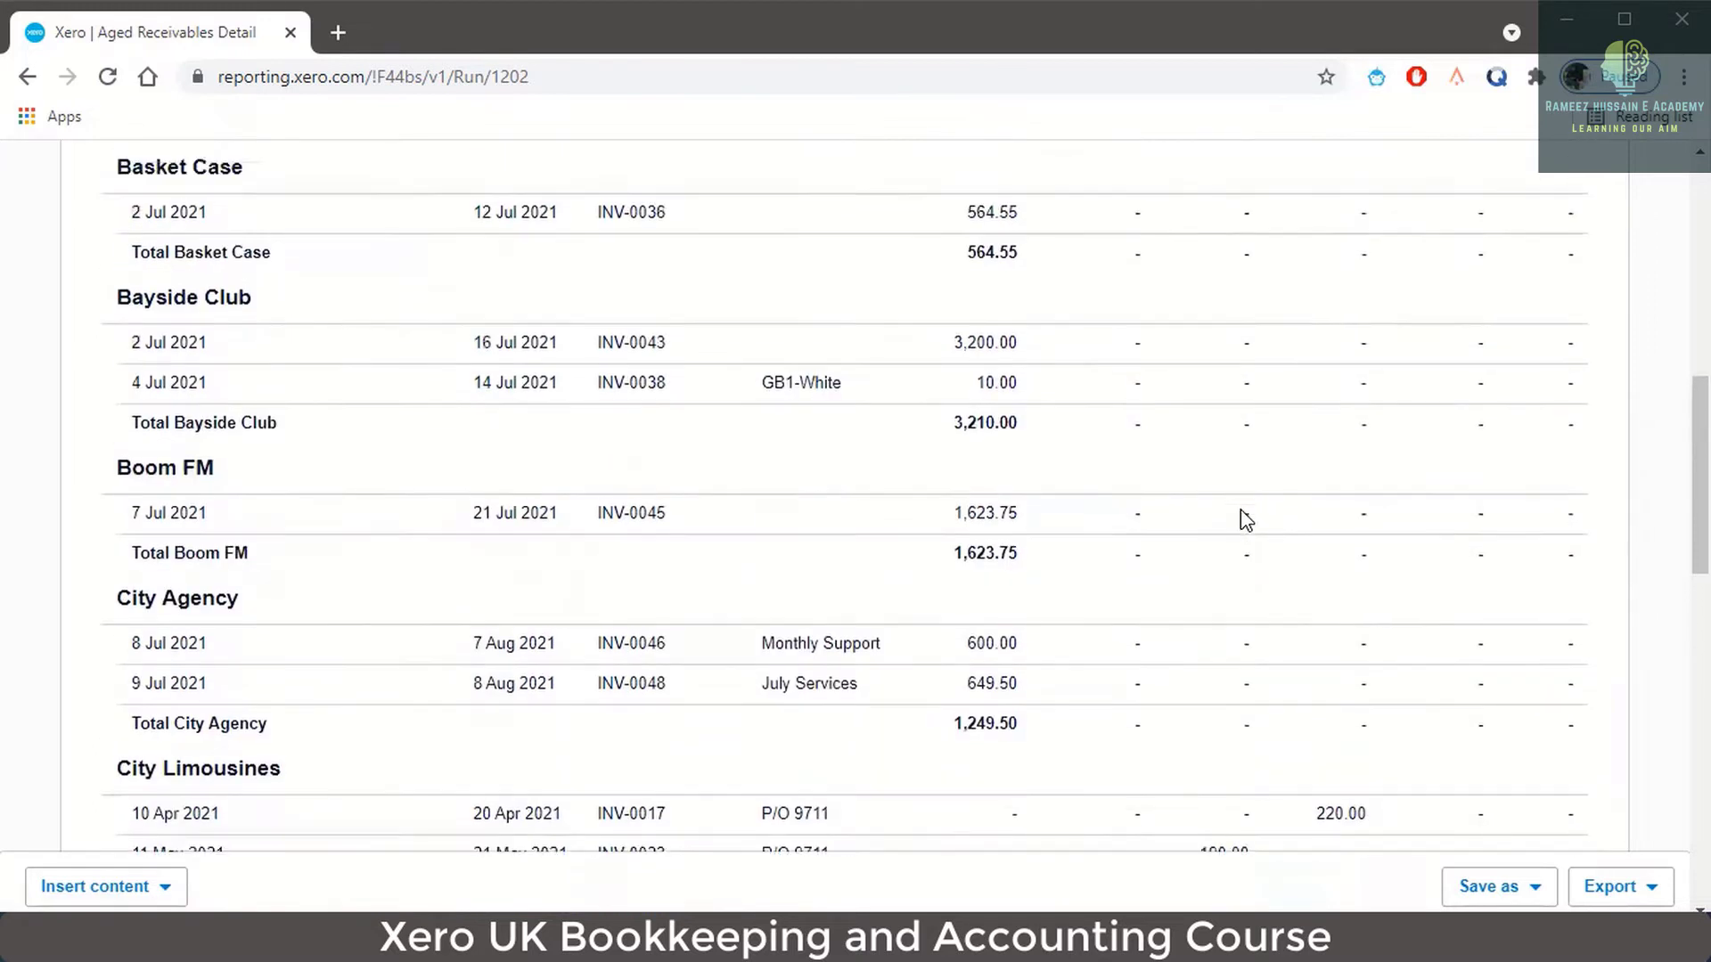
scroll(1243, 517, "up", 8)
scroll(1229, 531, "down", 1)
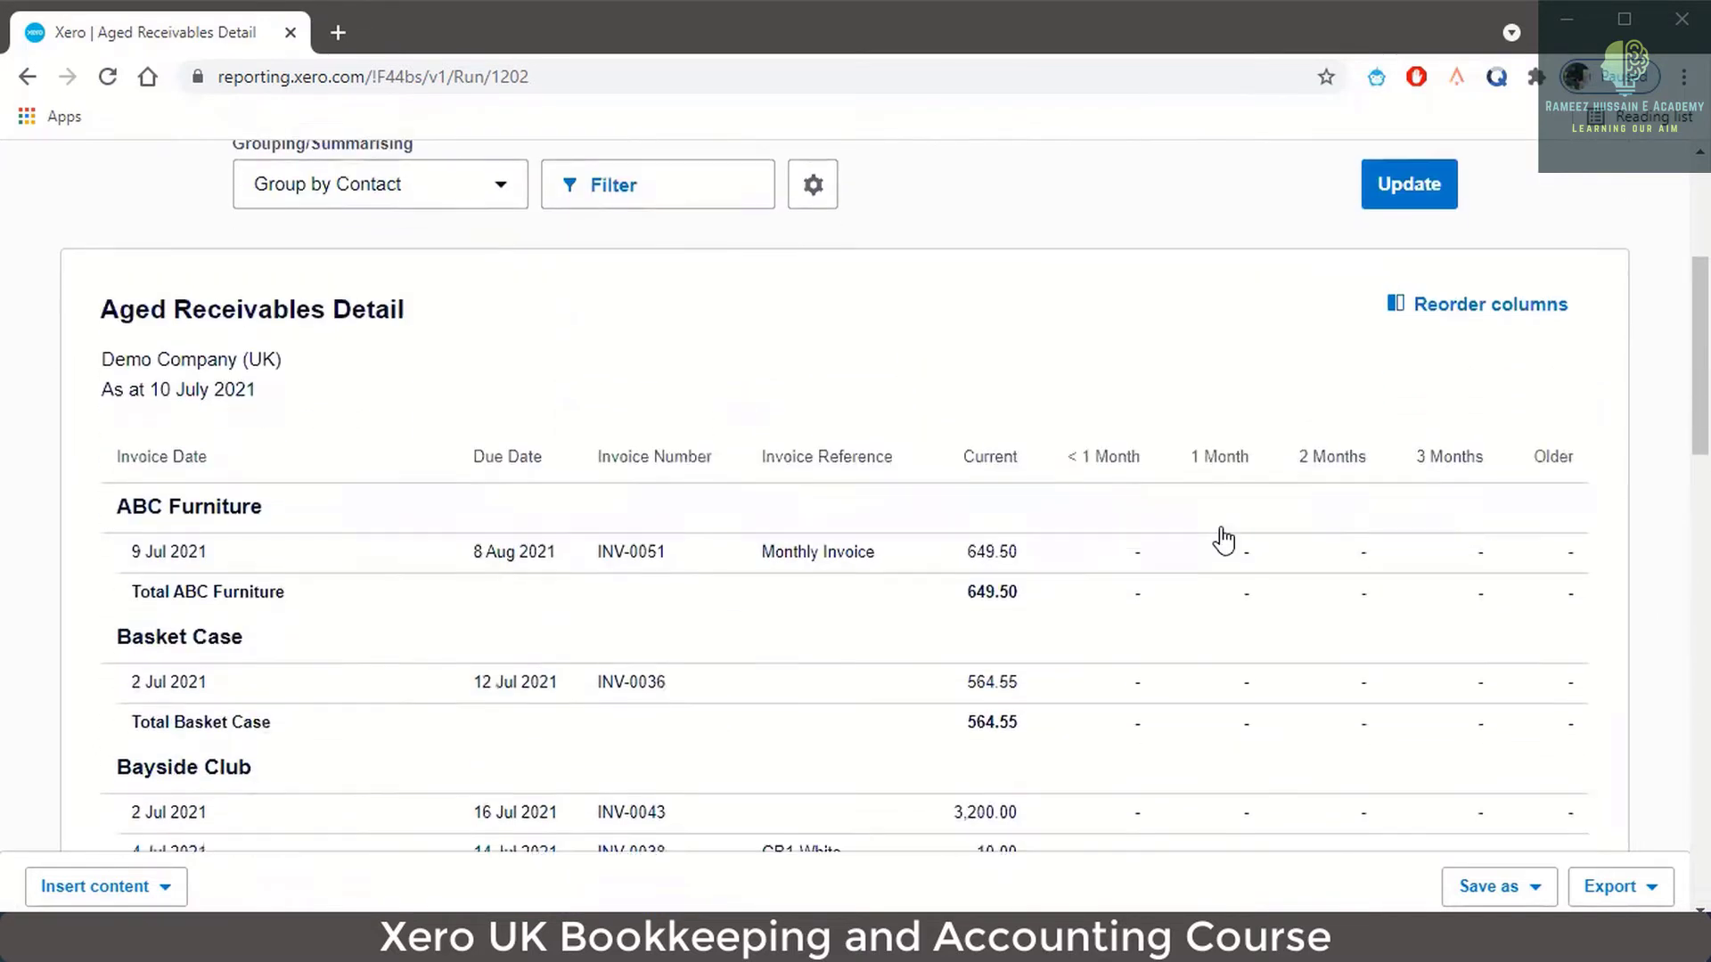
scroll(1223, 539, "down", 4)
scroll(1225, 538, "up", 1)
key("ctrl+minus")
key("ctrl+minus")
key("ctrl+minus")
key("ctrl+minus")
scroll(1208, 539, "up", 2)
scroll(1208, 539, "down", 1)
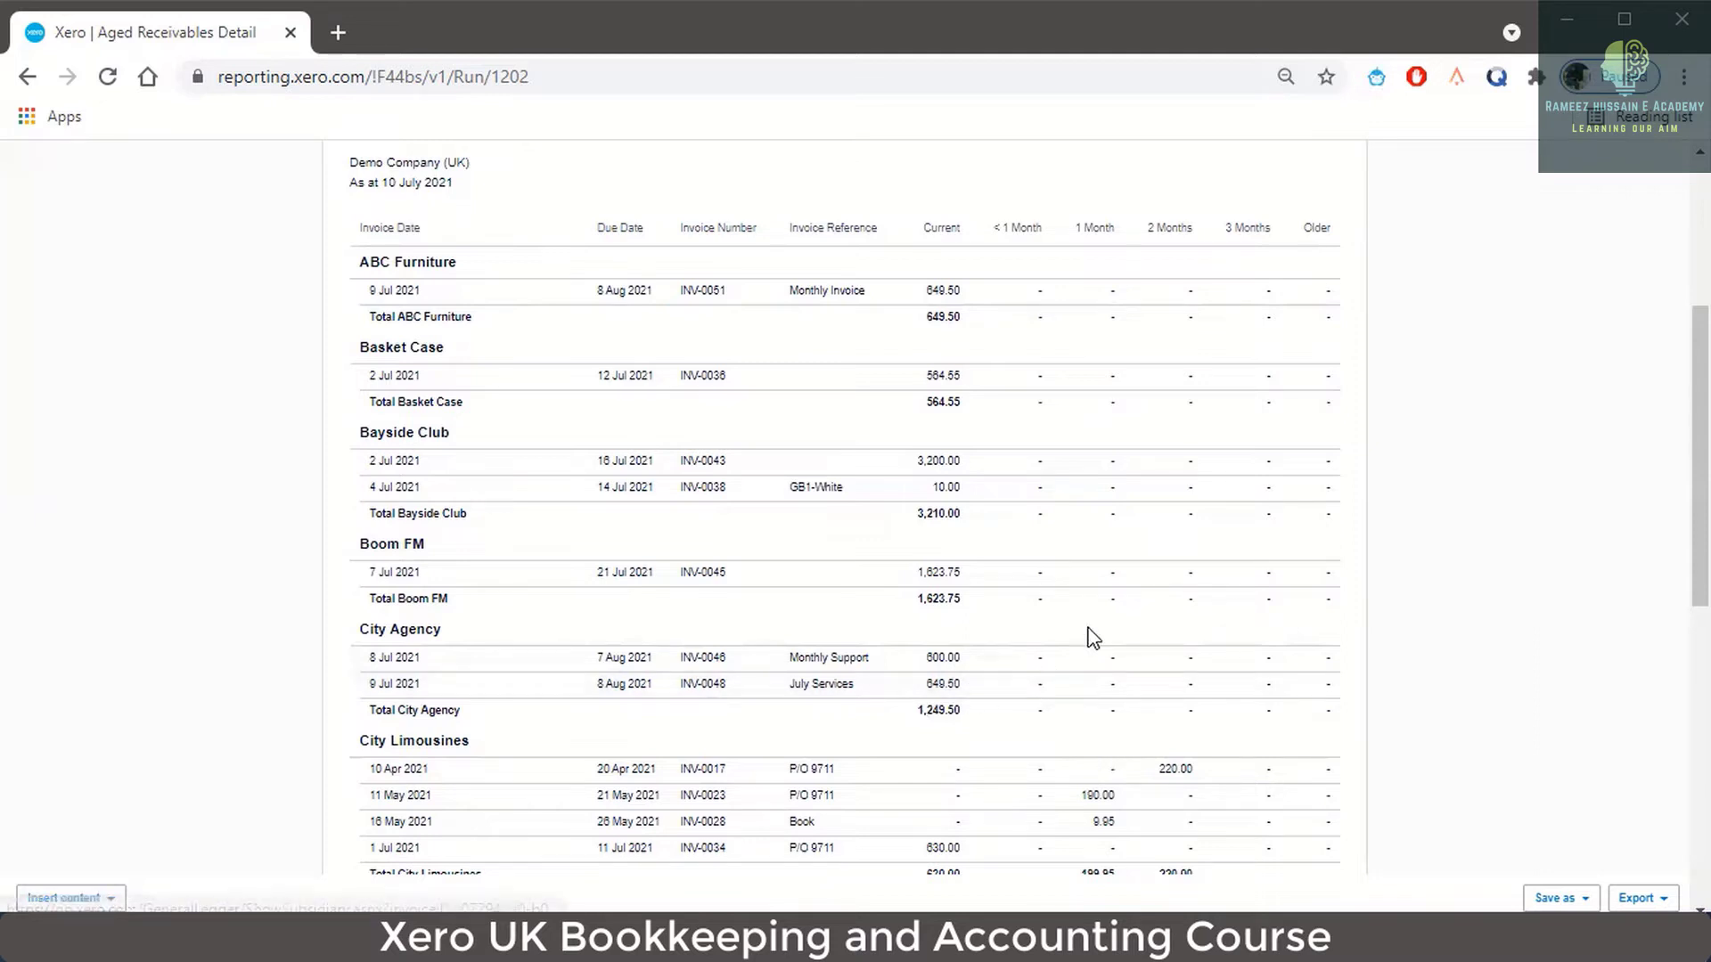
scroll(1056, 634, "up", 2)
scroll(1057, 634, "up", 2)
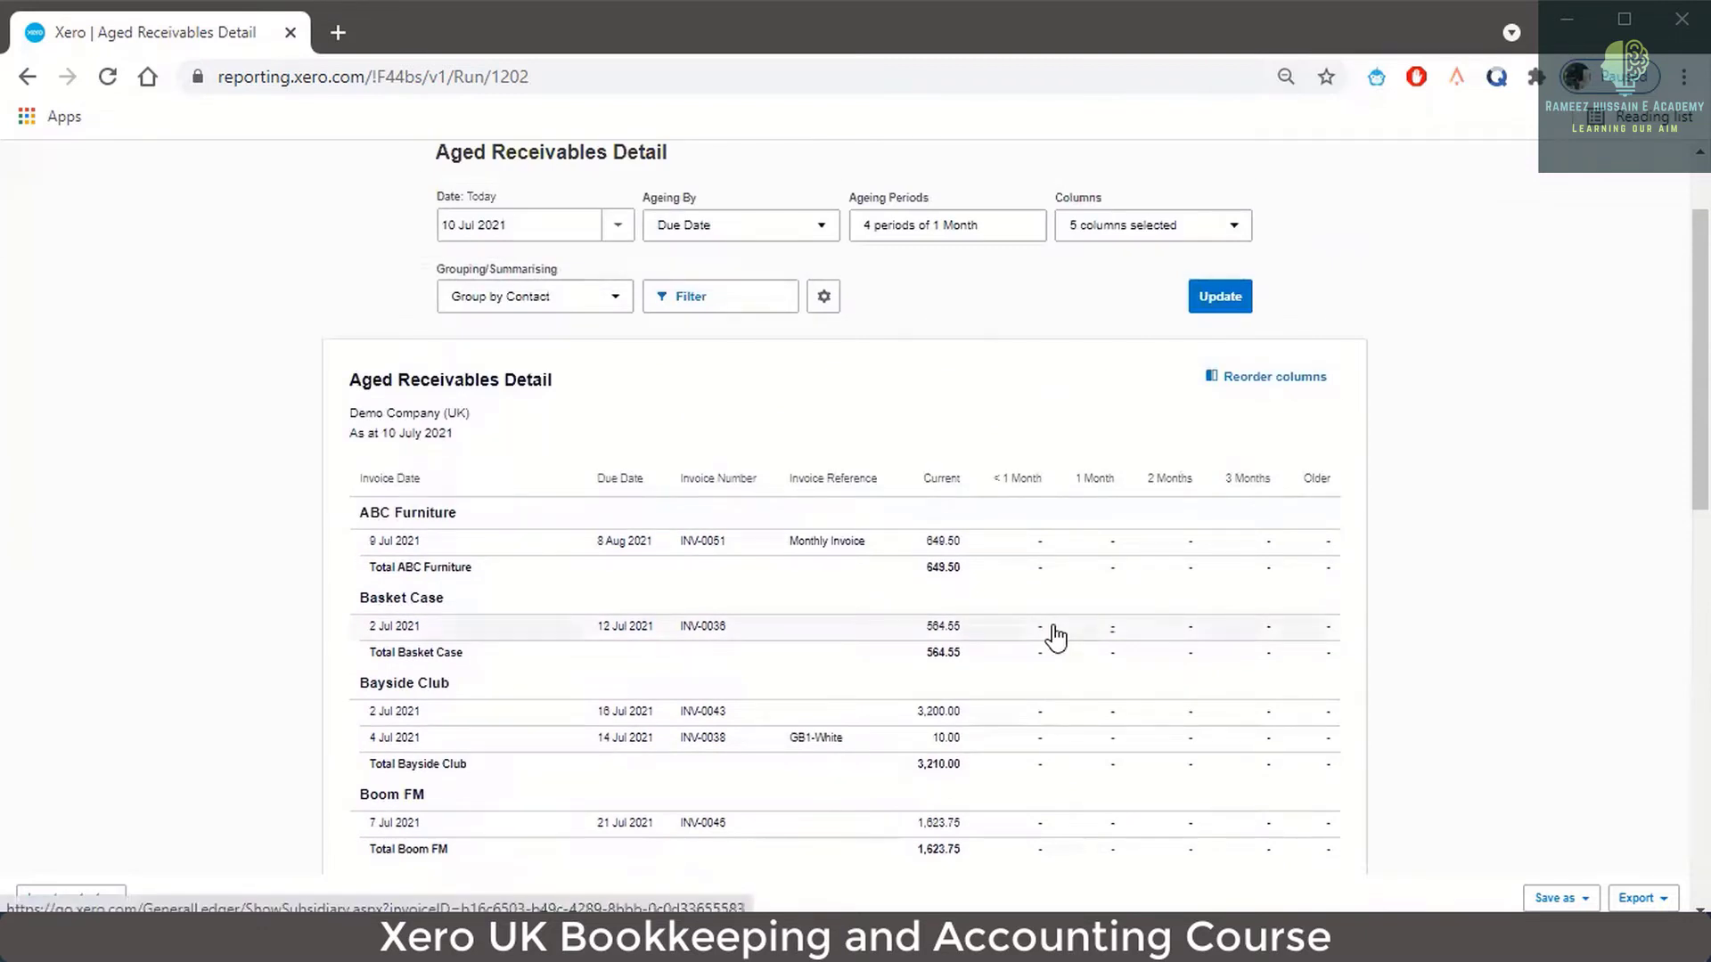
scroll(1120, 638, "down", 8)
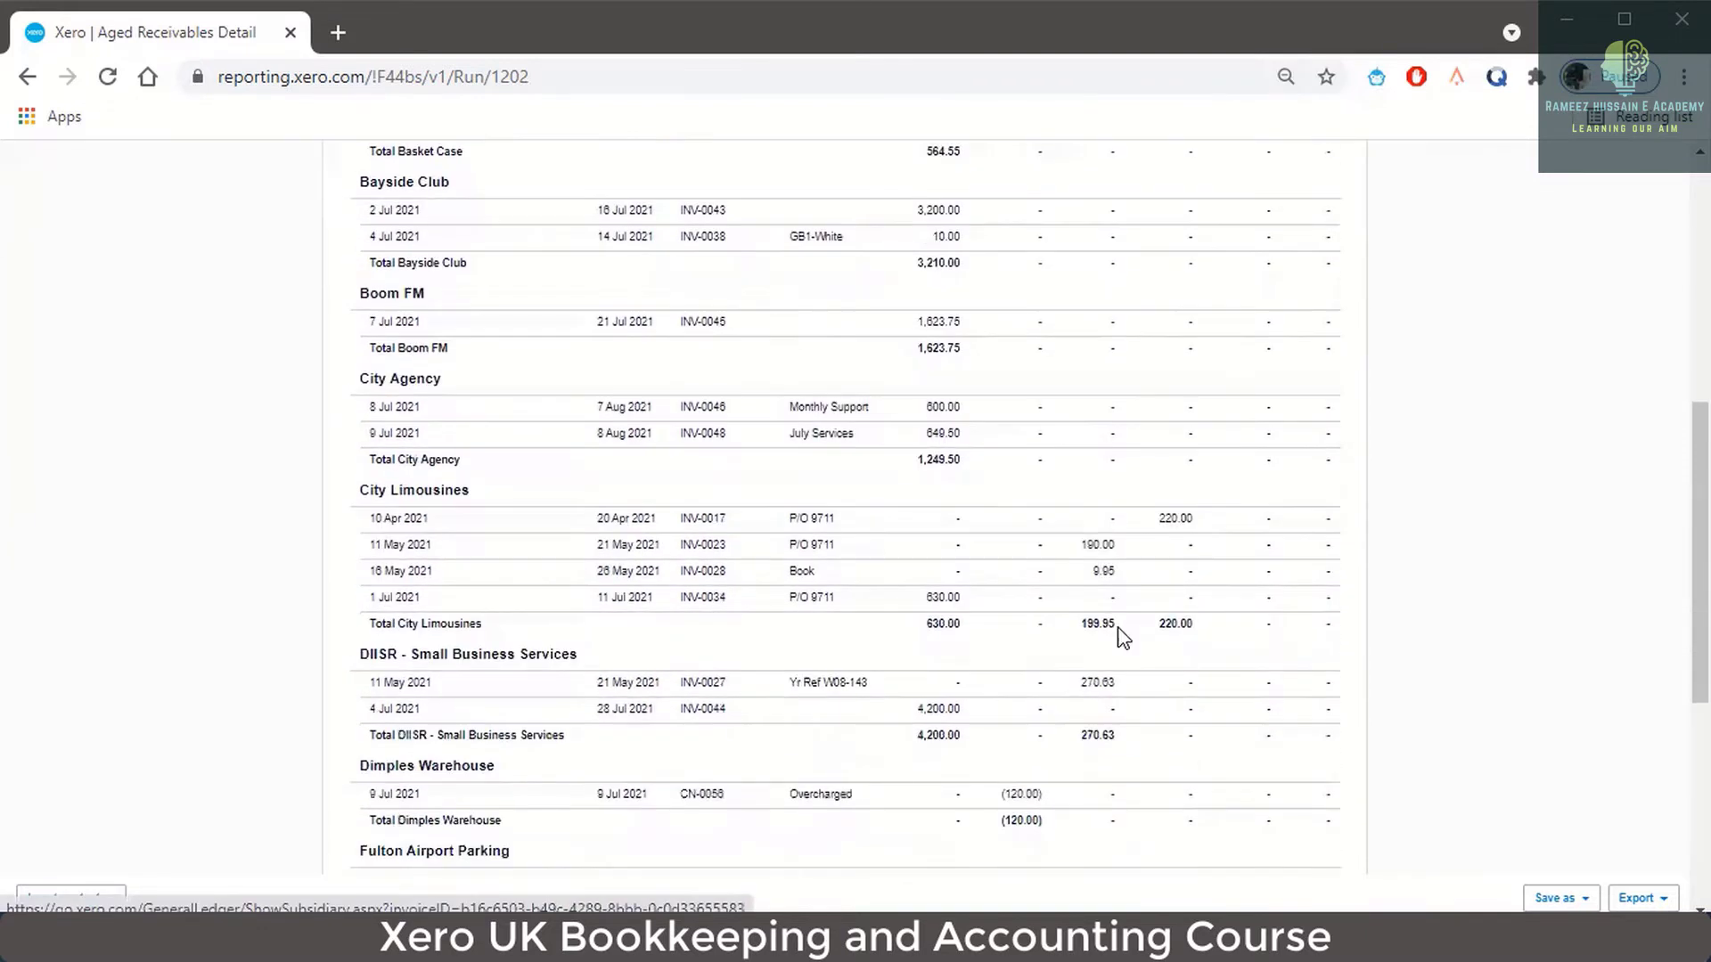
scroll(1121, 638, "down", 5)
scroll(1121, 638, "up", 10)
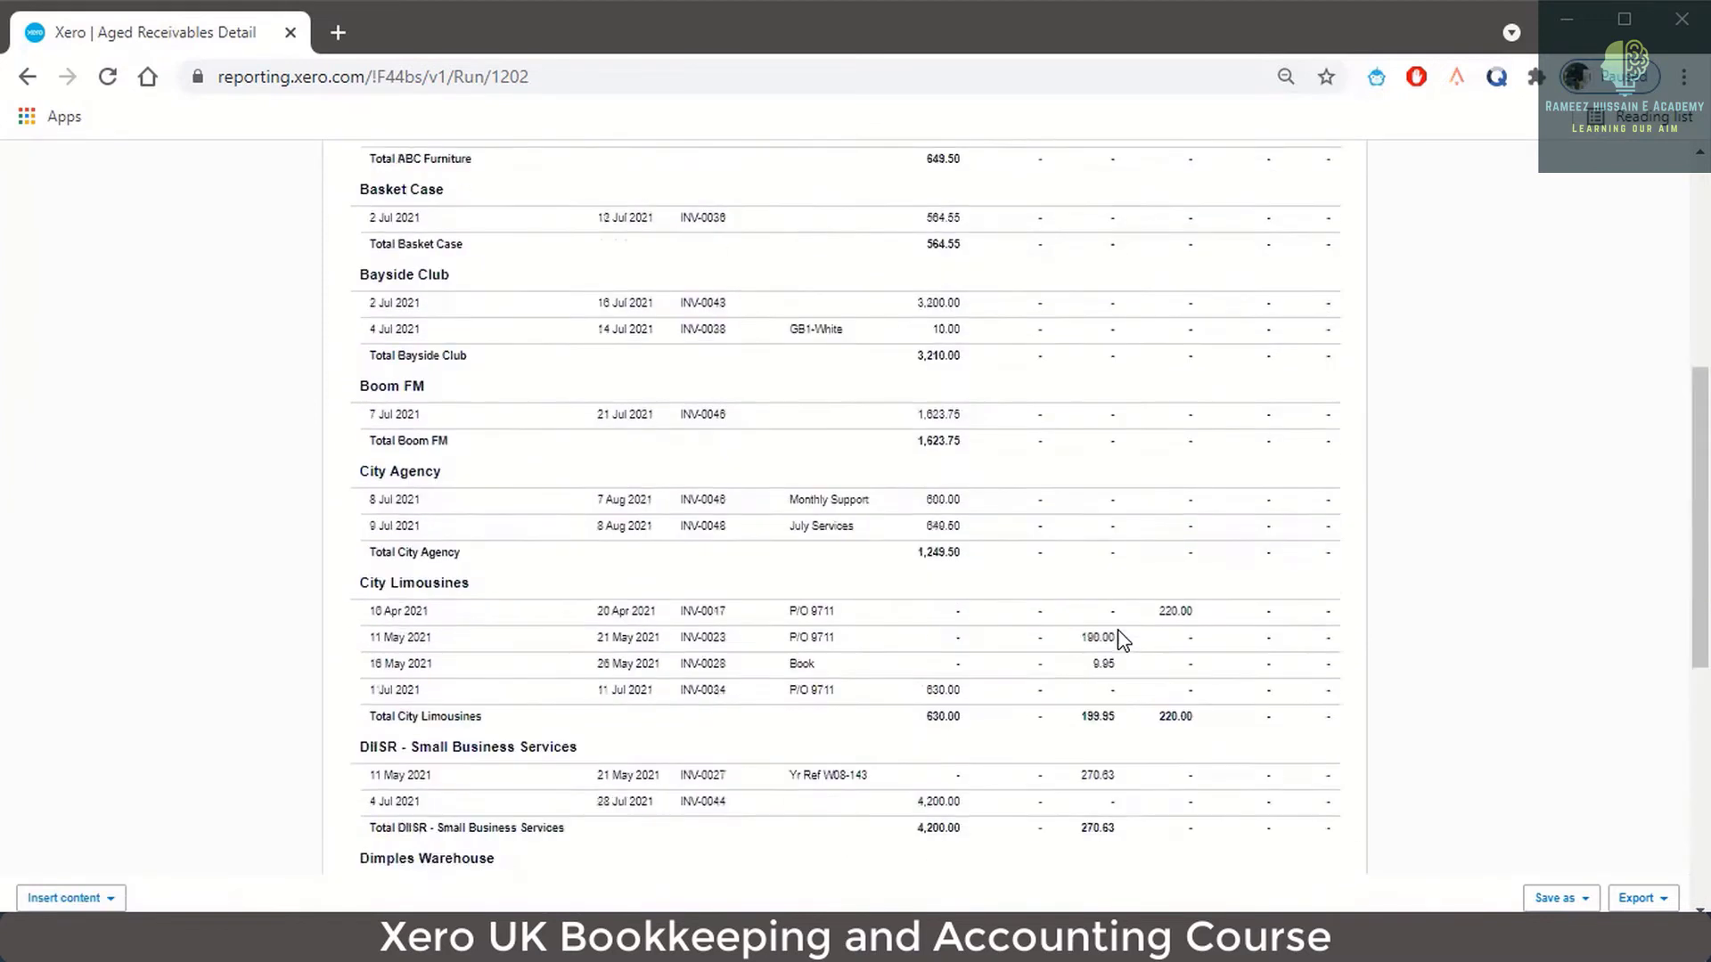
scroll(1122, 639, "up", 1)
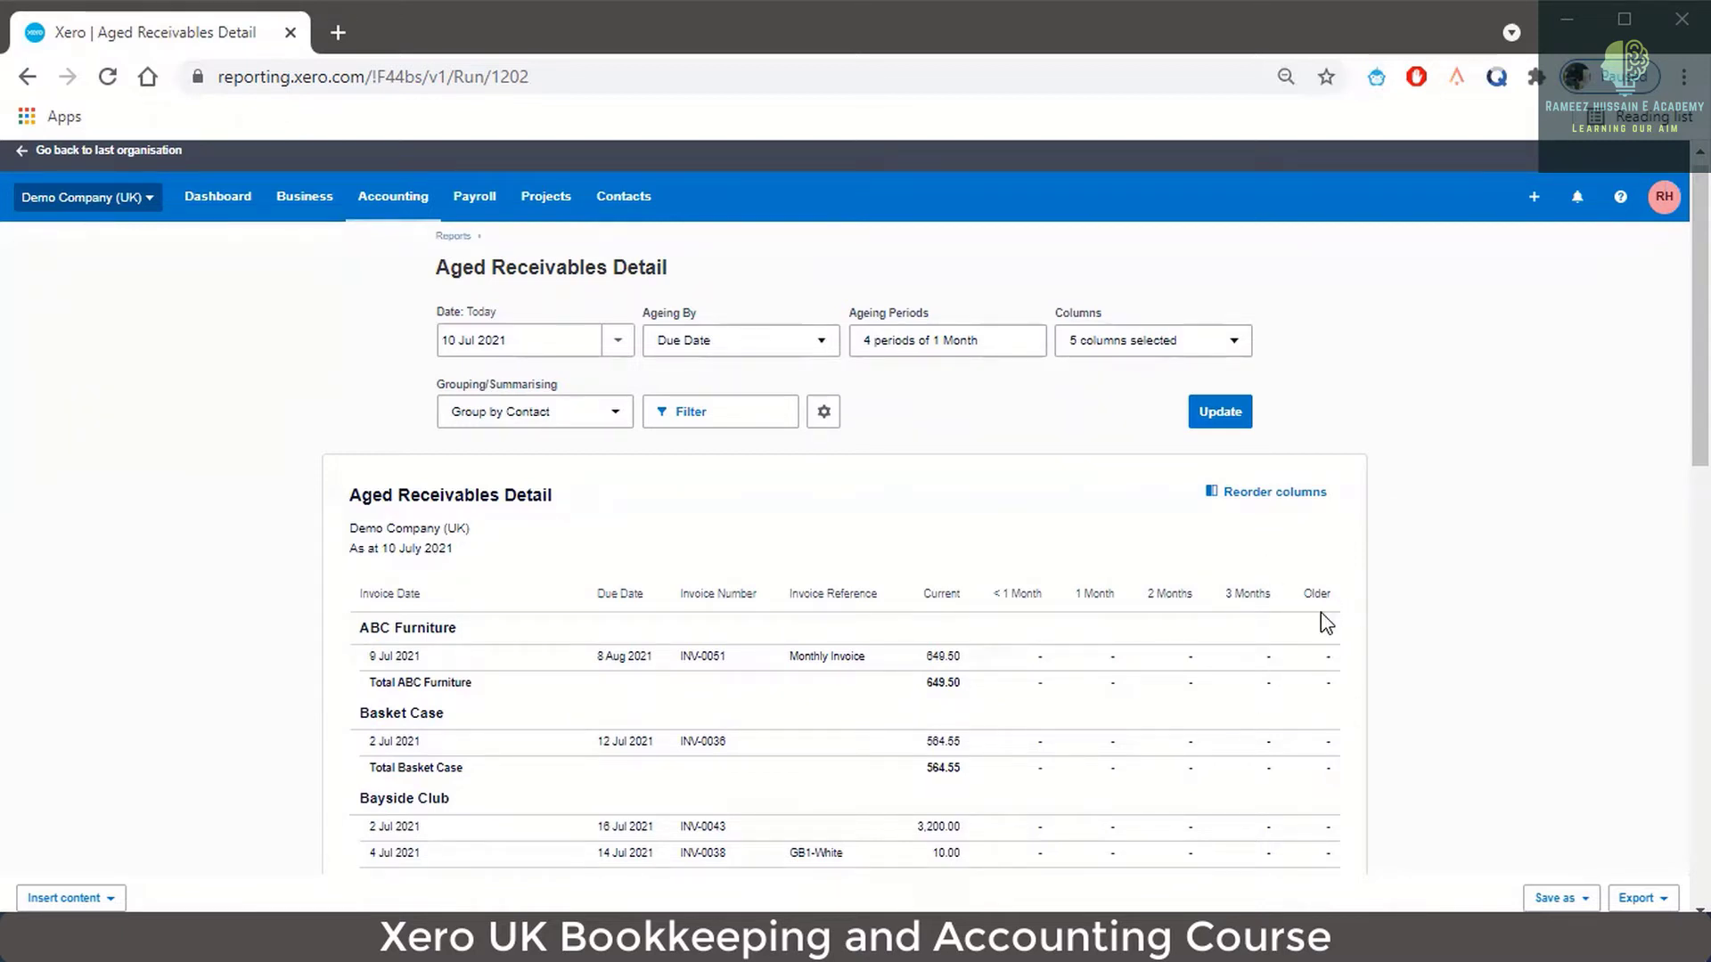
Step: Set the ageing periods to 4 periods of 3 months and update the report
left_click(1021, 344)
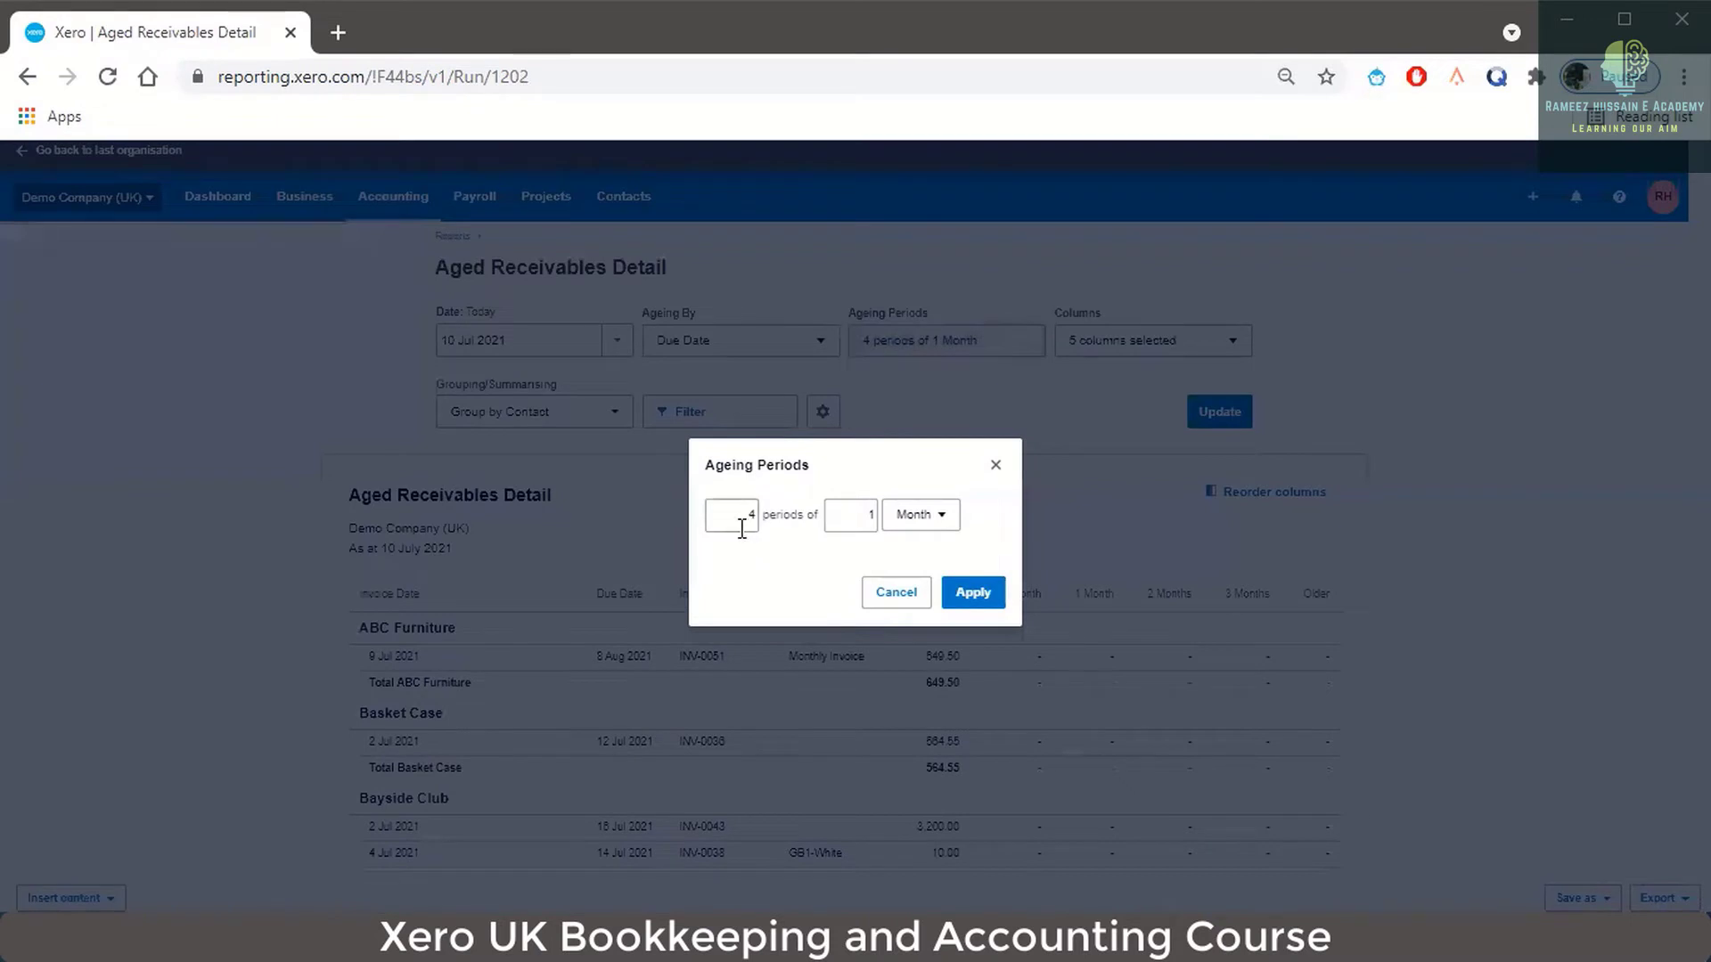
left_click(871, 514)
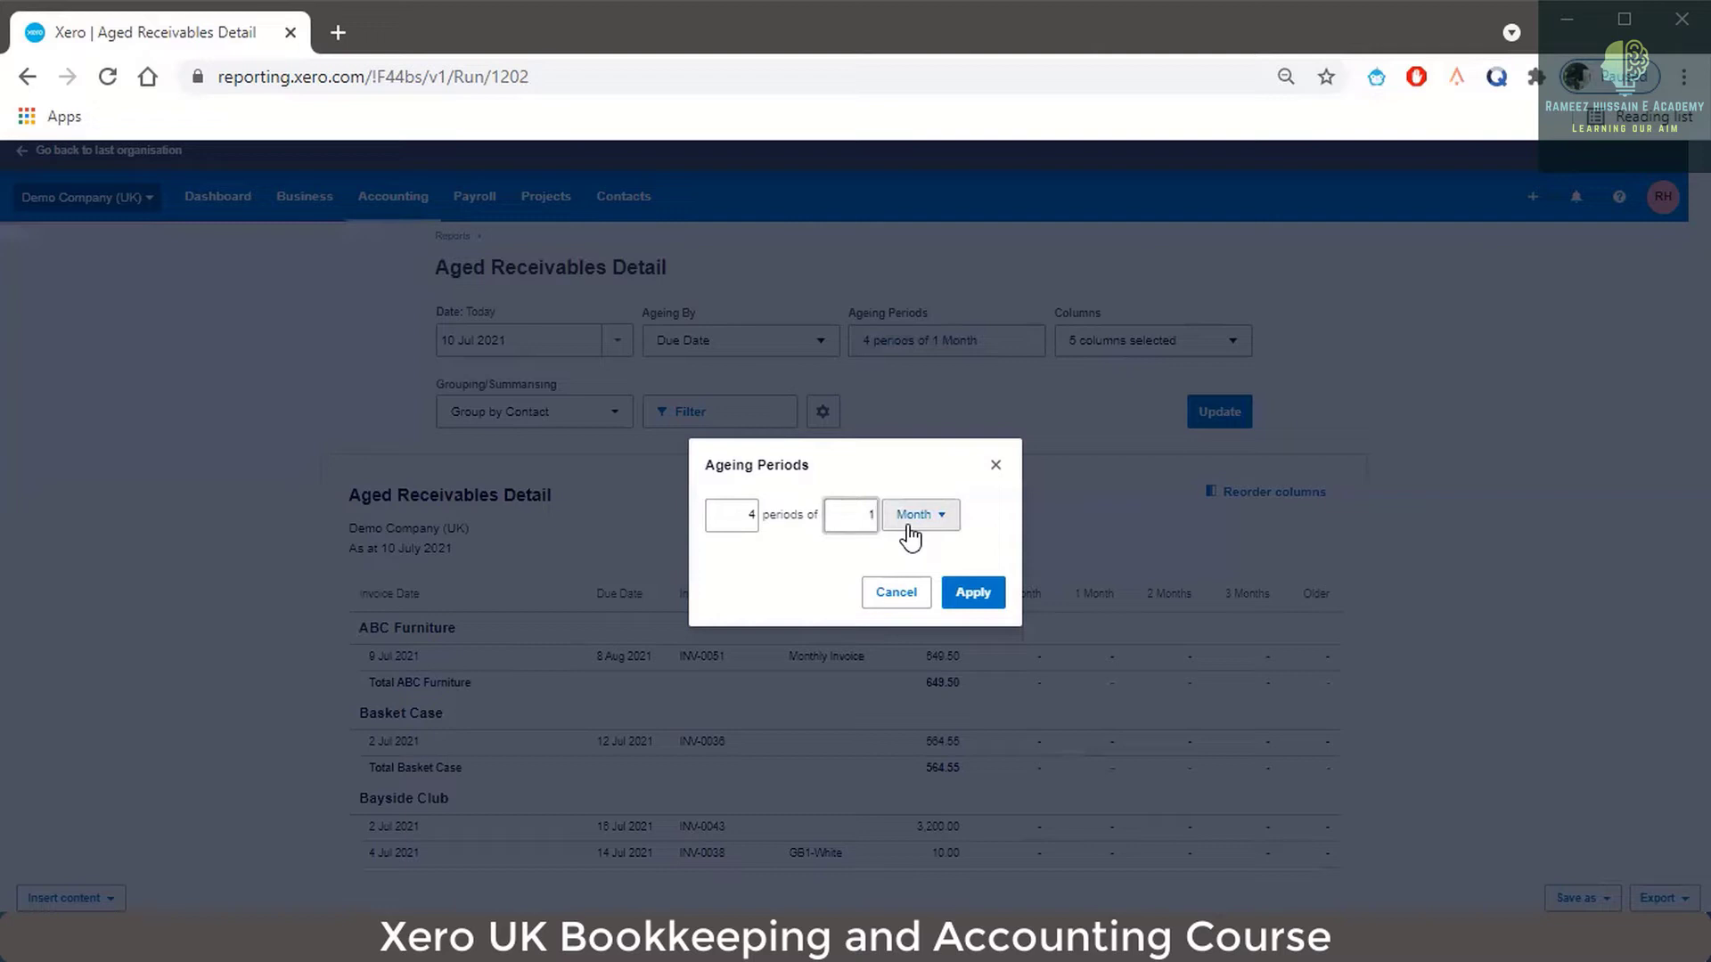
key("BackSpace")
type("3")
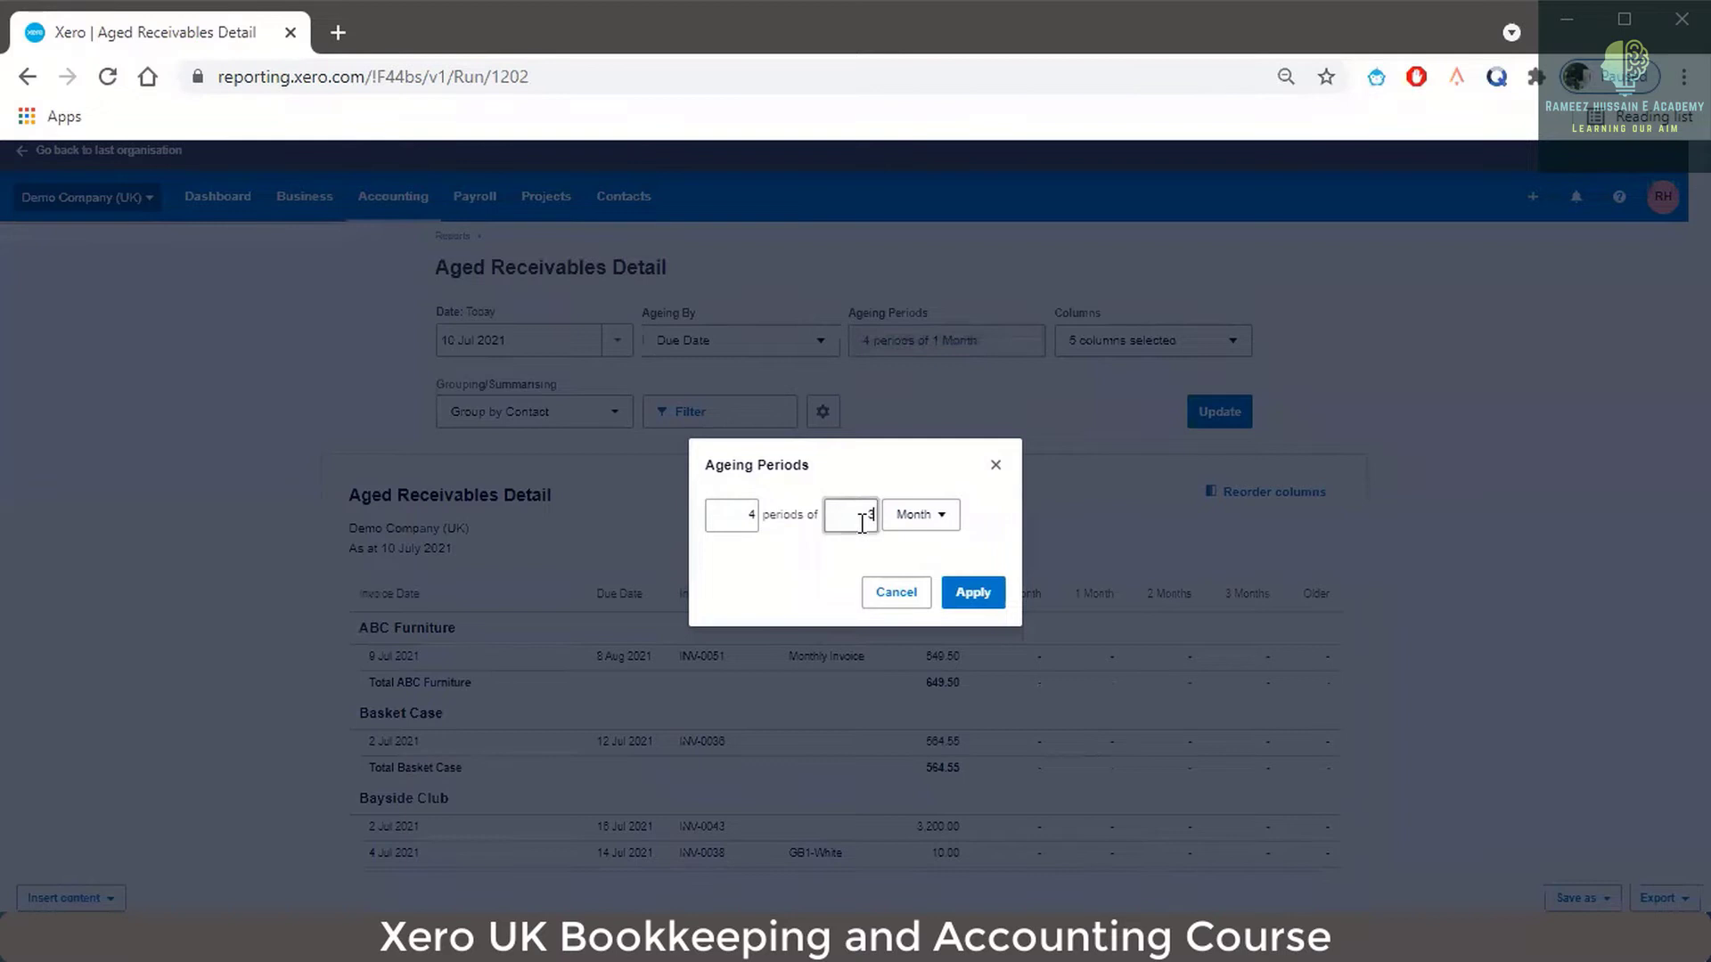
left_click(987, 602)
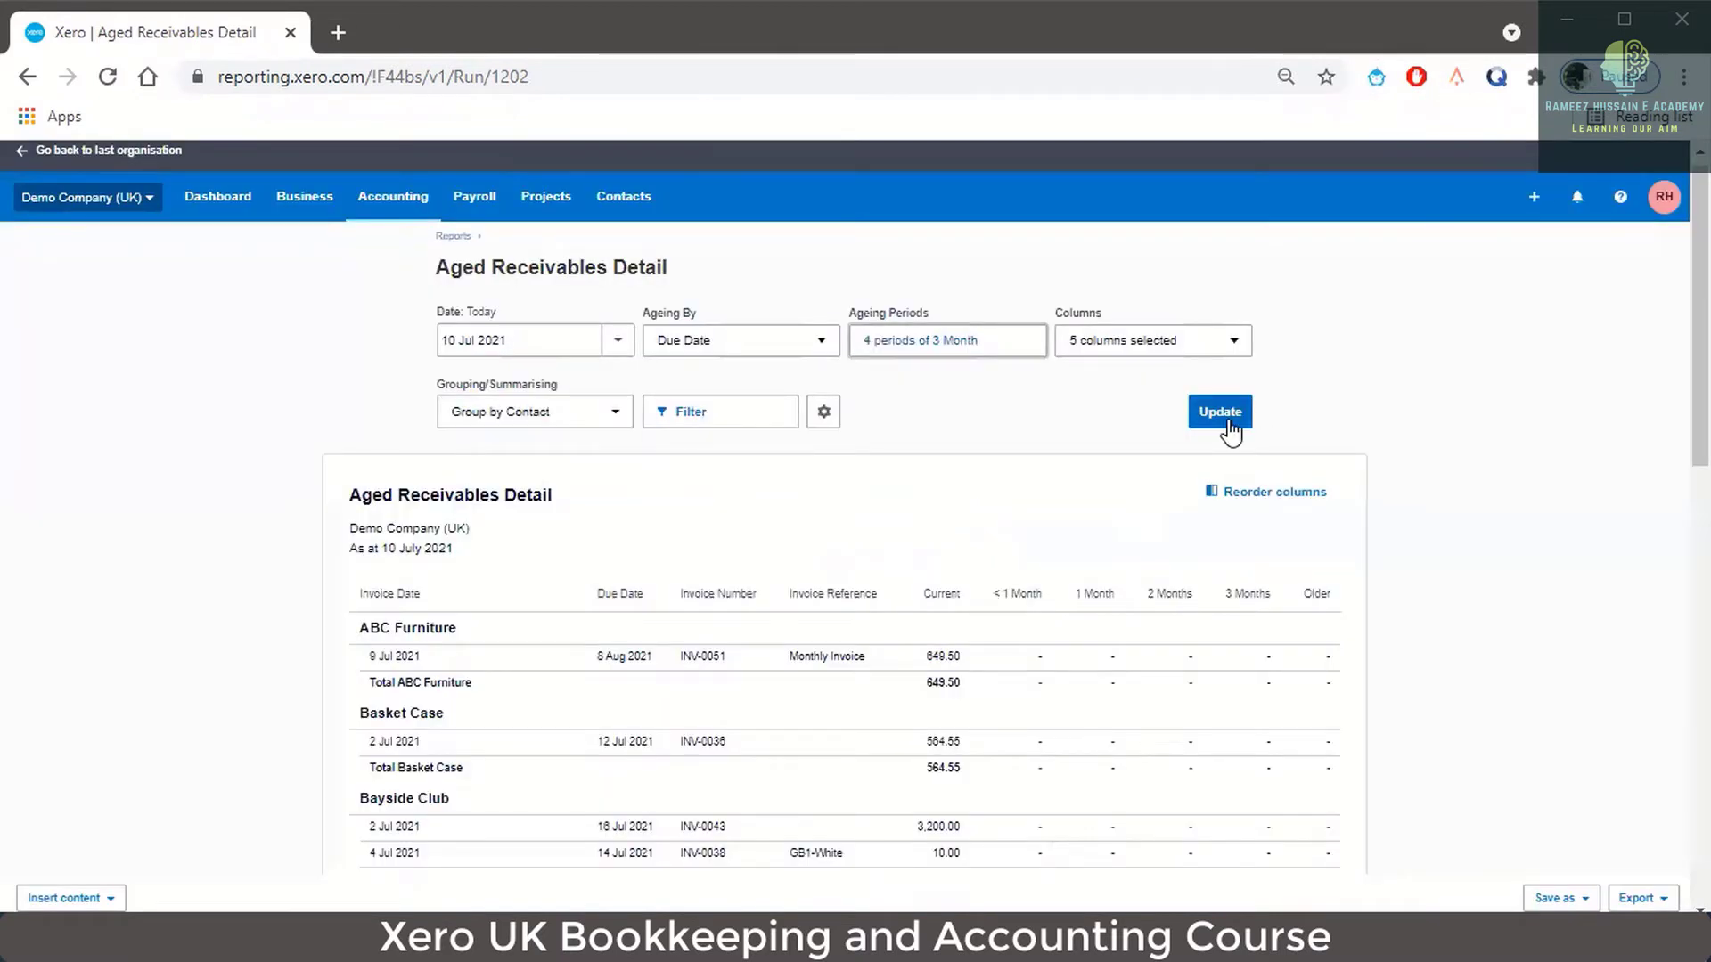
left_click(1227, 422)
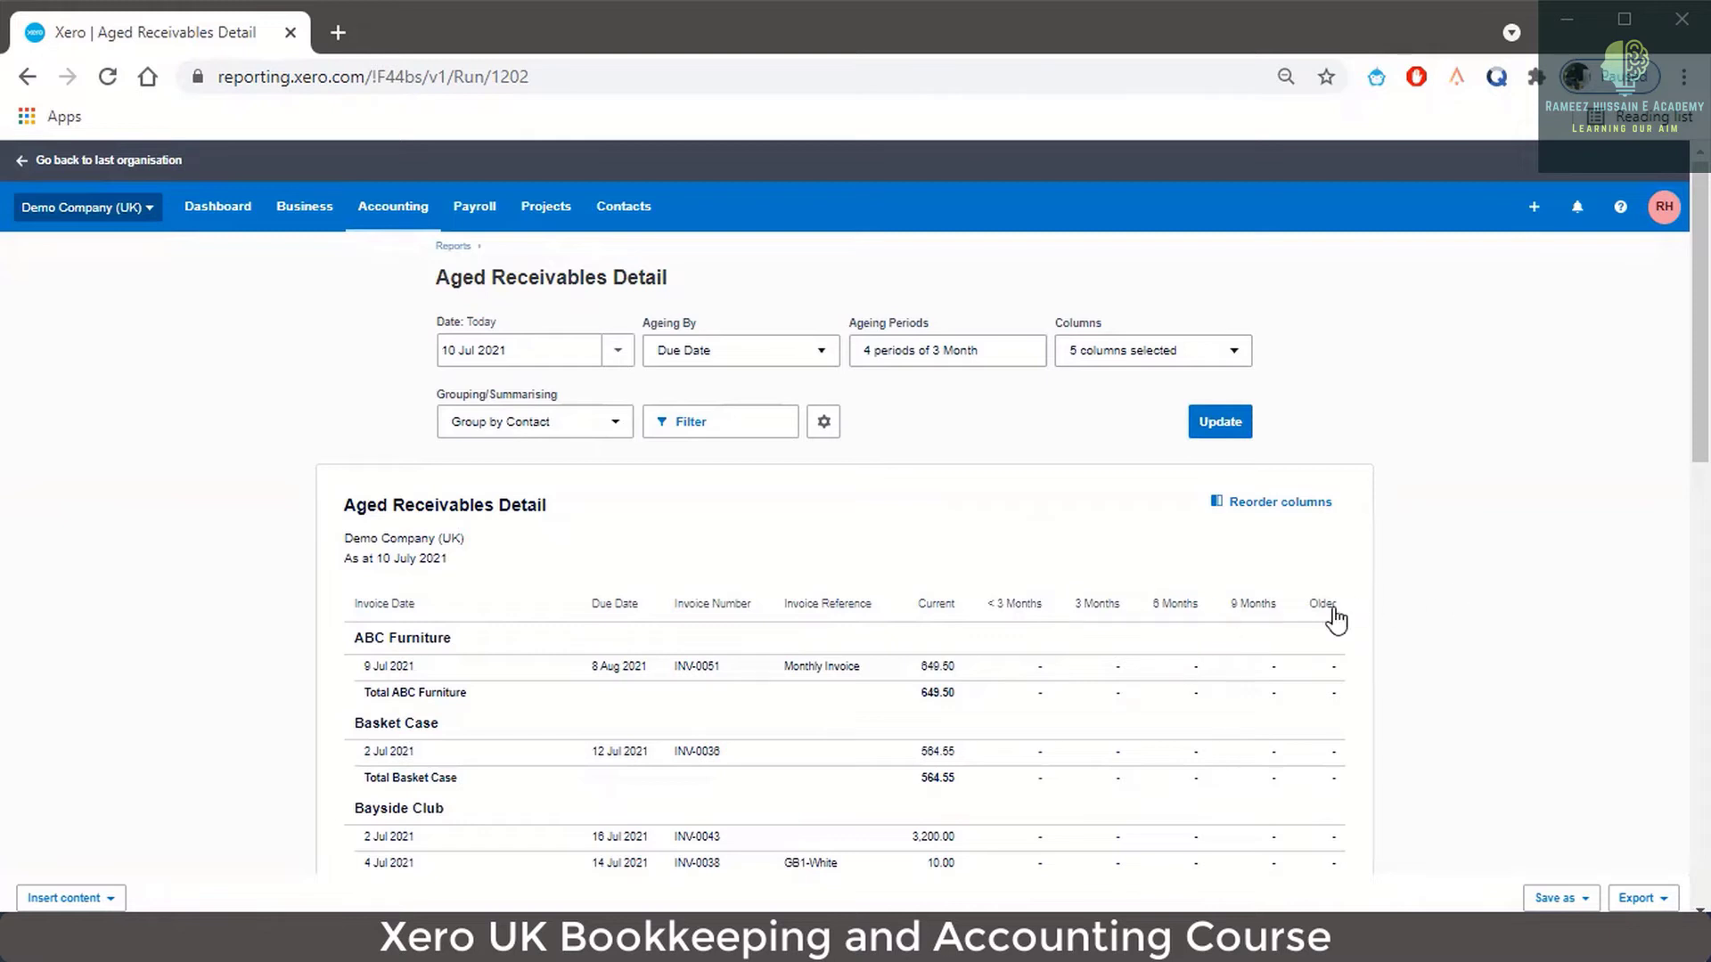
Step: Examine how the contacts' overdue invoices, such as City Limousines', are distributed across the three-month ageing columns
scroll(552, 646, "down", 5)
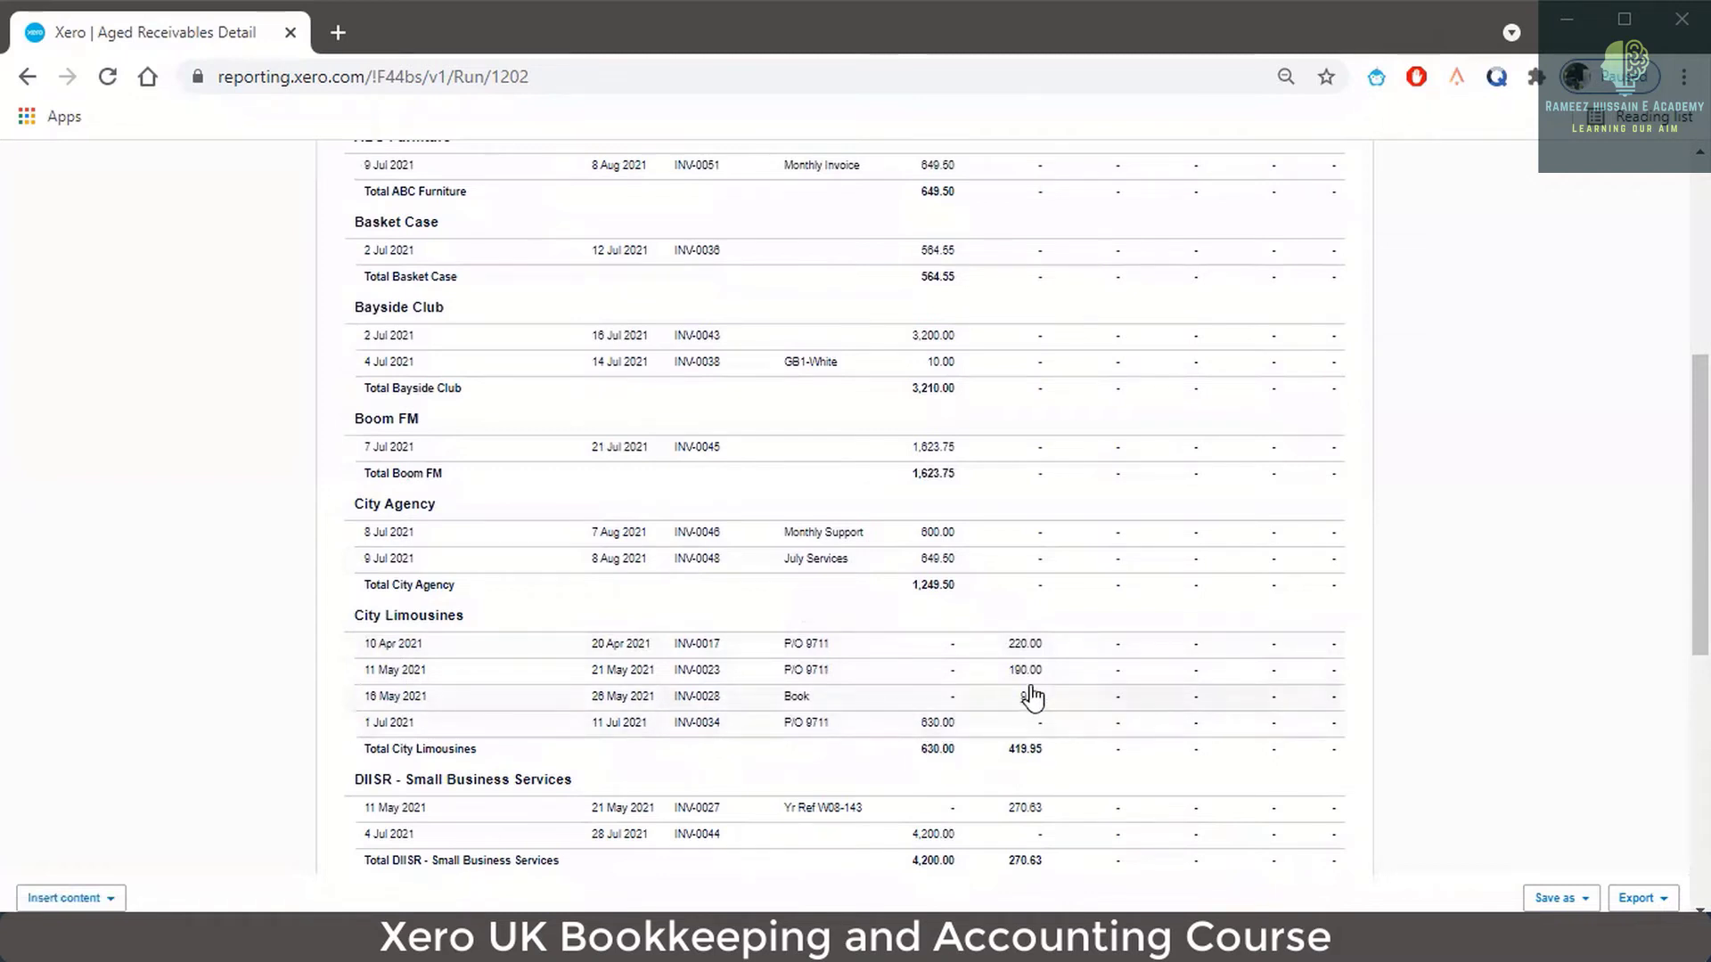
scroll(1042, 481, "up", 3)
scroll(1038, 387, "down", 4)
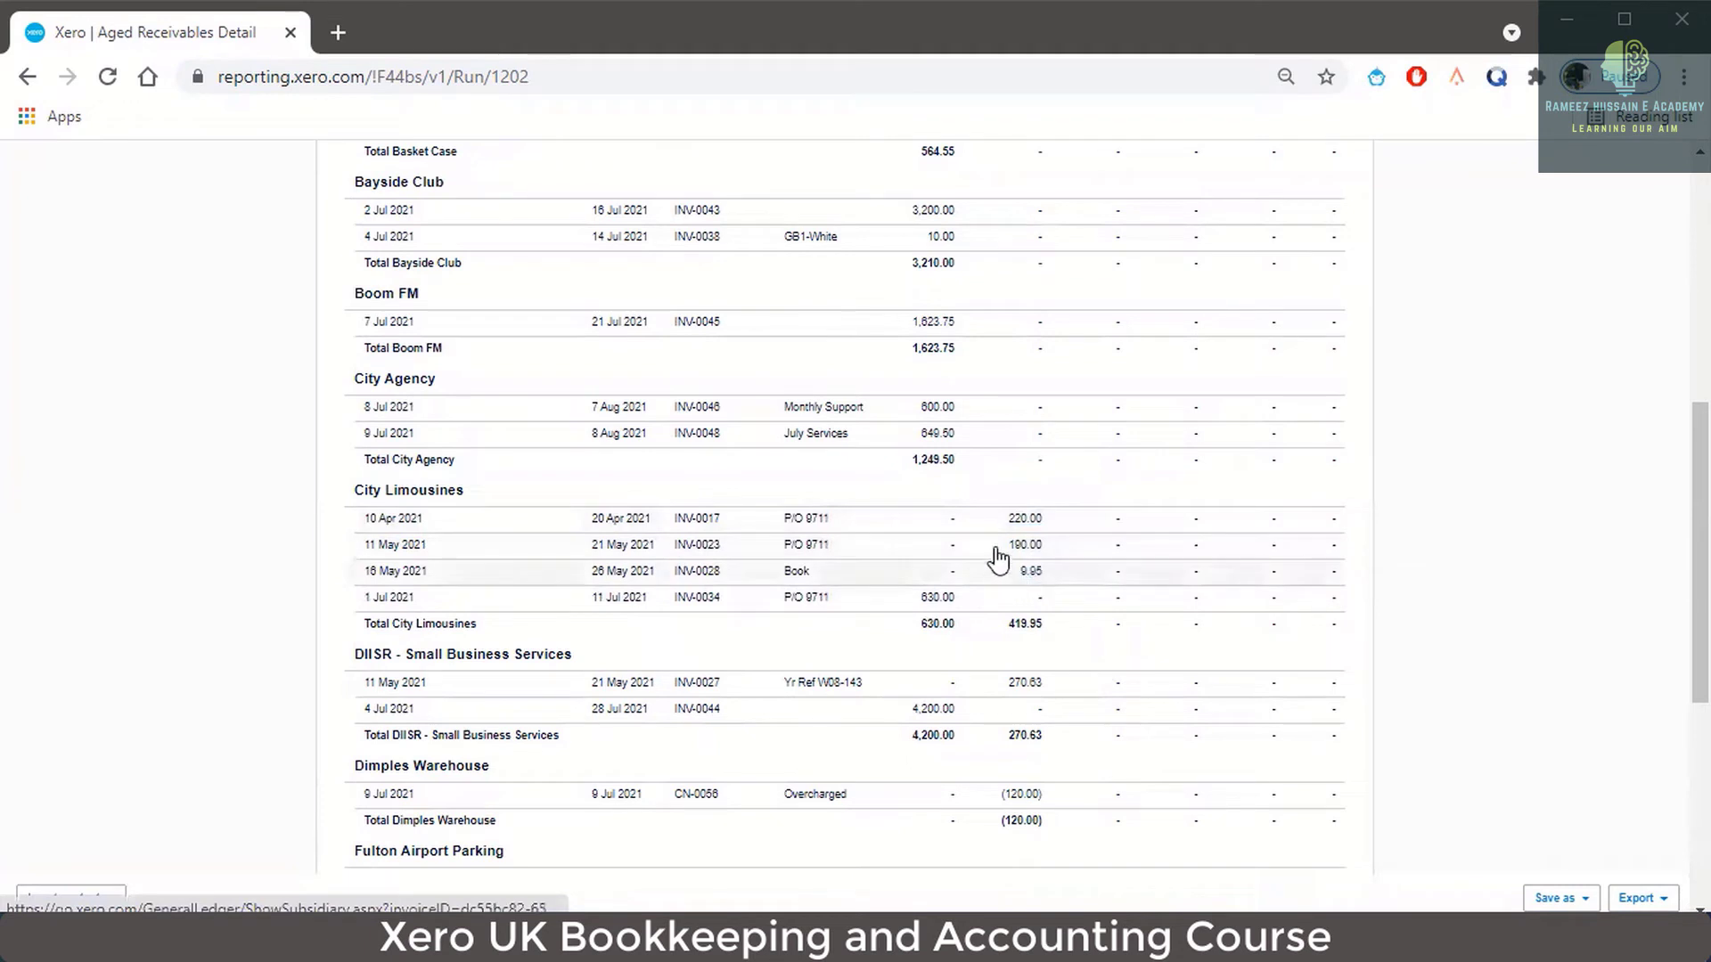
scroll(1172, 532, "down", 5)
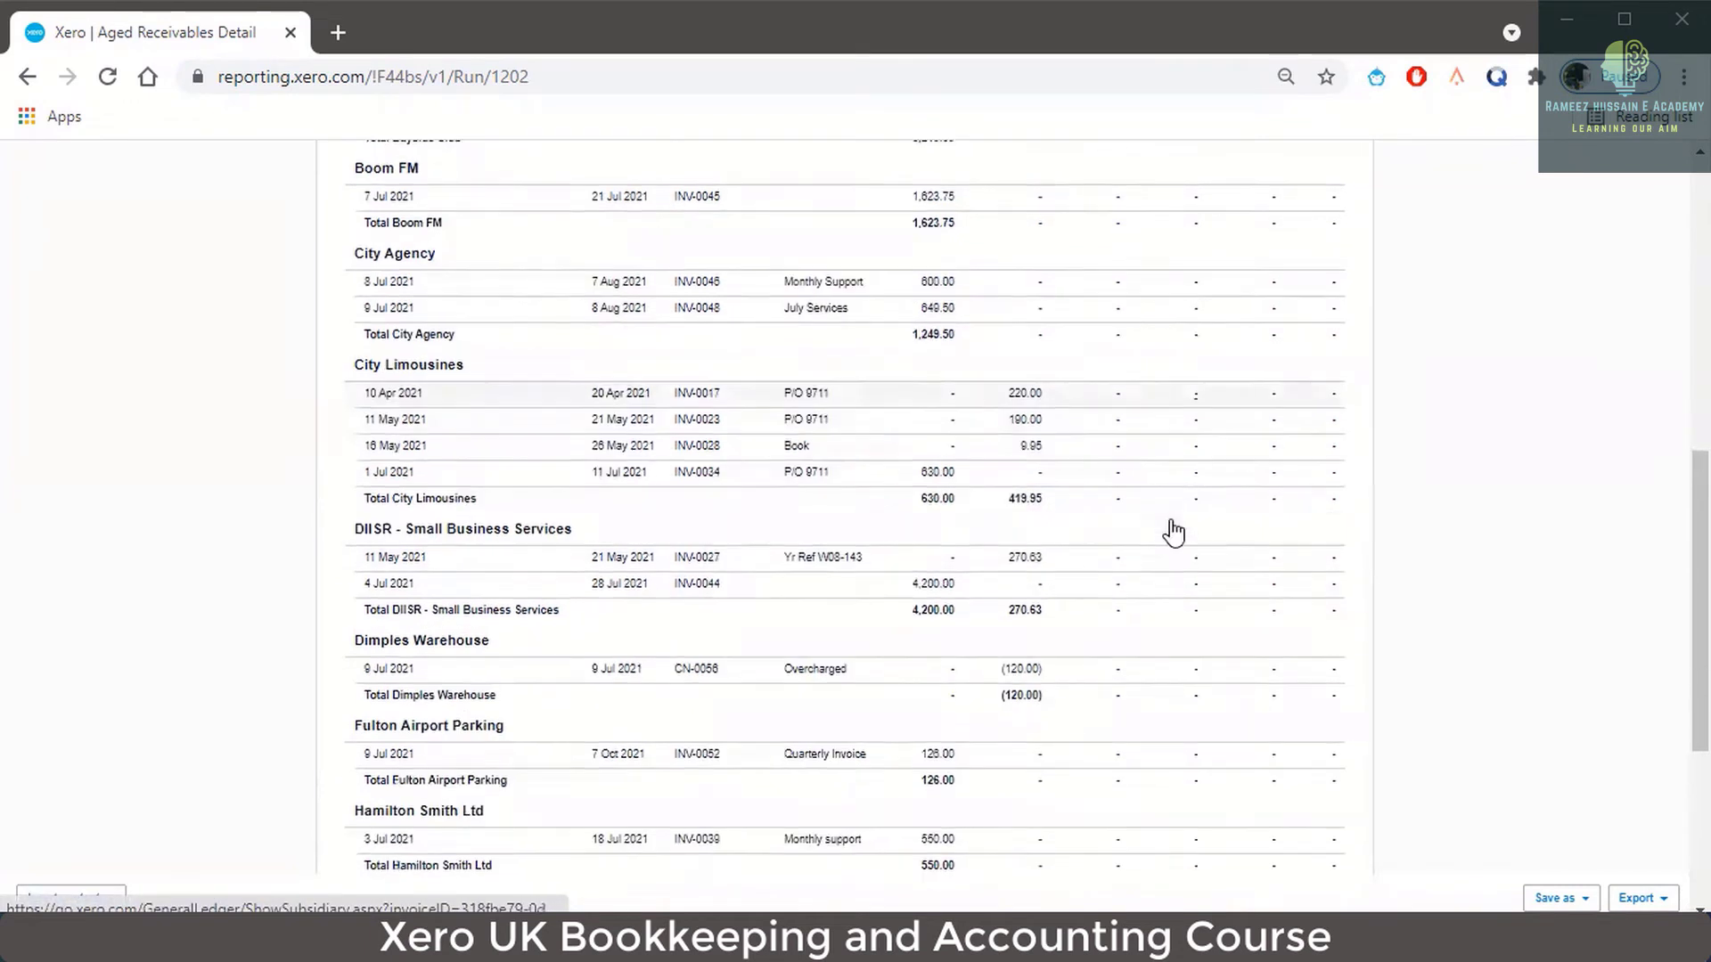
scroll(1169, 526, "up", 8)
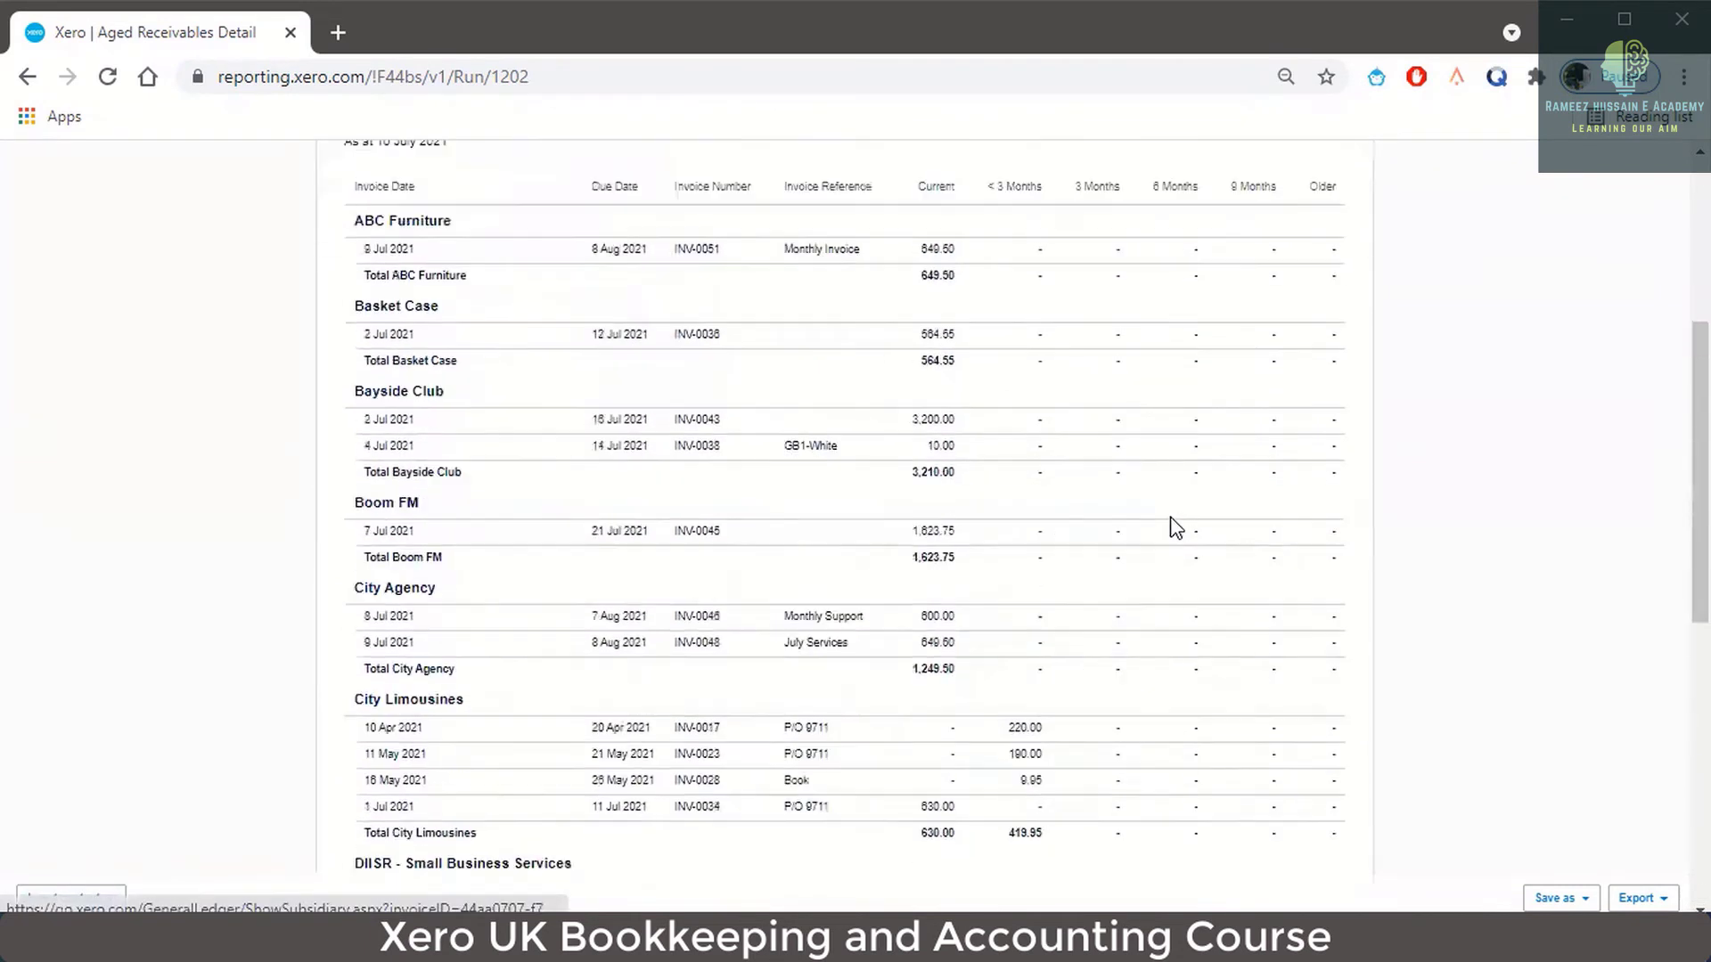
scroll(1126, 431, "down", 2)
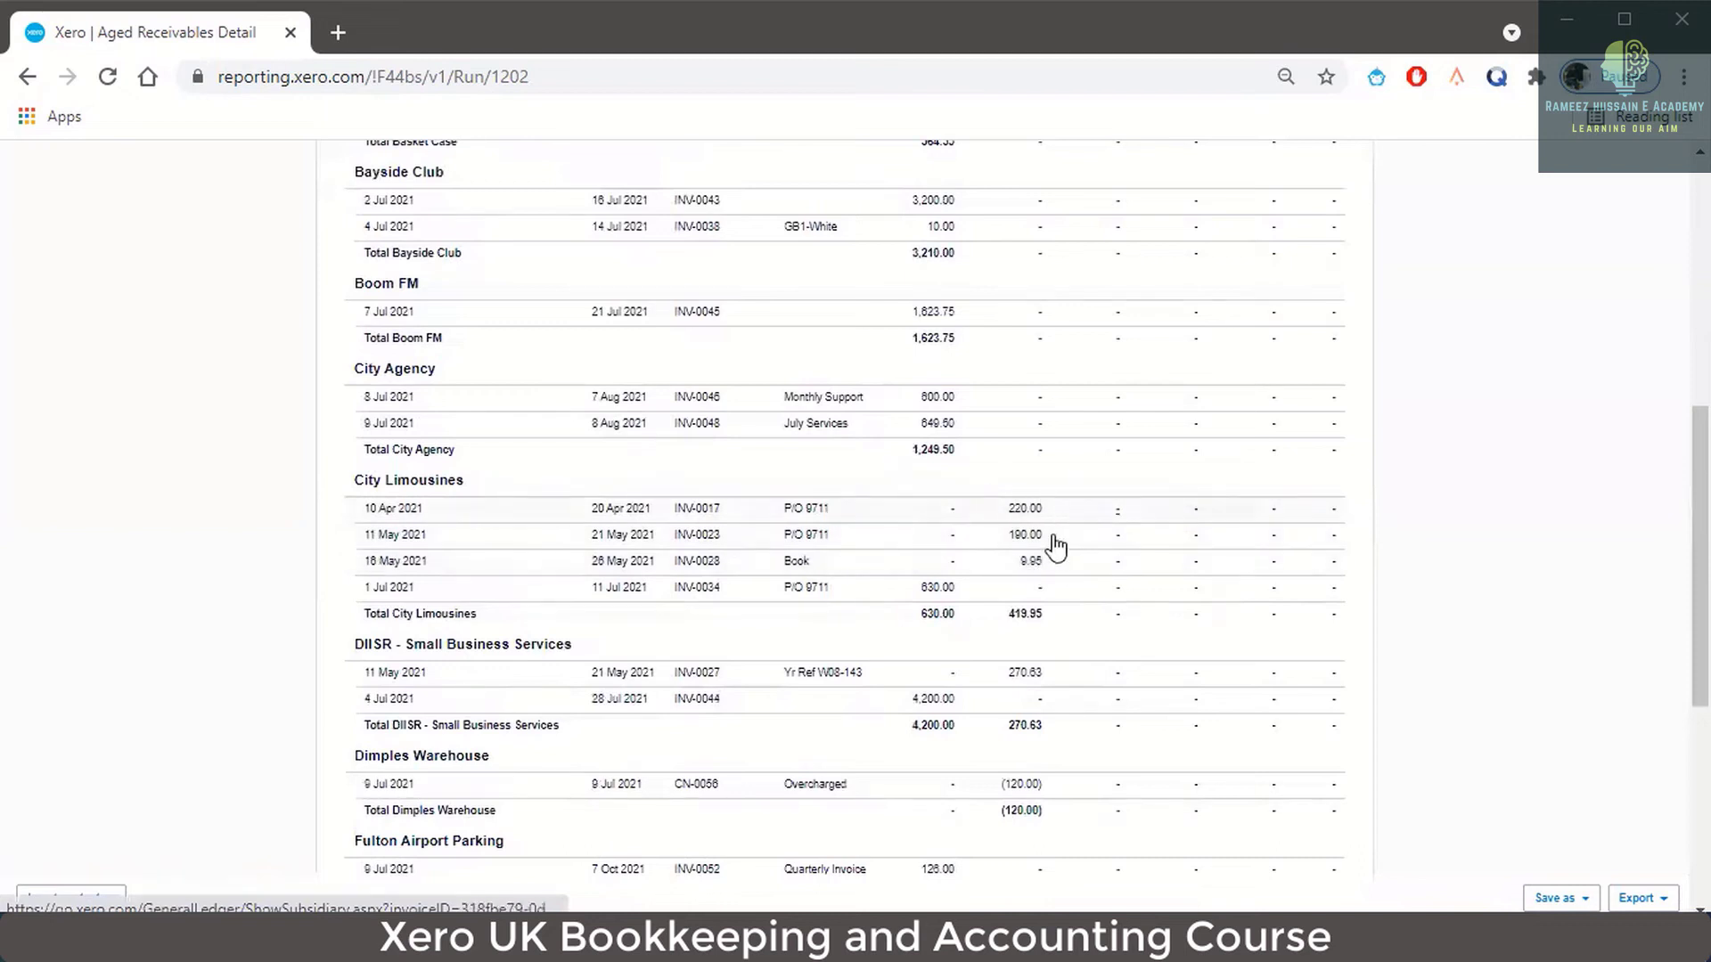
scroll(1158, 401, "up", 4)
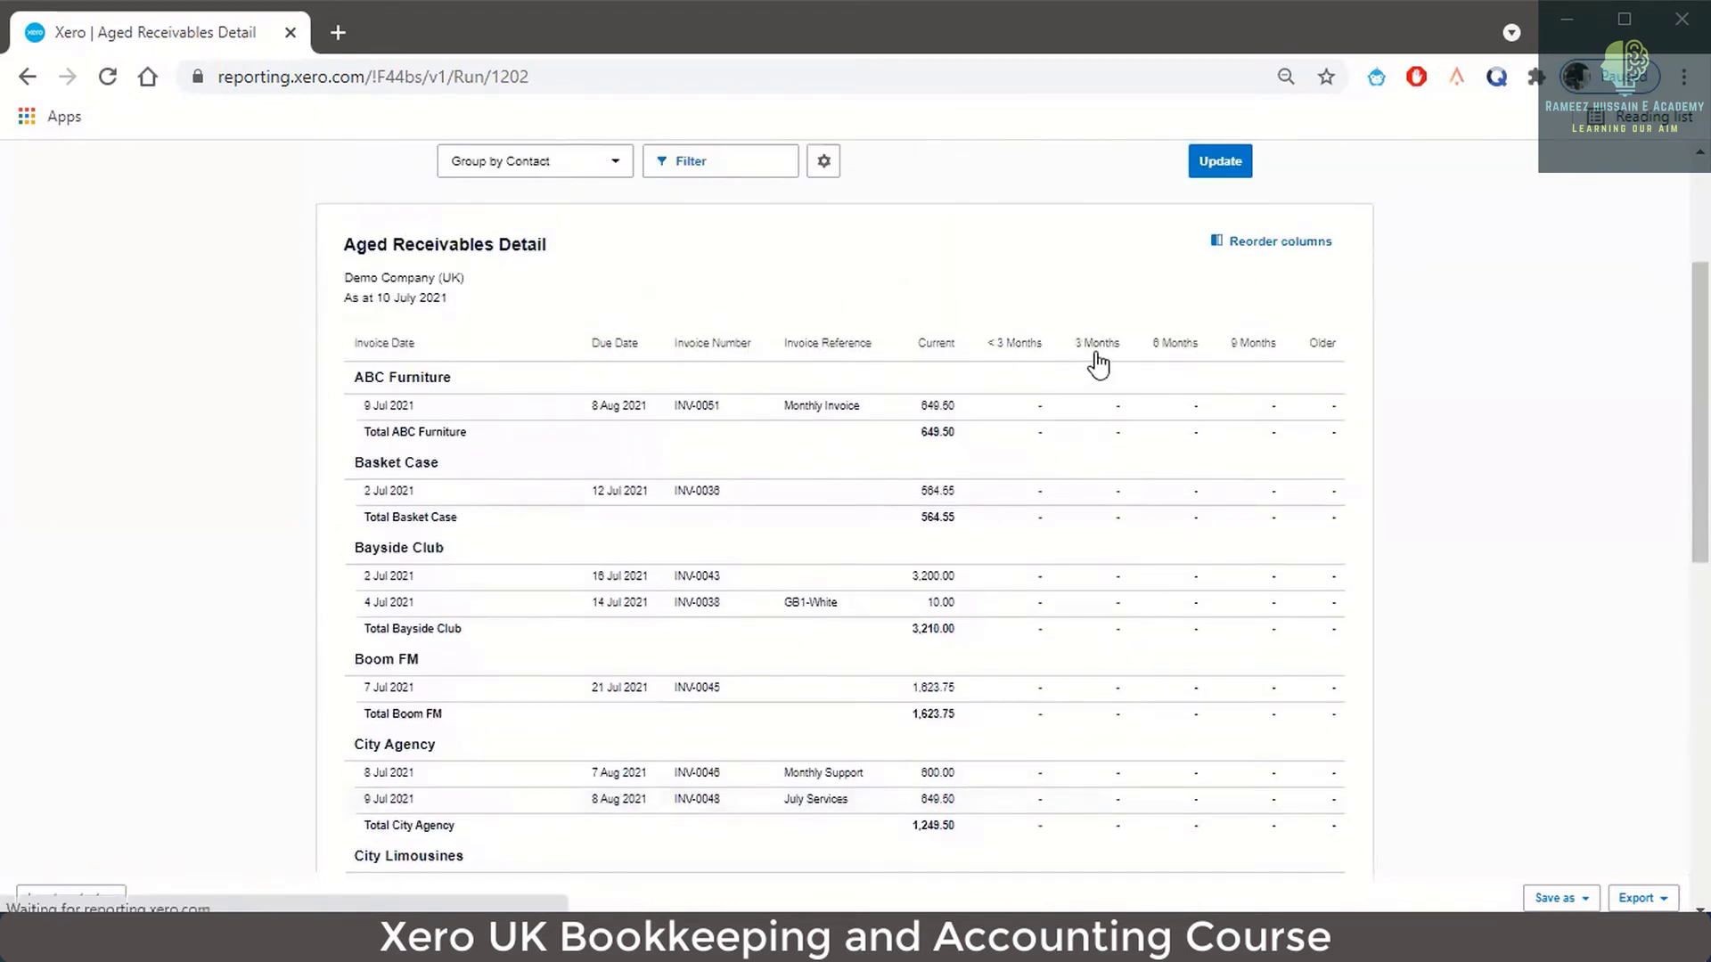
scroll(1109, 363, "down", 3)
scroll(1111, 361, "down", 3)
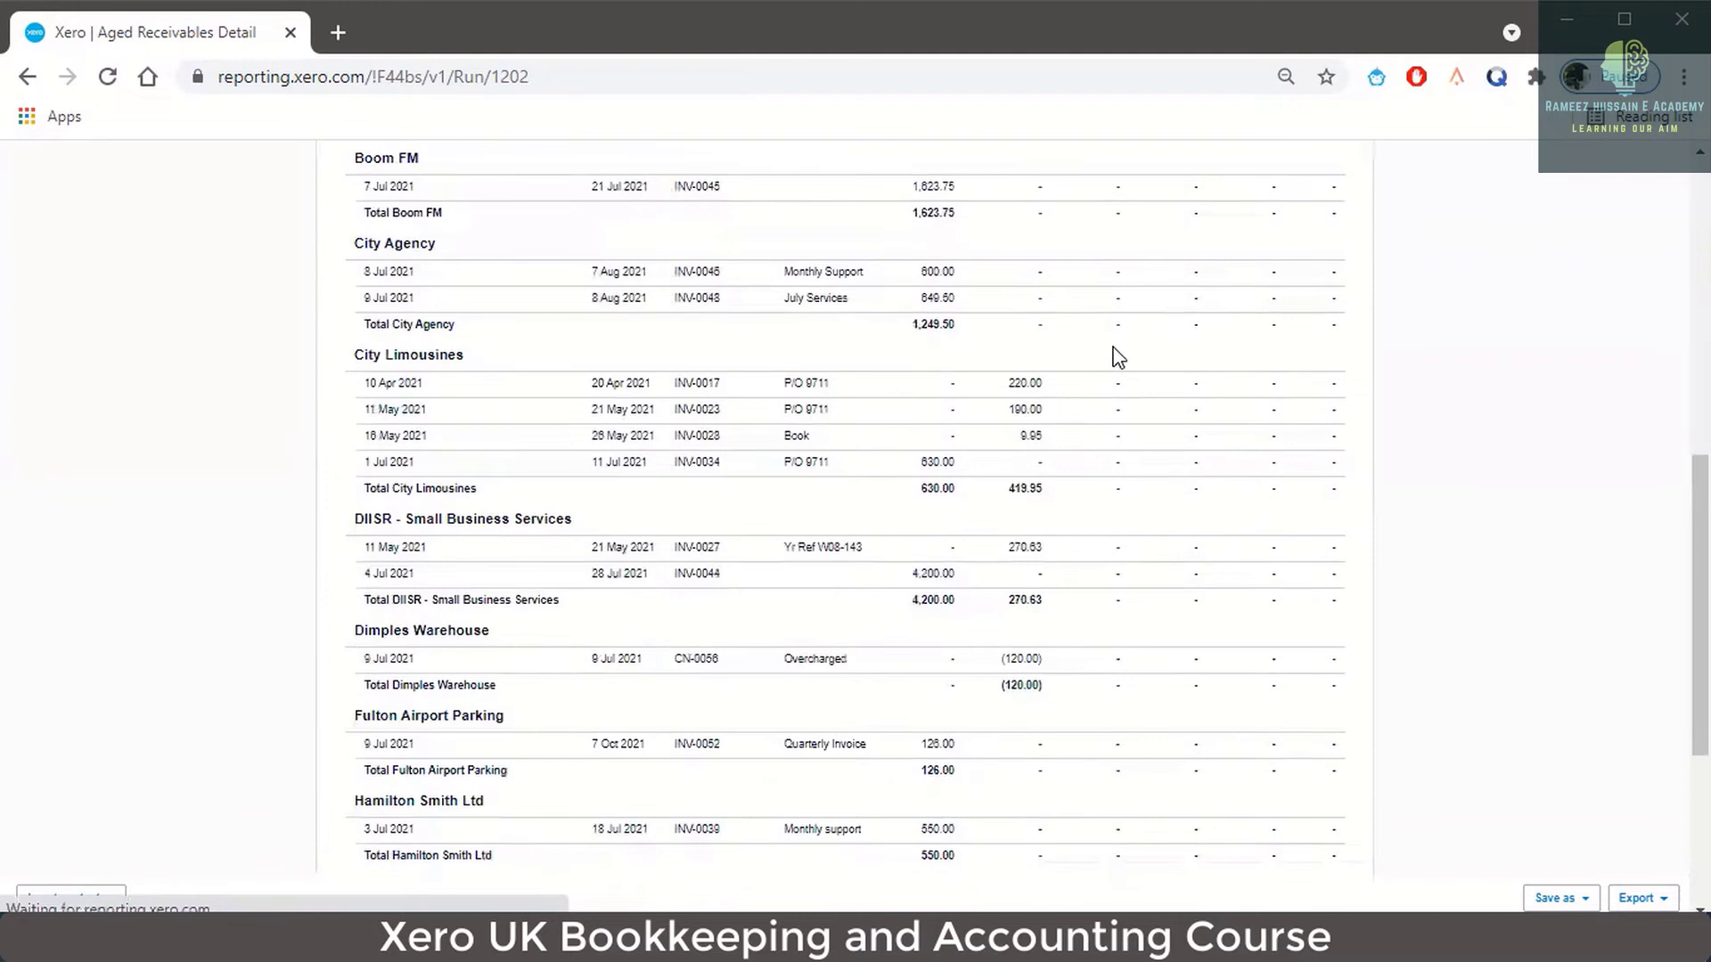
scroll(1131, 303, "down", 4)
scroll(1127, 316, "up", 12)
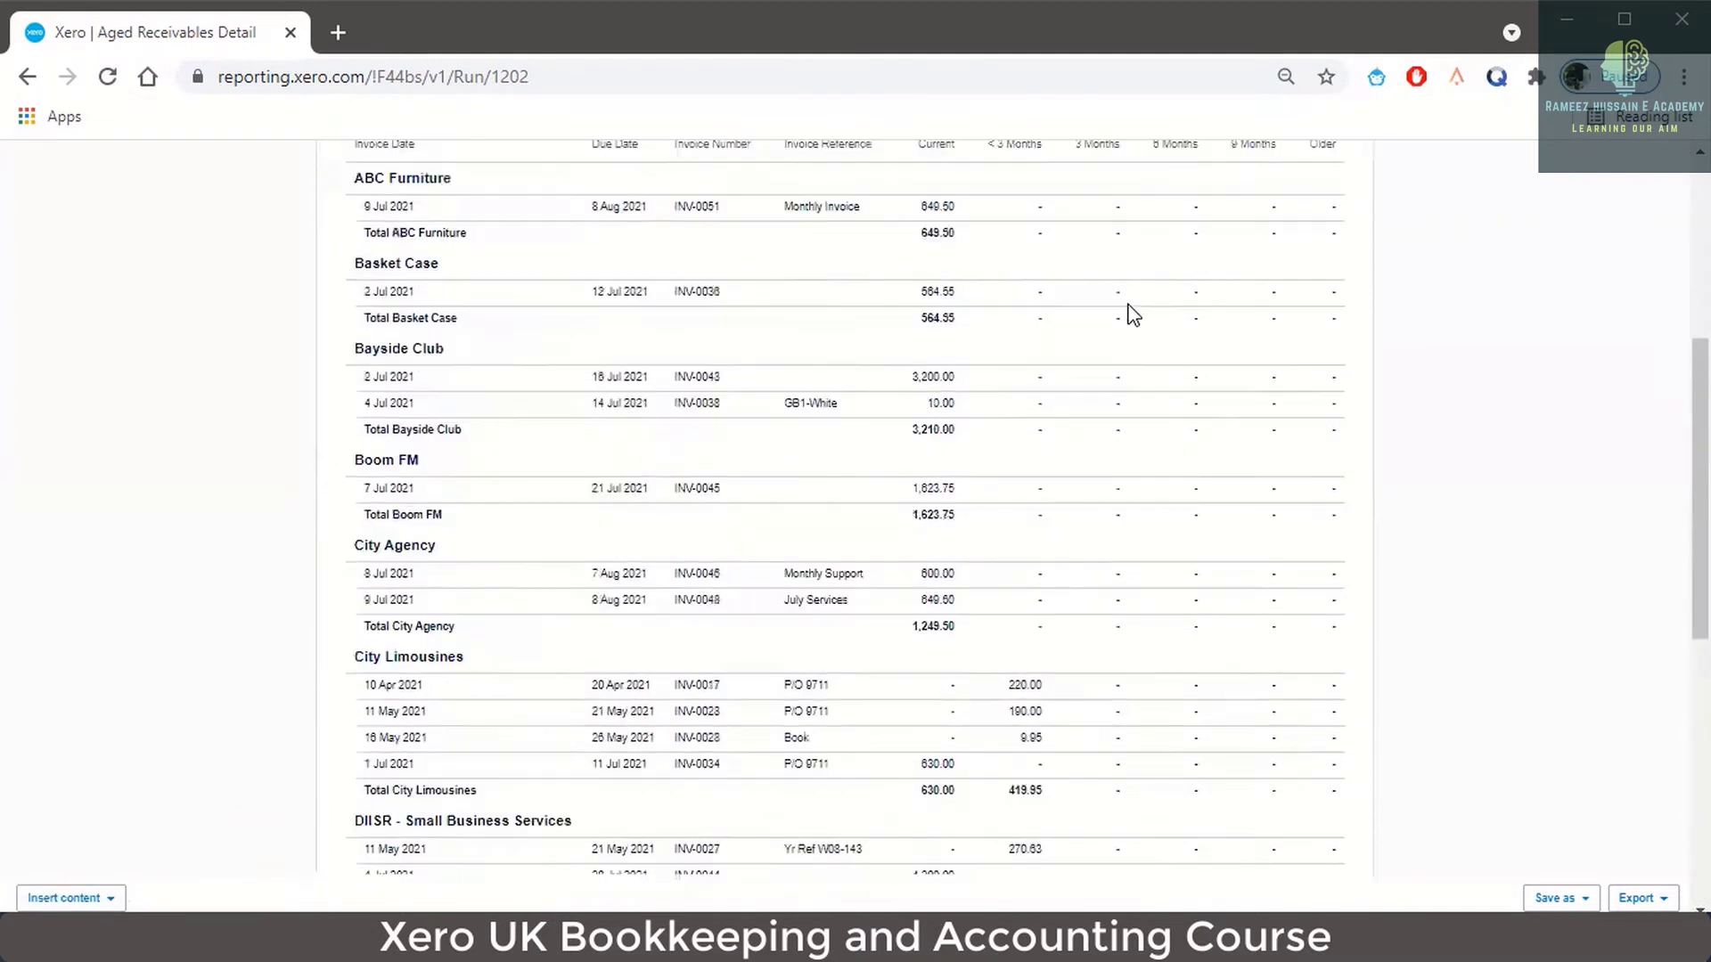
scroll(1115, 360, "down", 10)
scroll(1114, 366, "up", 8)
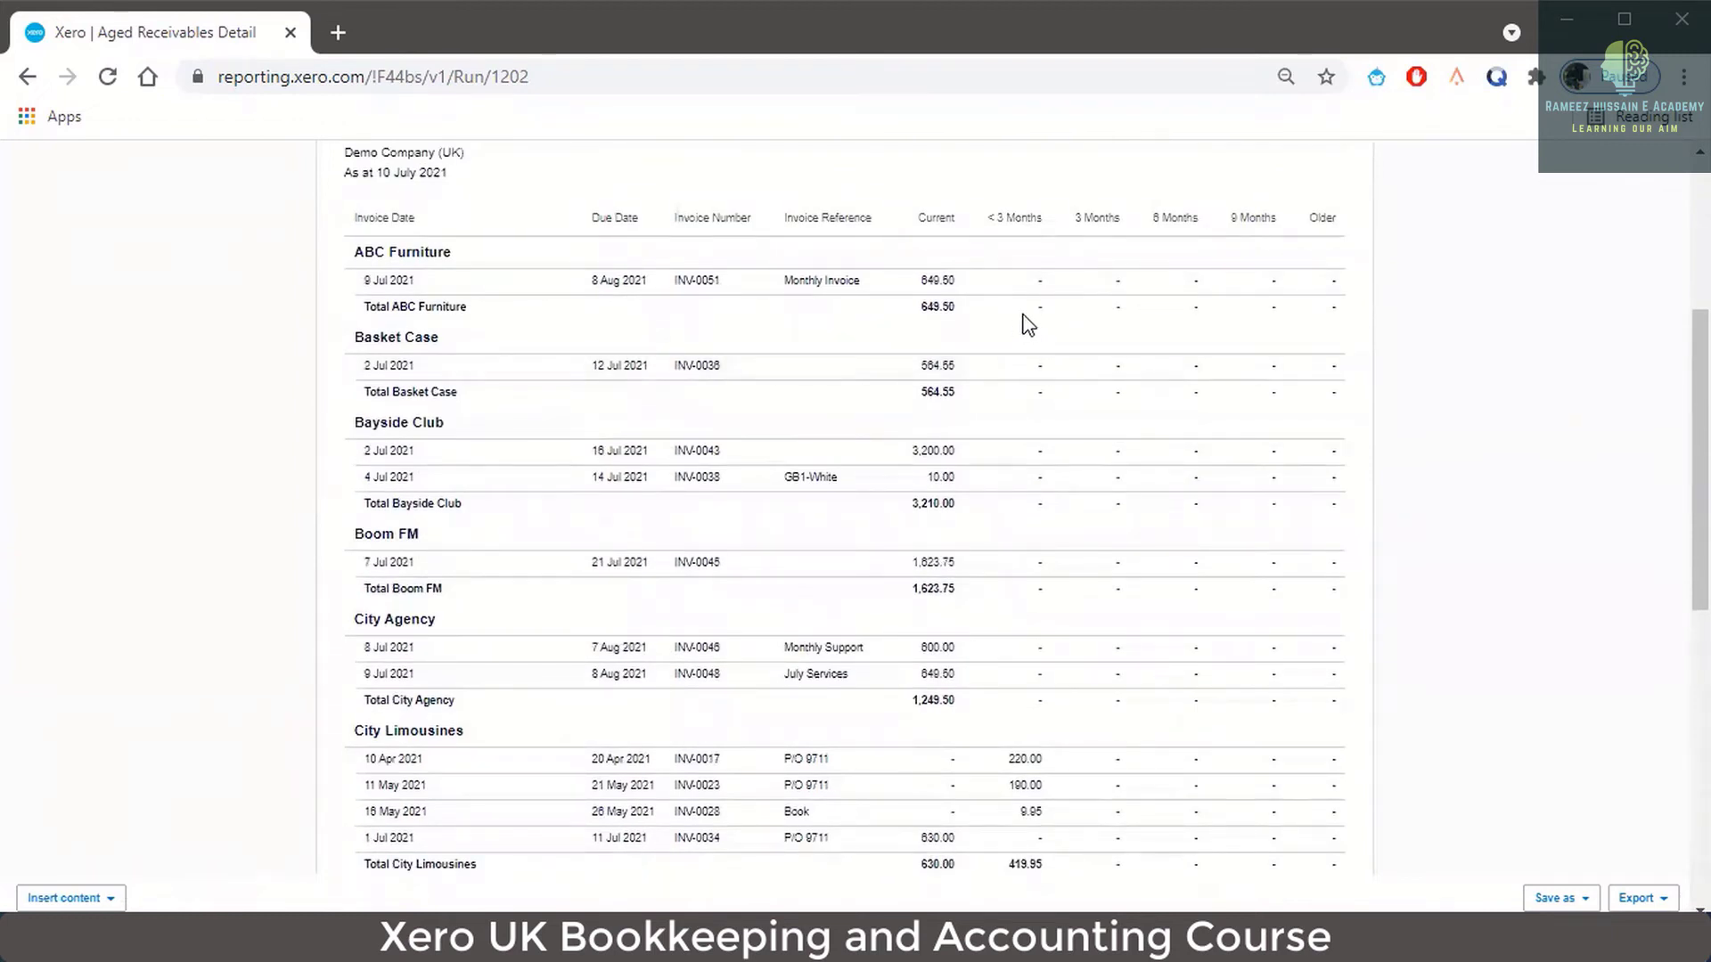
scroll(954, 535, "down", 3)
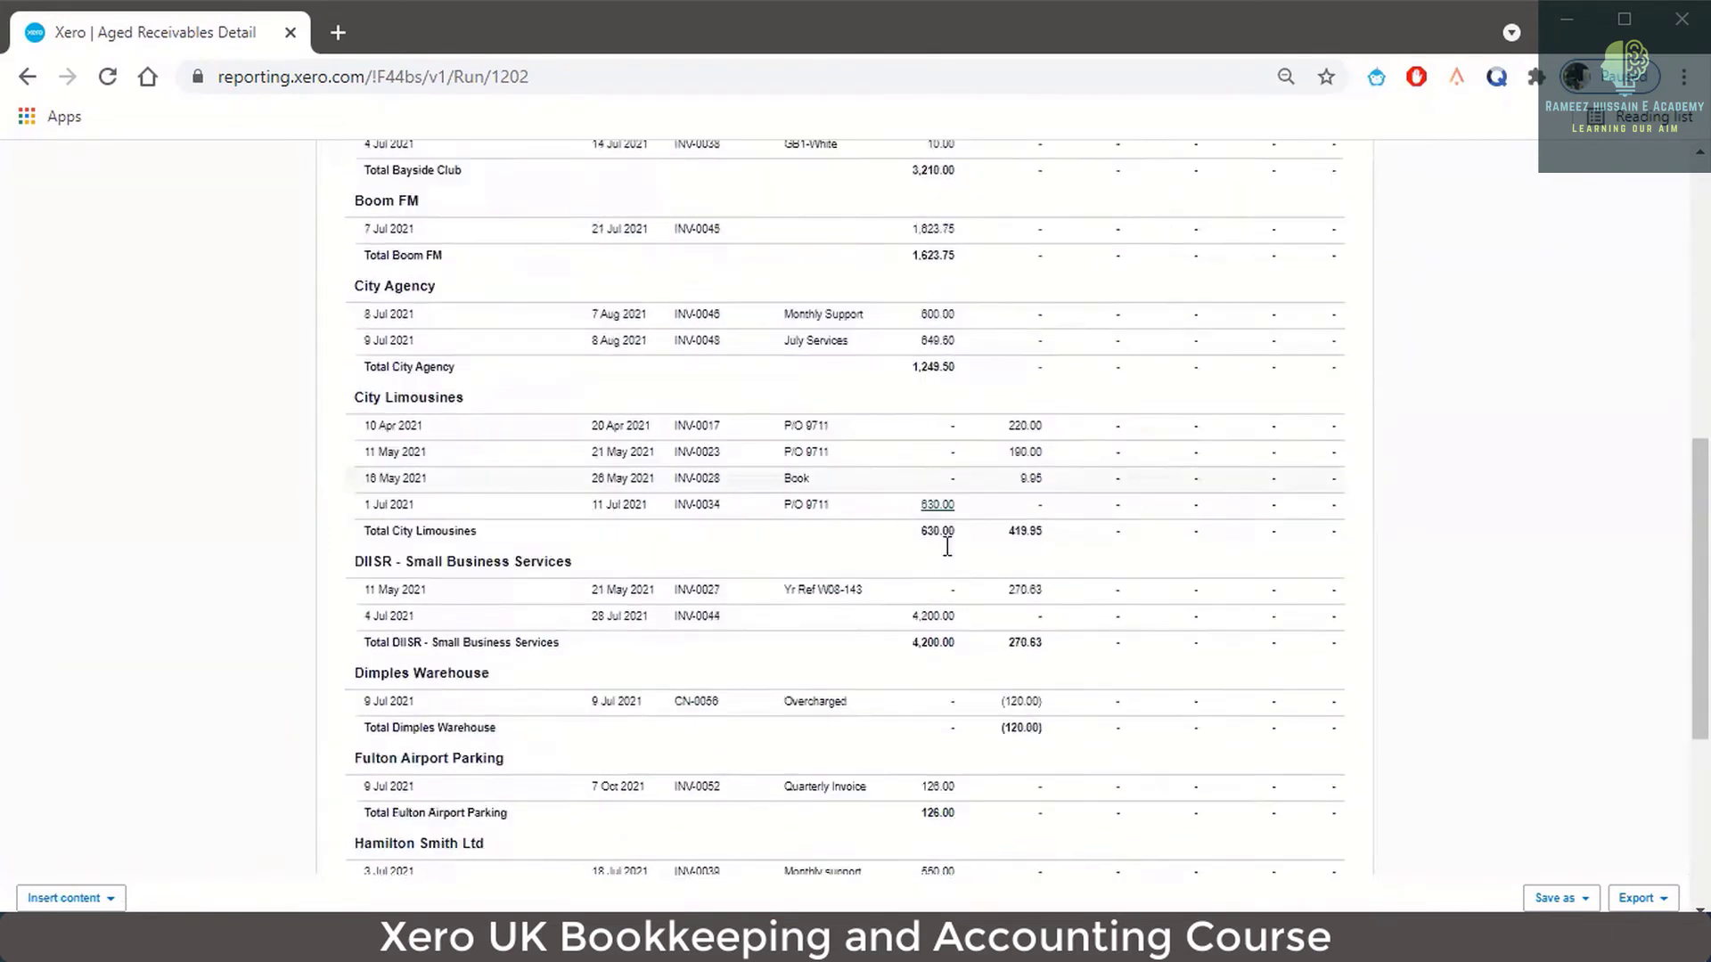
scroll(959, 511, "up", 3)
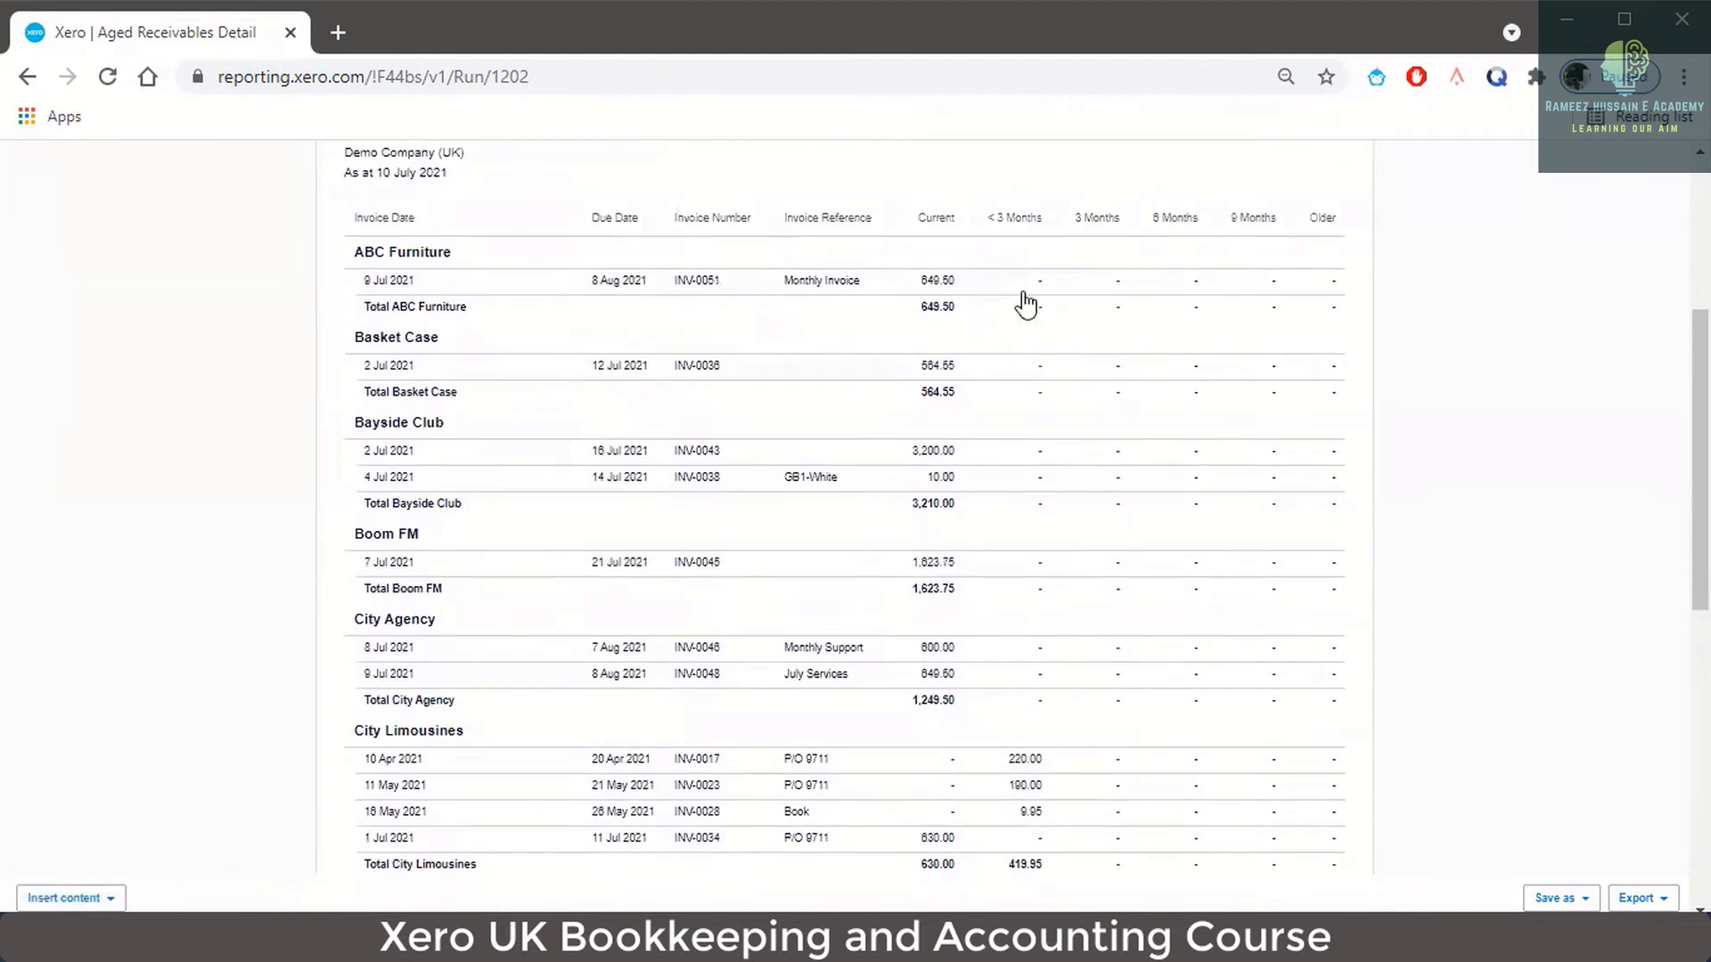
scroll(1042, 535, "down", 1)
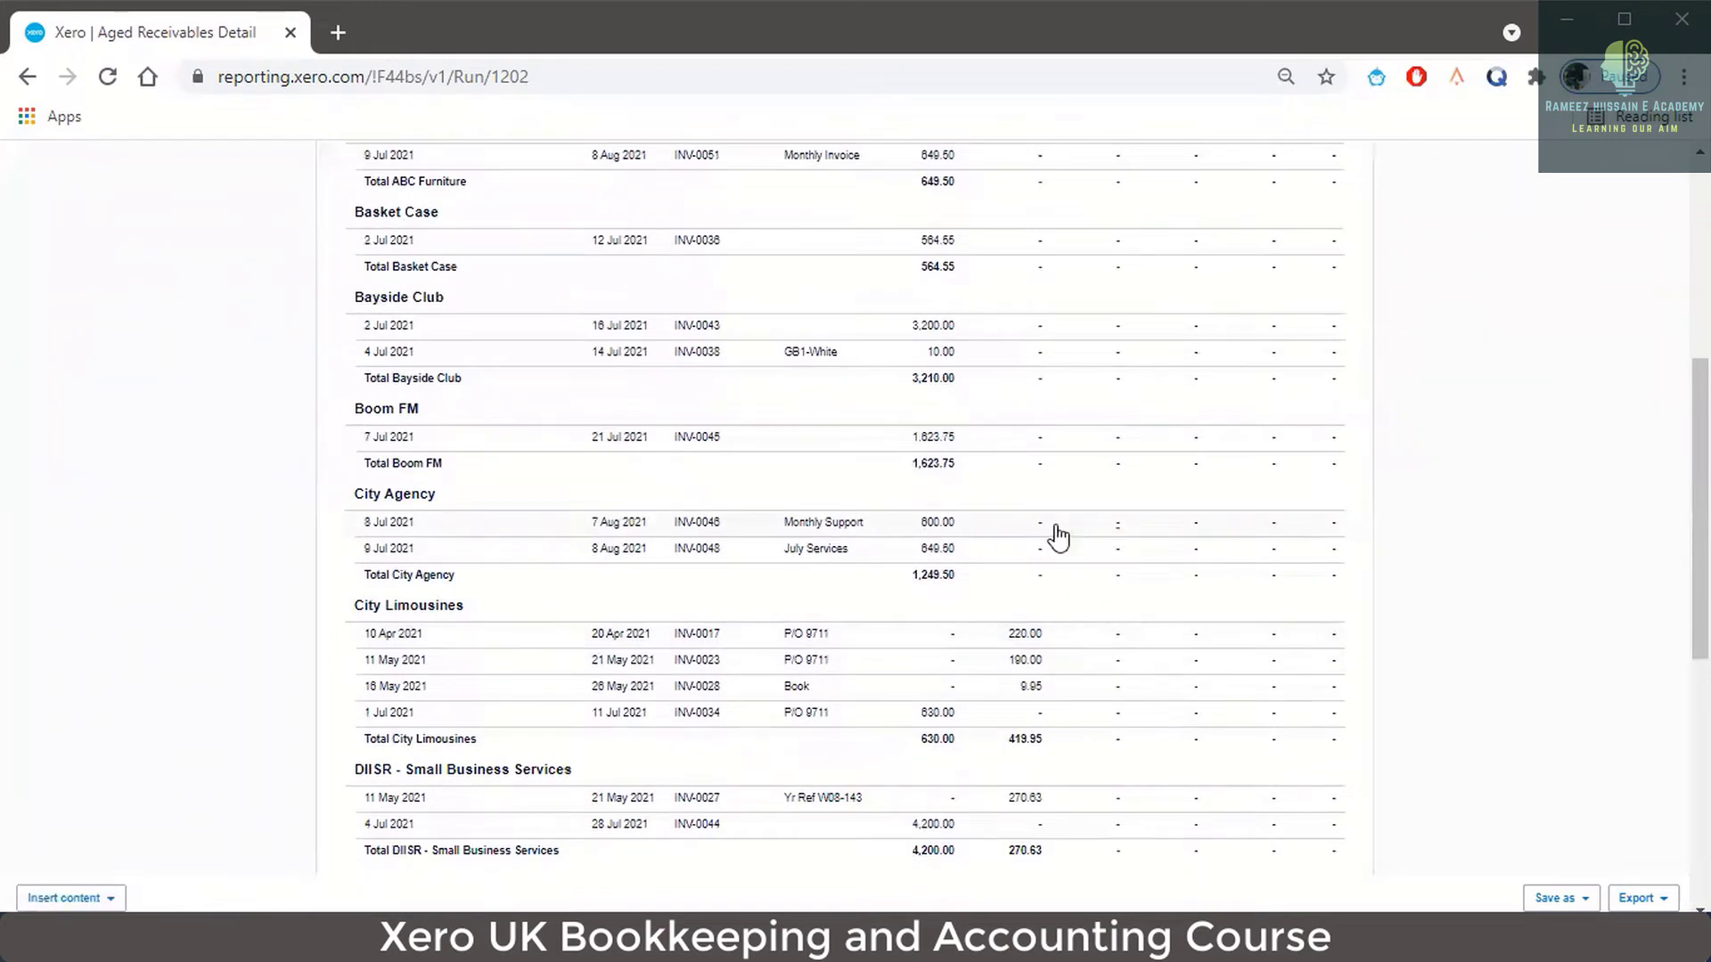
Step: Reduce the ageing periods to 2 periods of 3 months, update the report and review its ageing columns
scroll(1127, 450, "up", 3)
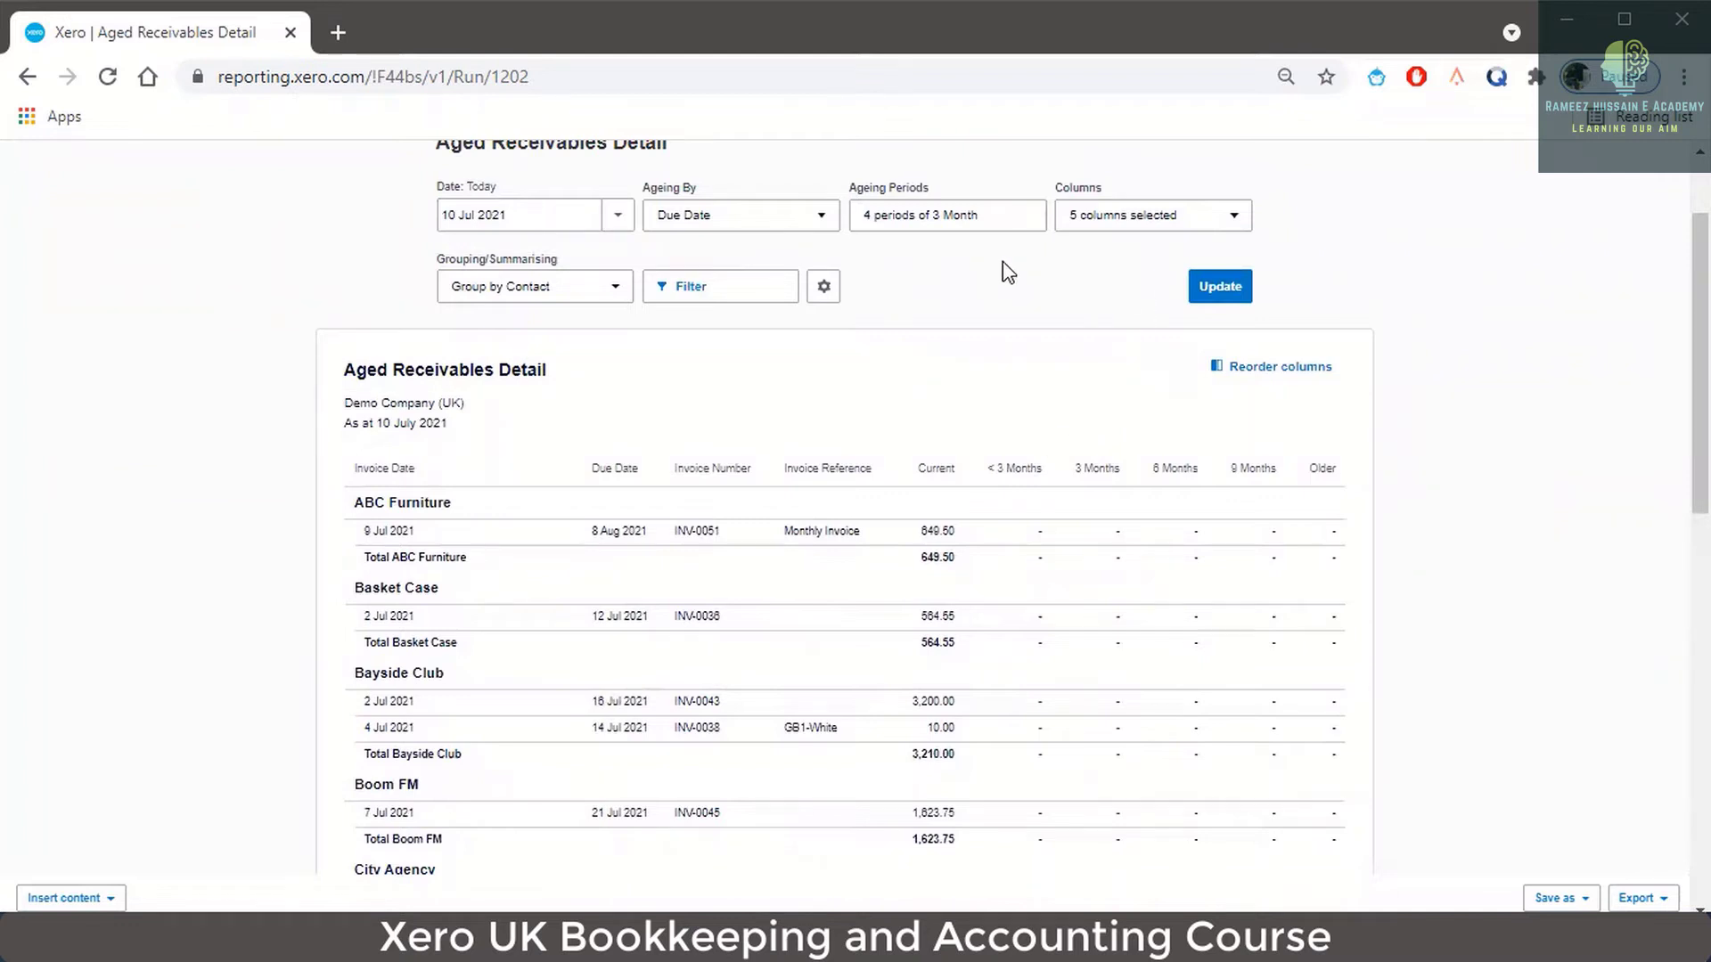
left_click(997, 221)
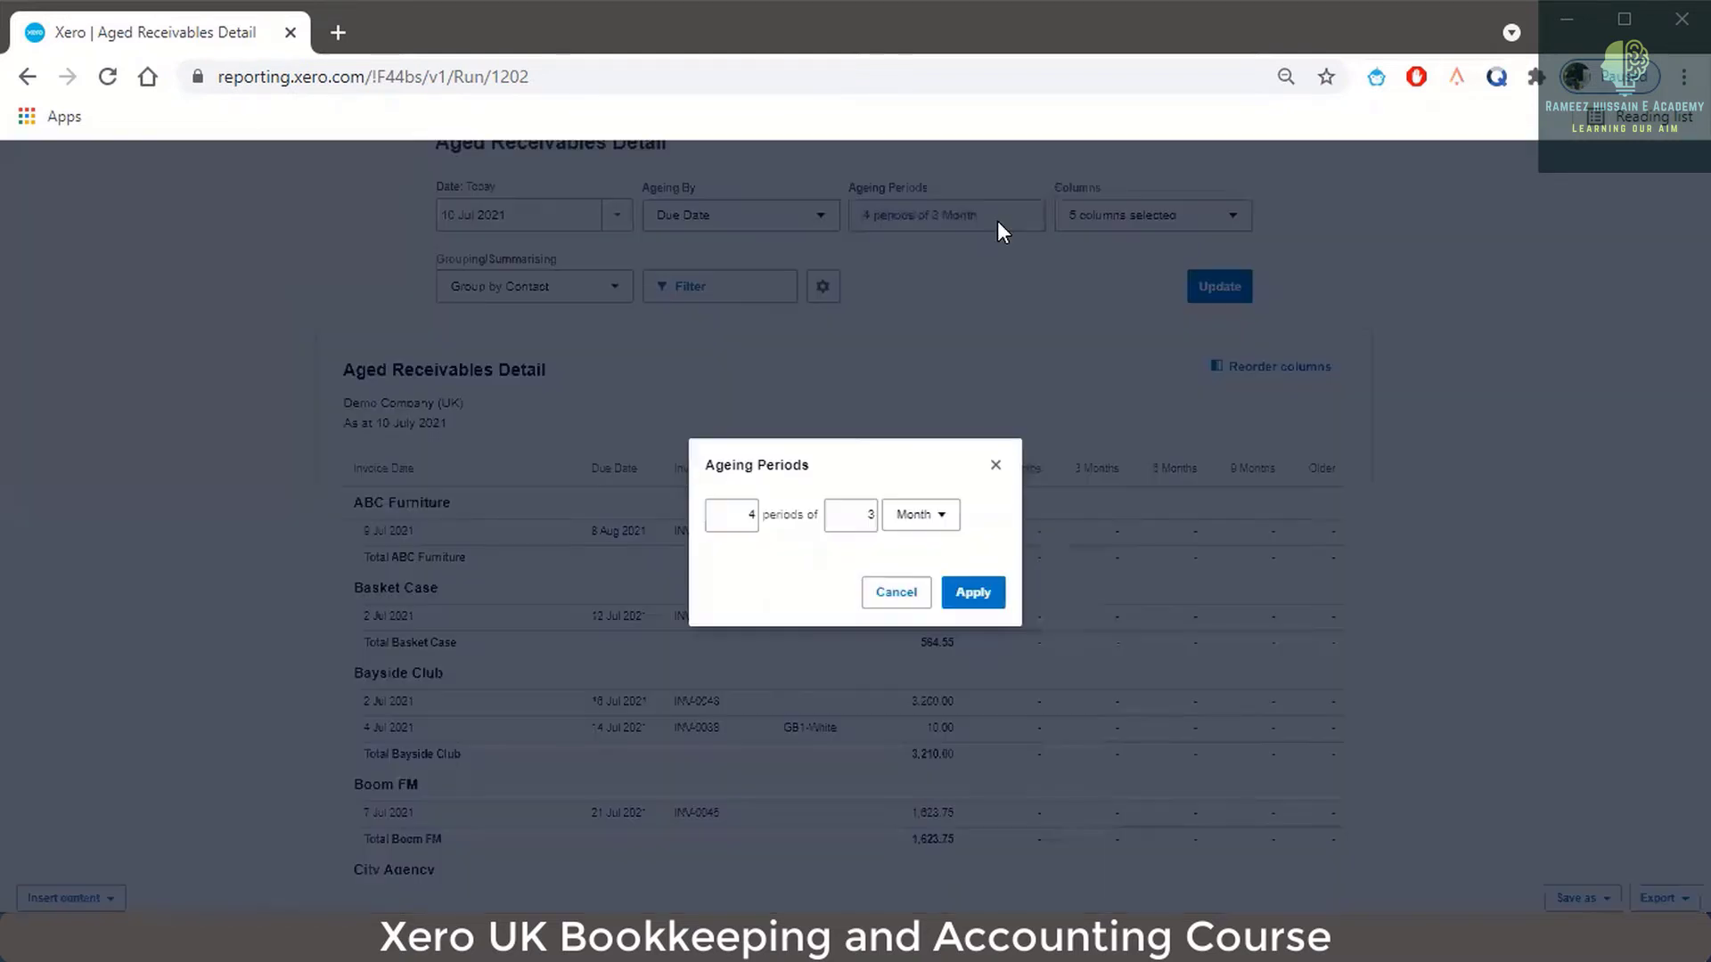
left_click(748, 522)
key("BackSpace")
type("4")
left_click(989, 598)
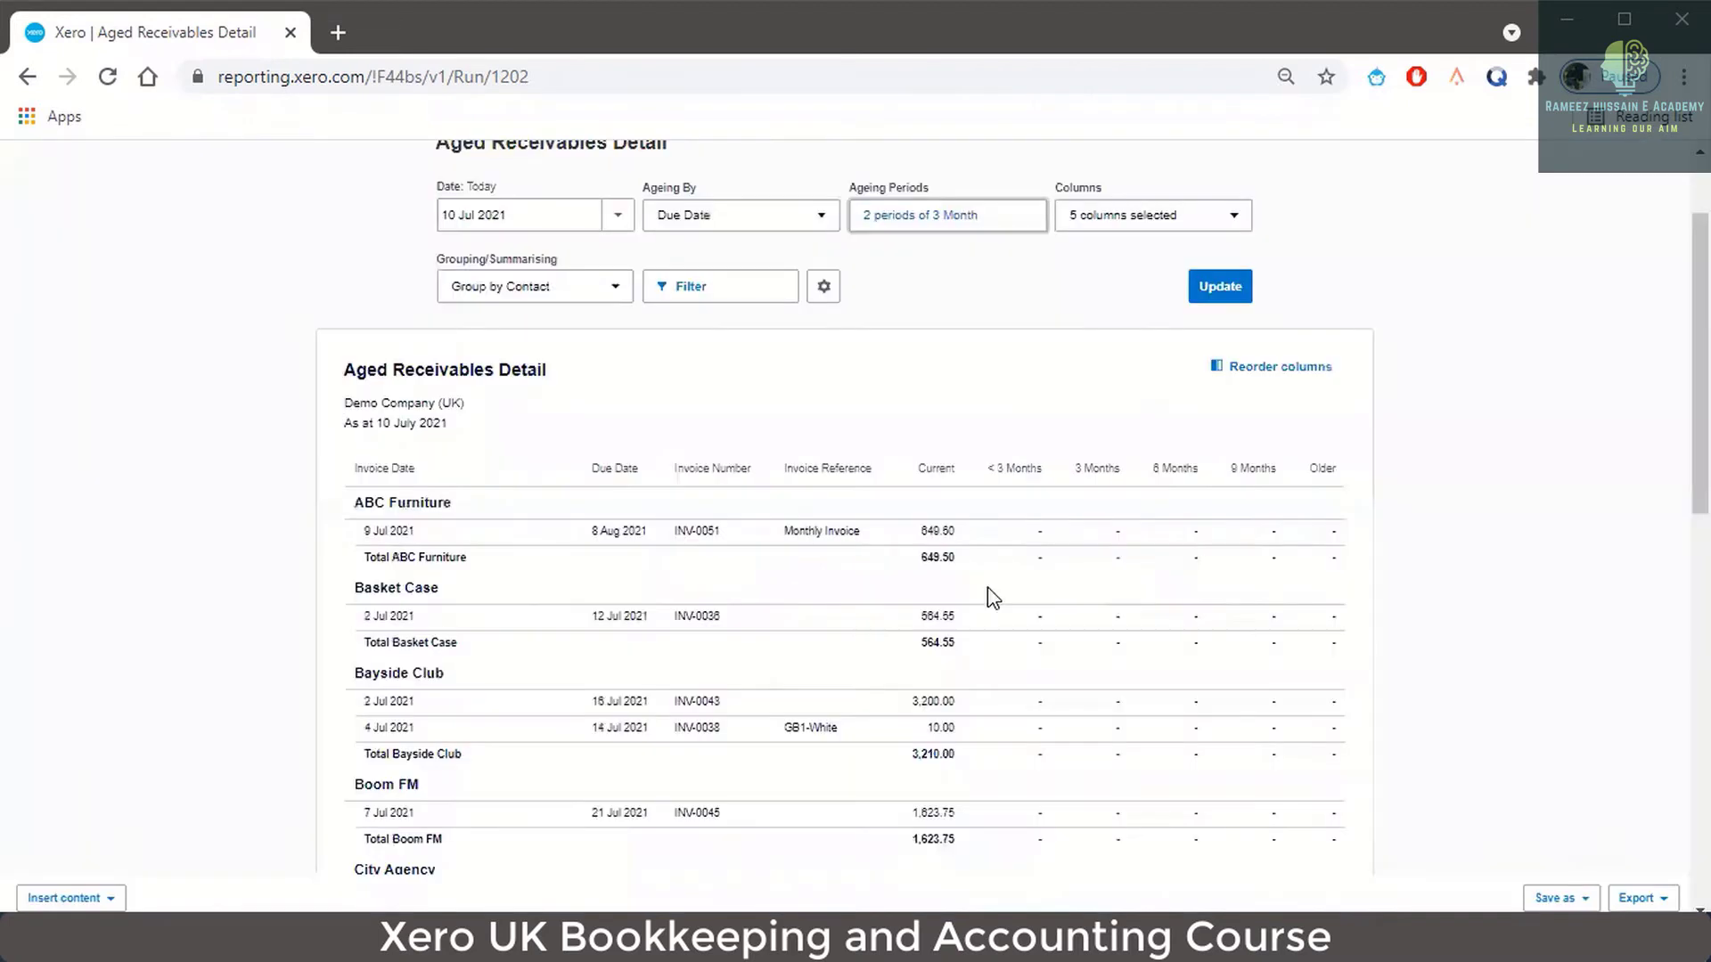
left_click(1230, 292)
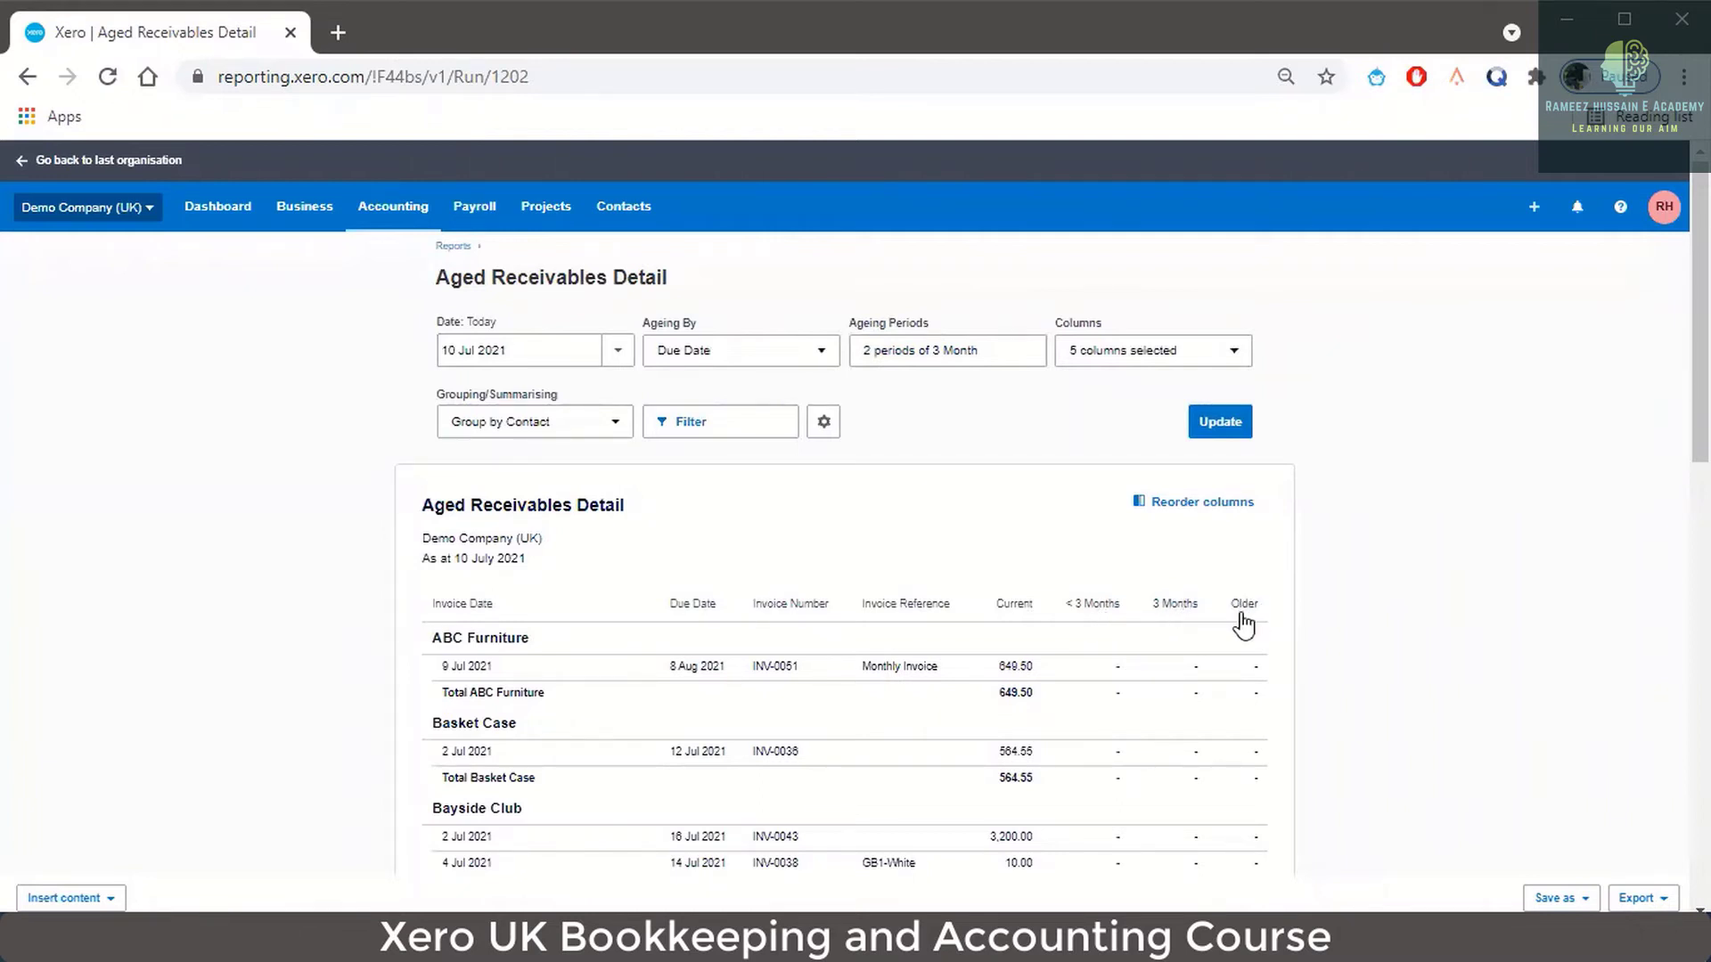
scroll(1241, 627, "down", 8)
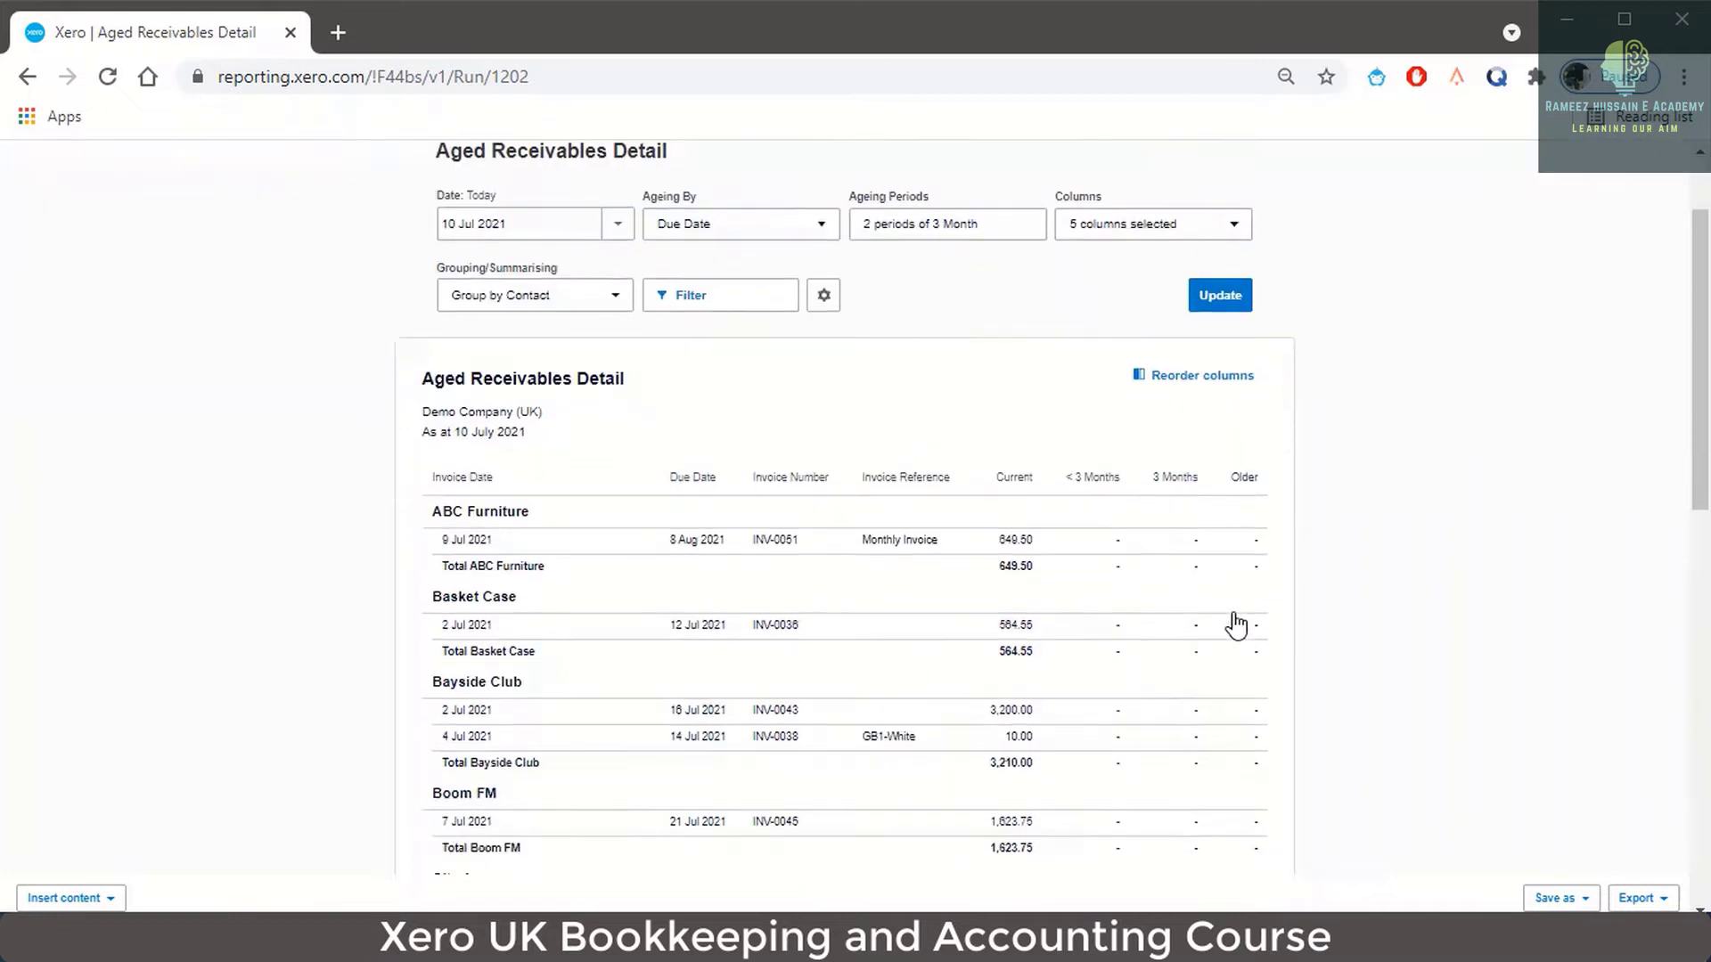
scroll(1235, 625, "down", 5)
scroll(1233, 622, "up", 14)
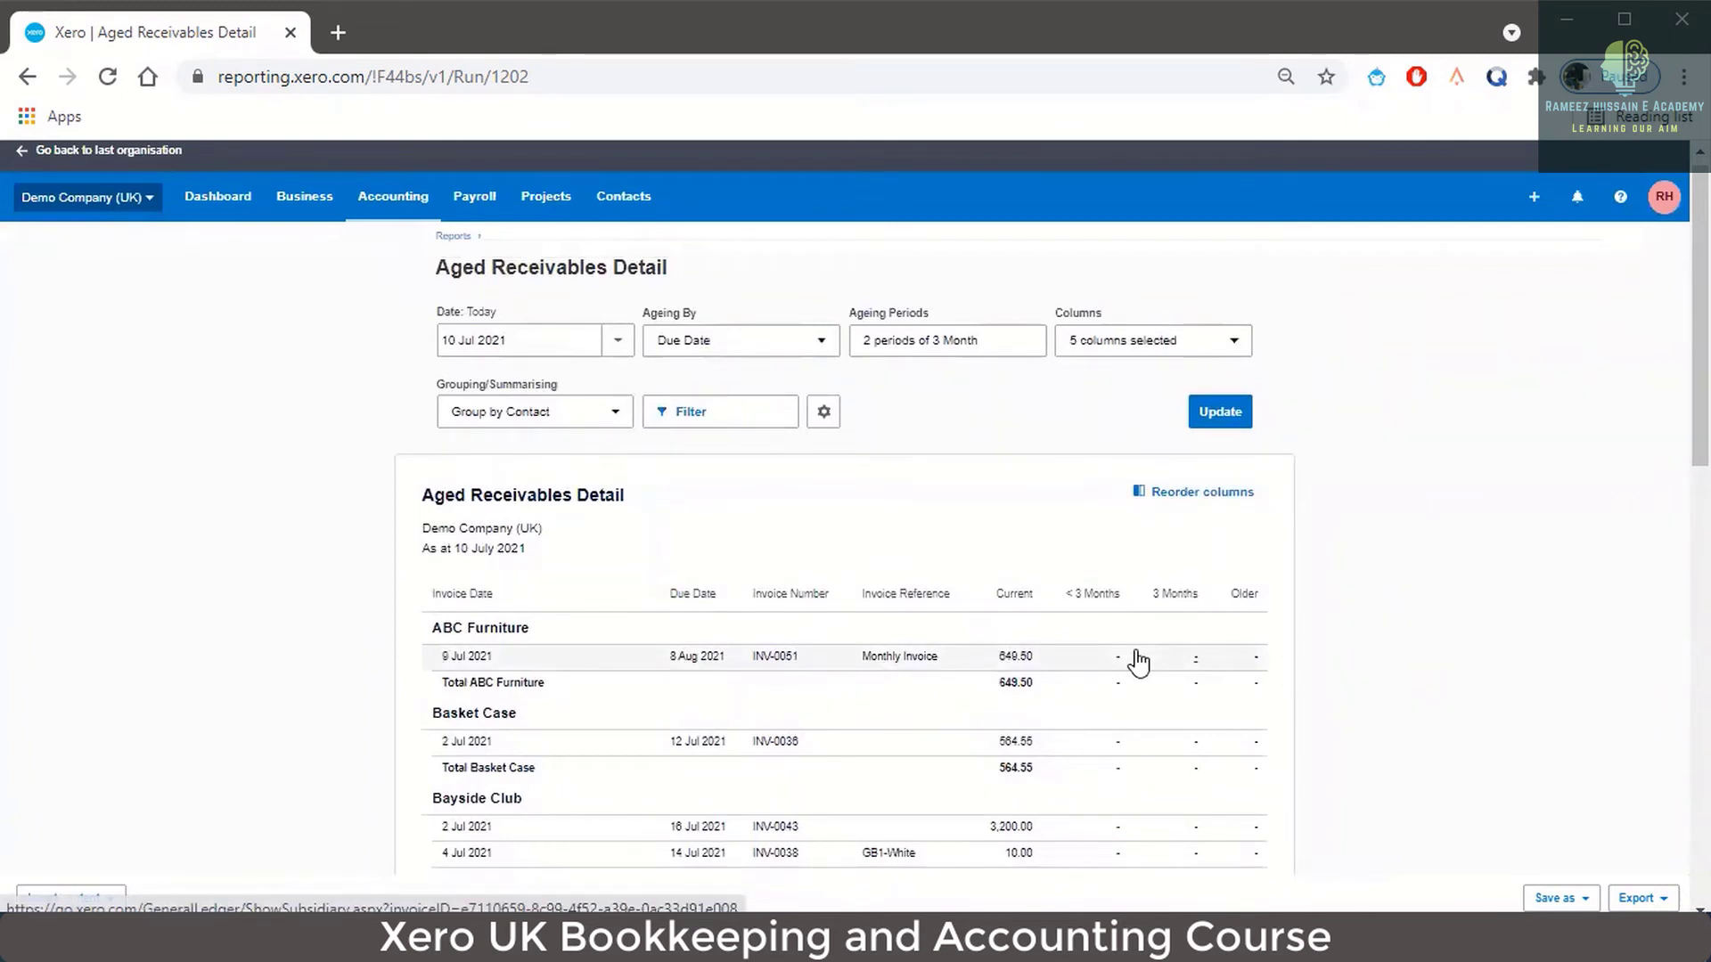
Step: Set the ageing periods to 4 periods of 1 week and update the report
left_click(985, 354)
left_click(933, 524)
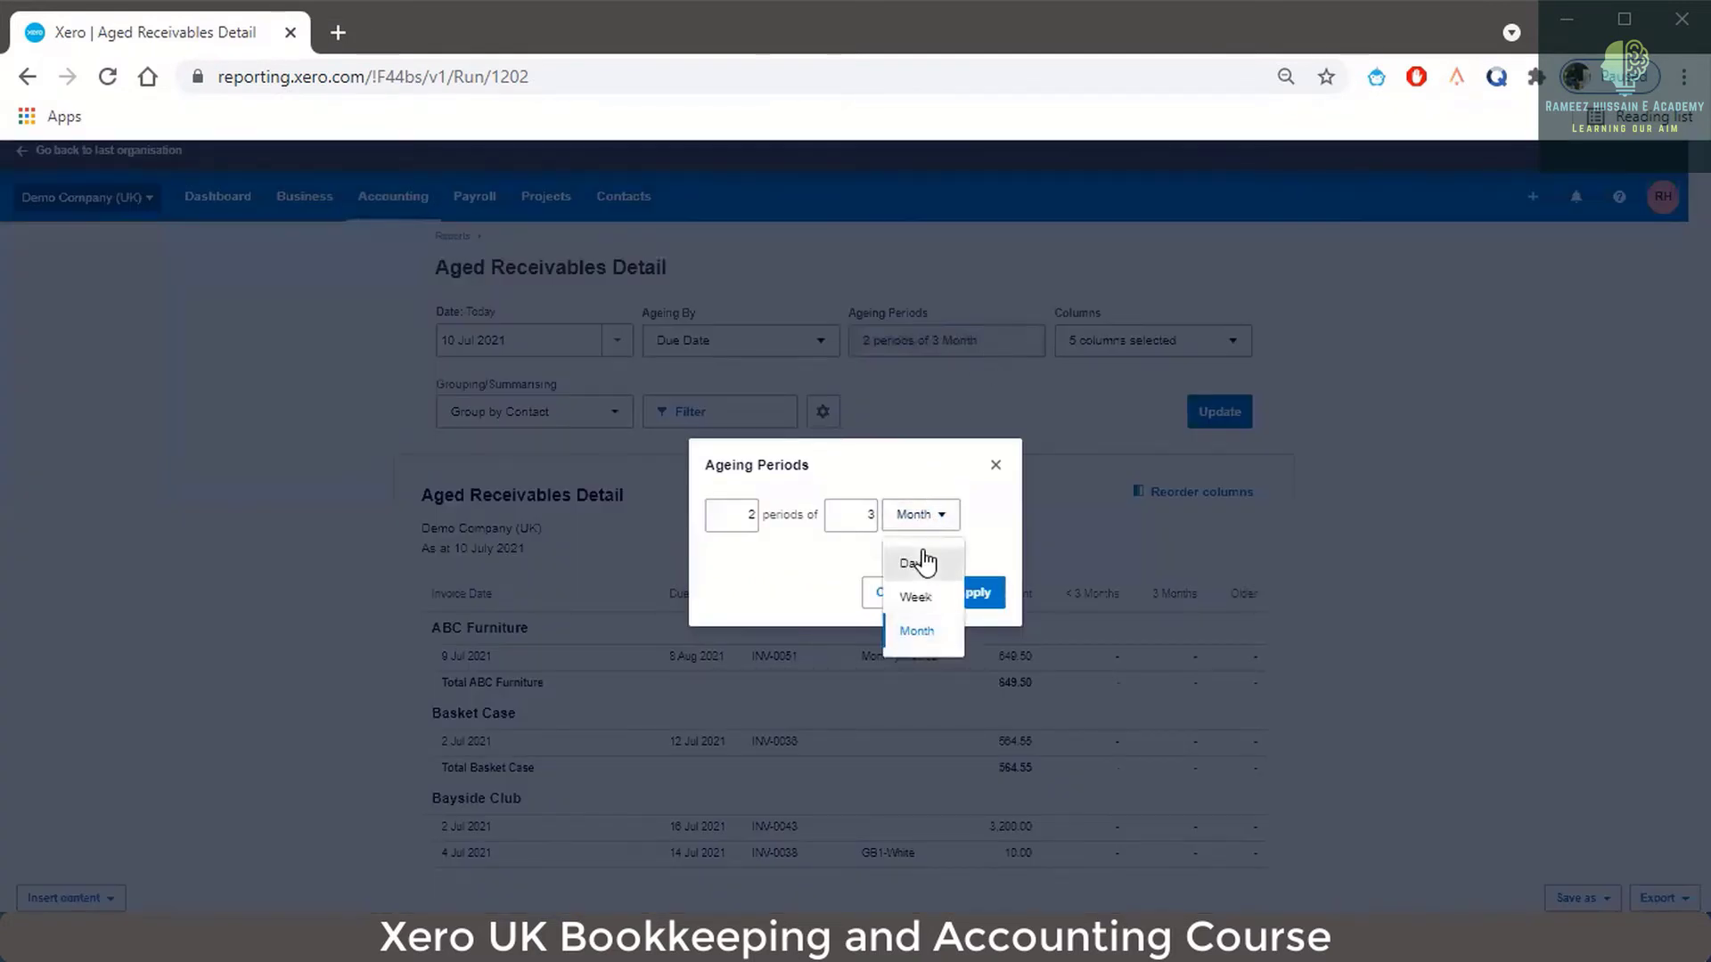
left_click(921, 645)
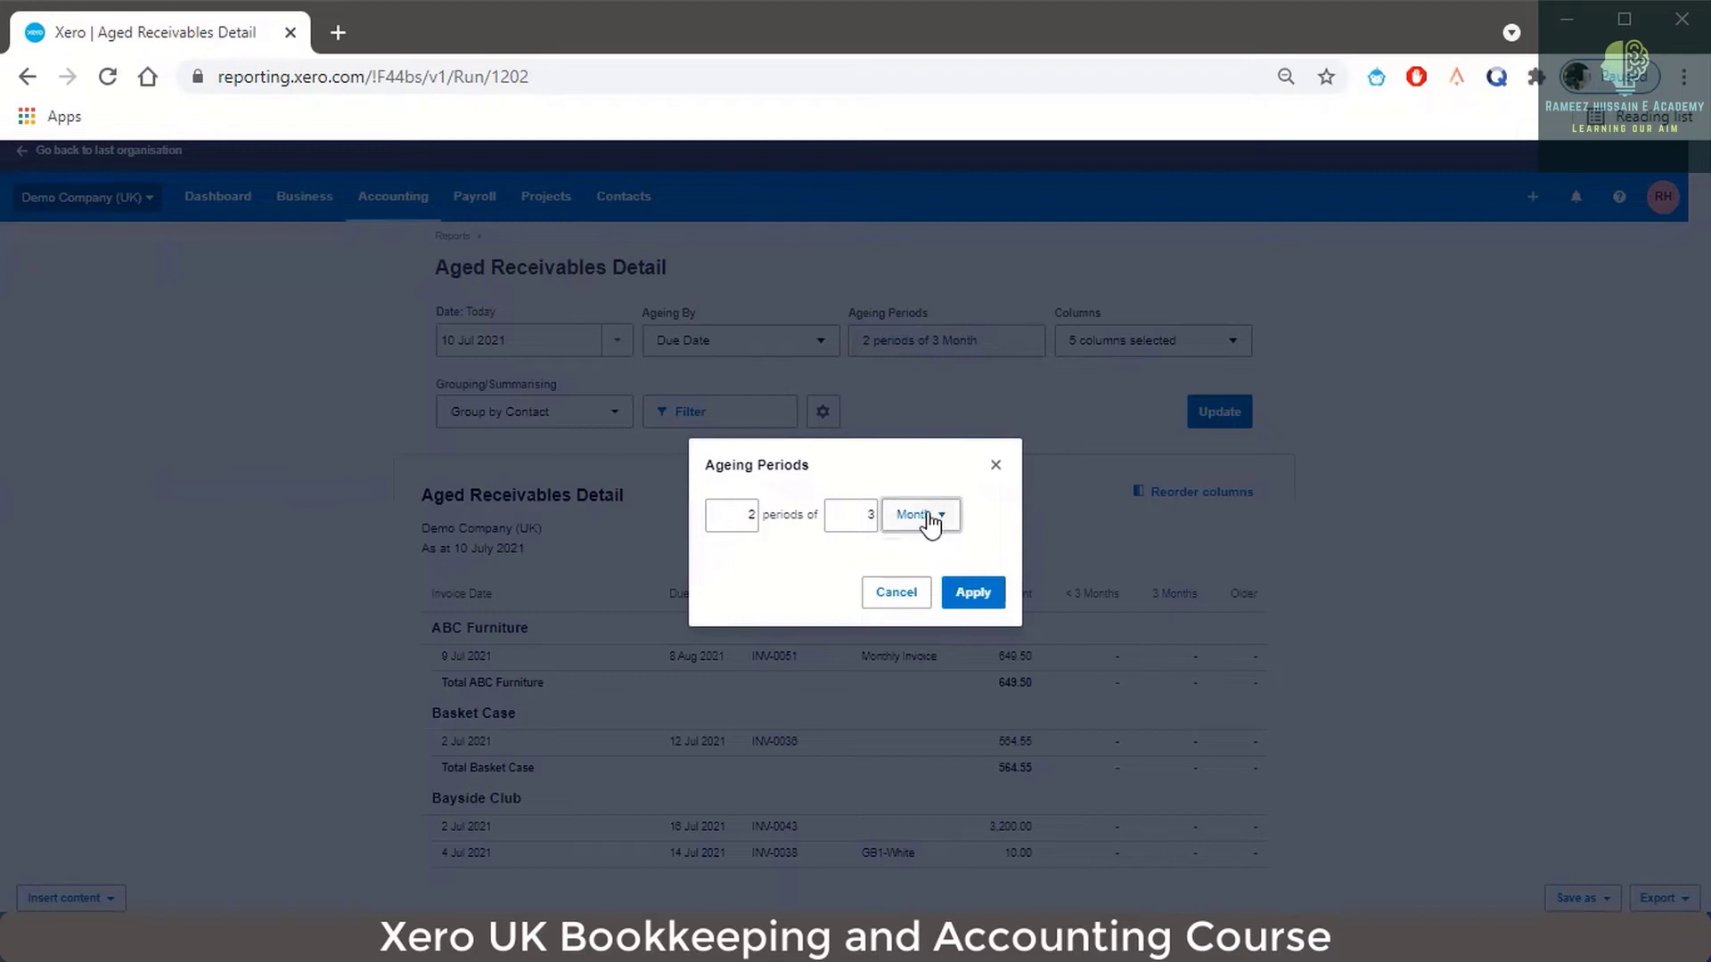
left_click(753, 517)
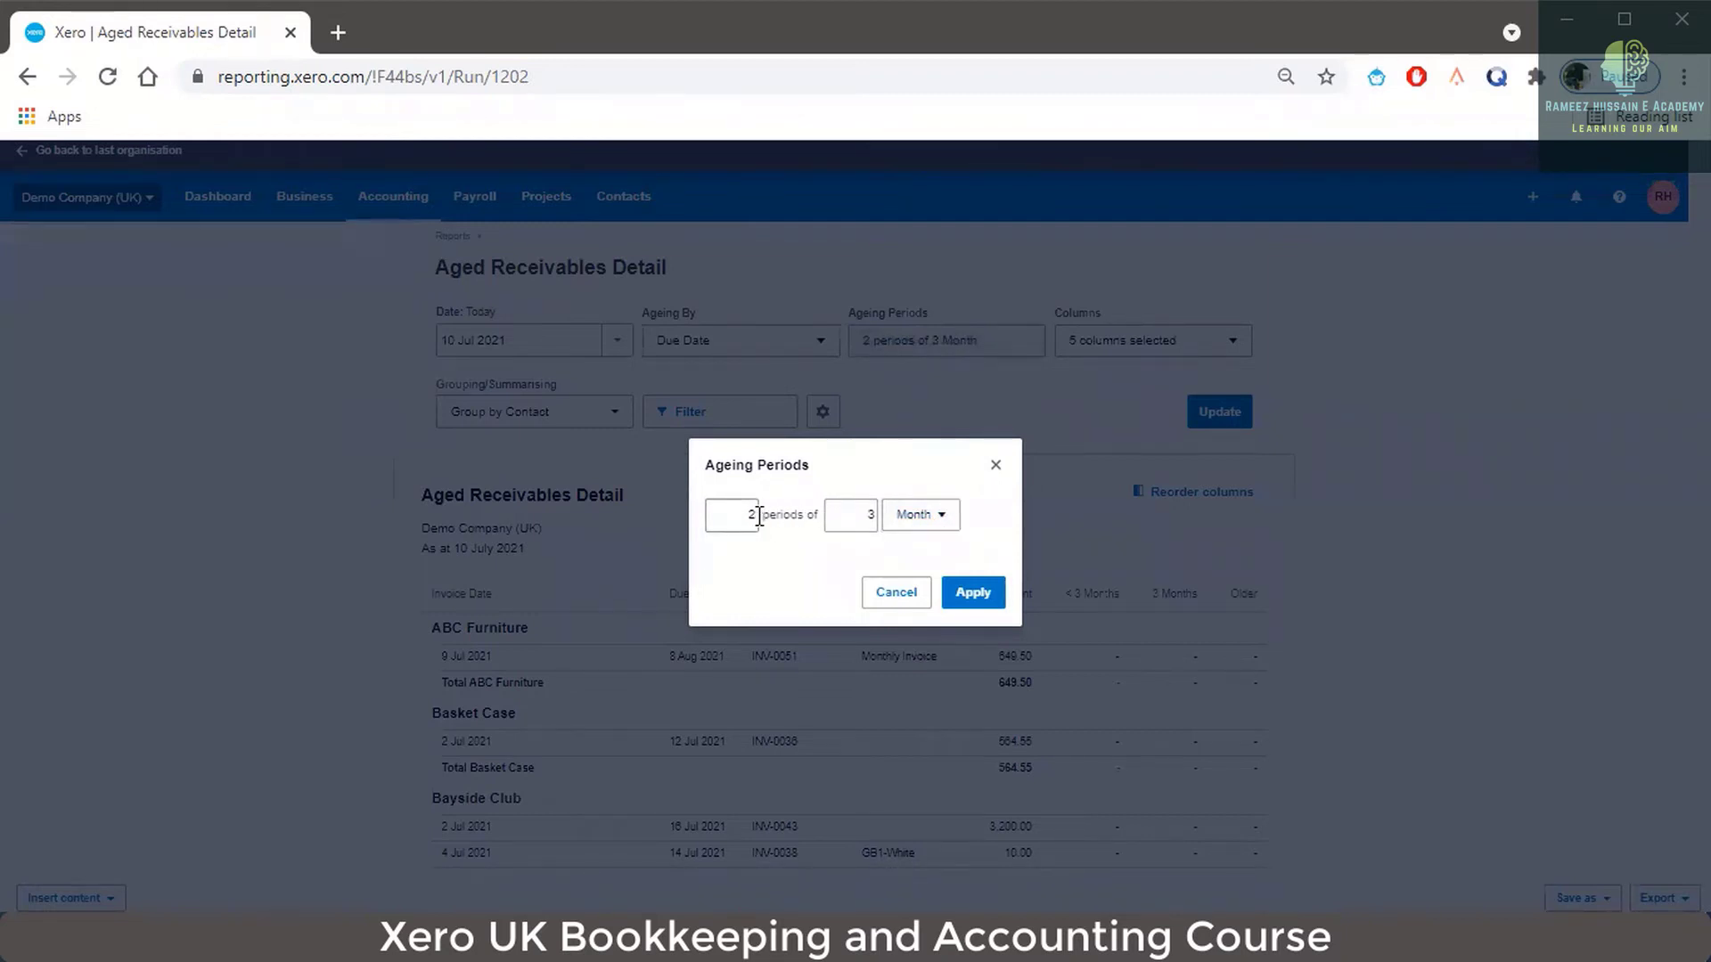
key("BackSpace")
type("4")
left_click(872, 514)
key("BackSpace")
type("1")
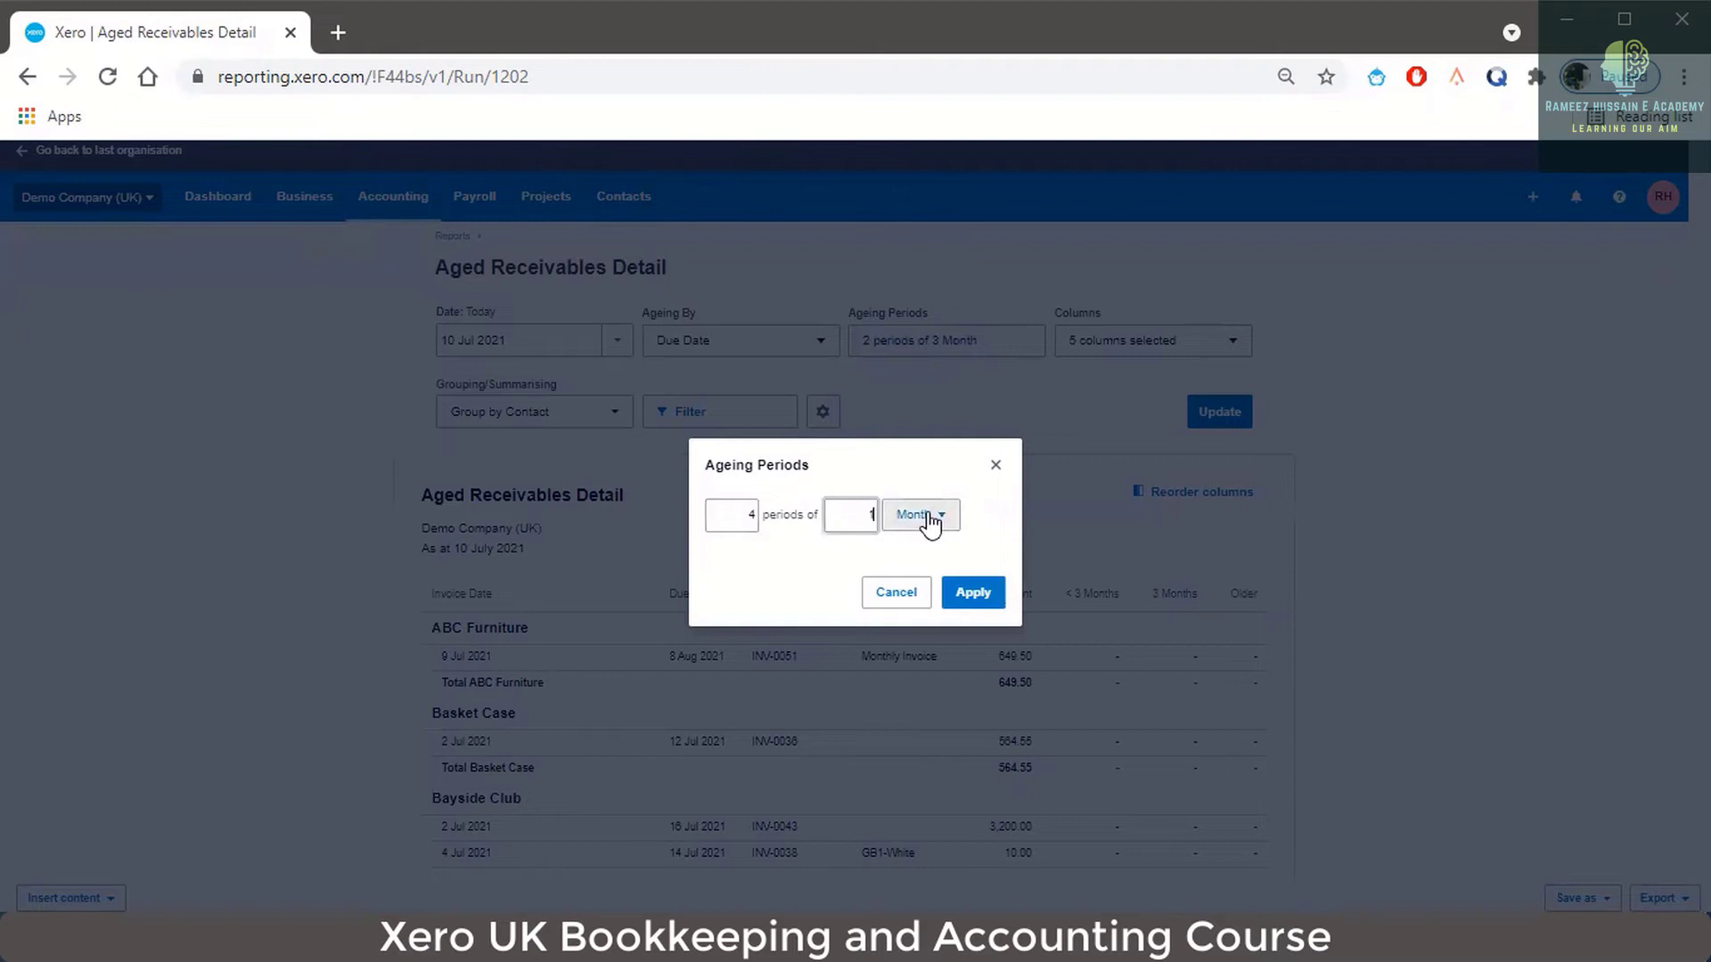
left_click(928, 523)
left_click(922, 606)
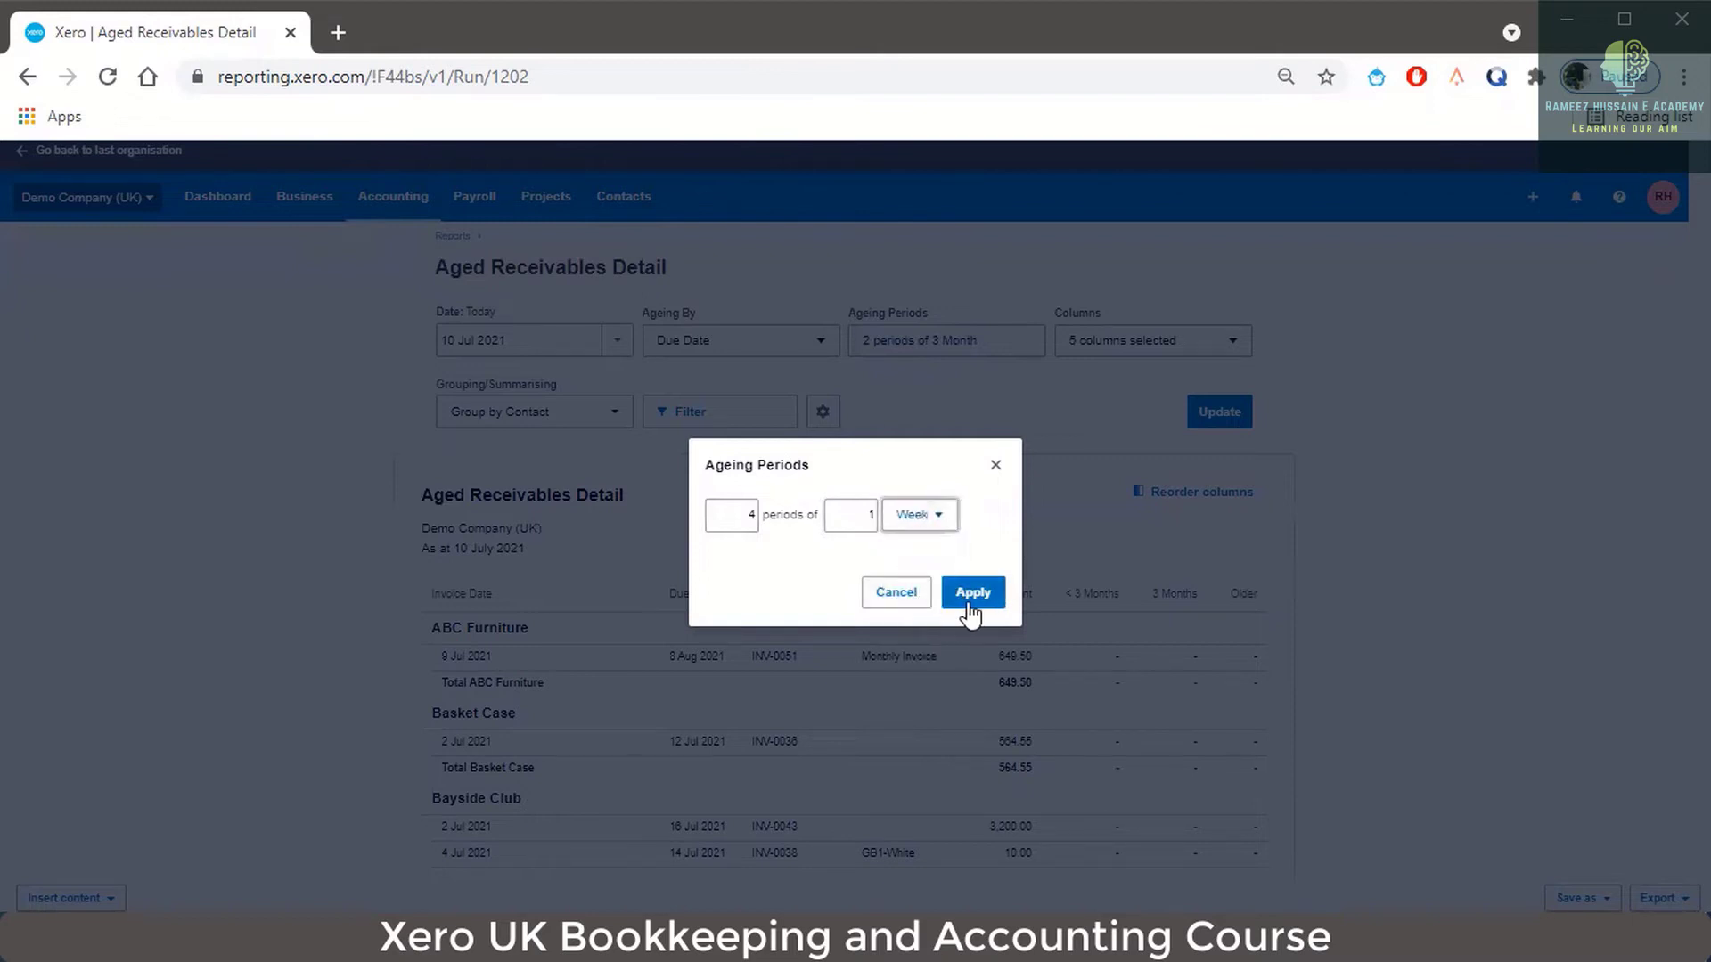
left_click(973, 595)
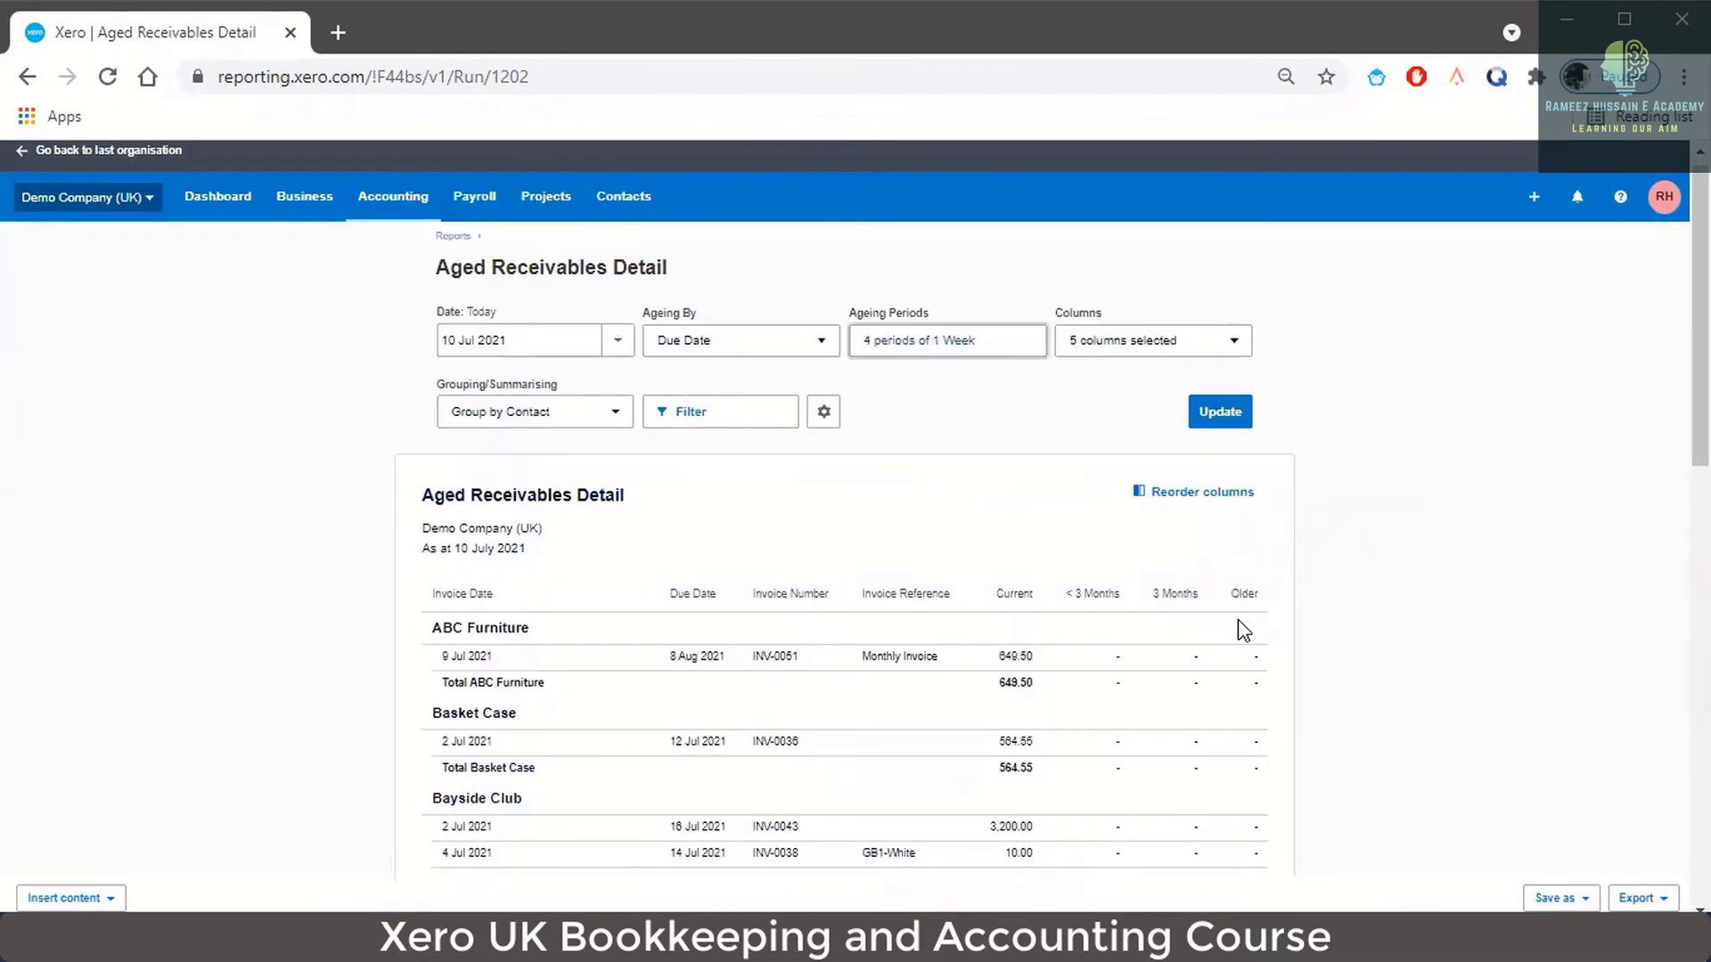
left_click(1217, 420)
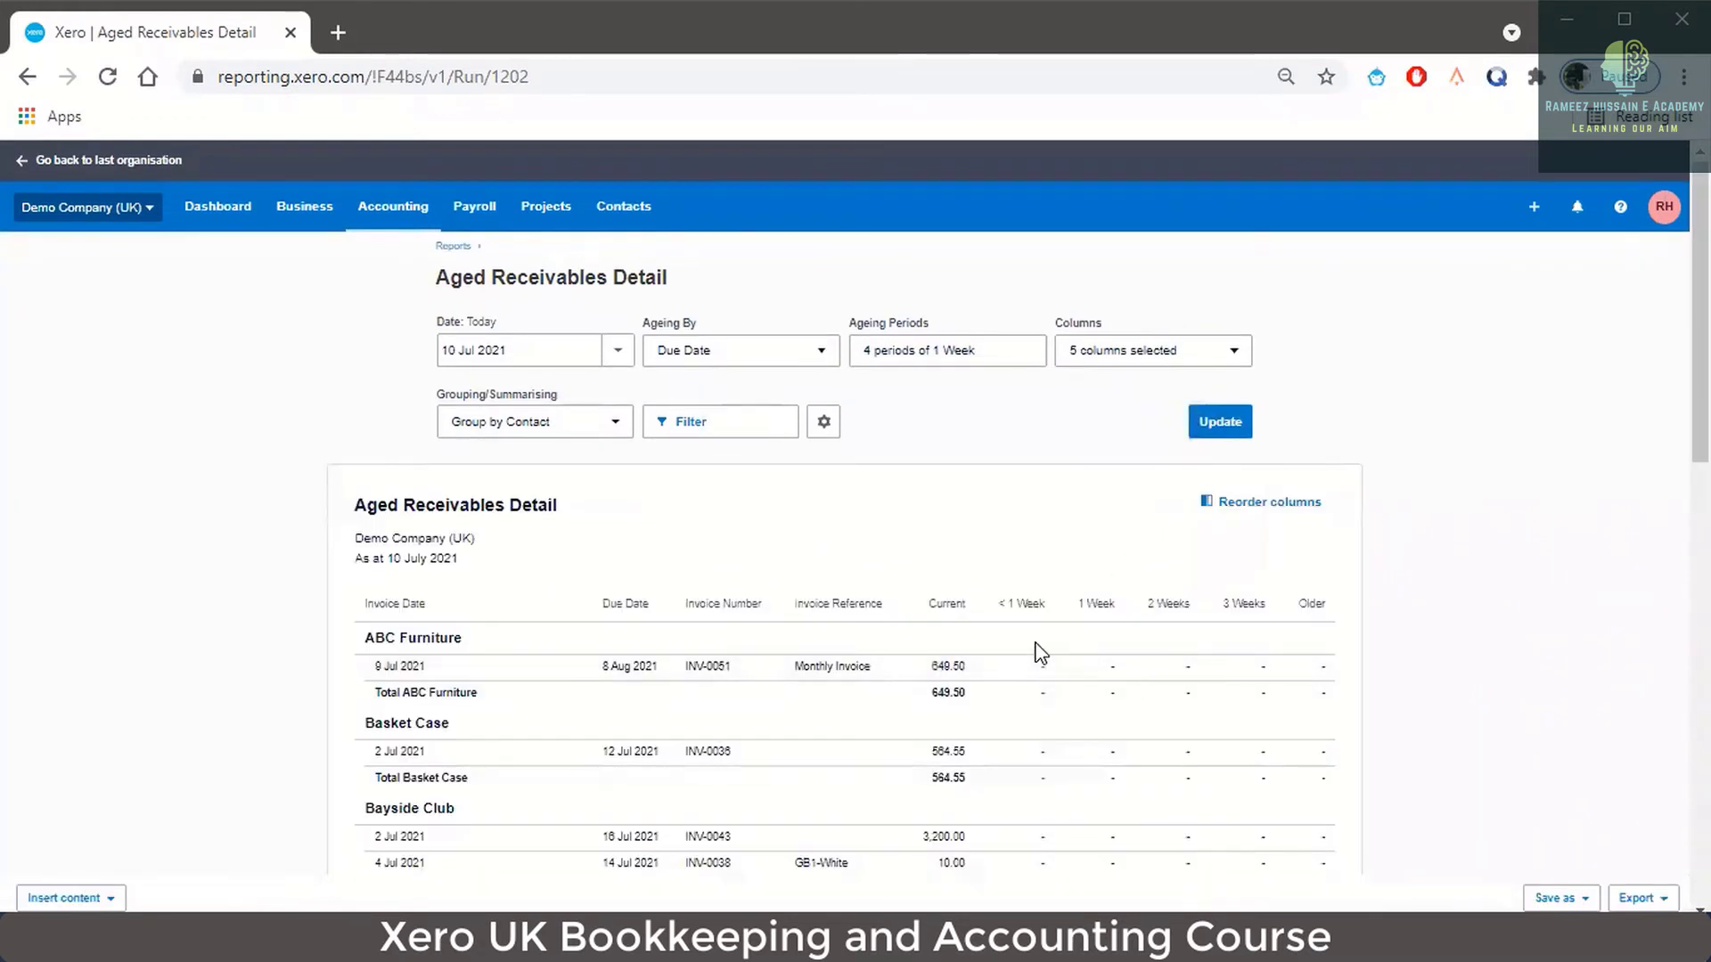
Step: Examine how the contacts' invoices are distributed across the weekly ageing columns, from ABC Furniture down to the report totals
scroll(1038, 653, "down", 5)
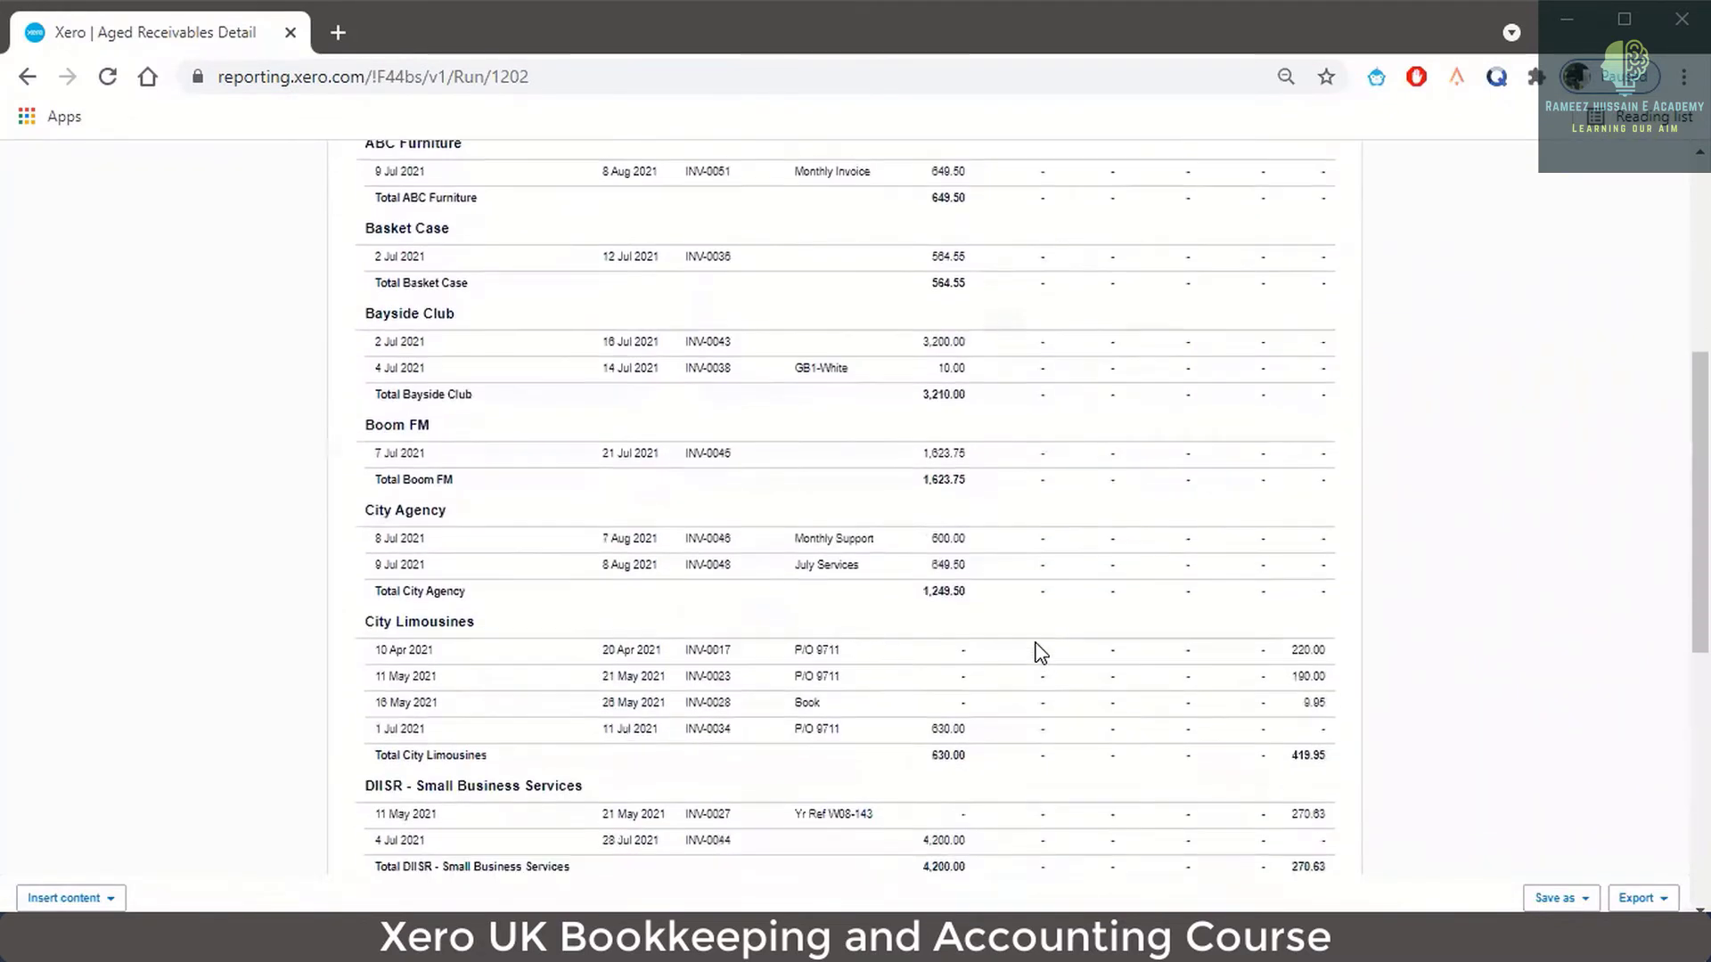
scroll(1201, 513, "up", 3)
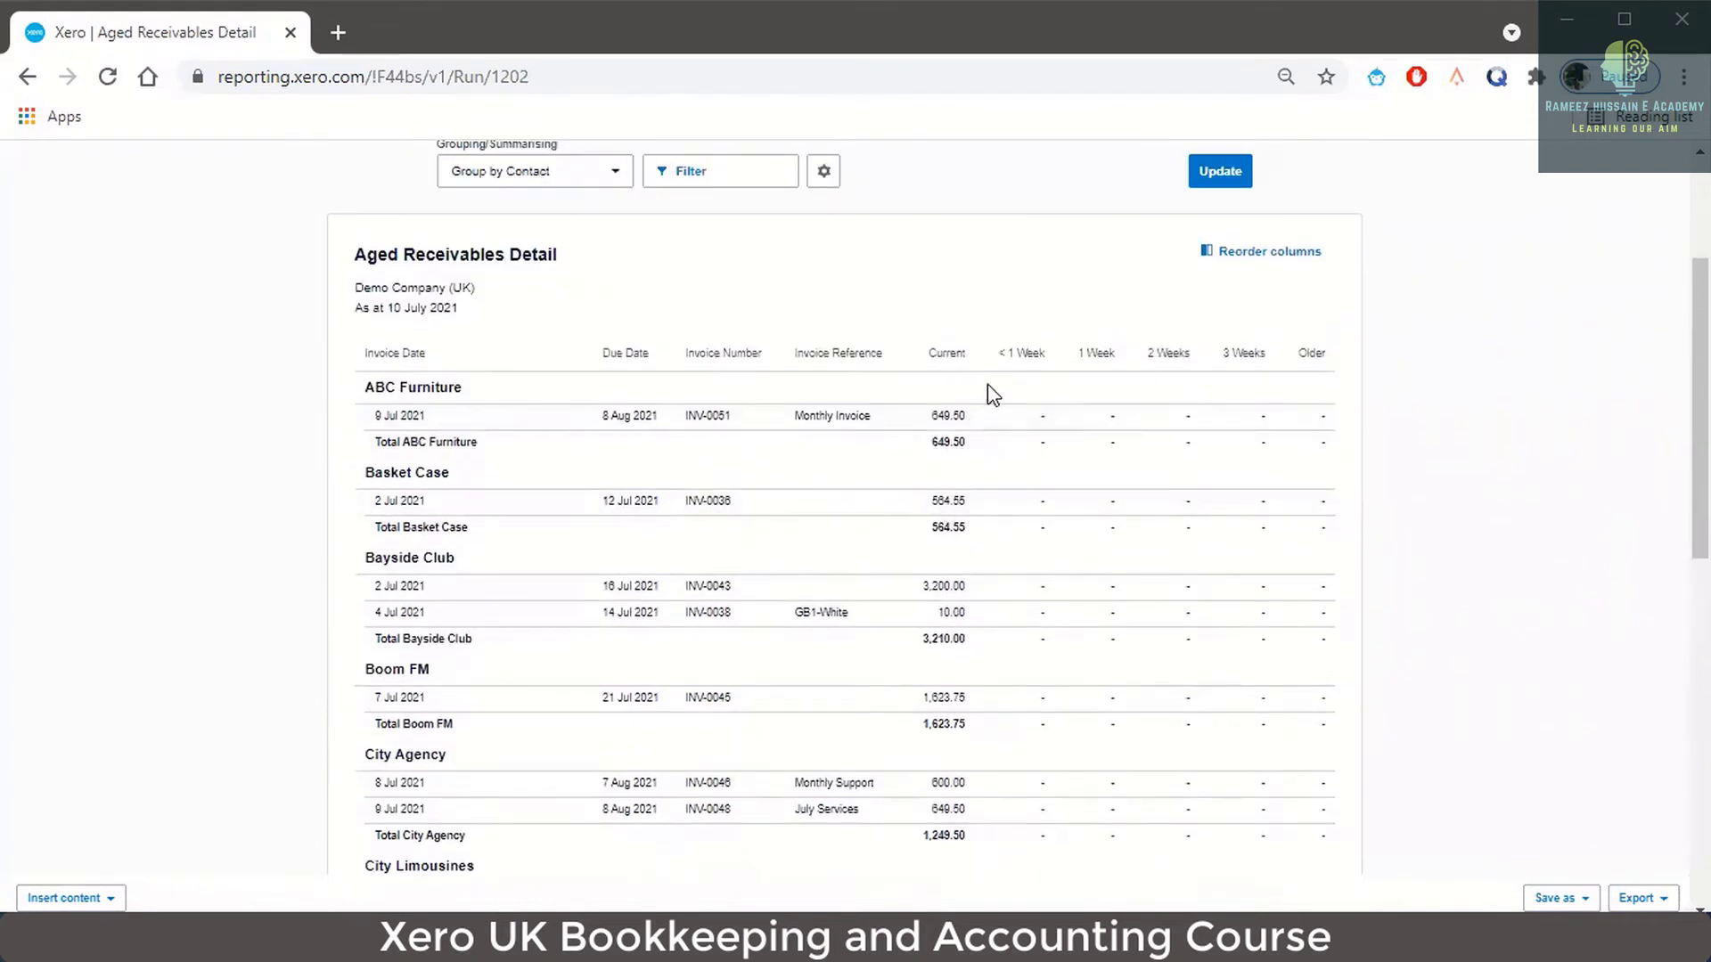
scroll(1049, 419, "down", 5)
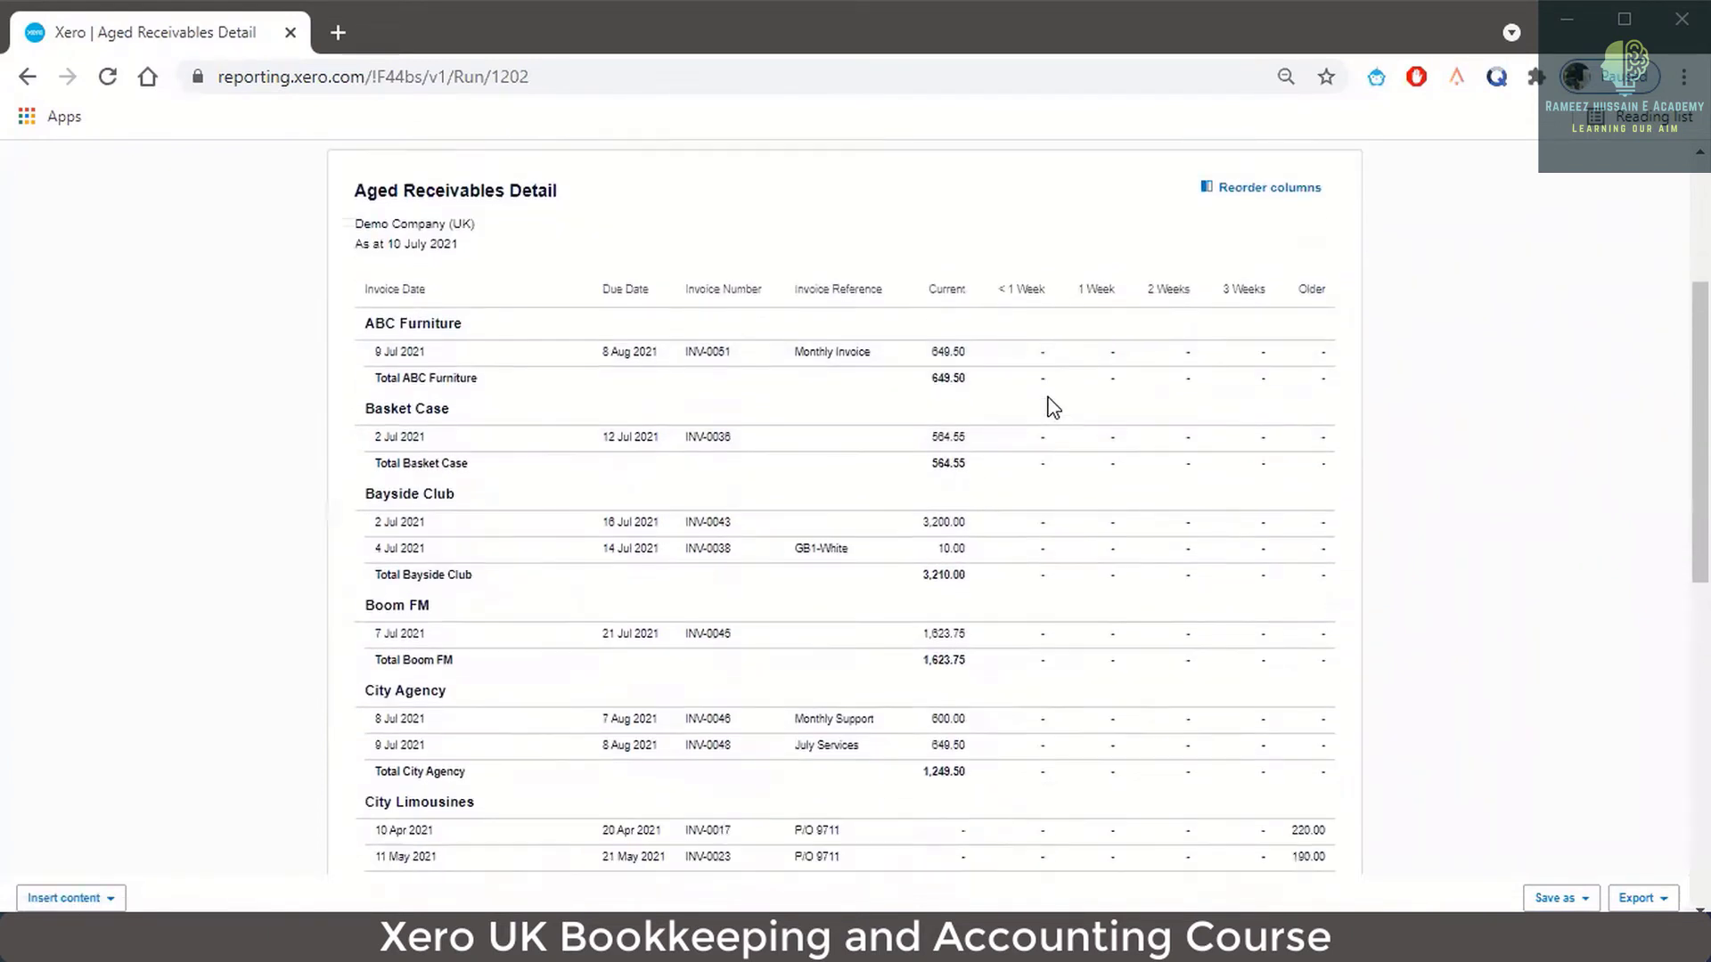
scroll(1070, 593, "down", 3)
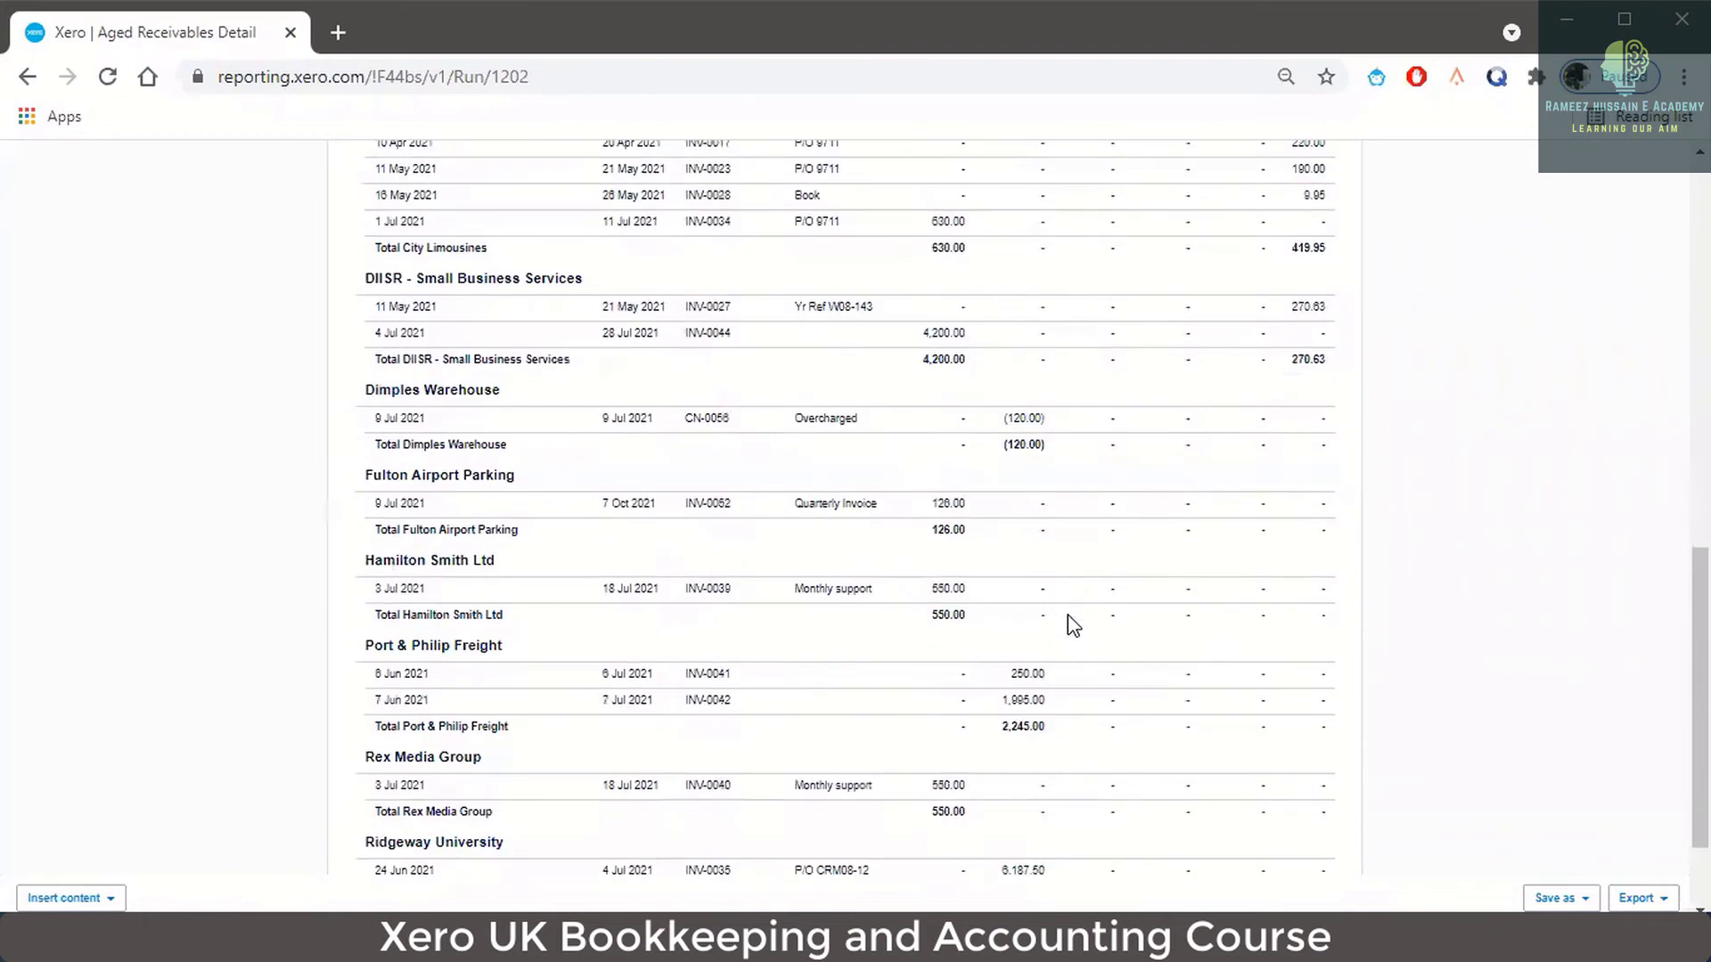
scroll(1069, 691, "down", 2)
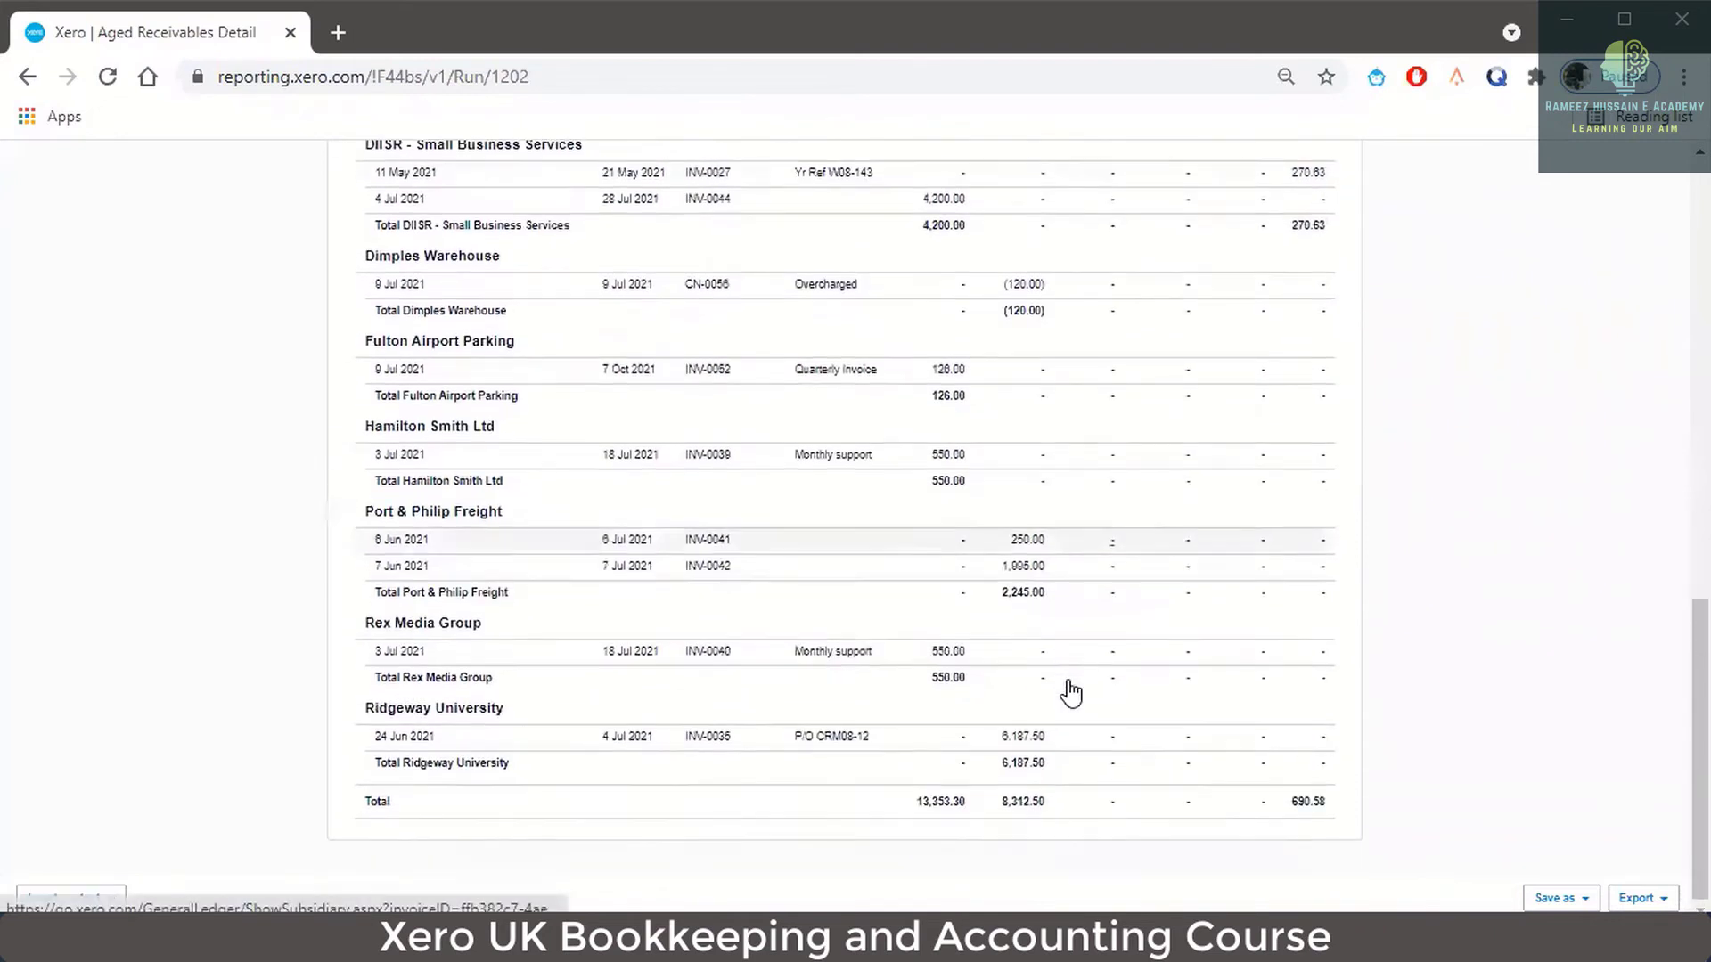
scroll(1072, 692, "up", 5)
scroll(1071, 693, "up", 5)
scroll(1071, 692, "down", 9)
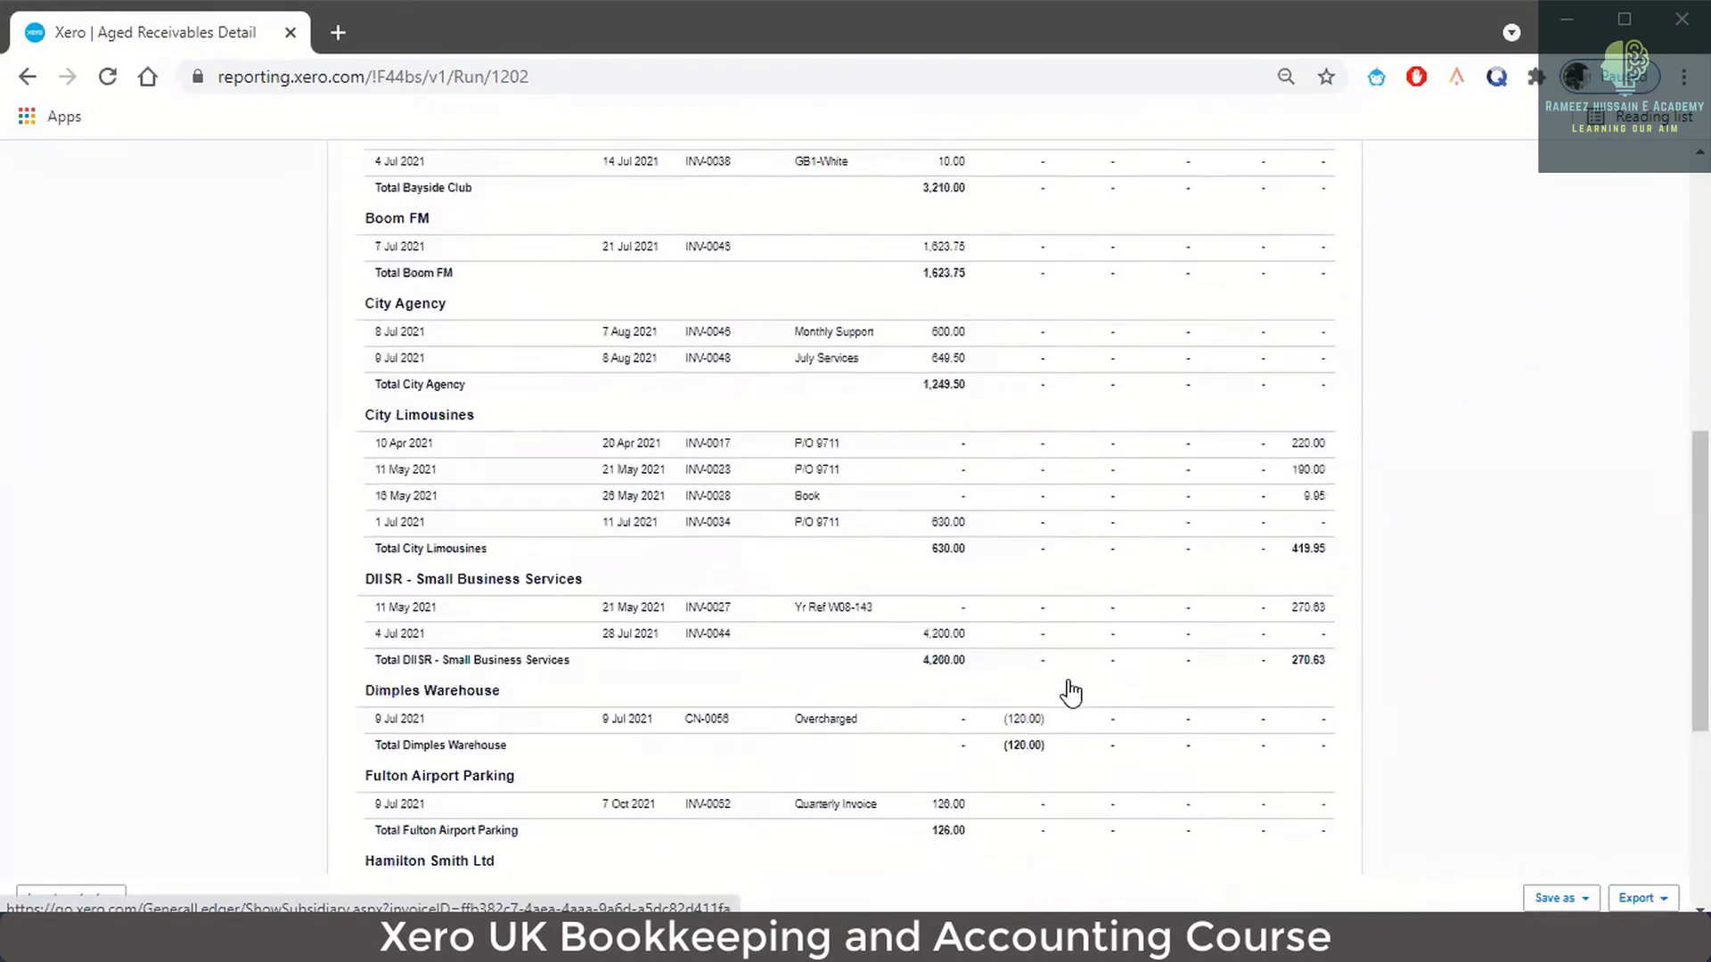
scroll(1070, 691, "down", 2)
scroll(1068, 691, "up", 10)
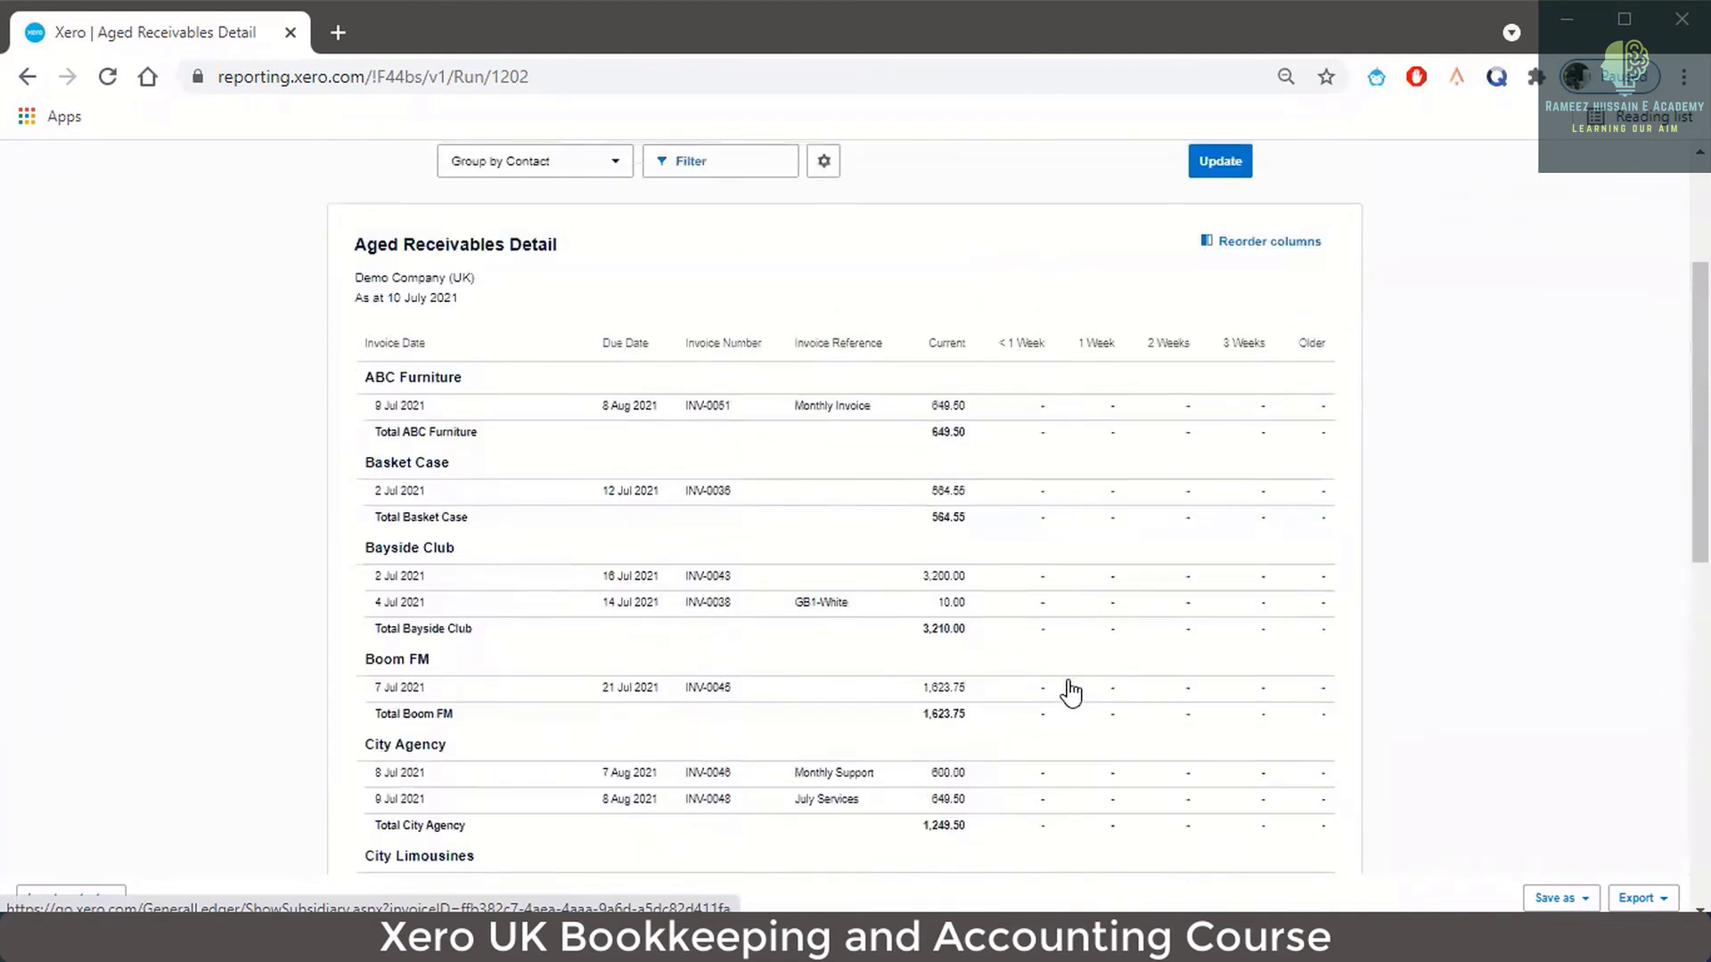
scroll(1066, 615, "down", 10)
scroll(1066, 614, "up", 2)
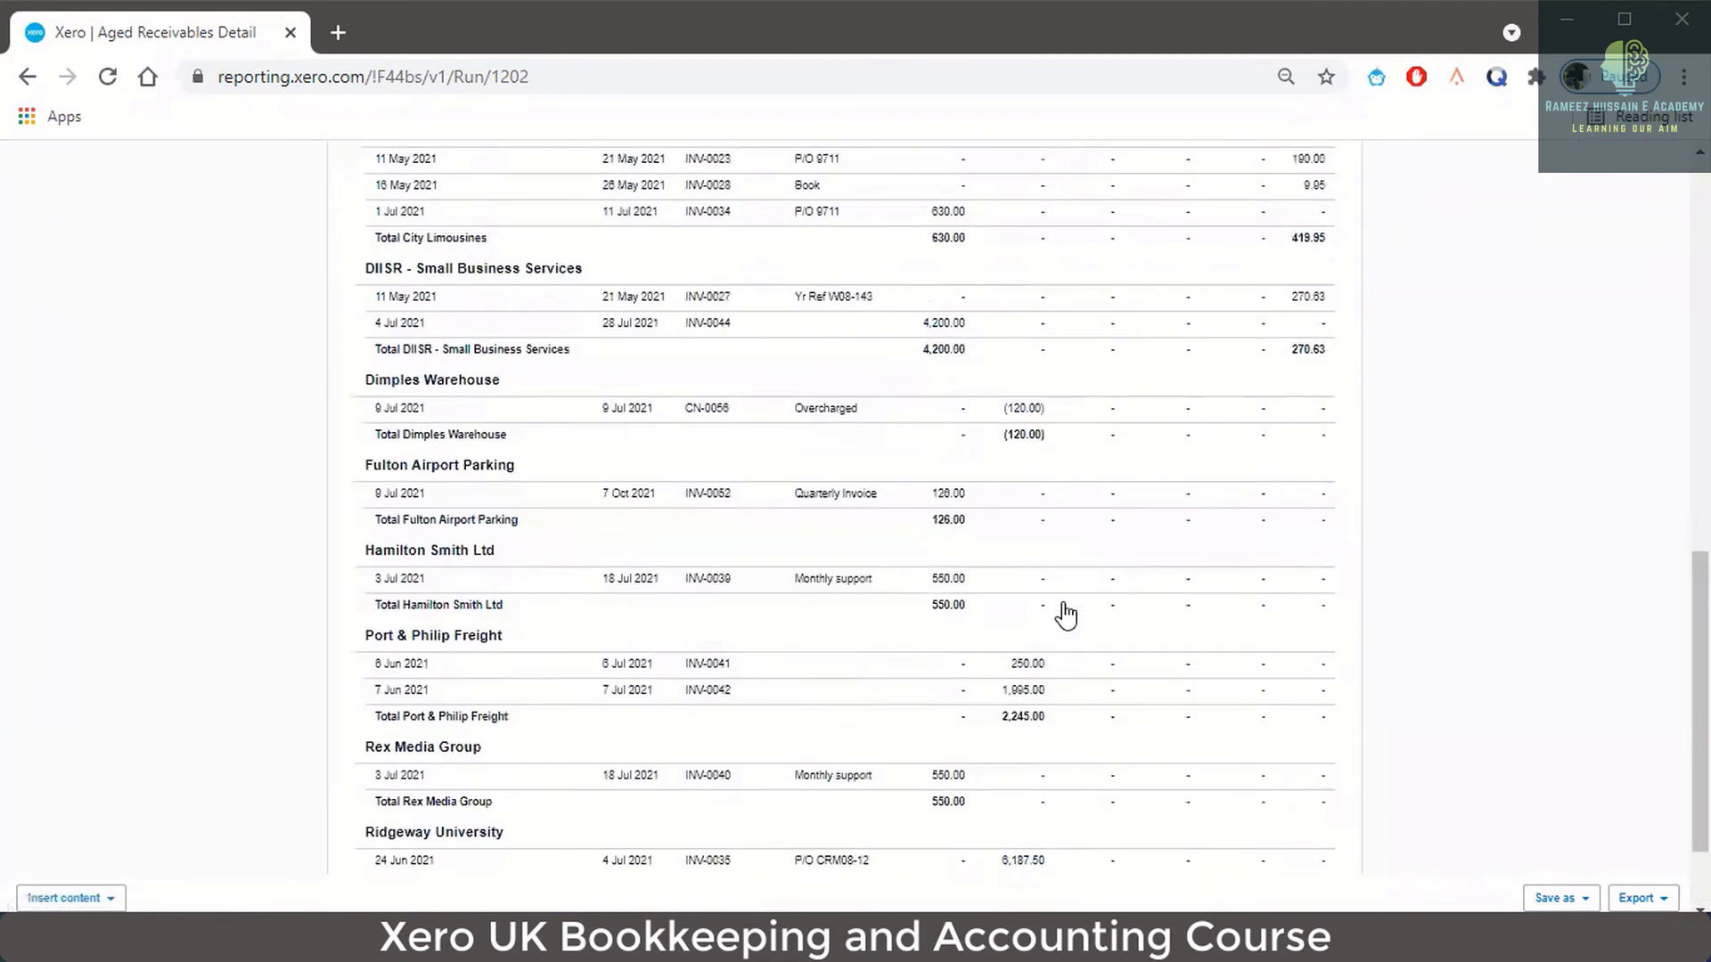
scroll(1091, 668, "up", 10)
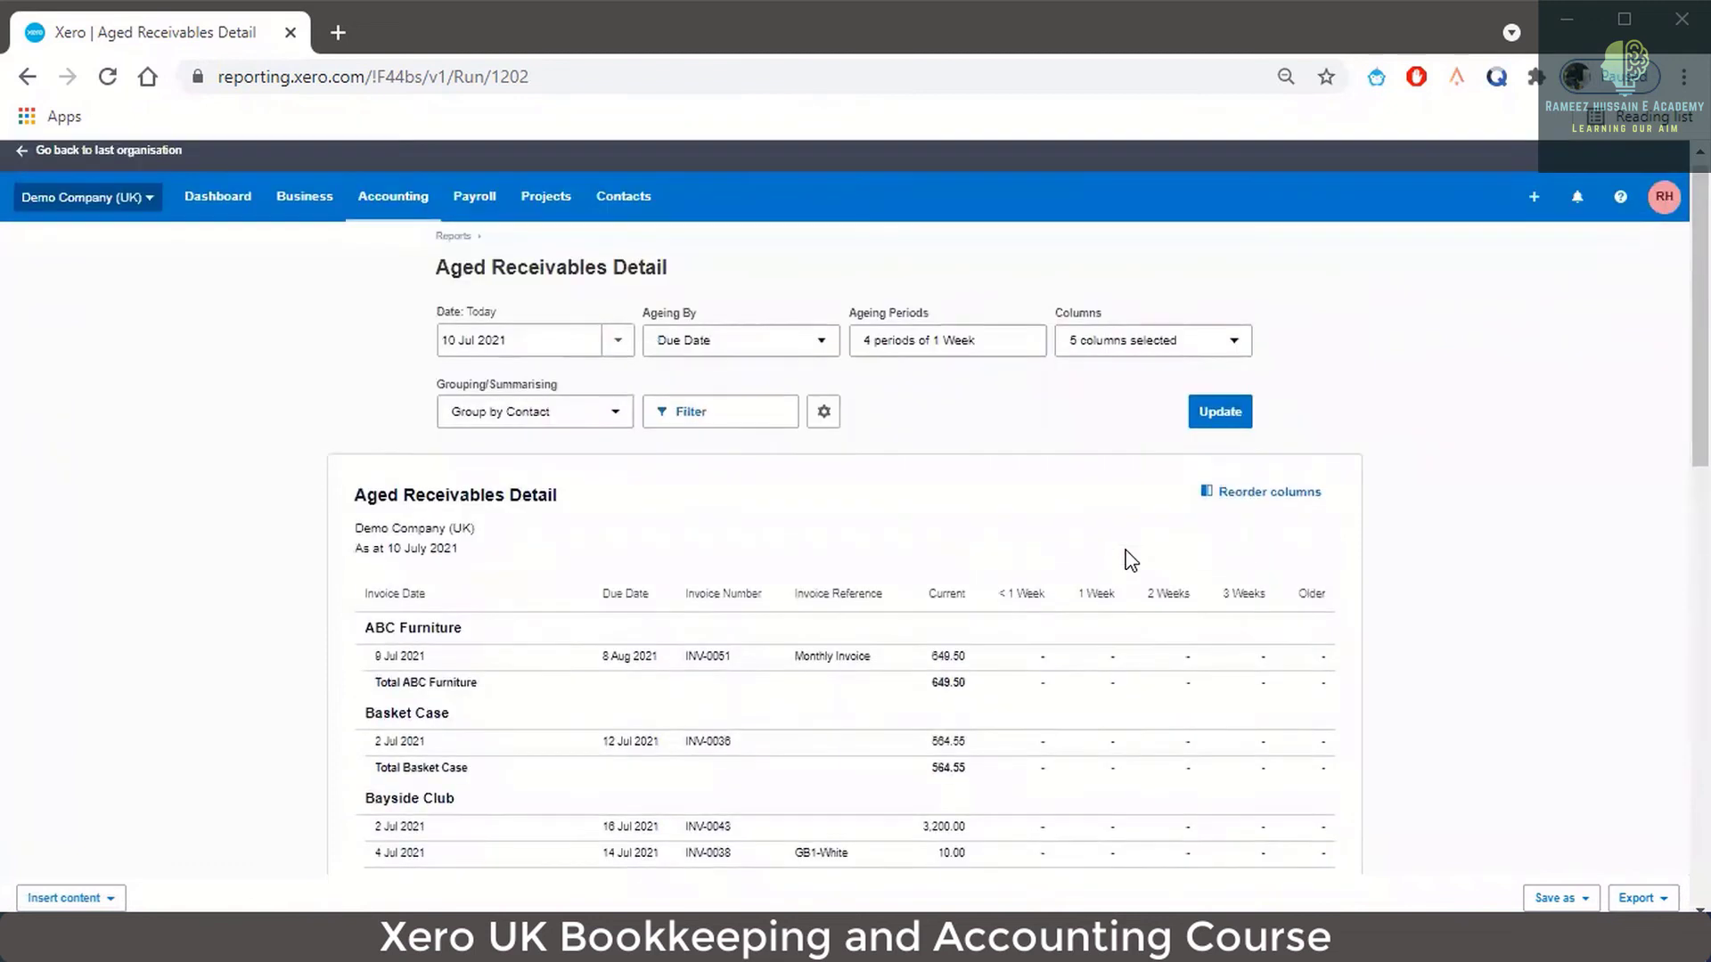
scroll(1312, 615, "down", 10)
scroll(1315, 641, "up", 8)
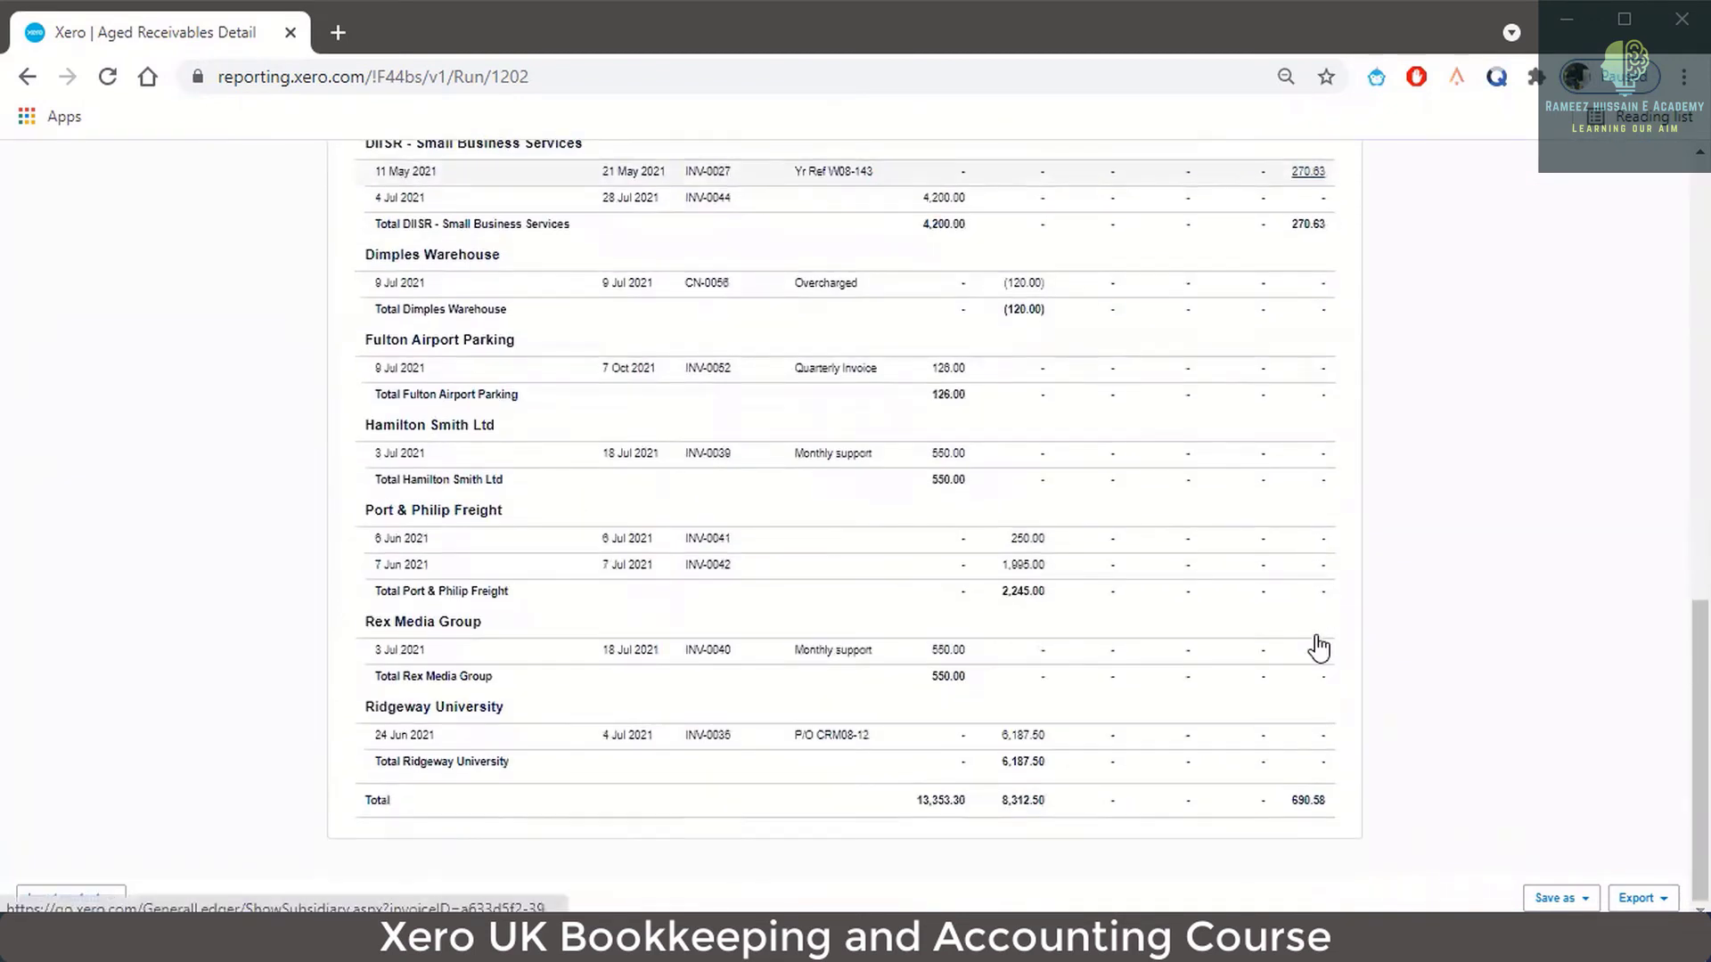
scroll(1101, 581, "up", 4)
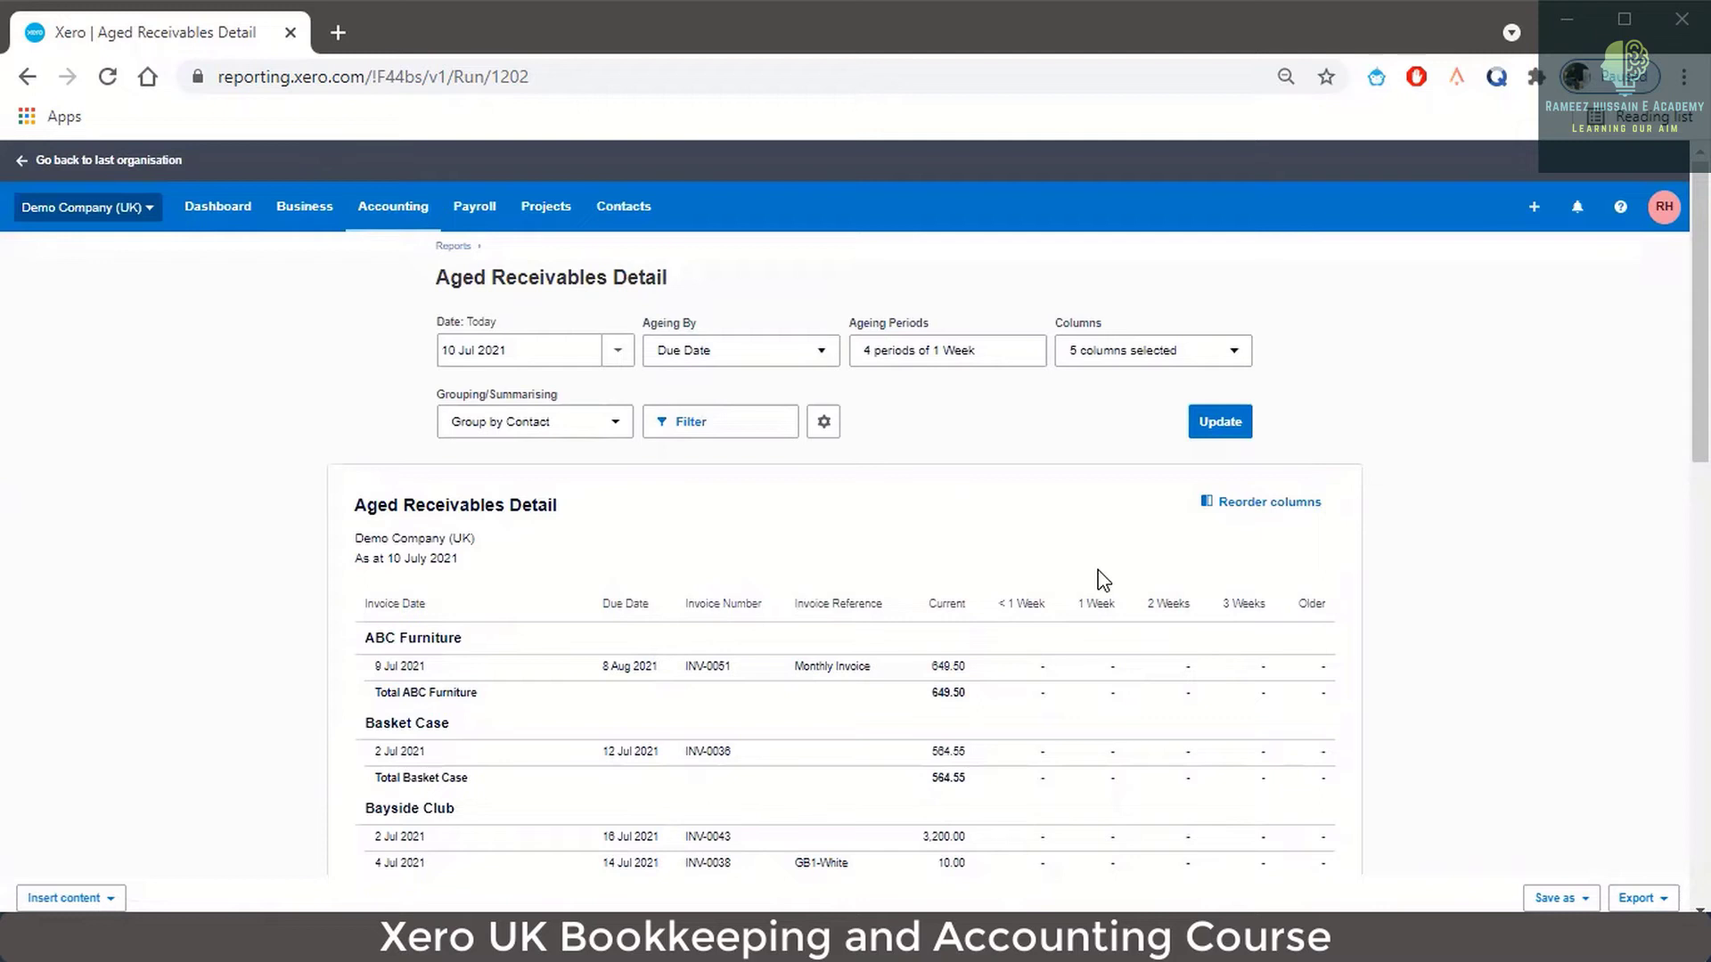
scroll(1069, 575, "down", 7)
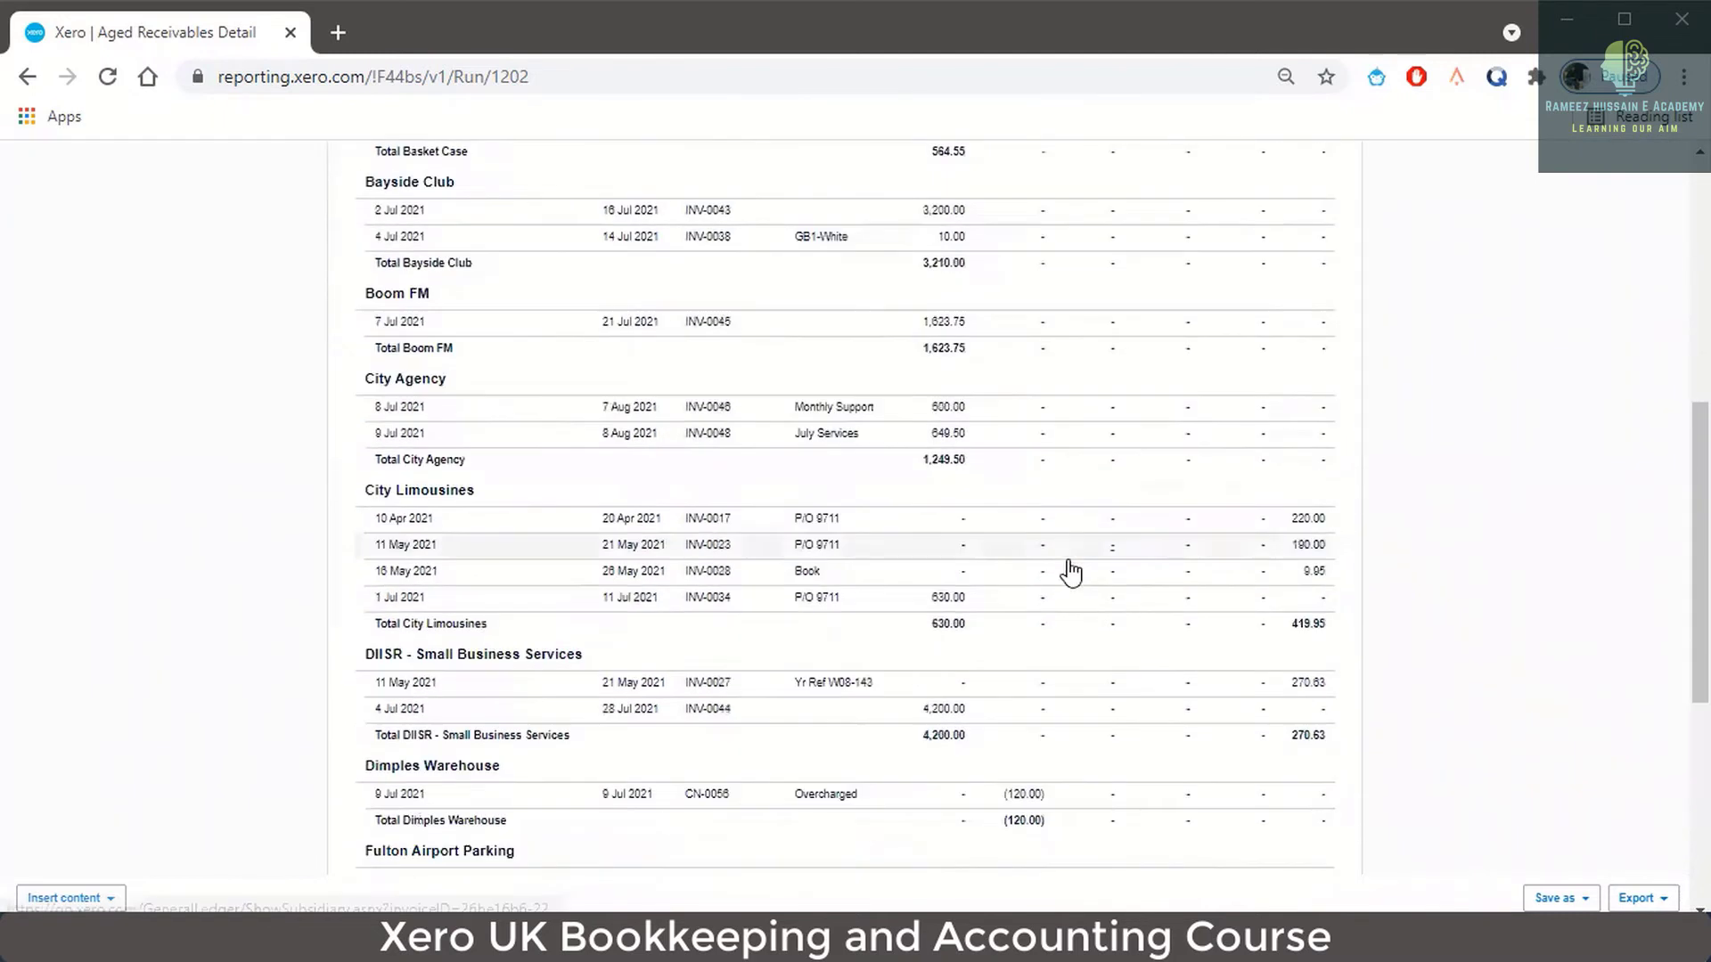
scroll(1056, 614, "down", 2)
scroll(1051, 713, "down", 3)
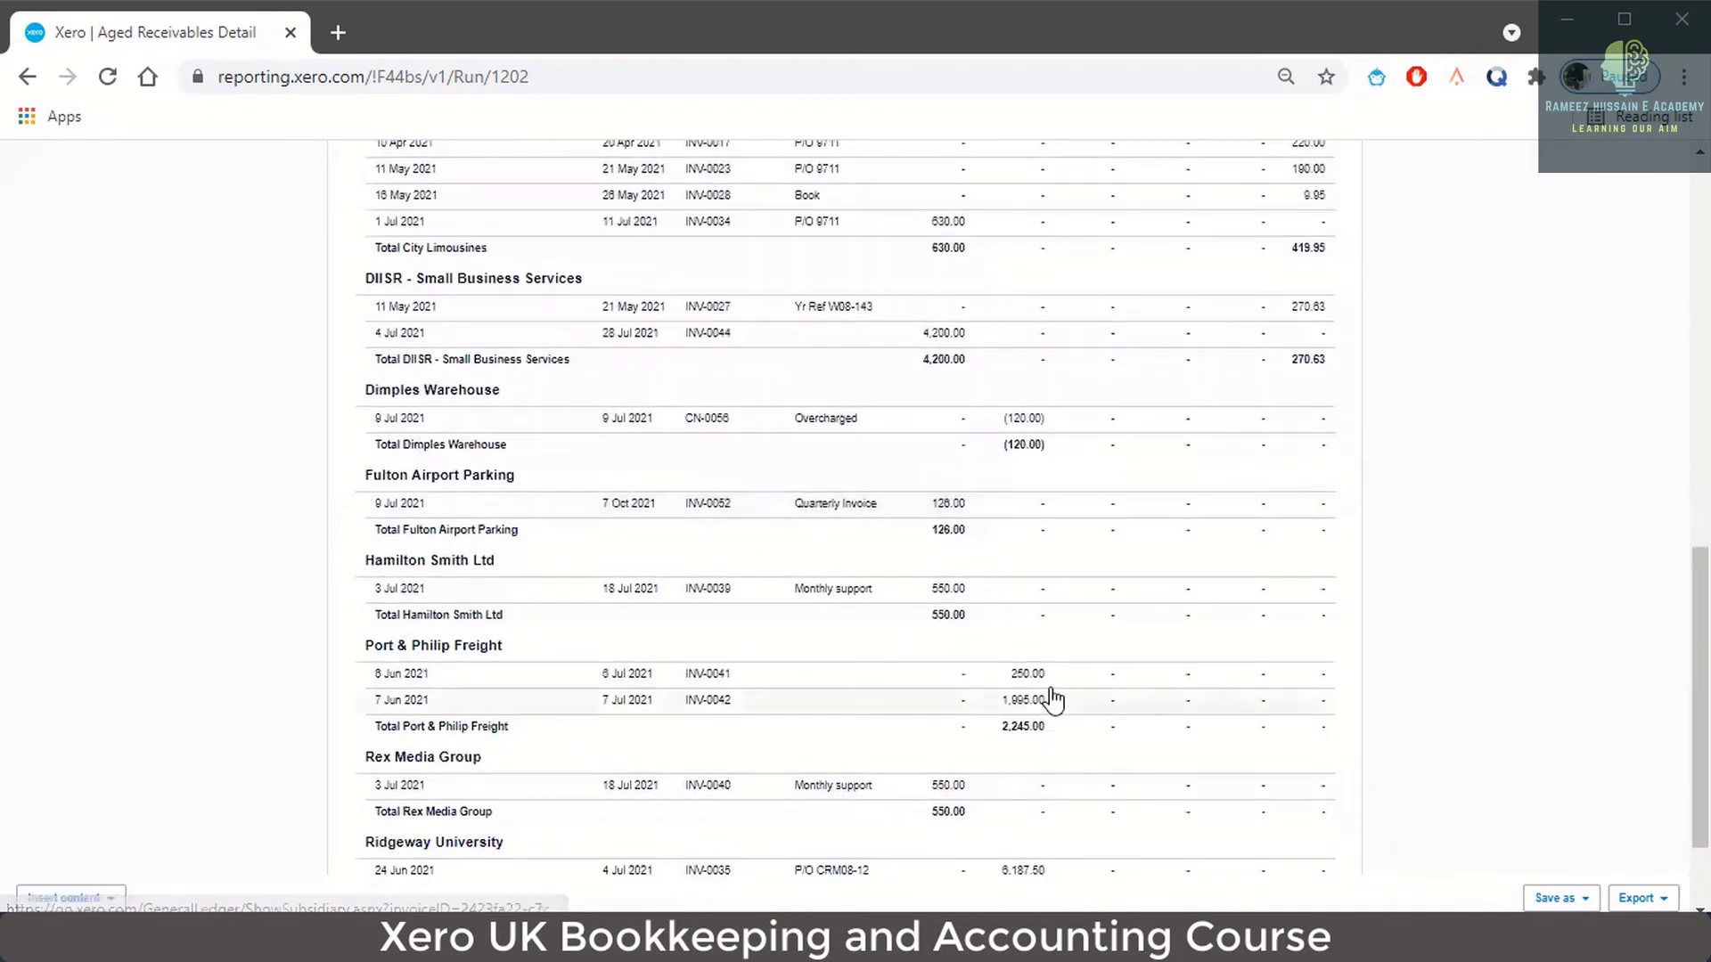
scroll(1056, 695, "down", 2)
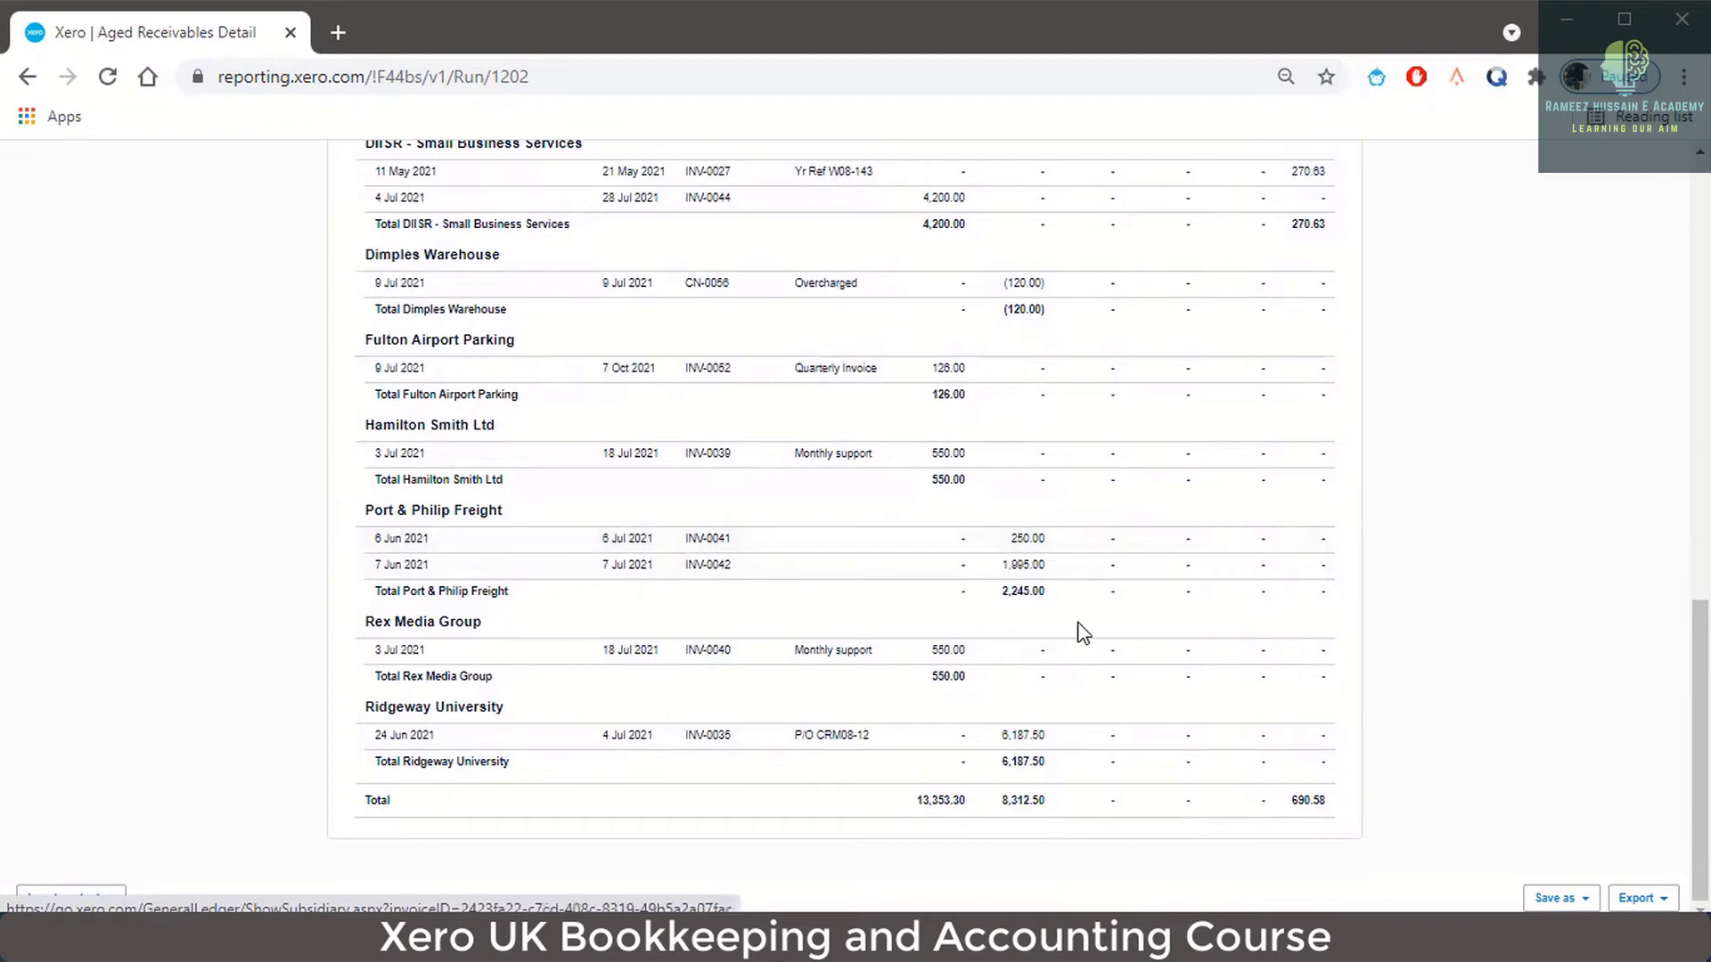
Step: Change the ageing periods to 4 periods of 1 month and update the report
scroll(1081, 629, "up", 15)
scroll(1081, 630, "up", 1)
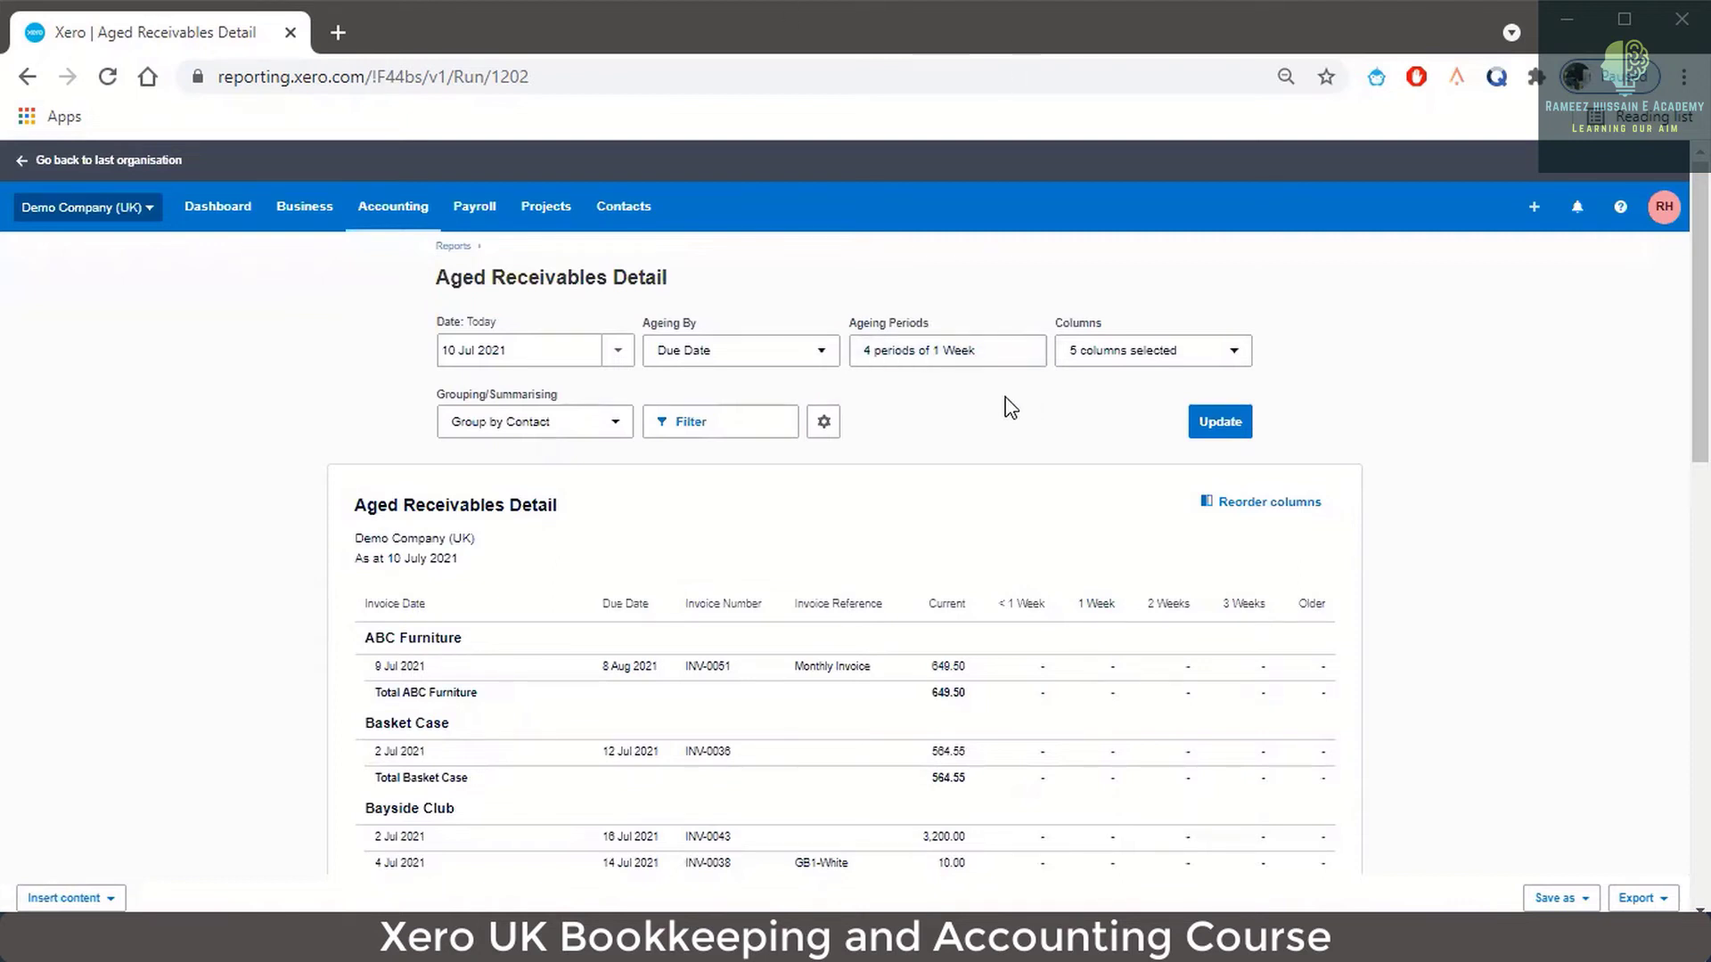
left_click(971, 354)
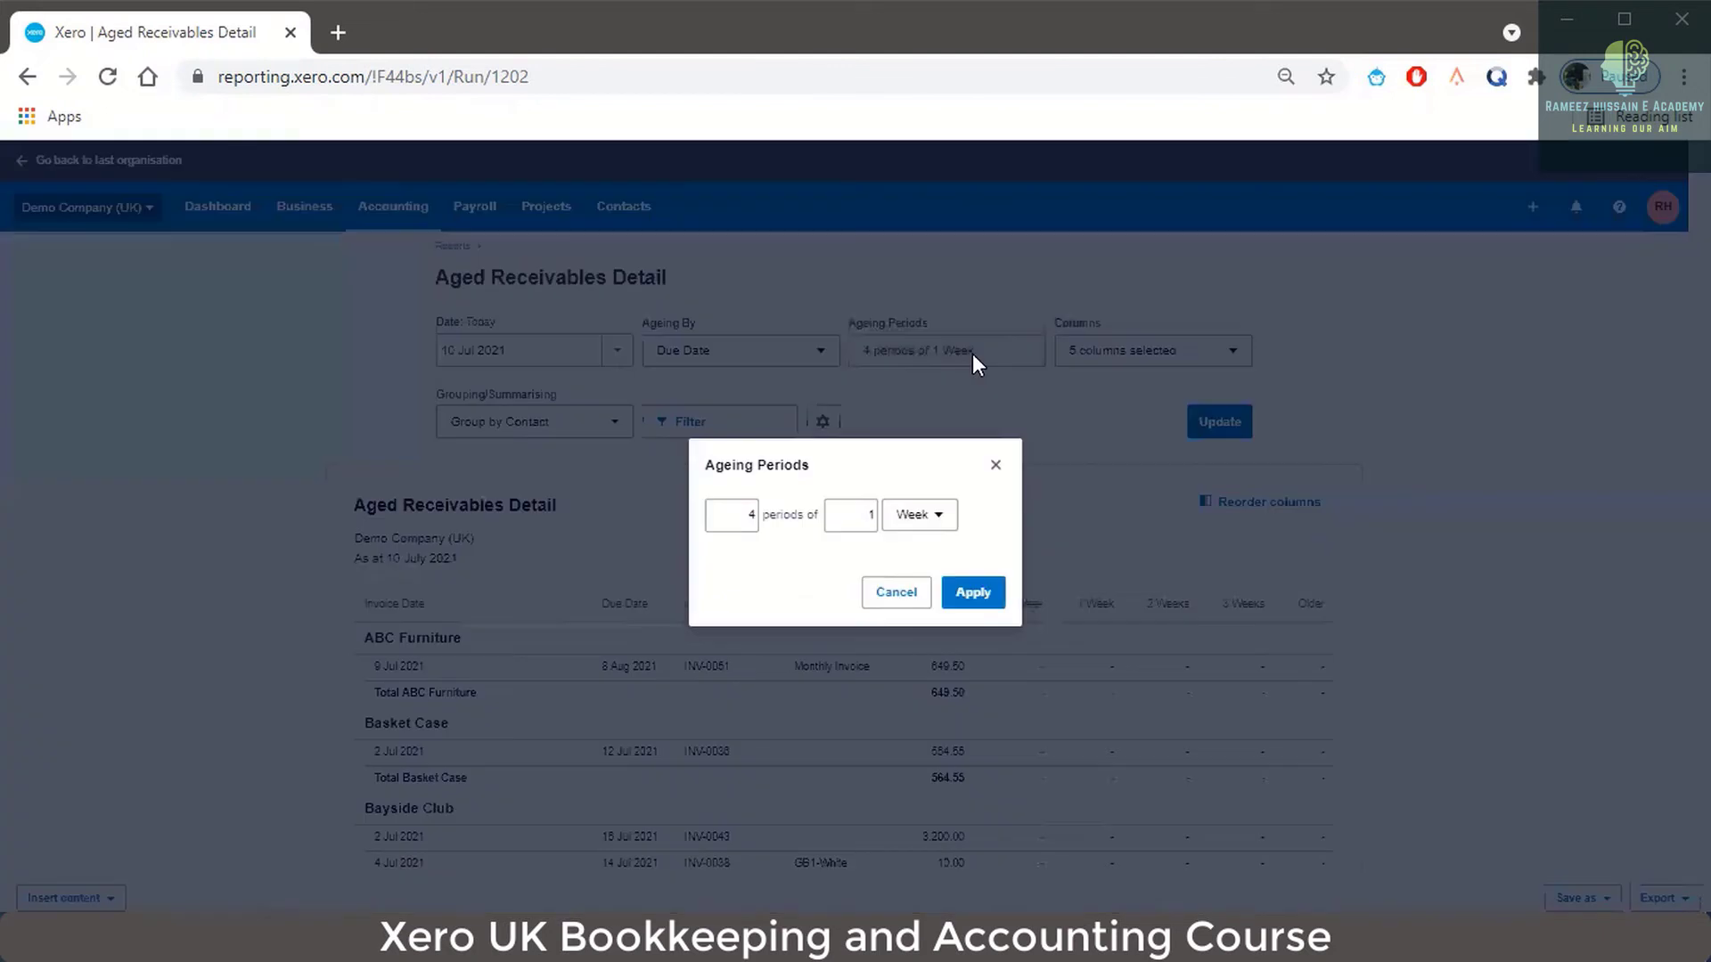
left_click(922, 517)
left_click(916, 650)
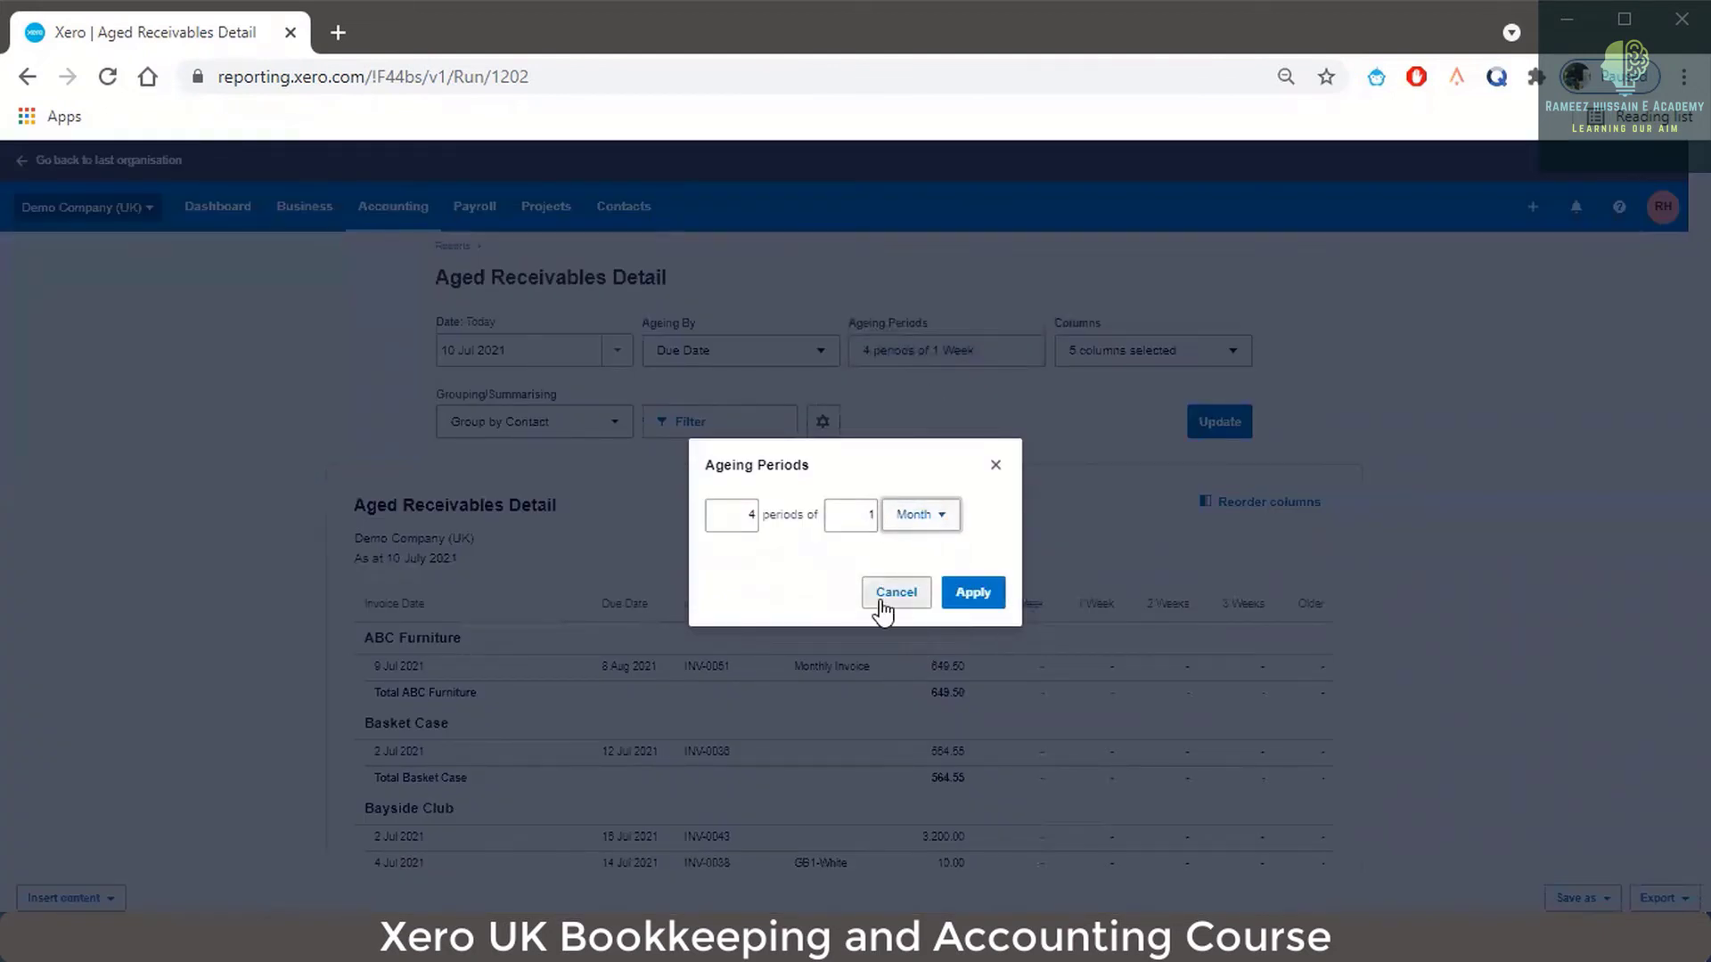
left_click(971, 593)
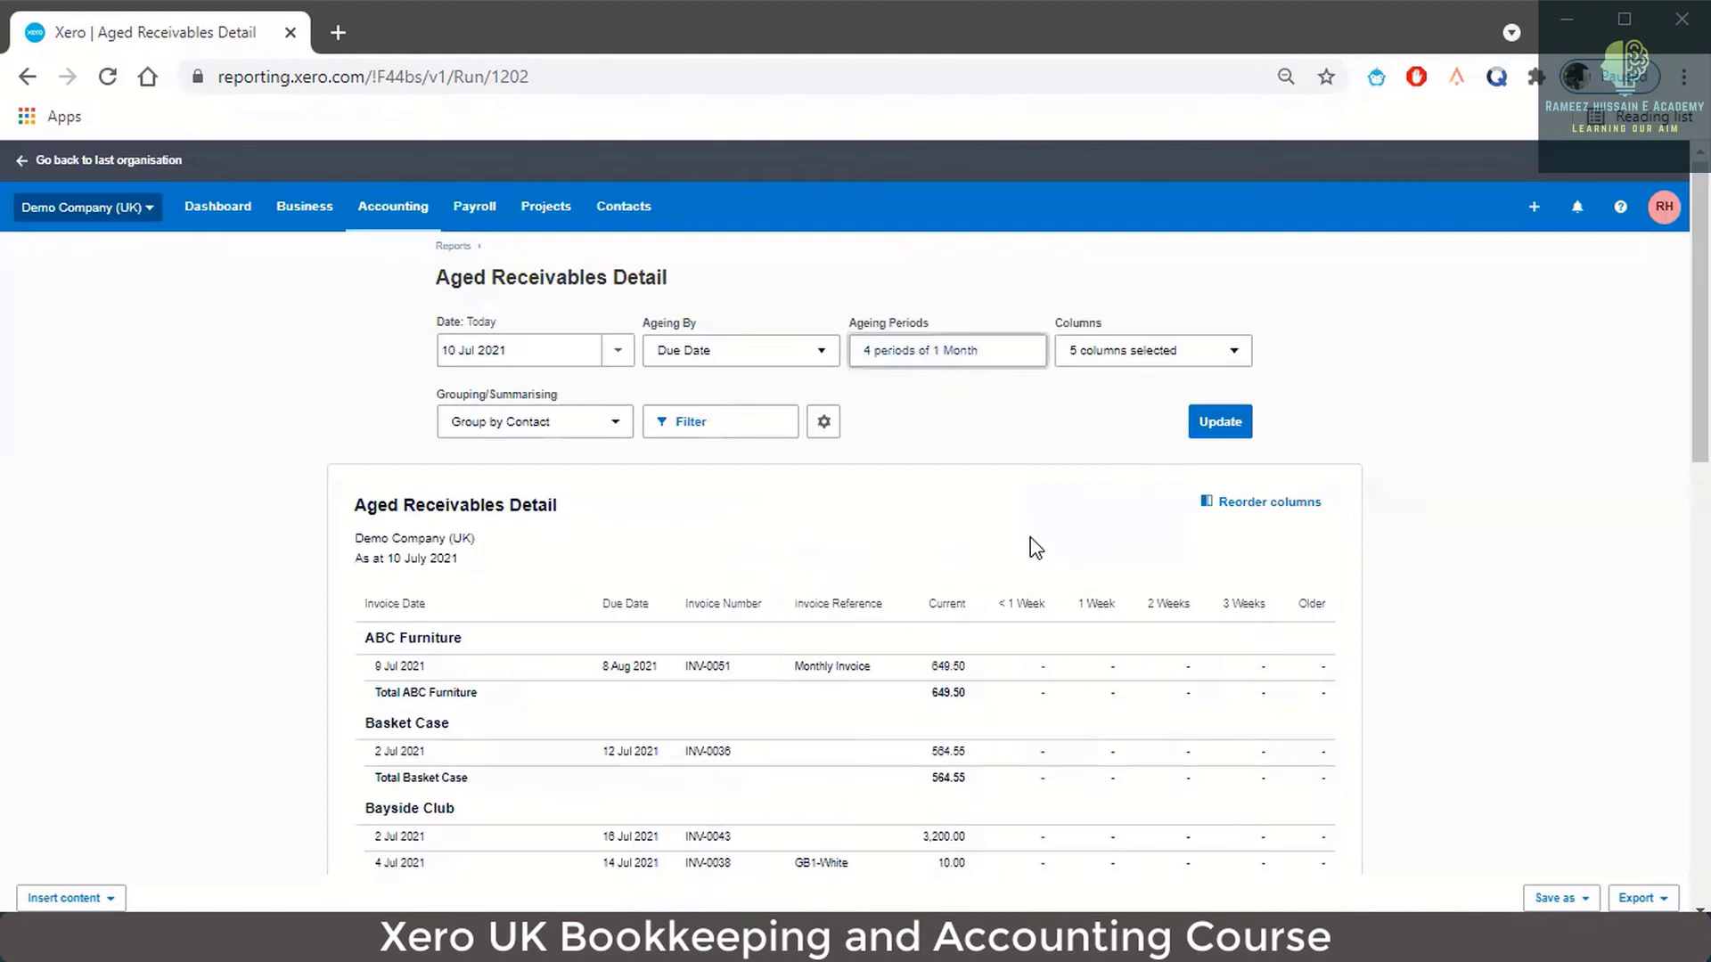
left_click(1199, 422)
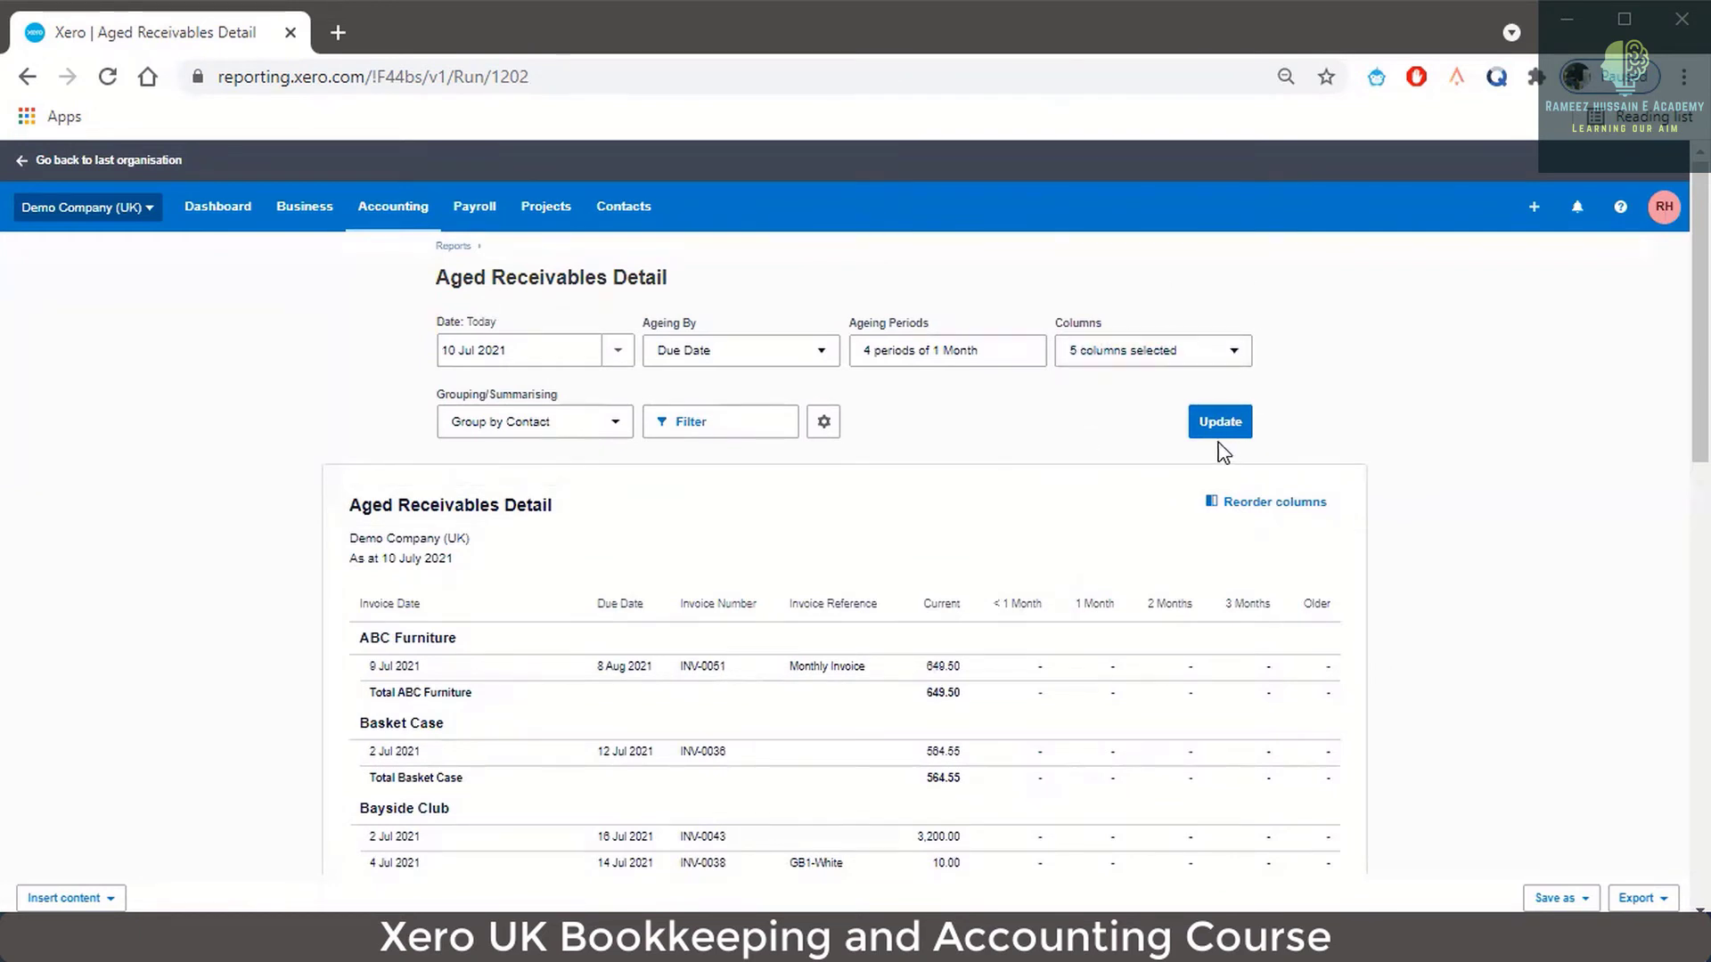
Step: Add Department, Email and Expected Date to the report's selected columns
left_click(1233, 352)
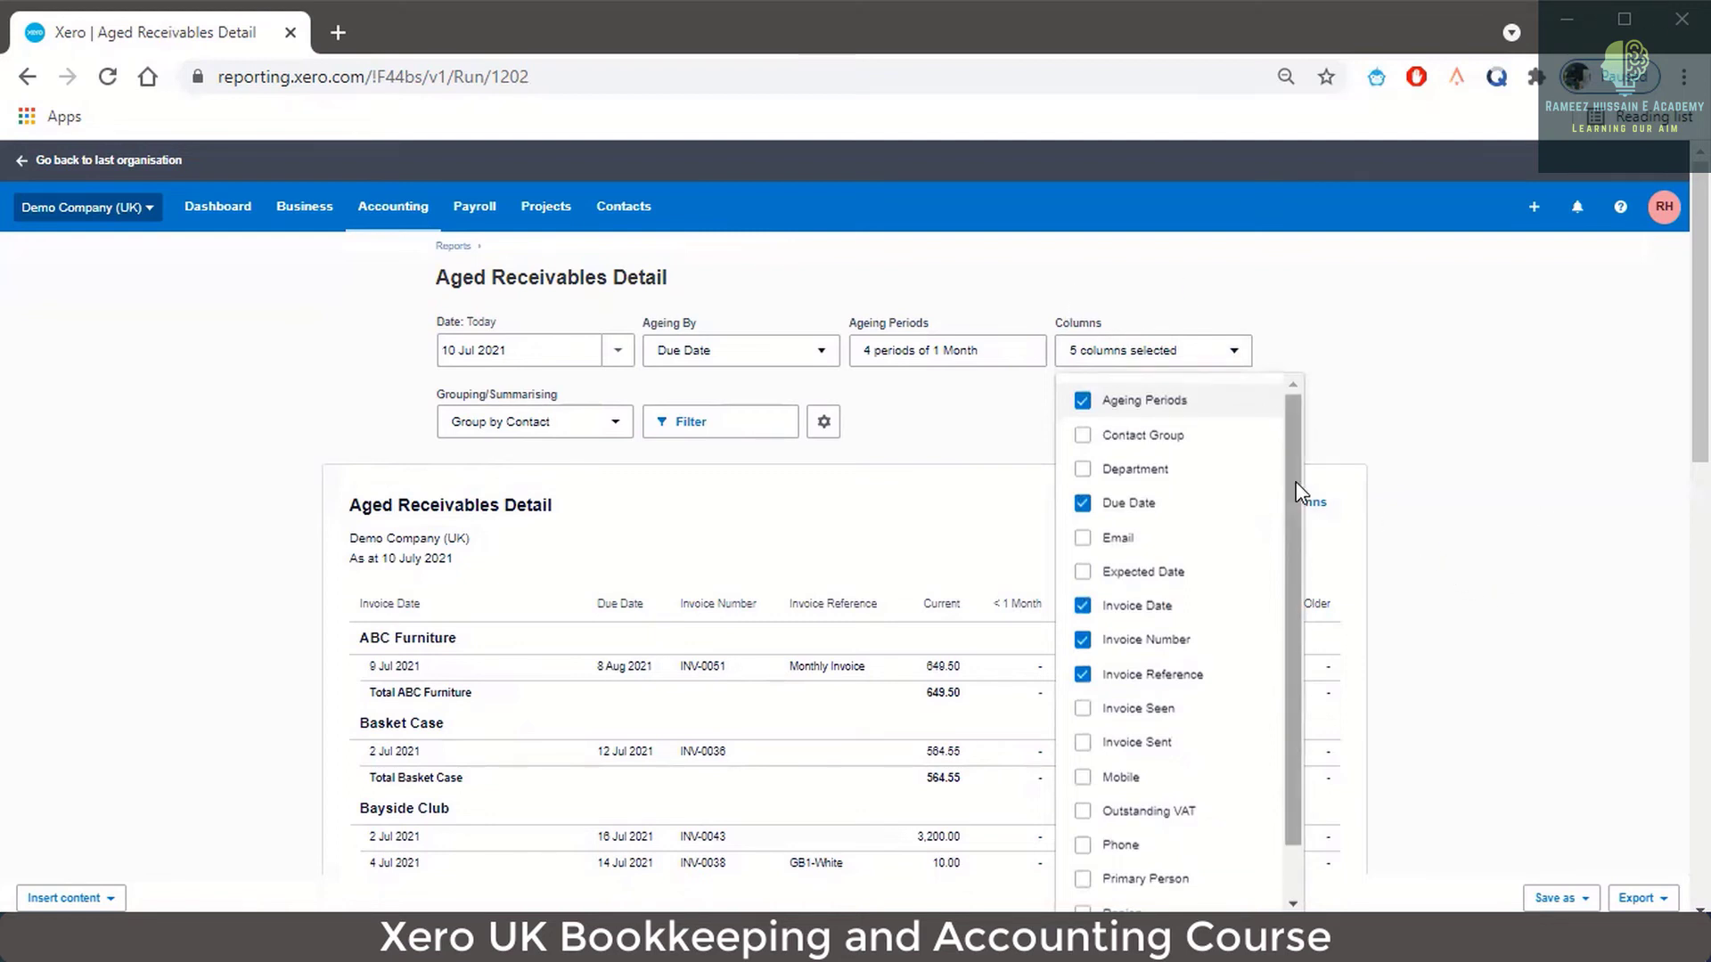
left_click(1083, 486)
scroll(1083, 487, "down", 1)
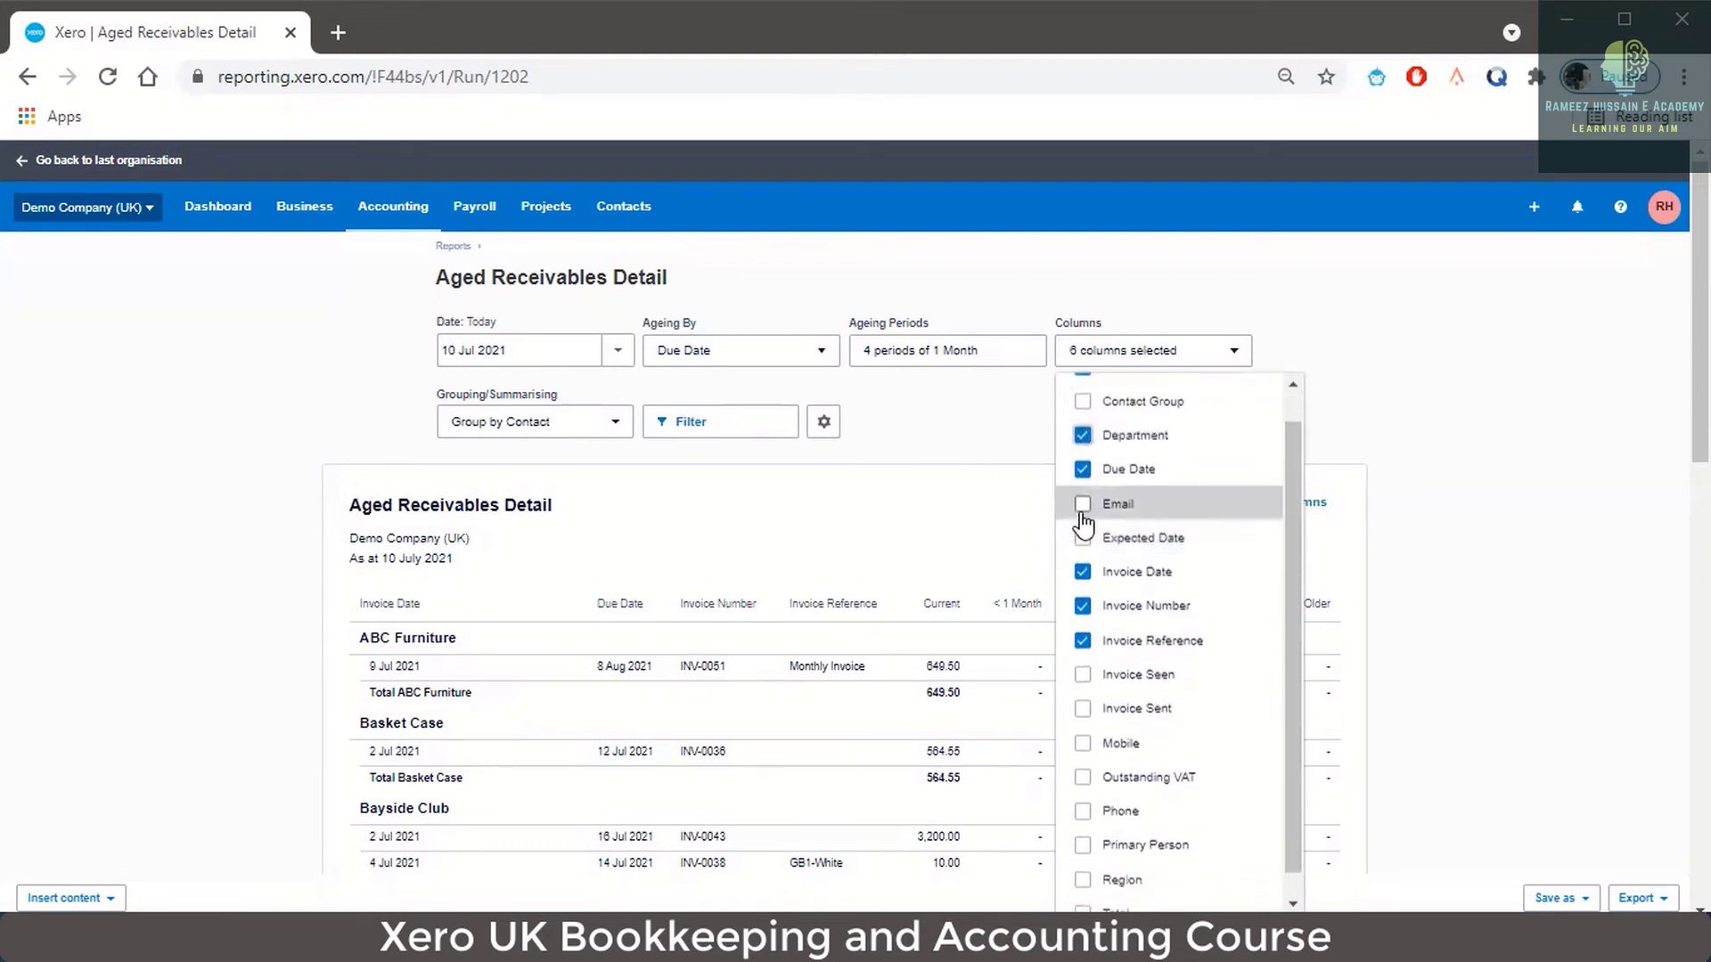
left_click(1083, 509)
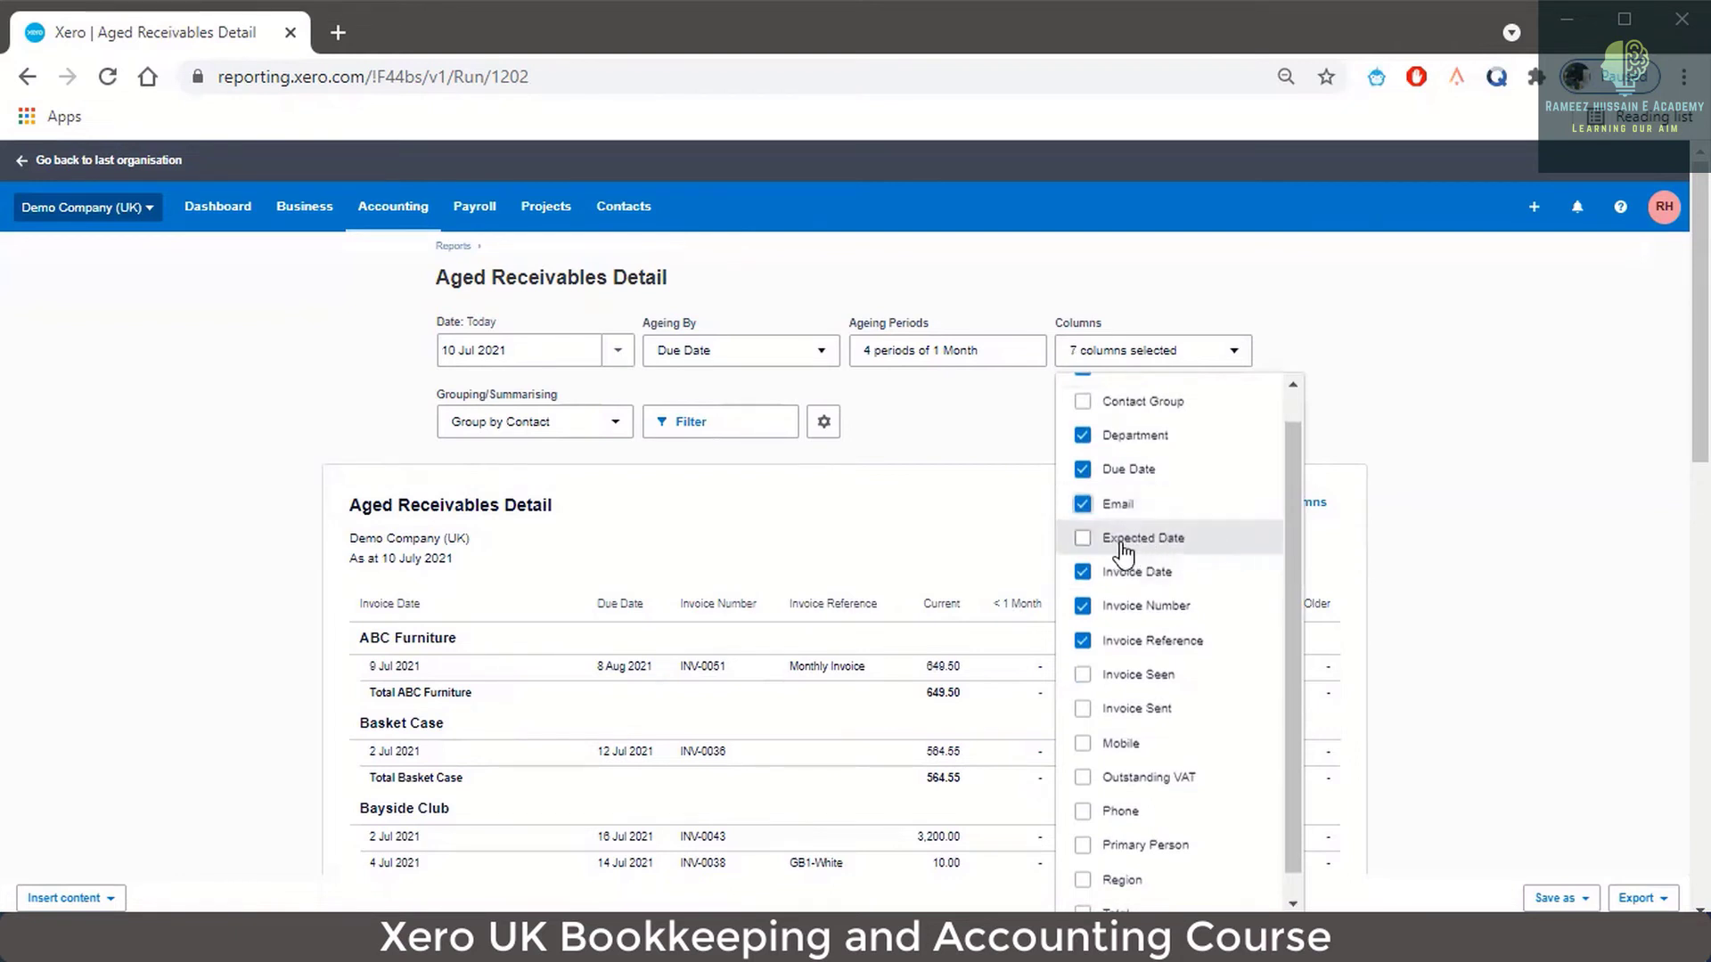
left_click(1084, 538)
scroll(1204, 541, "down", 1)
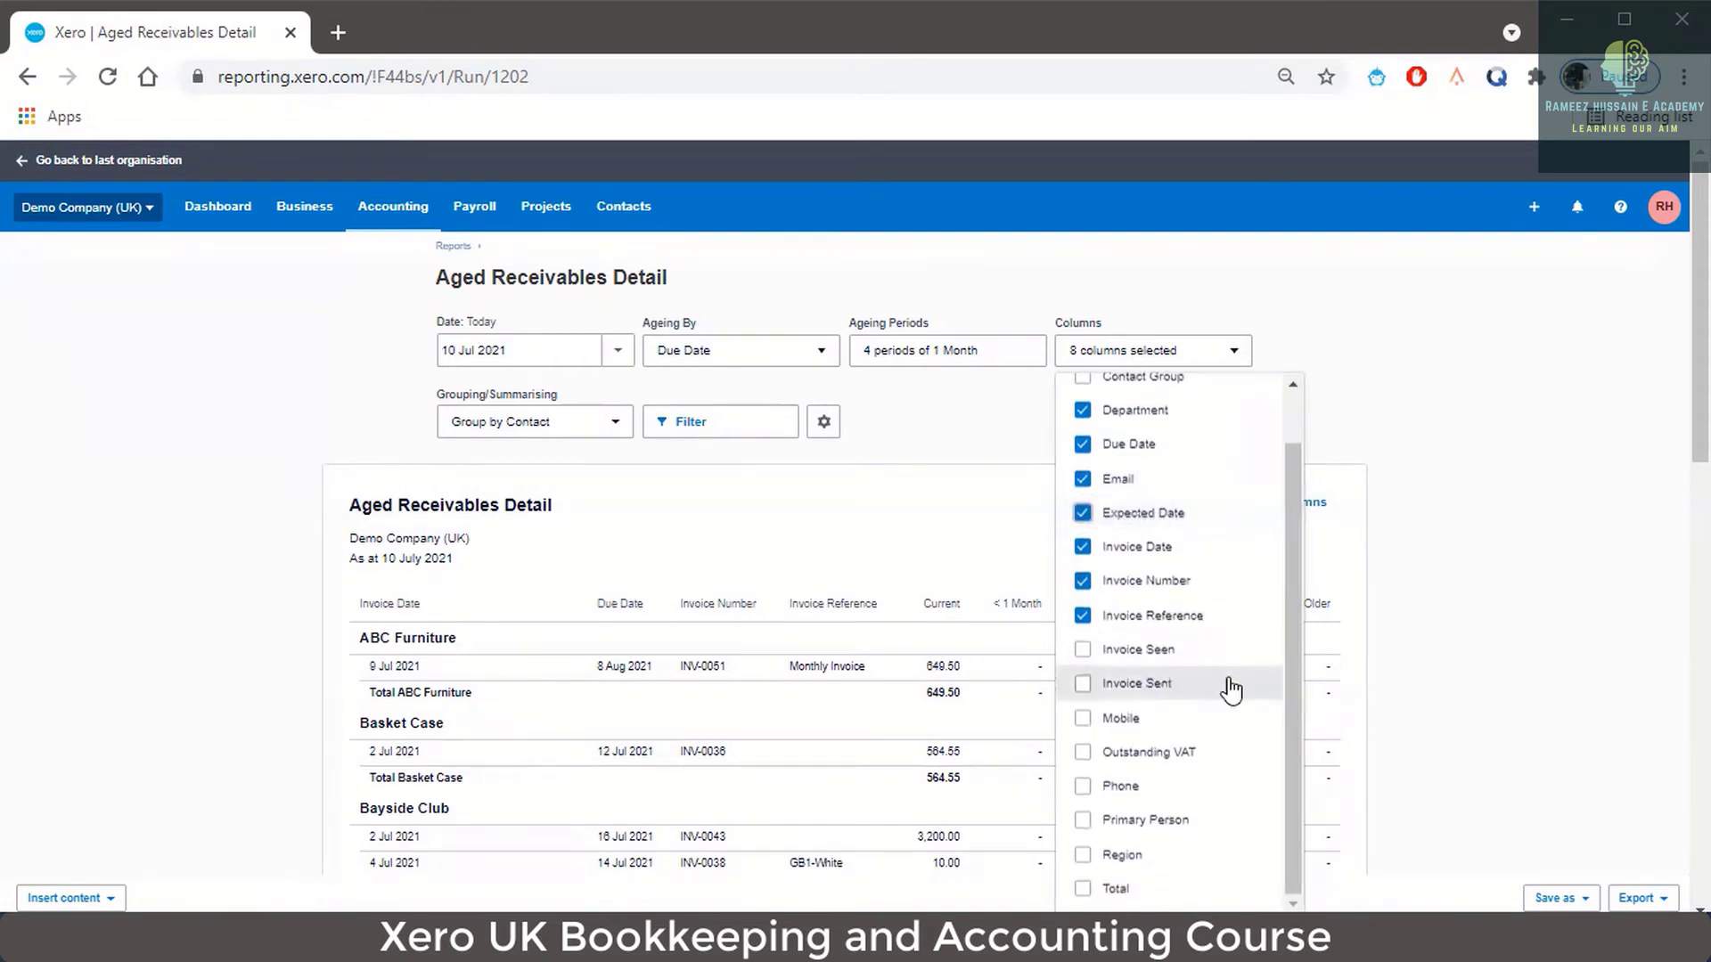
Step: Add Mobile, Phone, Region and Primary Person to the report's selected columns
left_click(1083, 722)
left_click(1083, 788)
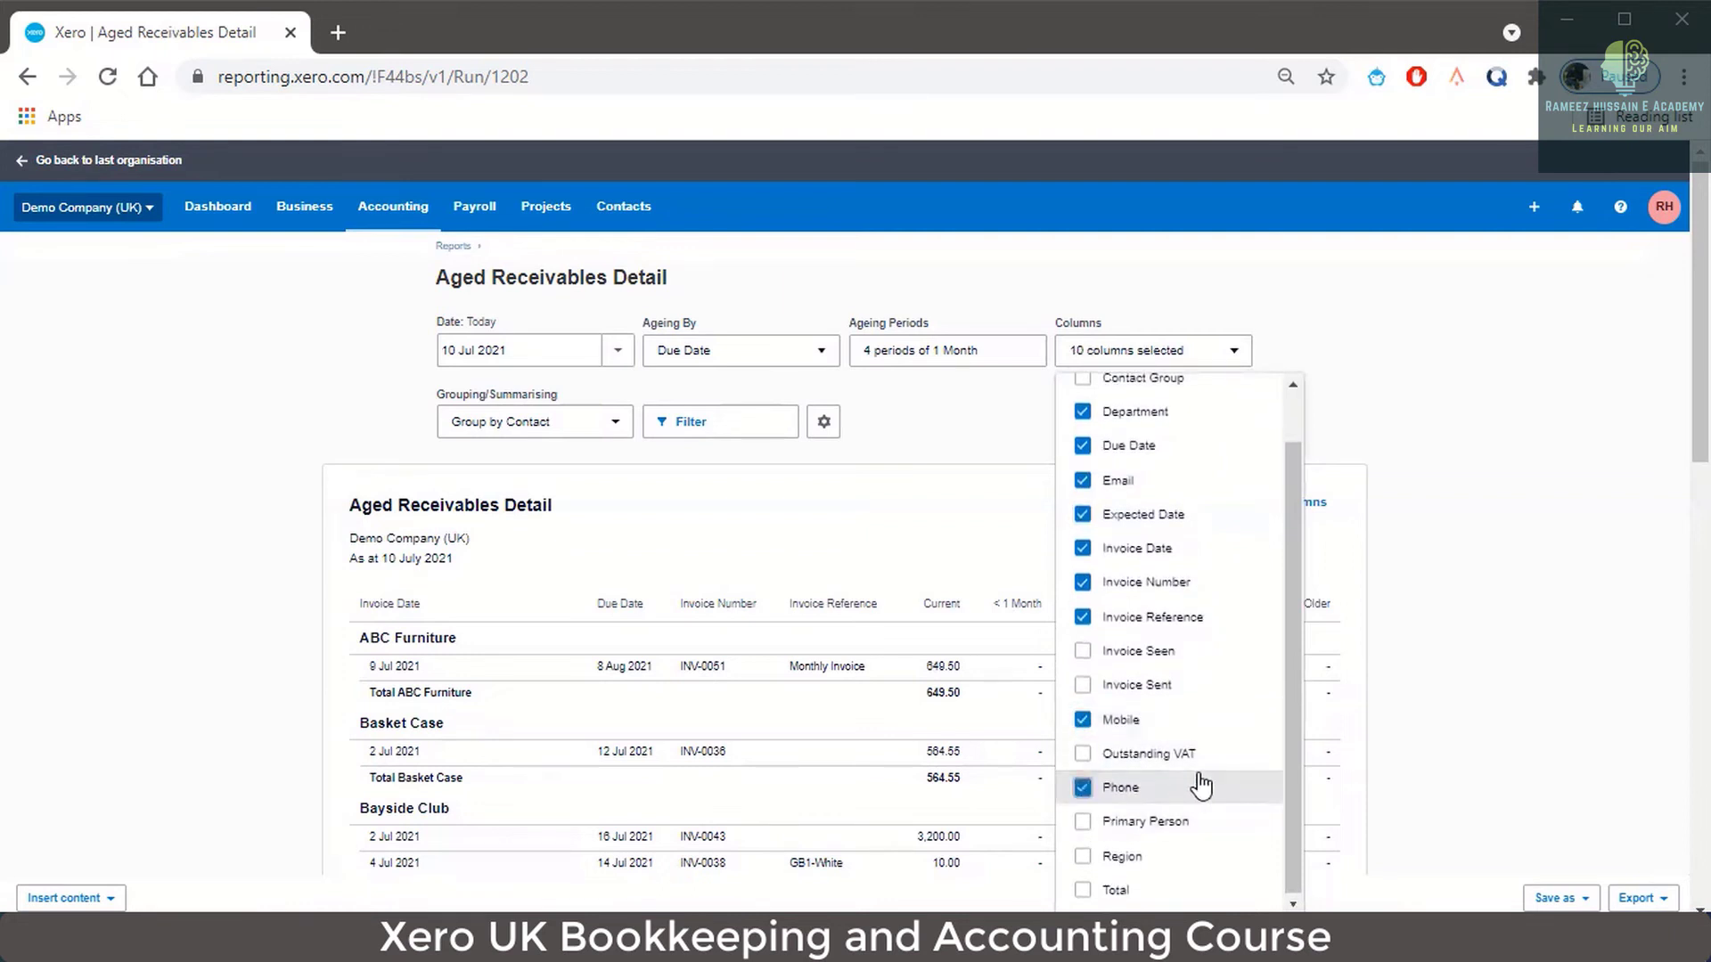
left_click(1082, 857)
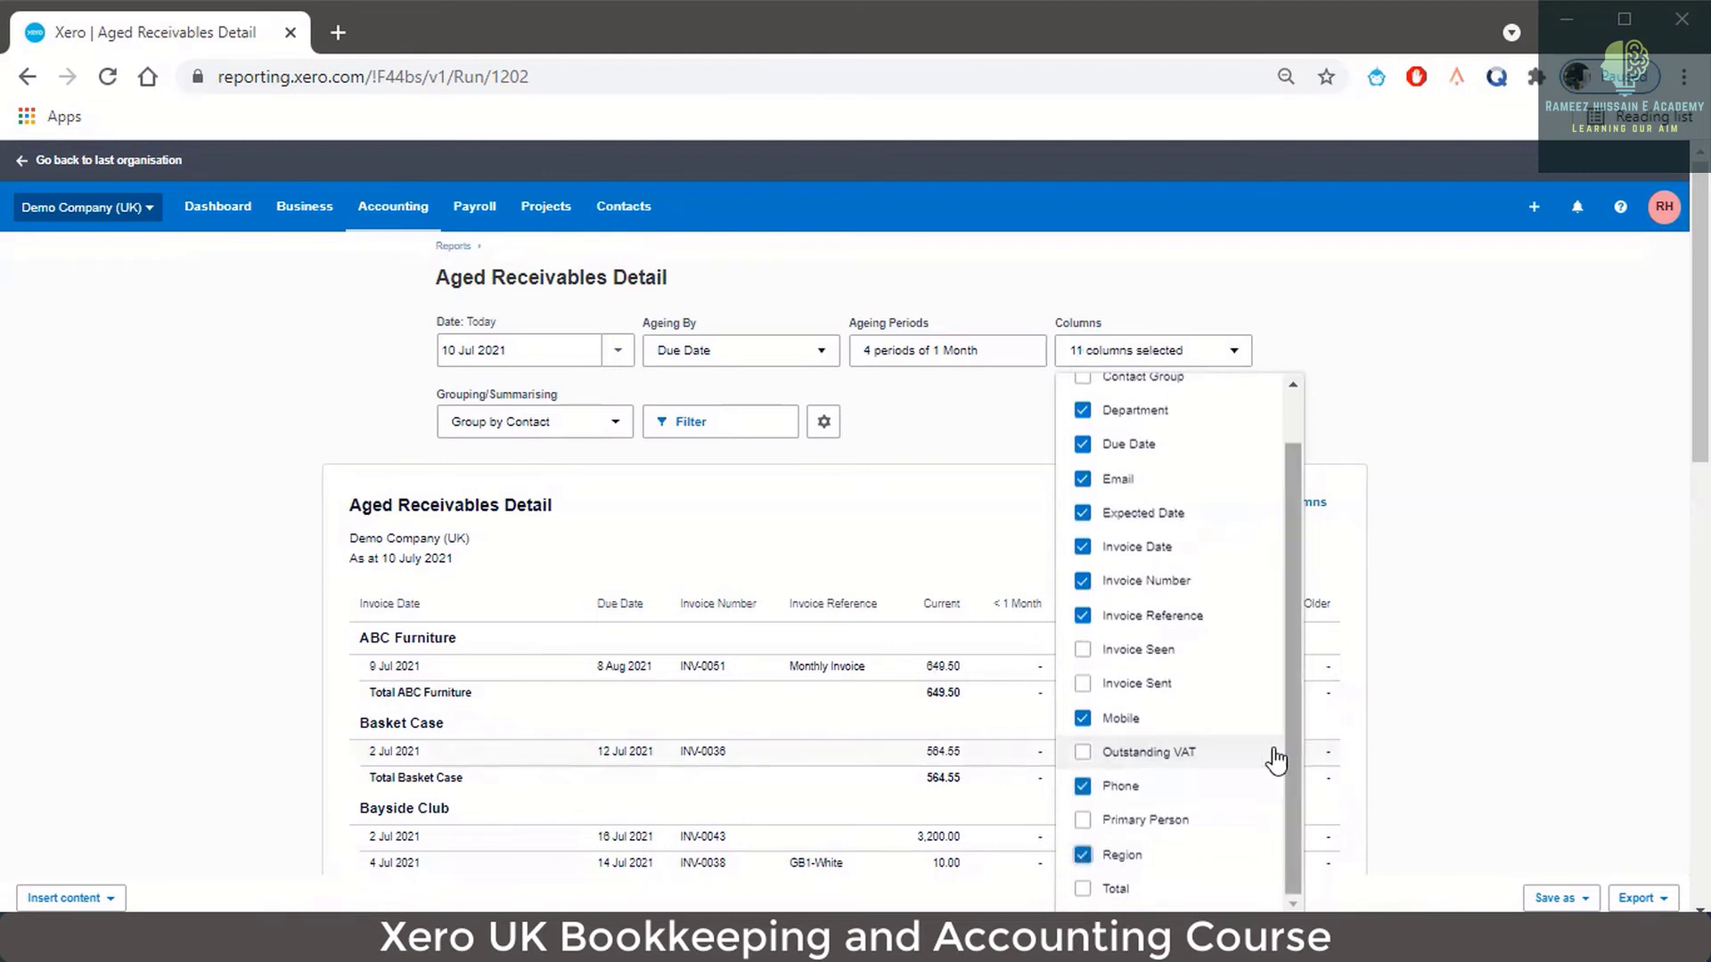
scroll(1258, 762, "down", 2)
scroll(1258, 761, "down", 2)
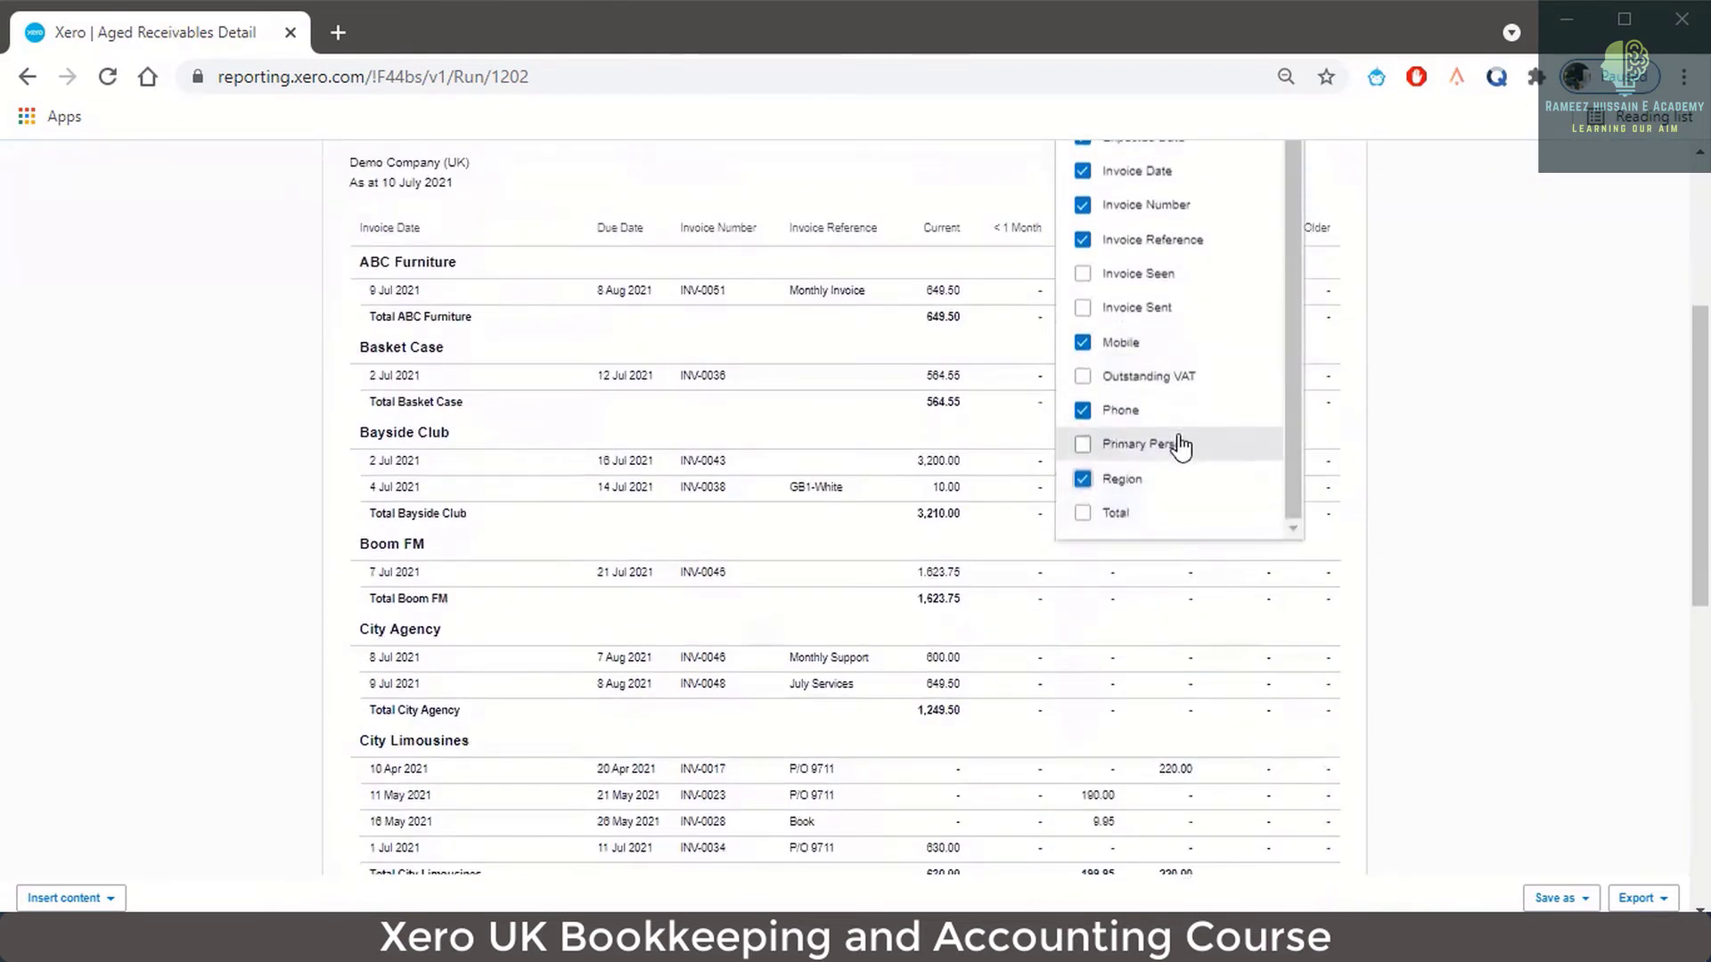
left_click(1158, 459)
scroll(1211, 450, "up", 2)
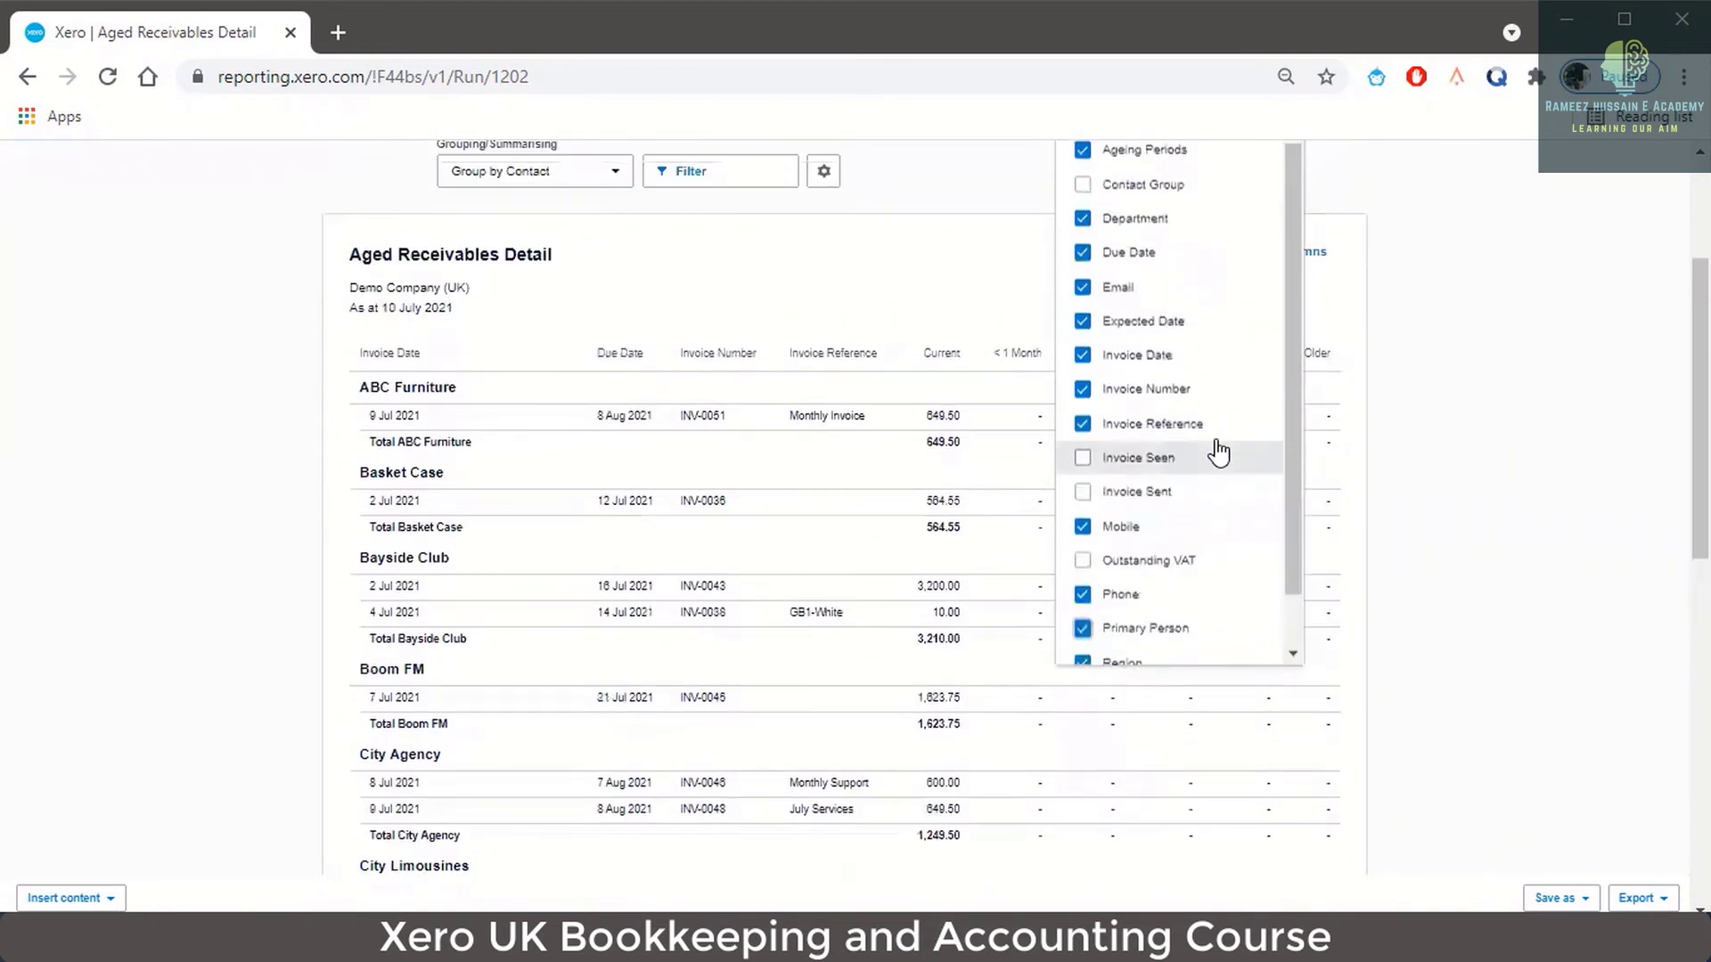
scroll(1218, 452, "up", 3)
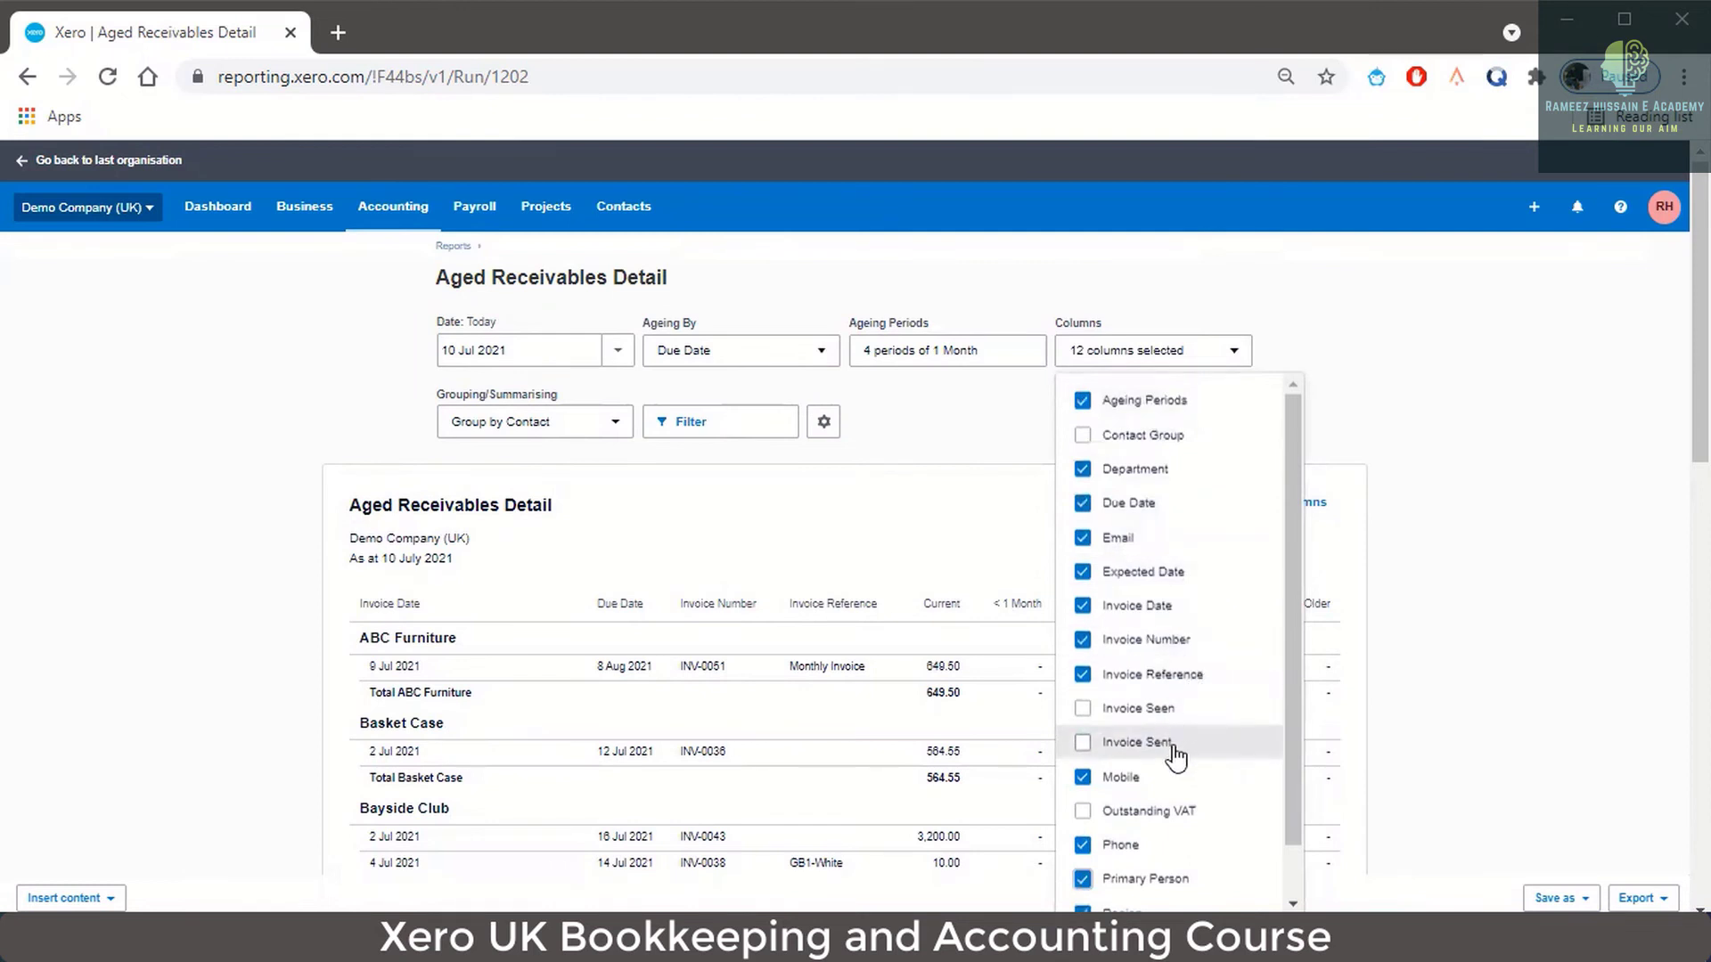
Step: Finish the column selection and update the report to show the 12 selected columns
scroll(1177, 755, "down", 1)
scroll(1177, 755, "down", 2)
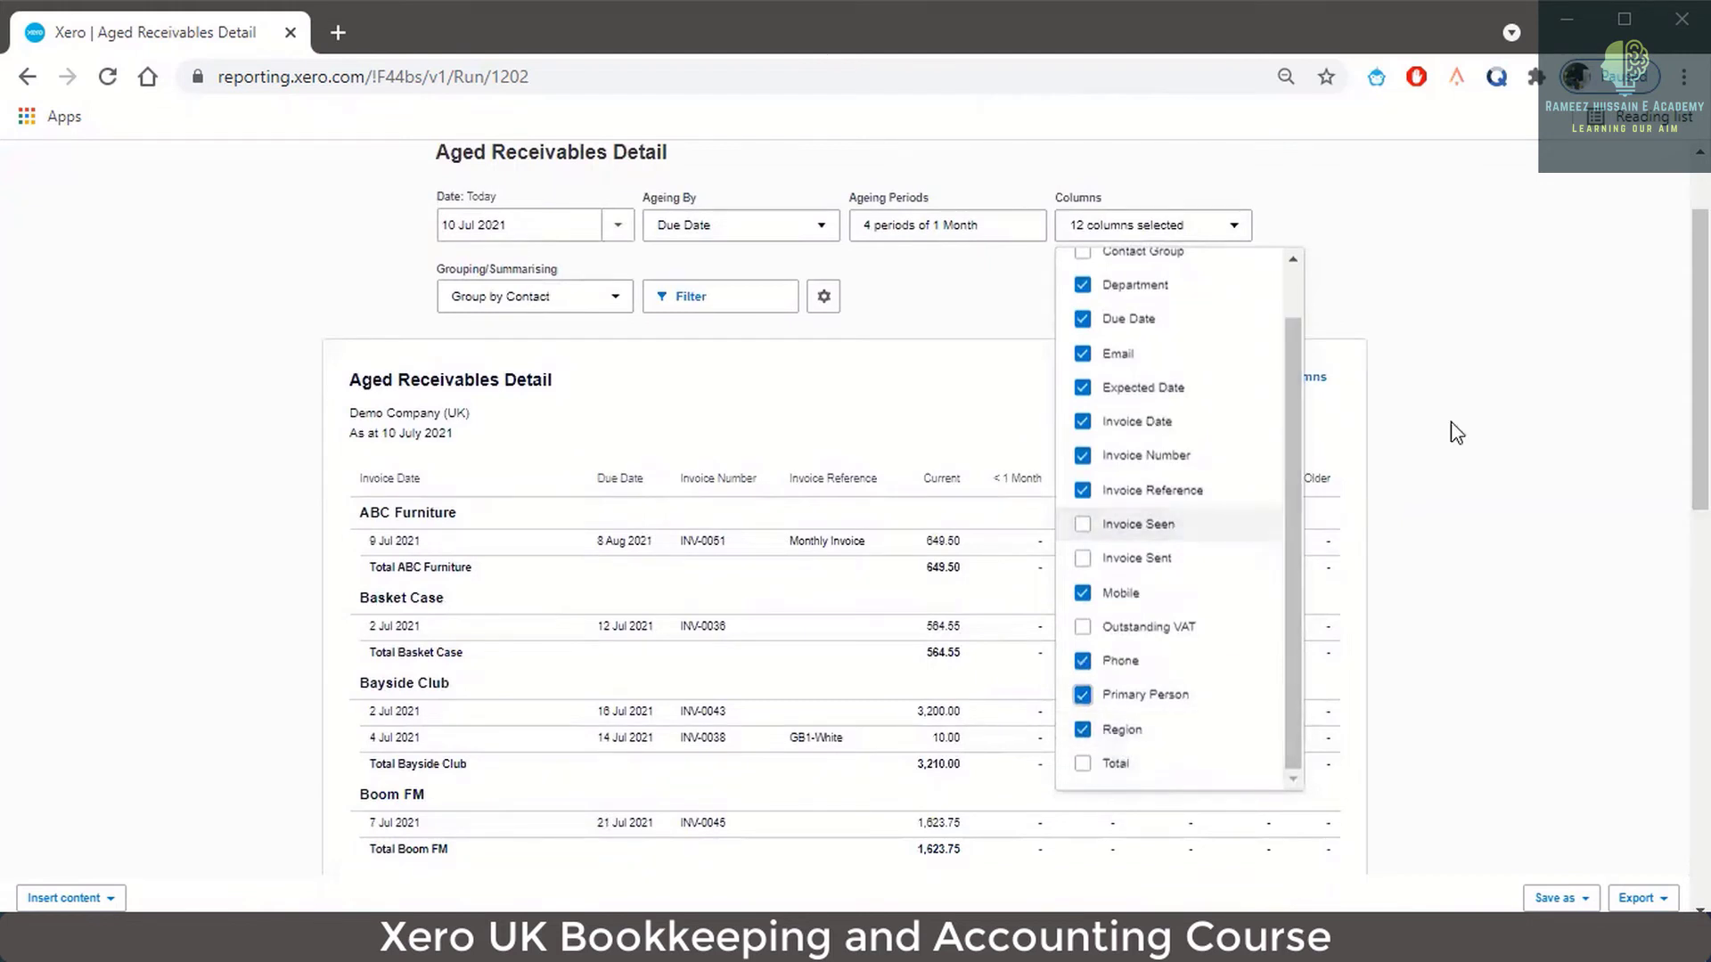
left_click(1332, 314)
left_click(1226, 303)
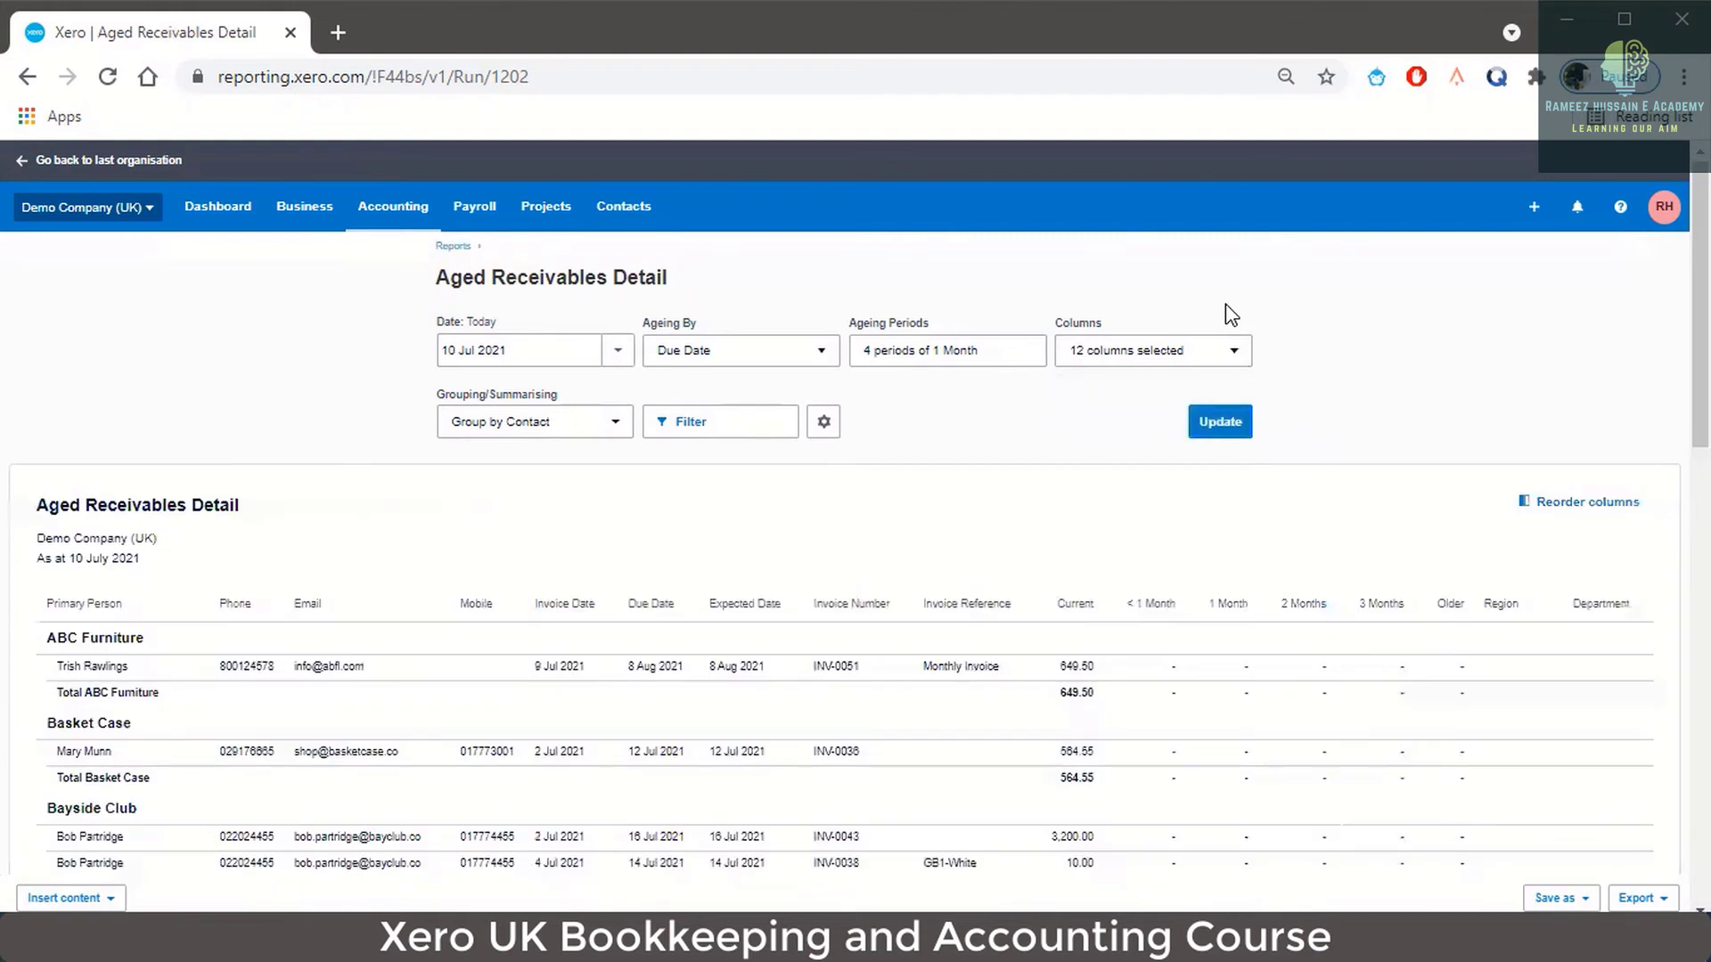
Step: Examine the added contact details, expected dates and regions for each contact's invoices down the report
scroll(472, 581, "down", 2)
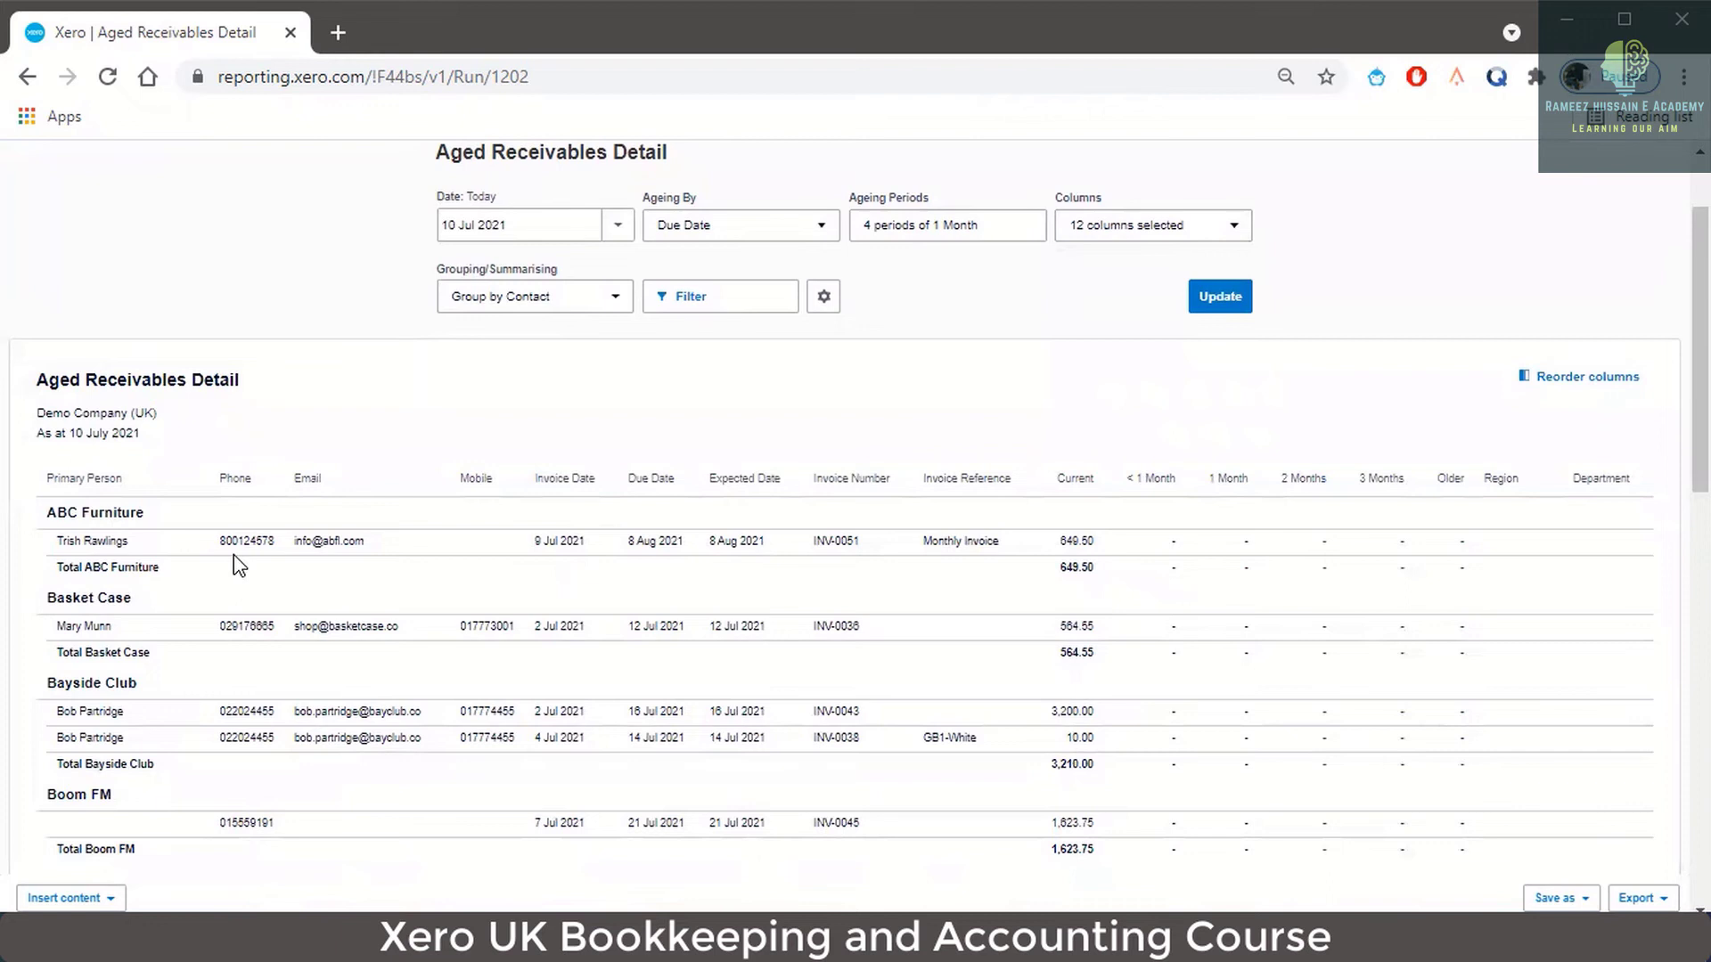
scroll(233, 554, "down", 5)
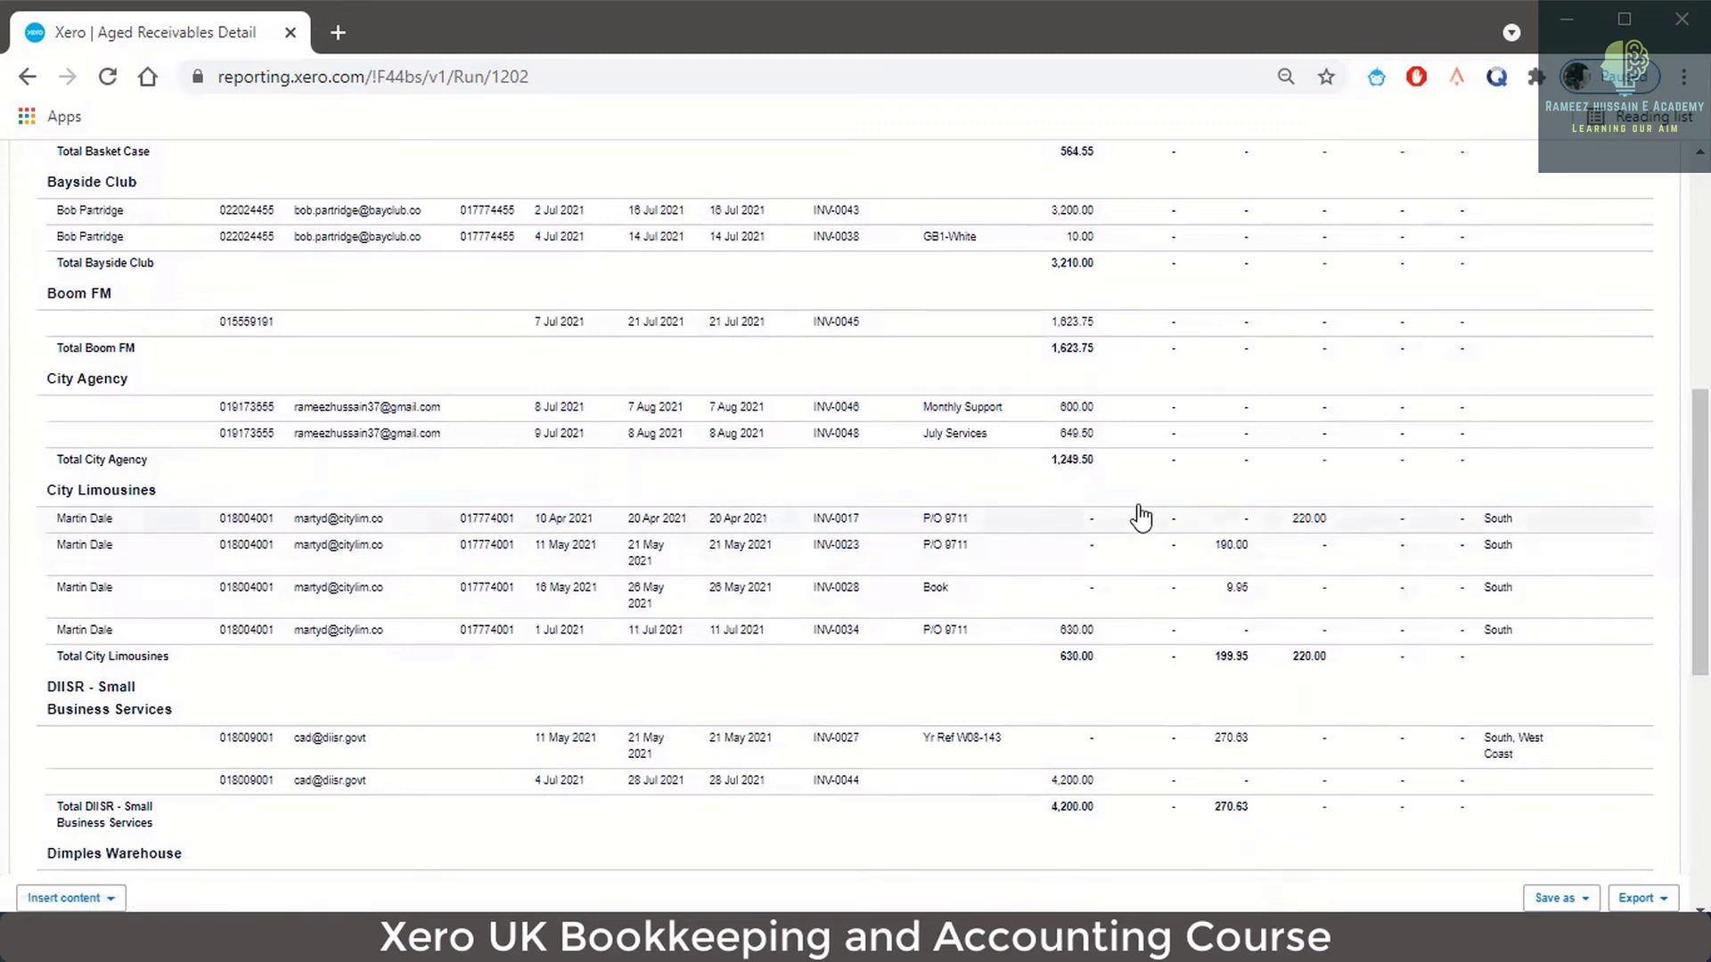
scroll(1663, 651, "down", 3)
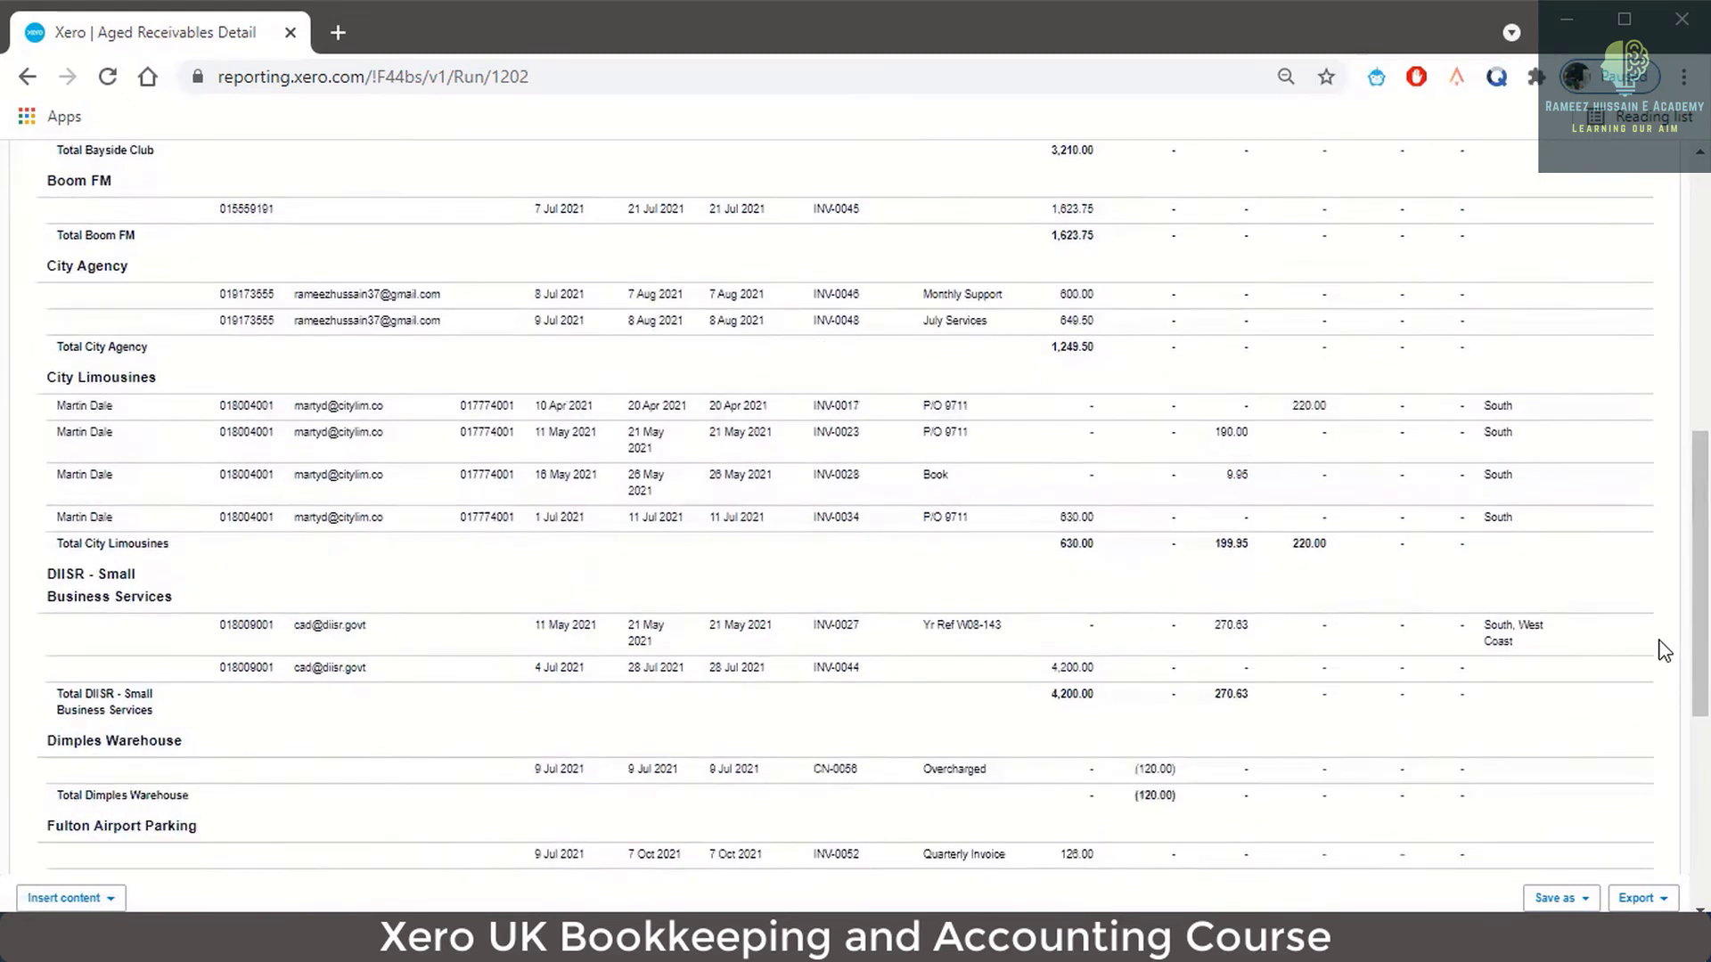
scroll(1641, 653, "down", 4)
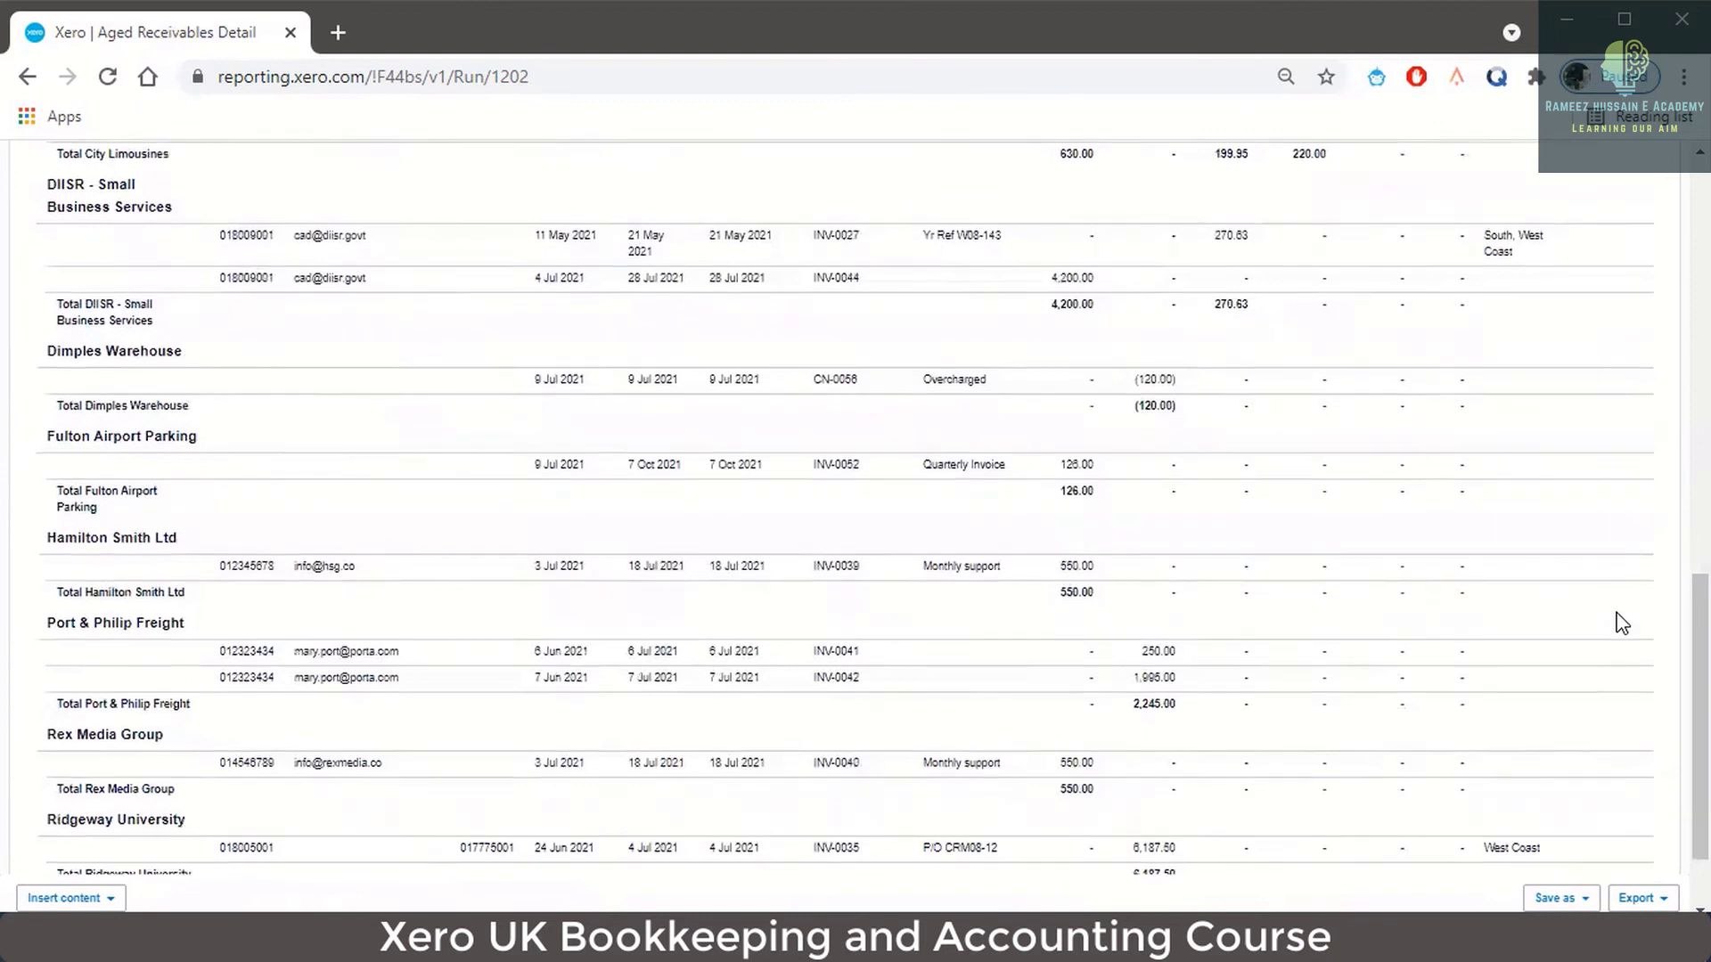
scroll(1622, 623, "up", 15)
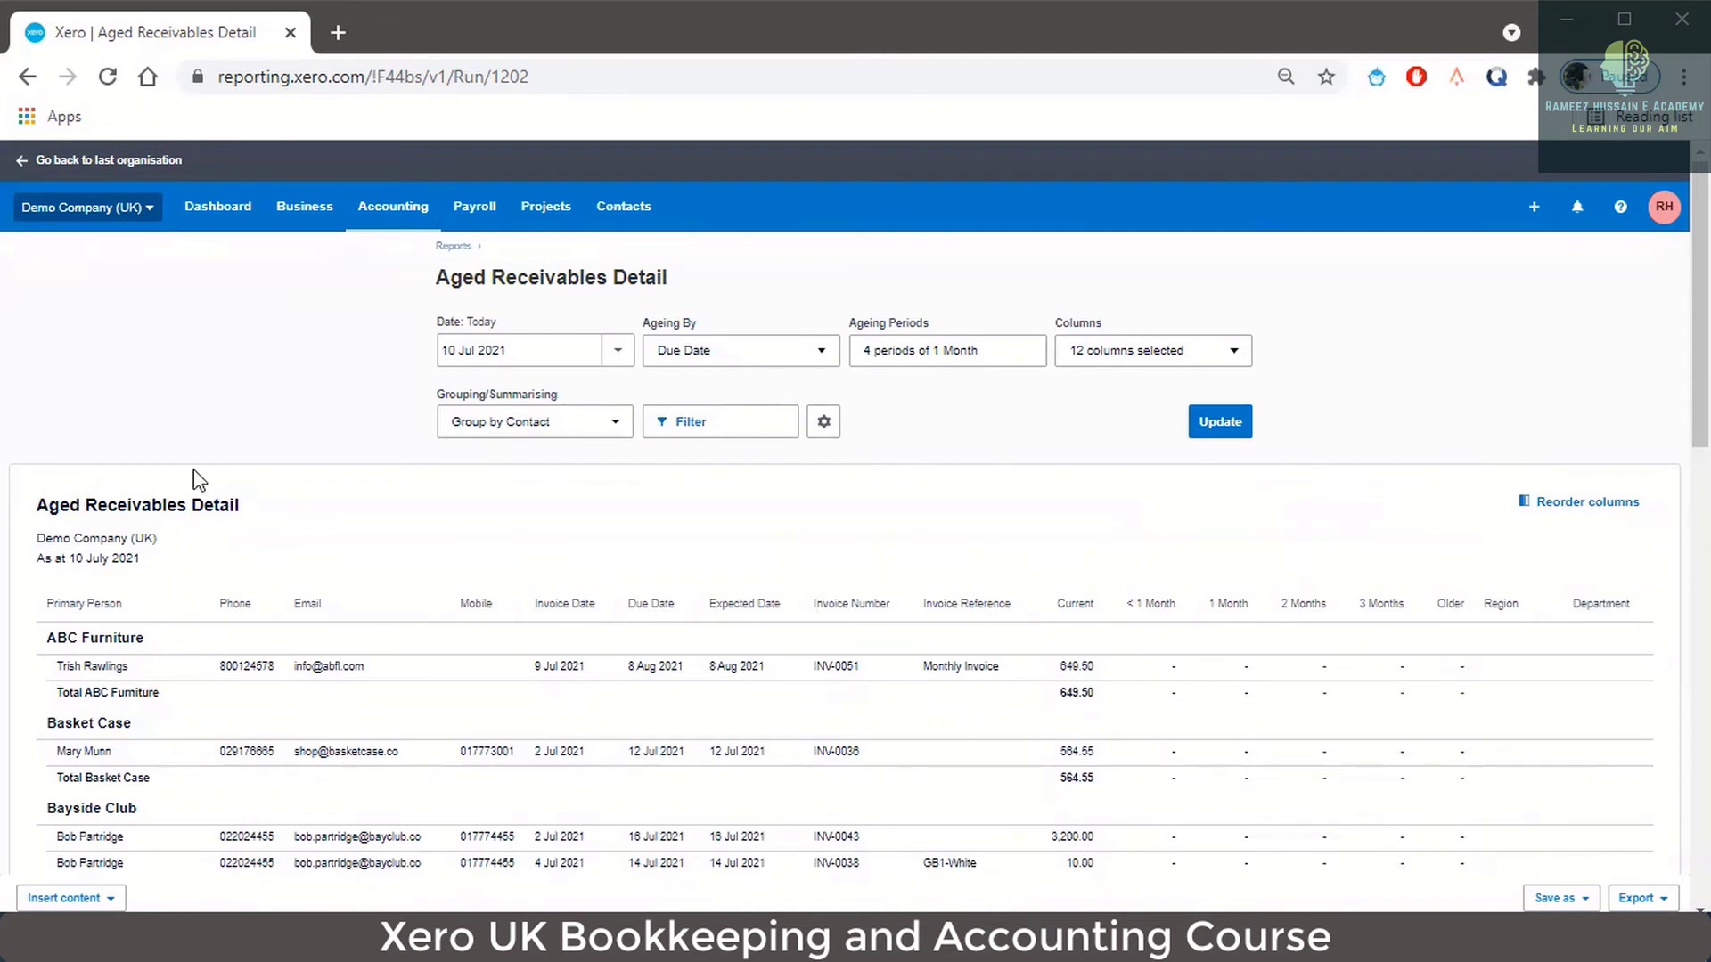
Step: Summarise the report by Contact, update it, and view the contact lines down to the total
left_click(623, 431)
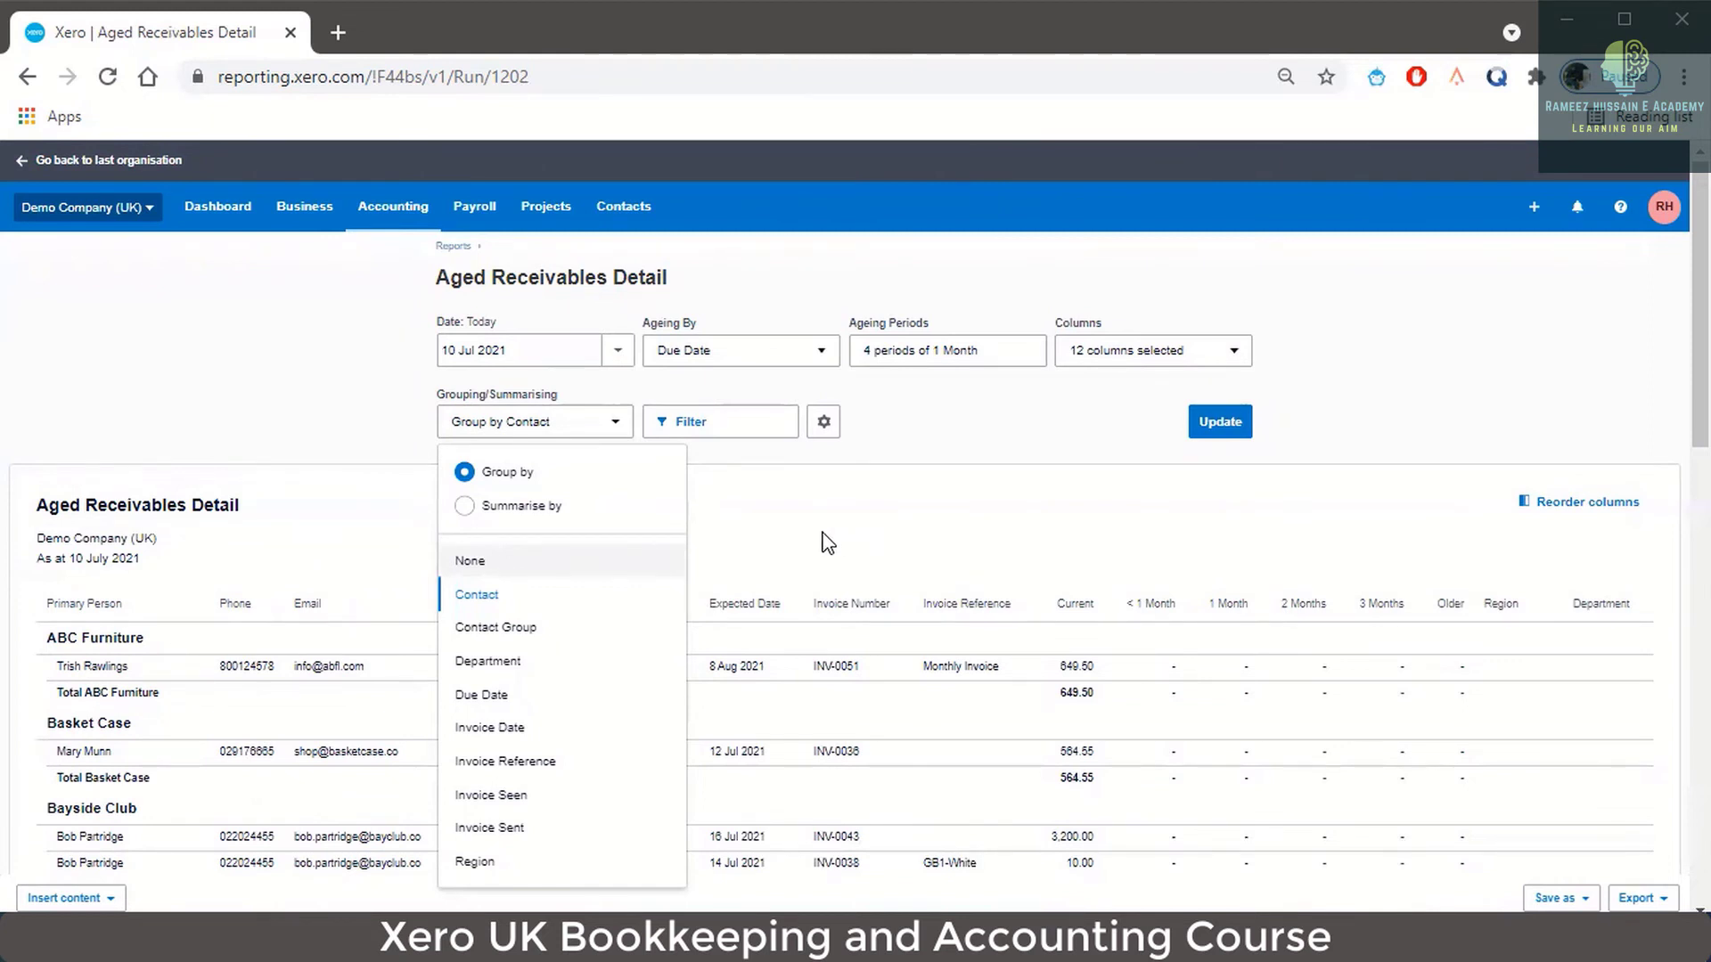
left_click(465, 507)
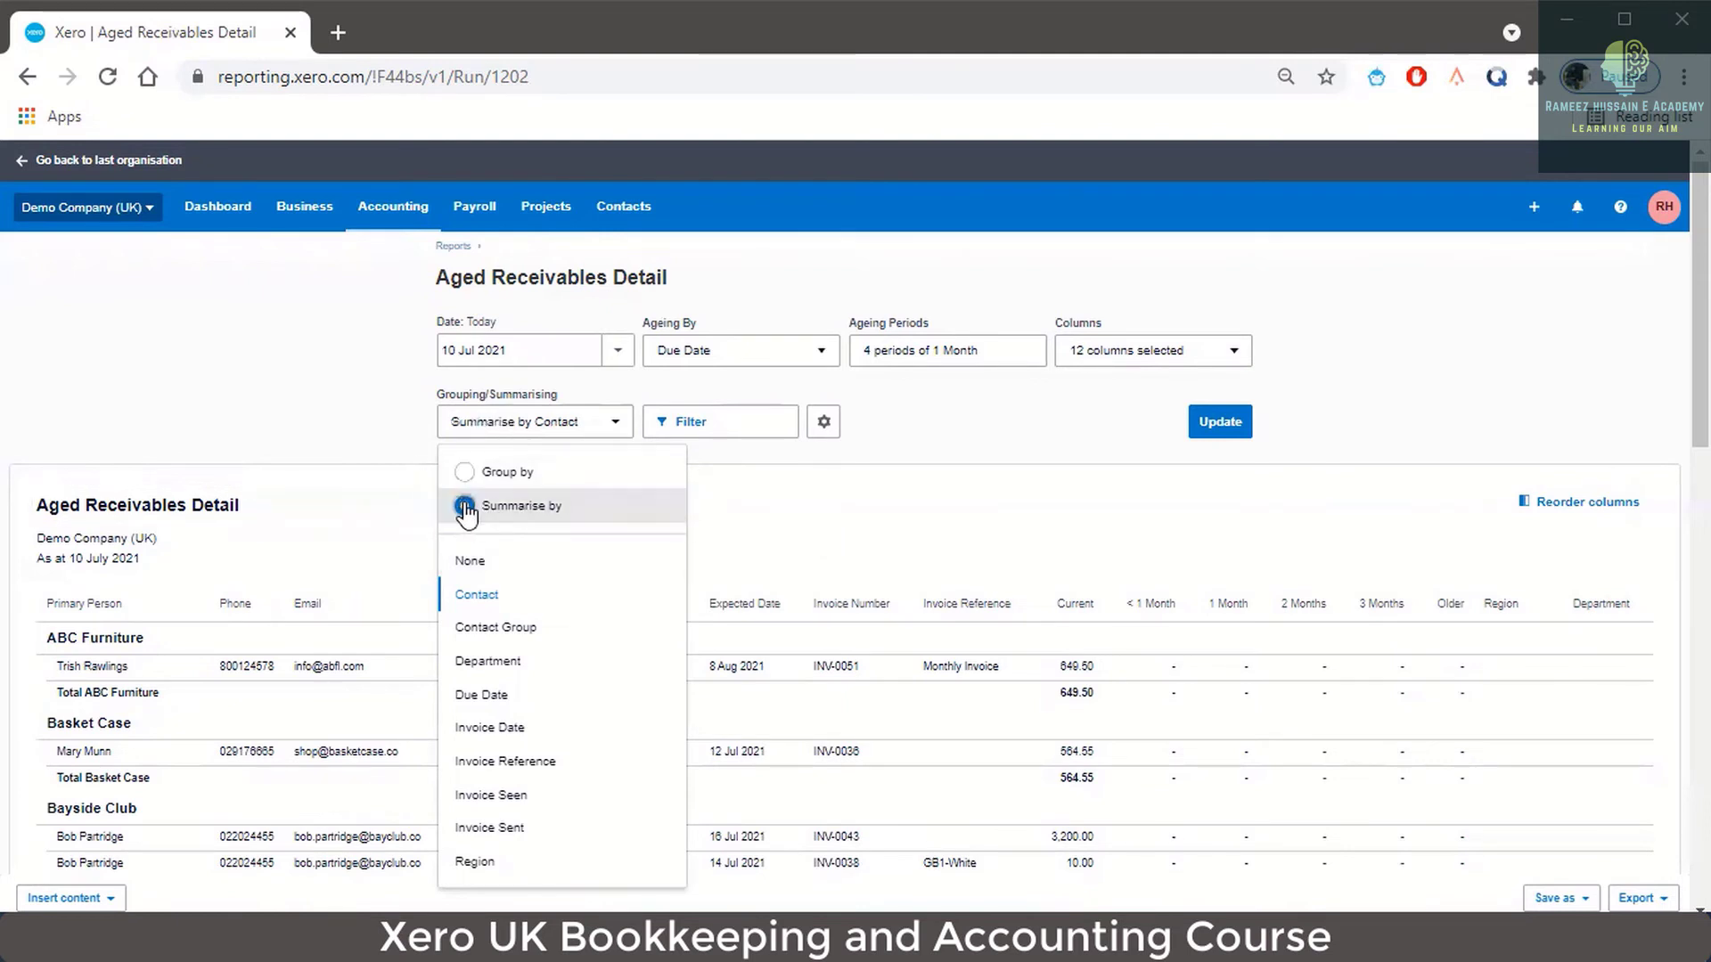
left_click(490, 601)
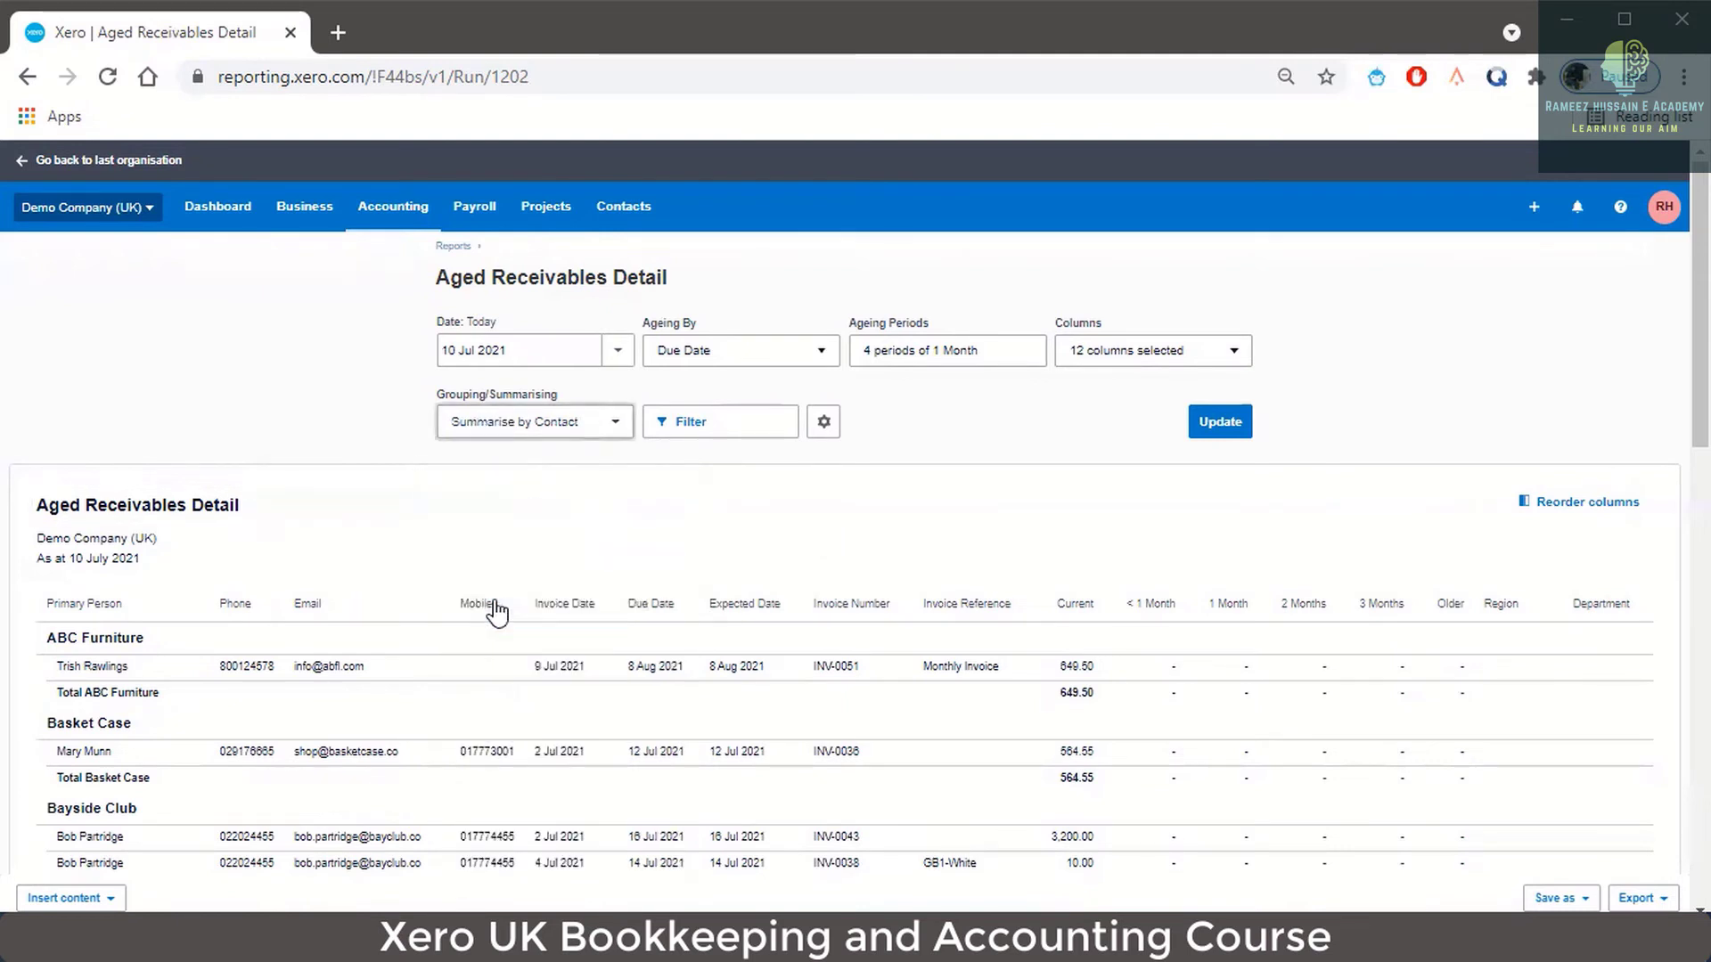
left_click(1208, 426)
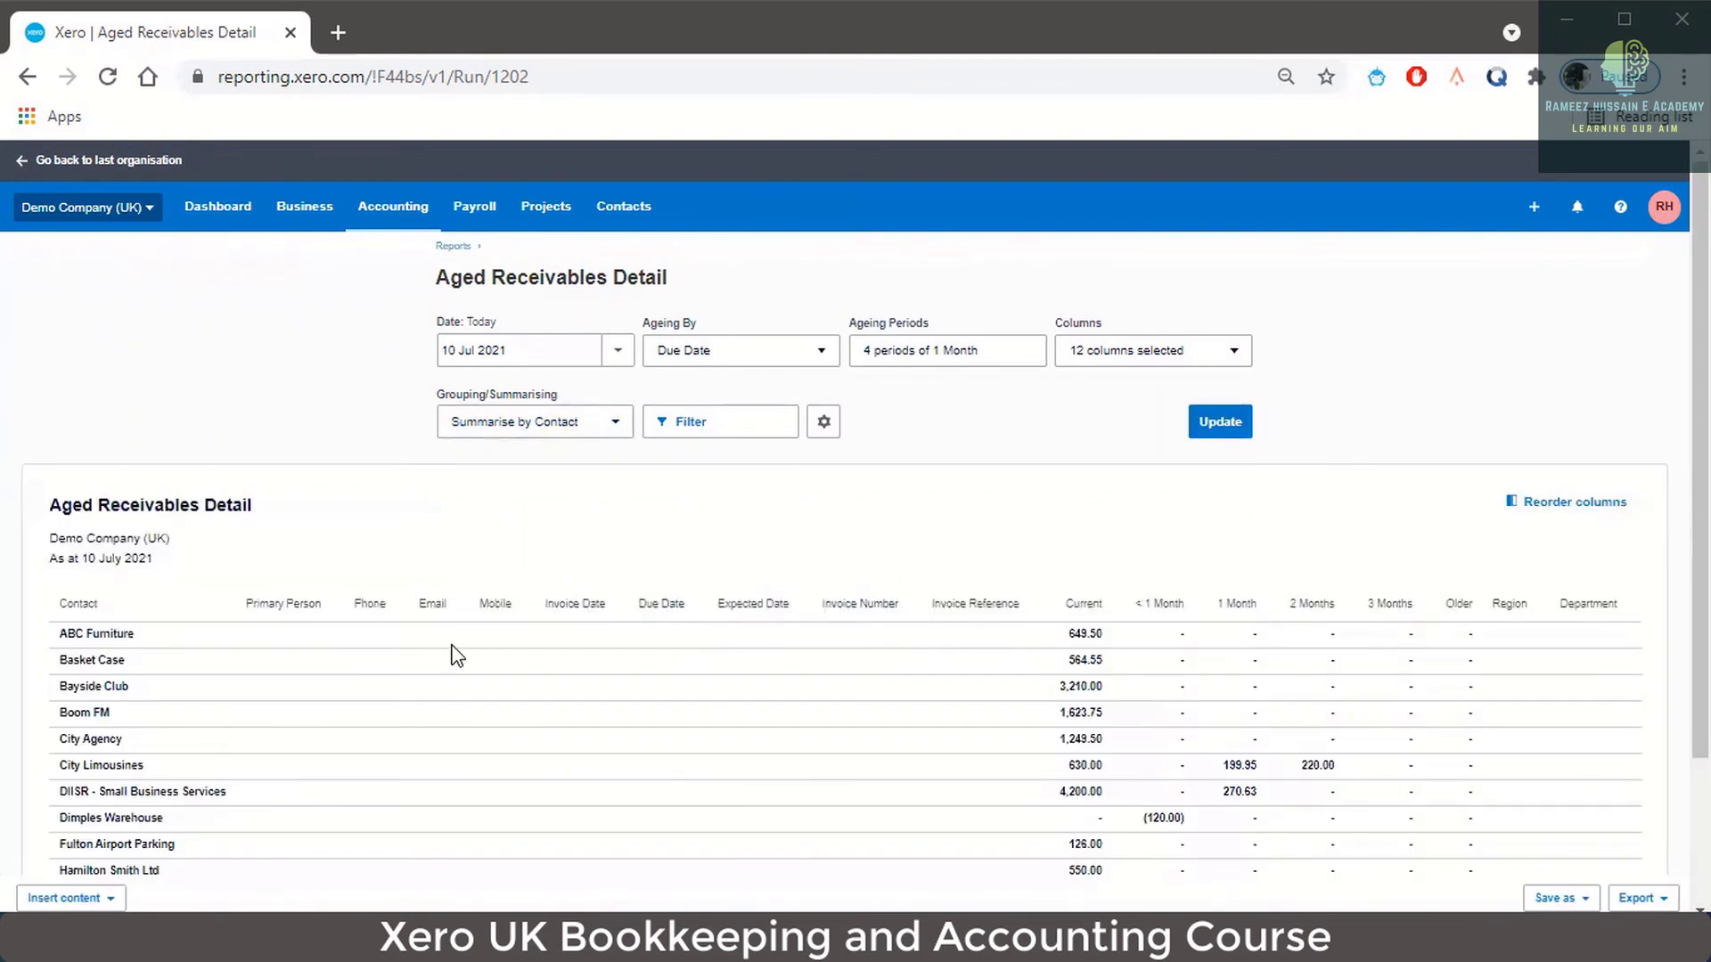
scroll(1009, 641, "down", 2)
scroll(1010, 641, "down", 1)
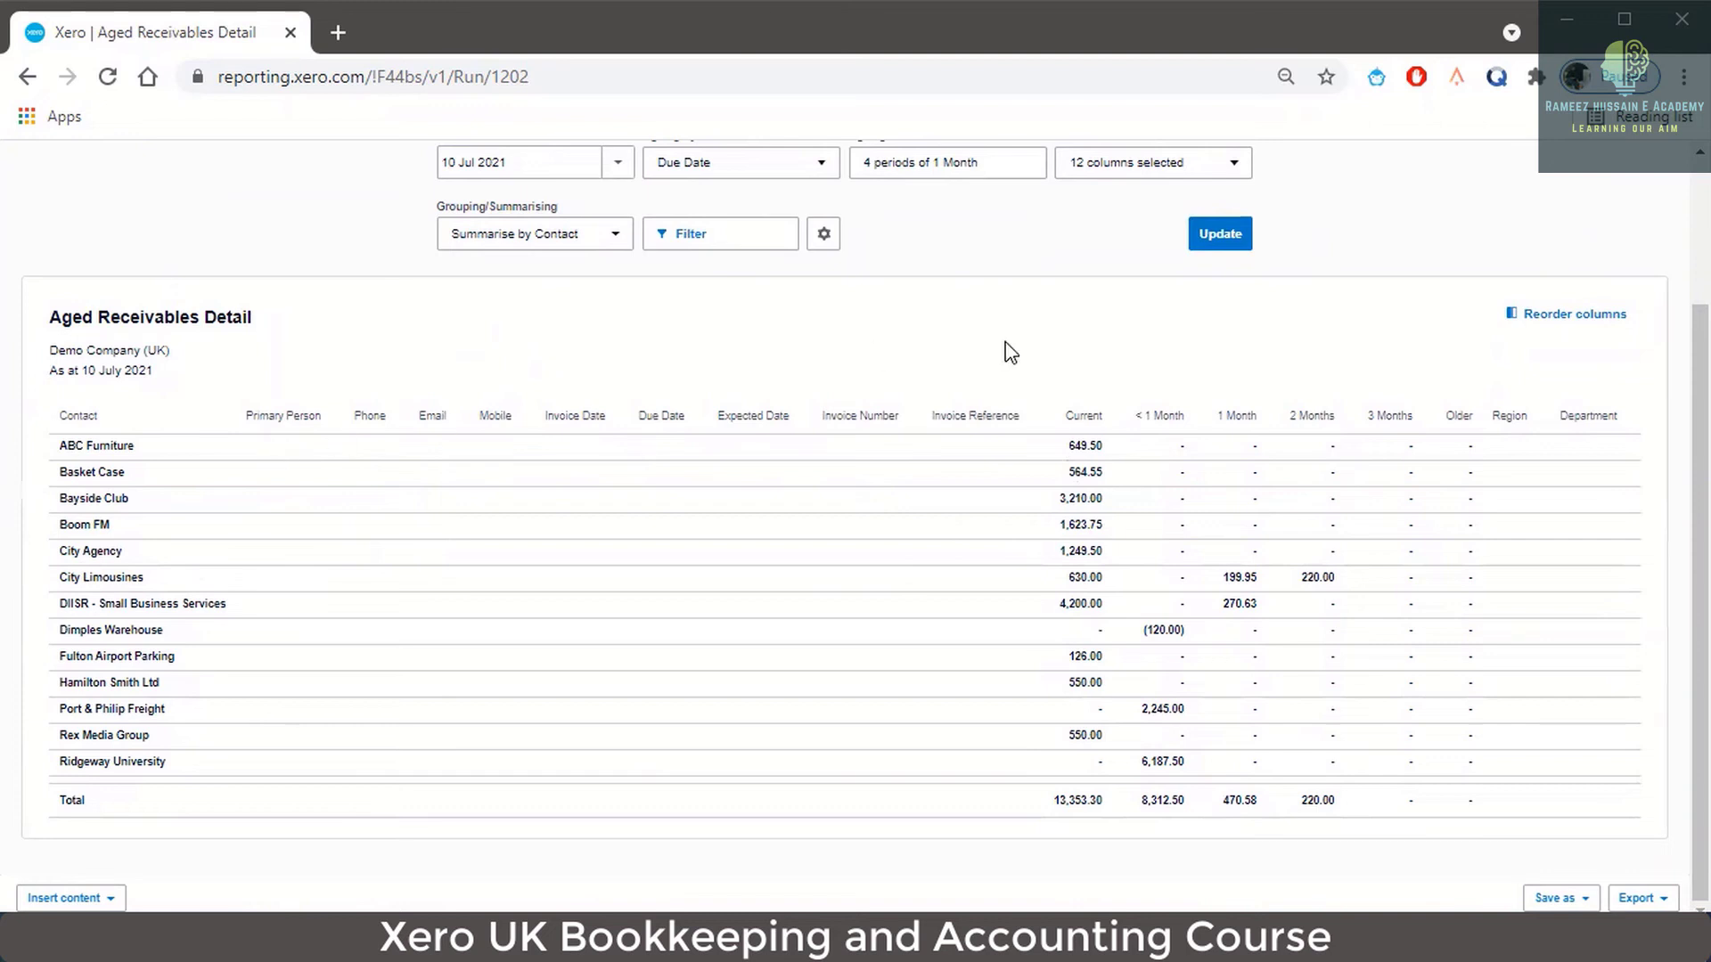
Step: Switch the summarised report back to Group by Contact and update it
left_click(611, 240)
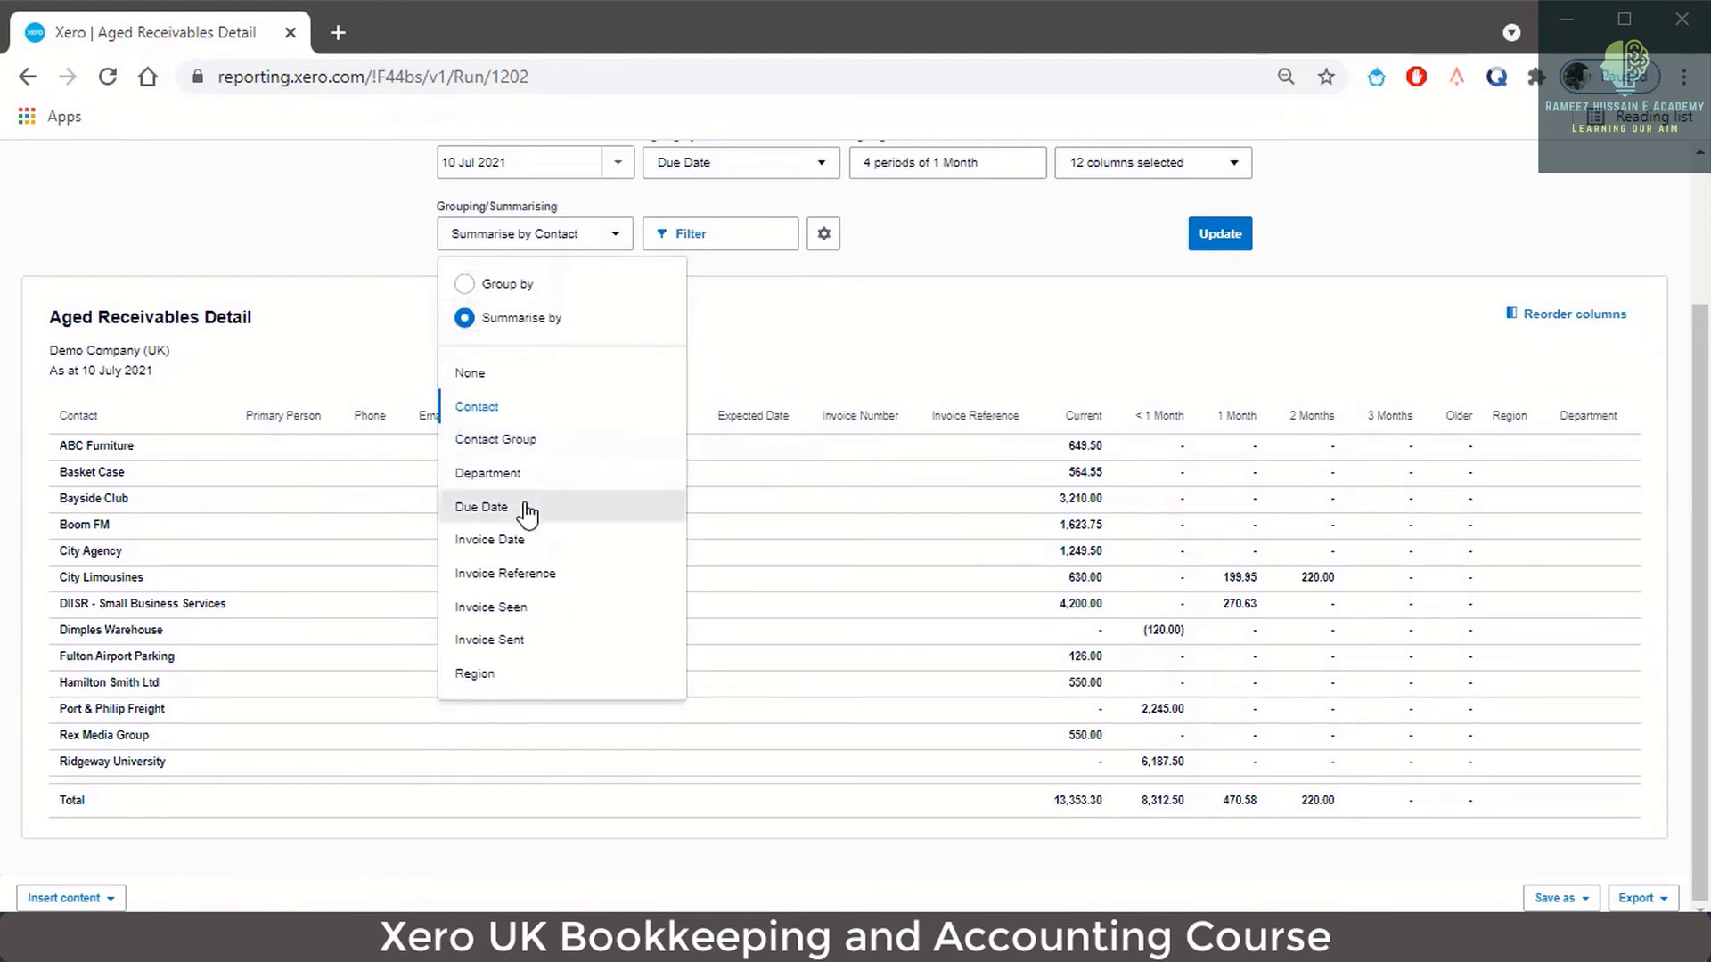
left_click(478, 290)
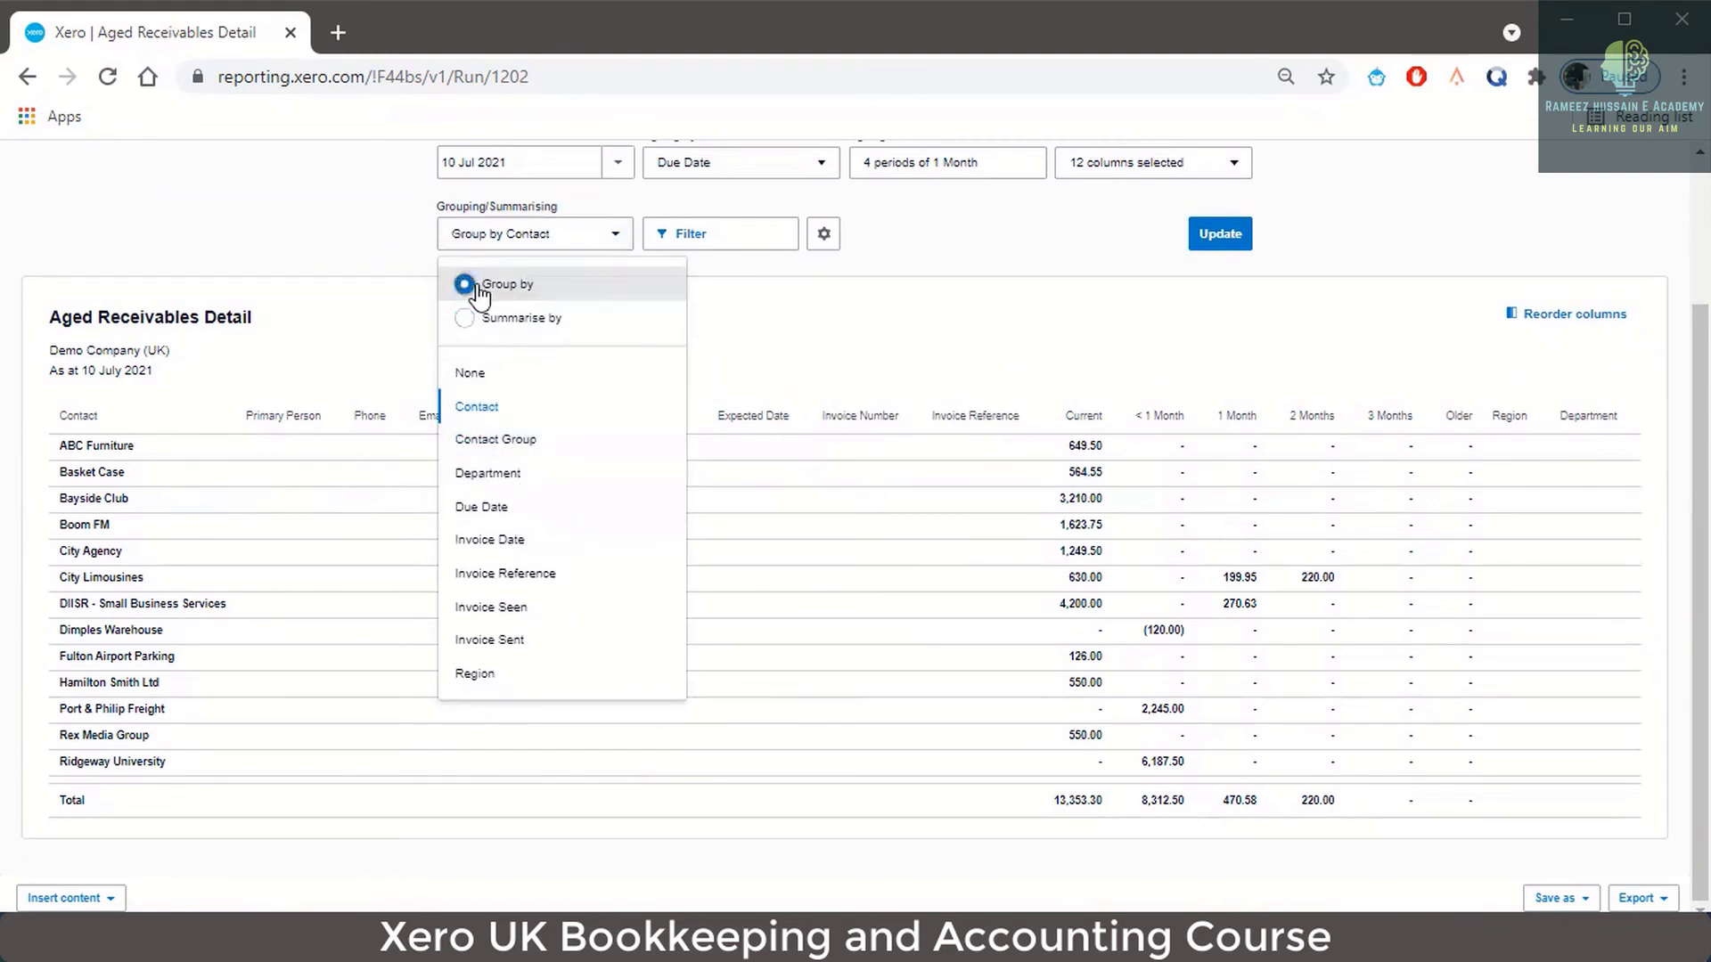
left_click(1219, 233)
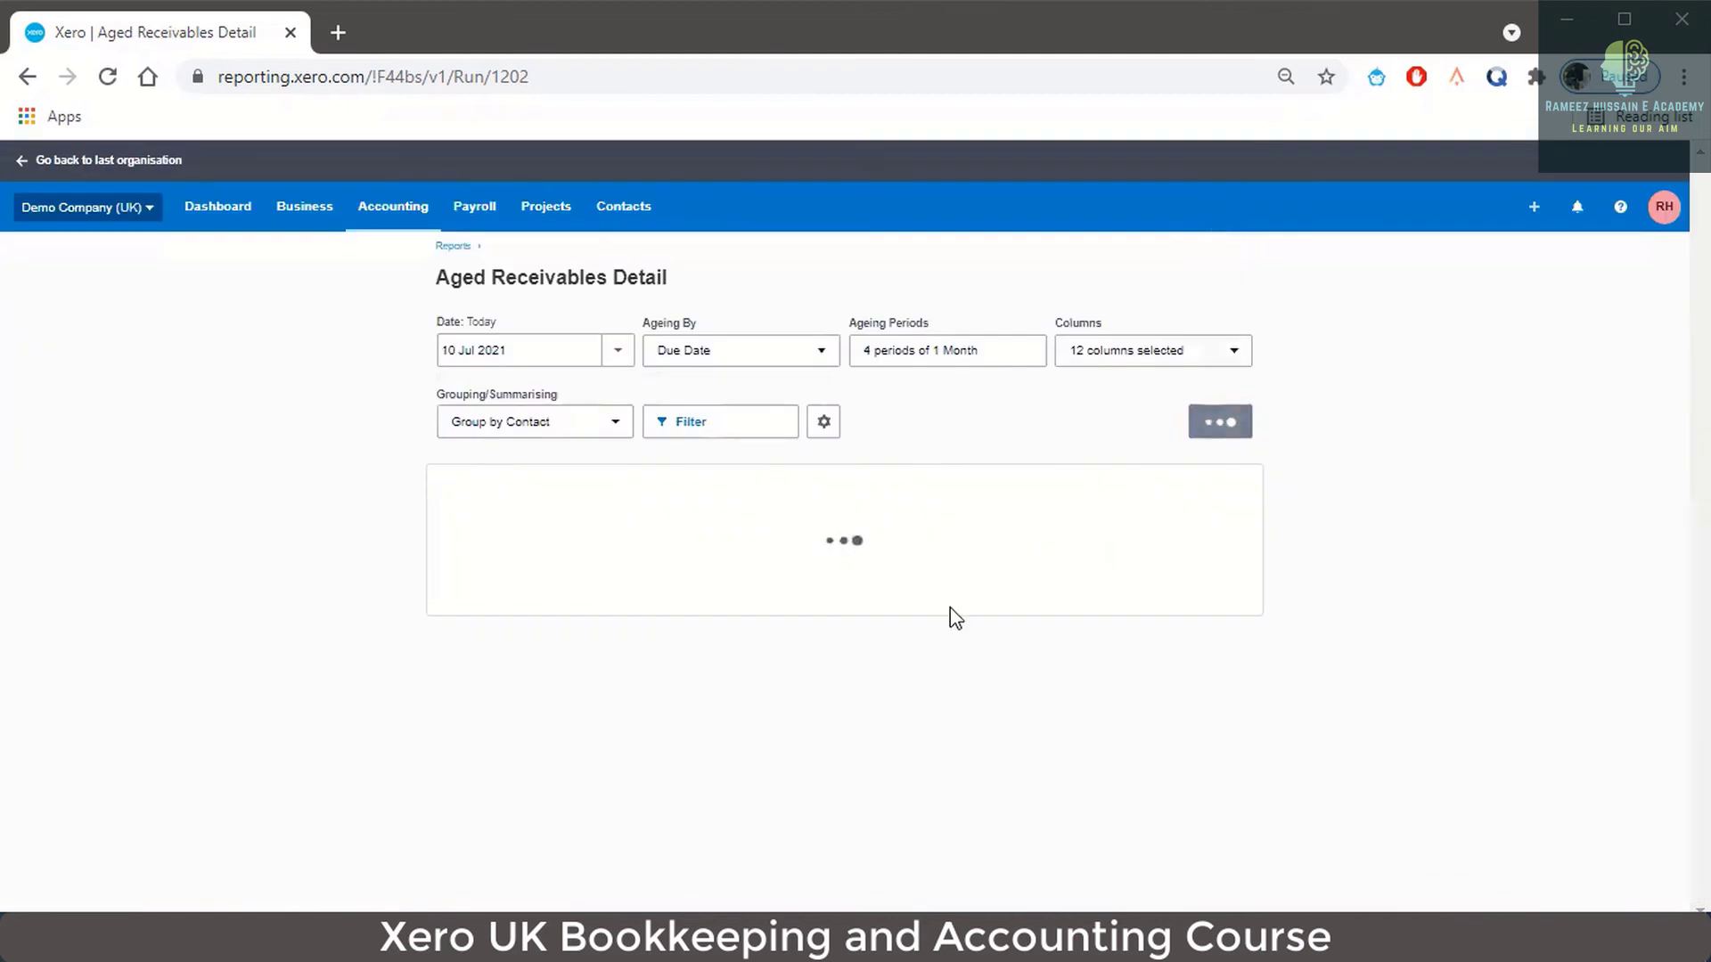
Step: Reorder the report columns so that Email comes before Phone, and apply the new order
scroll(477, 606, "down", 1)
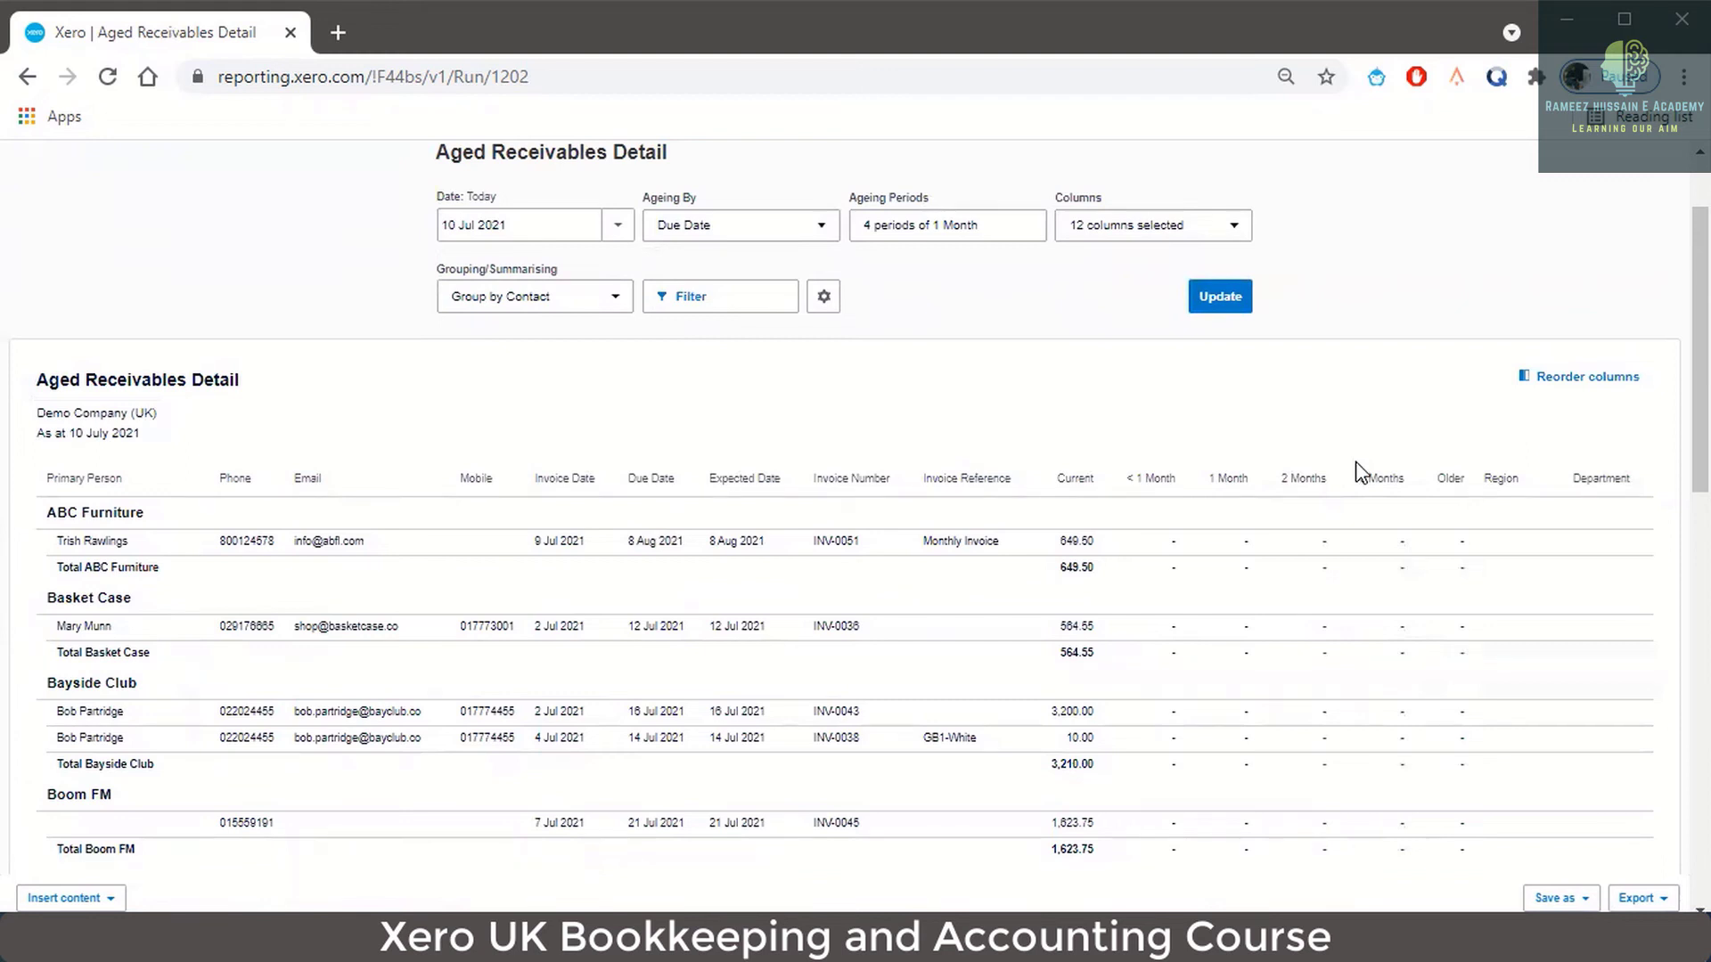
scroll(1357, 465, "down", 1)
scroll(1413, 464, "up", 1)
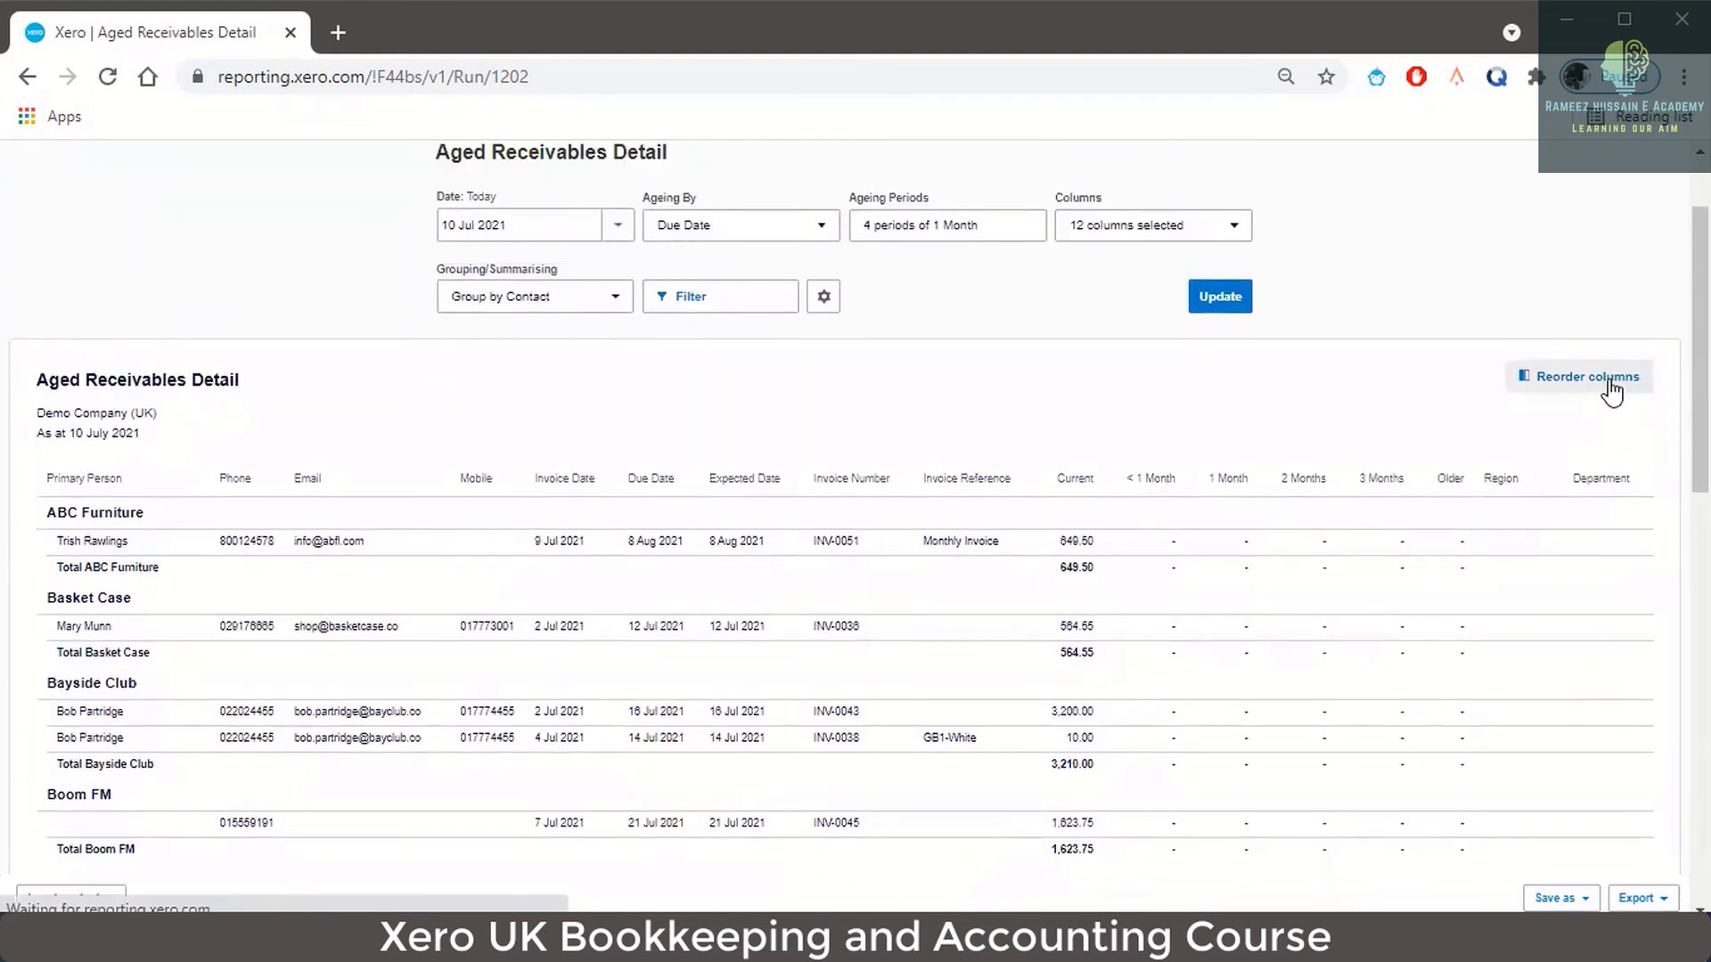
left_click(1610, 383)
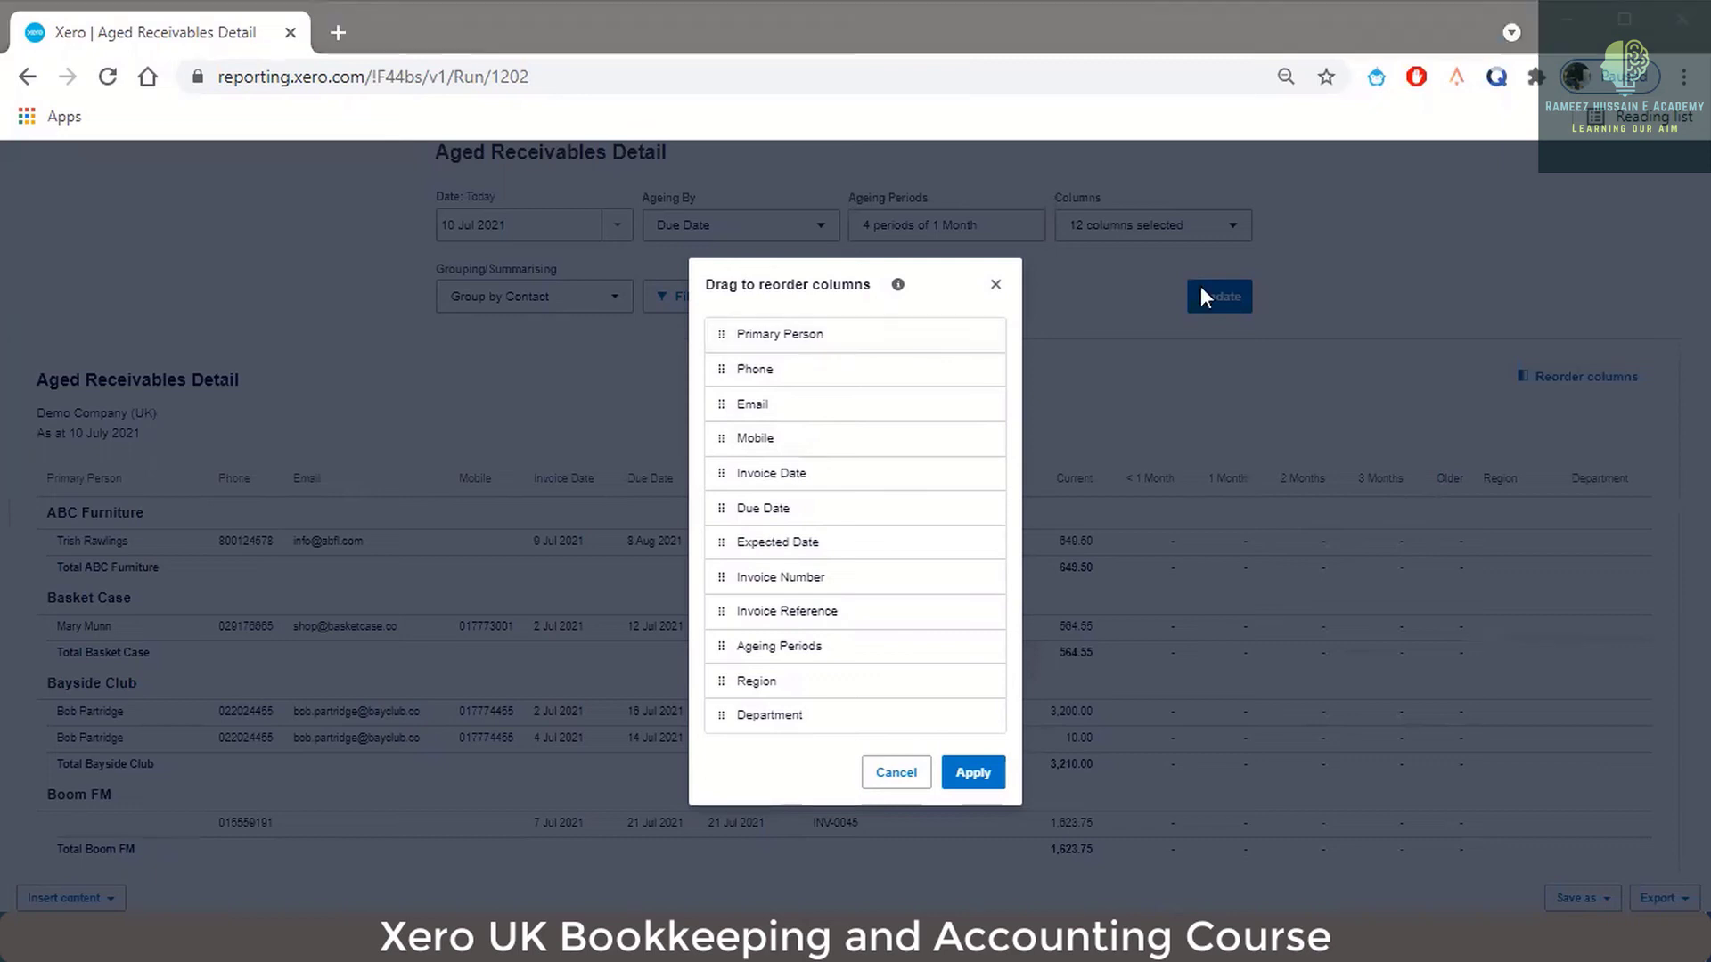
left_click_drag(763, 408, 777, 367)
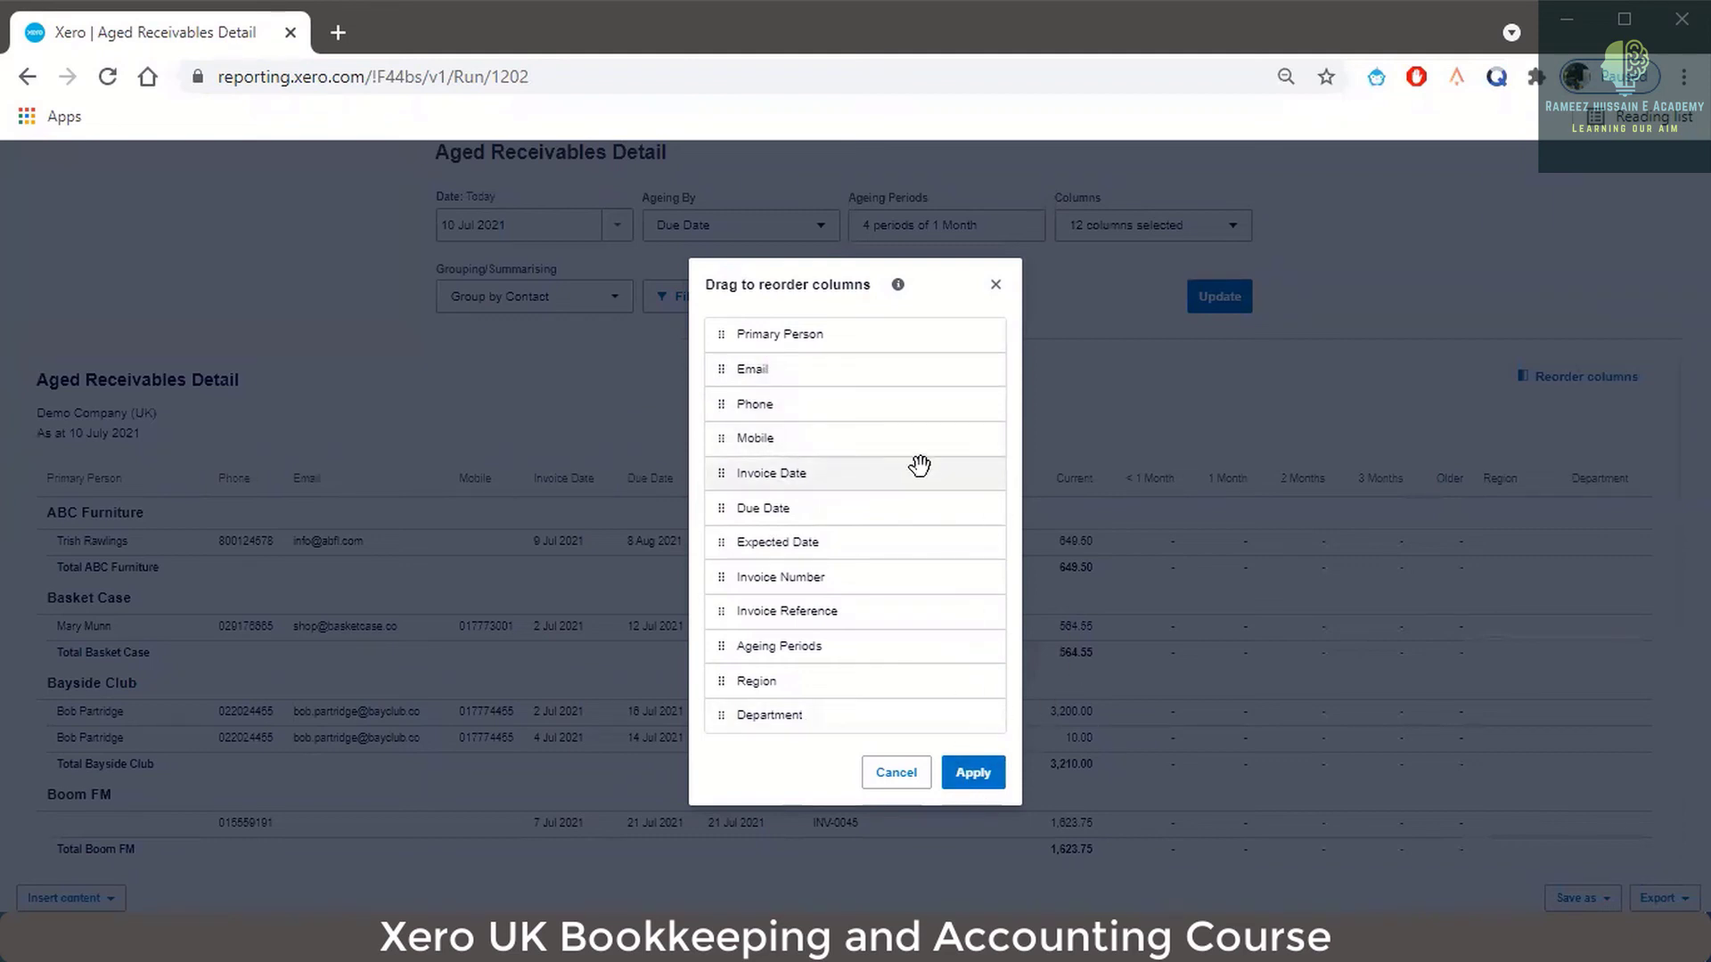
left_click(975, 768)
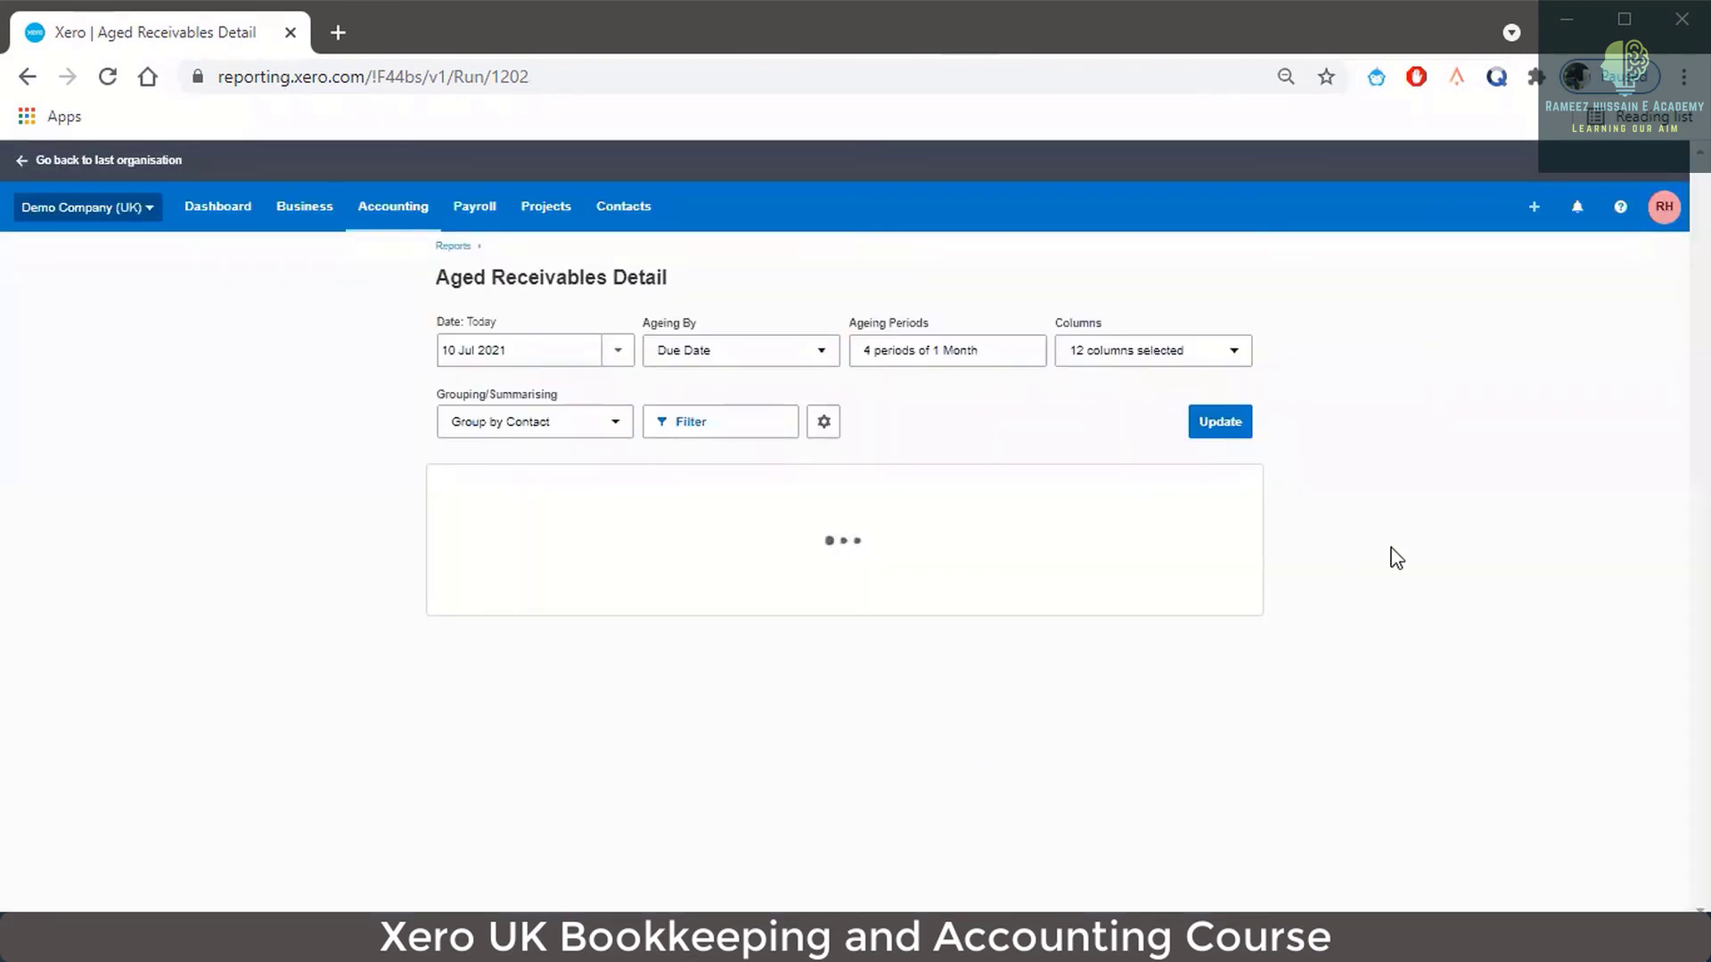
Step: Export the complete report to Excel and open the downloaded workbook
scroll(1403, 559, "down", 7)
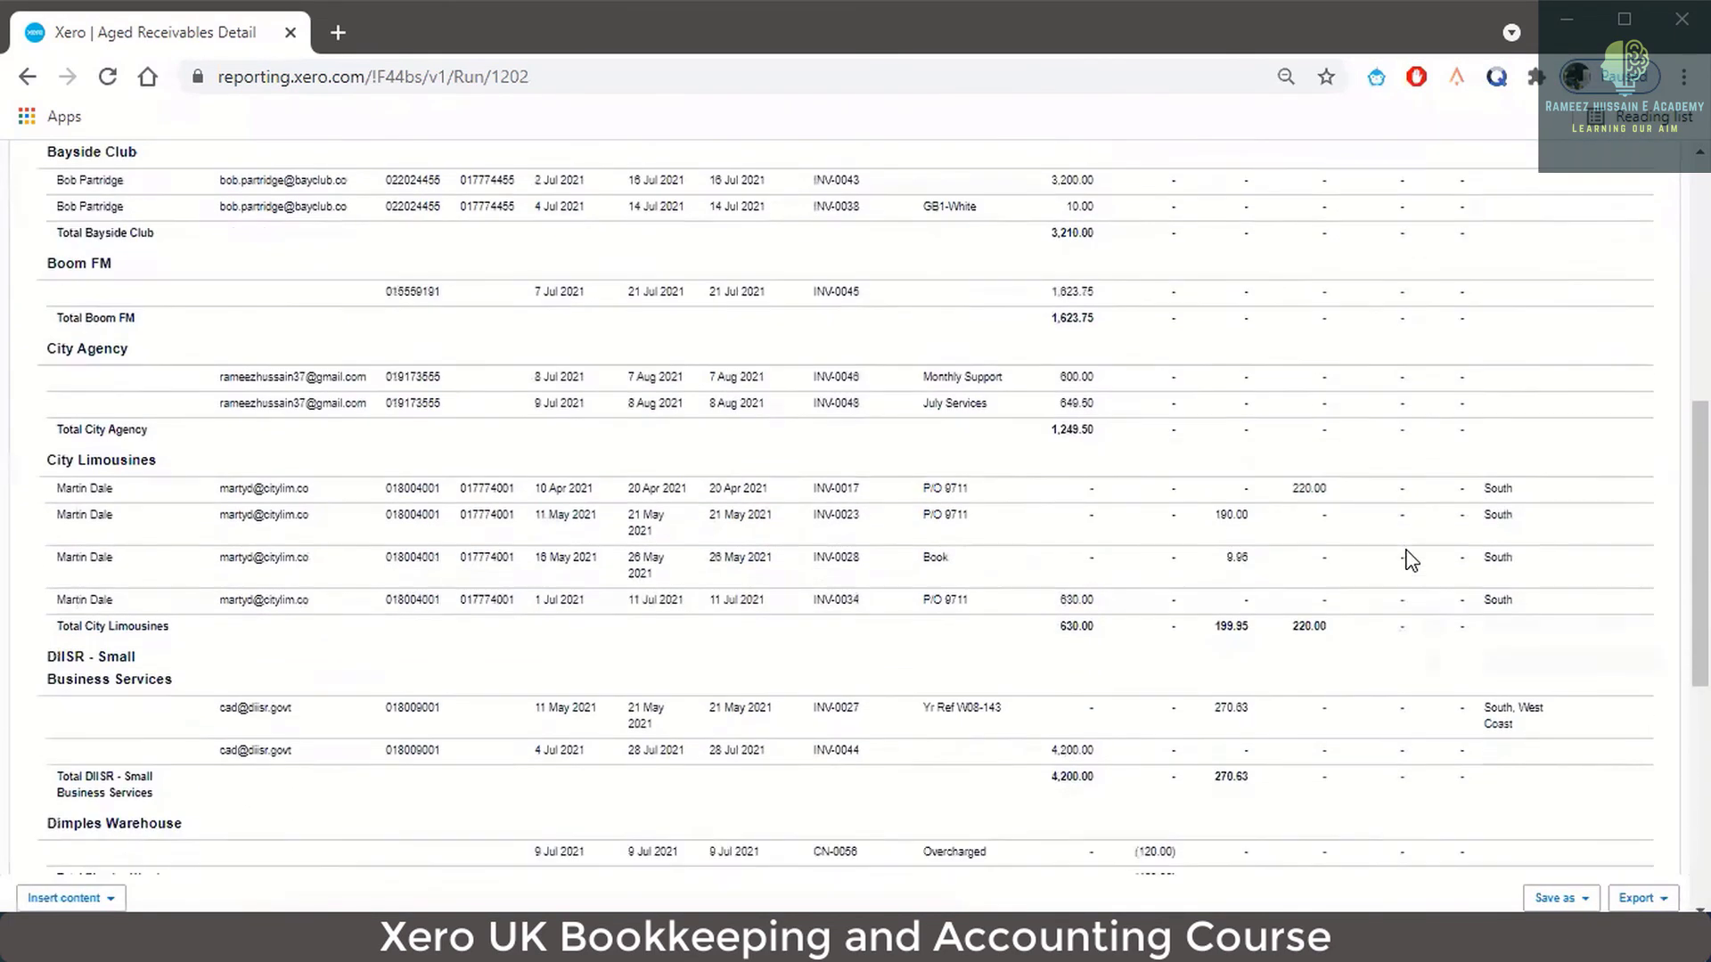
scroll(1409, 560, "down", 7)
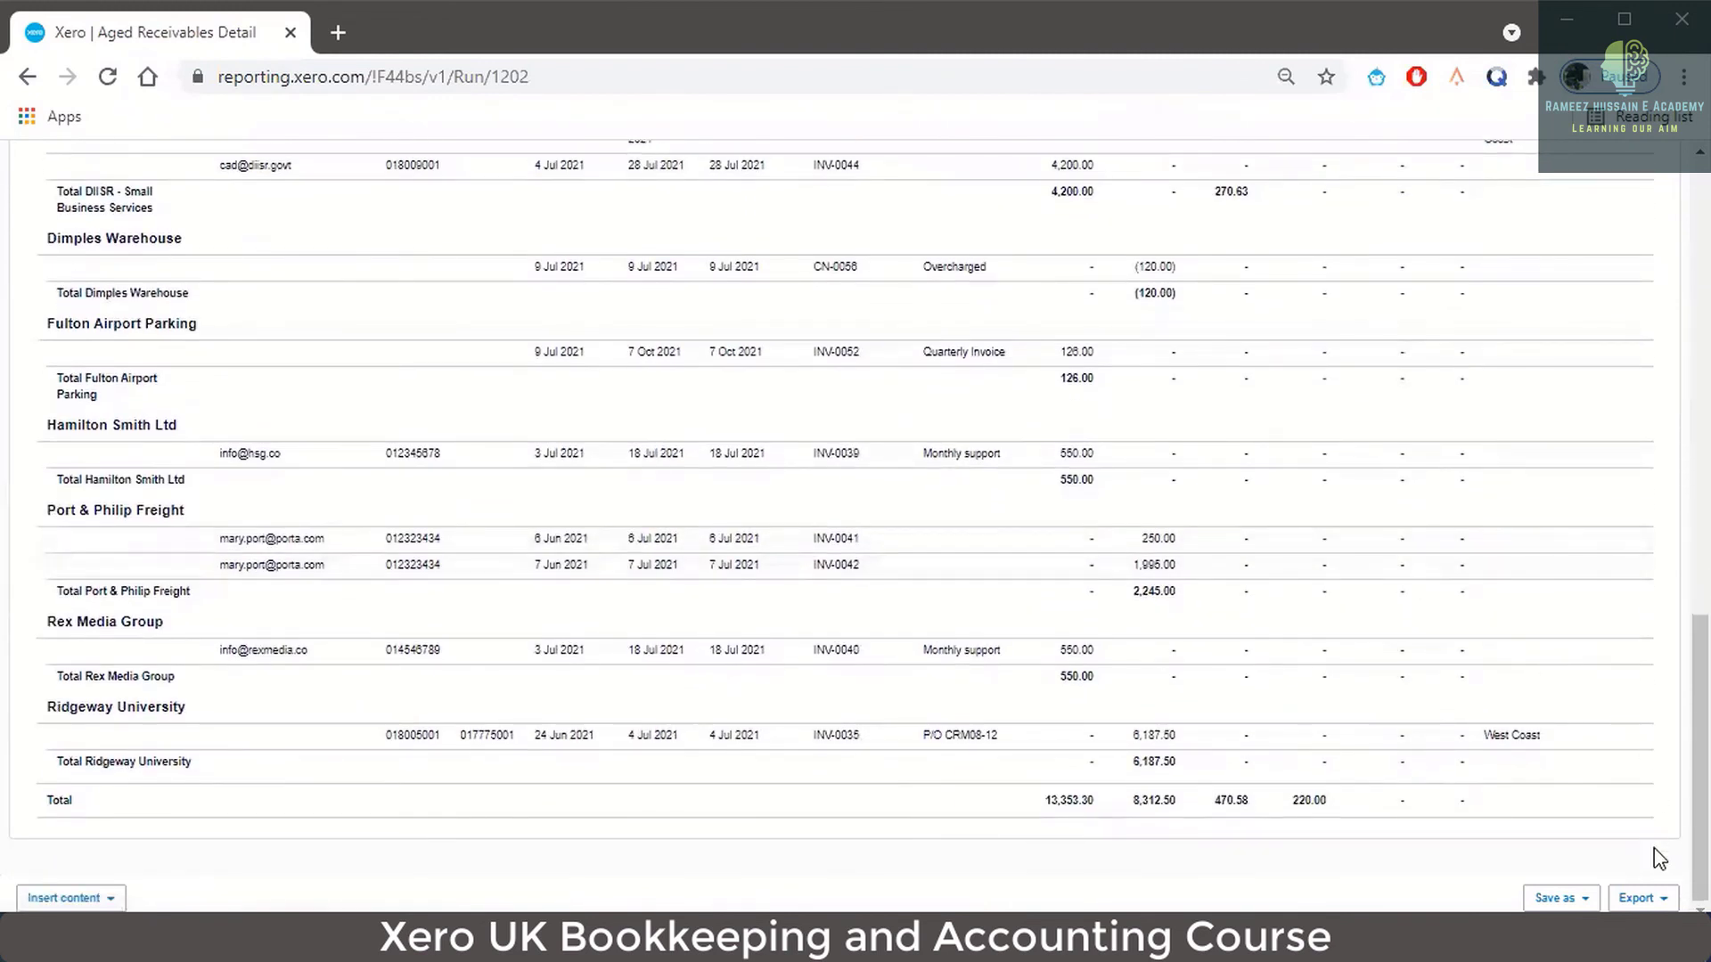
left_click(1662, 898)
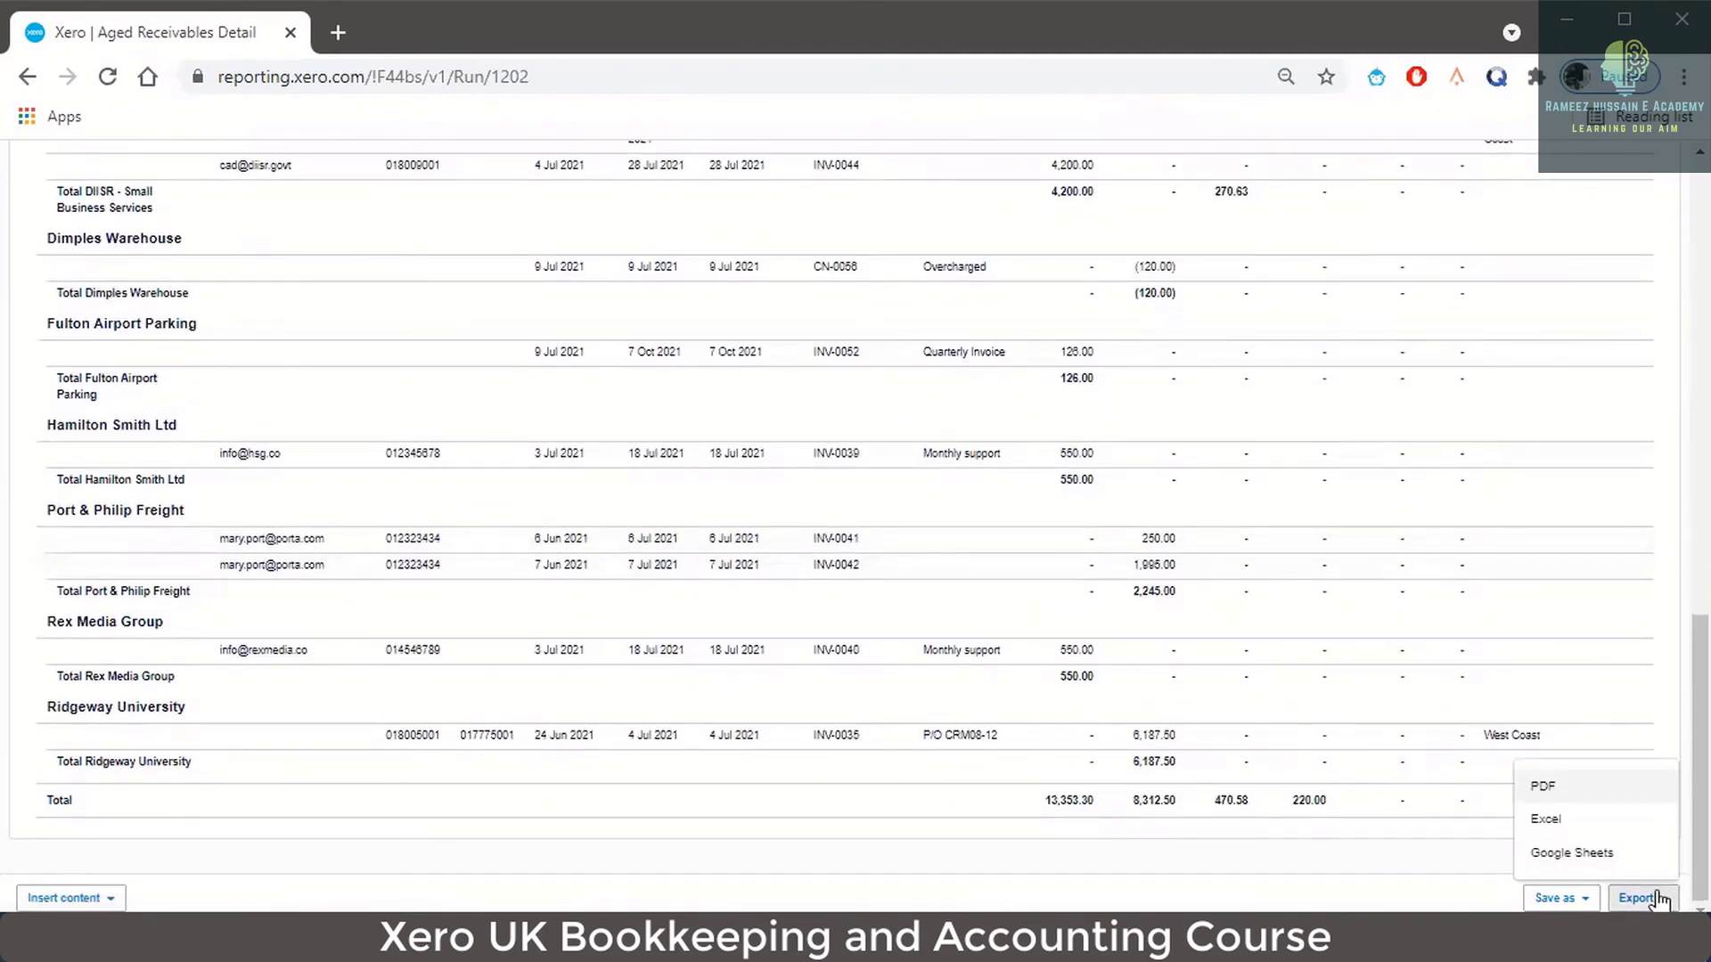
left_click(1613, 833)
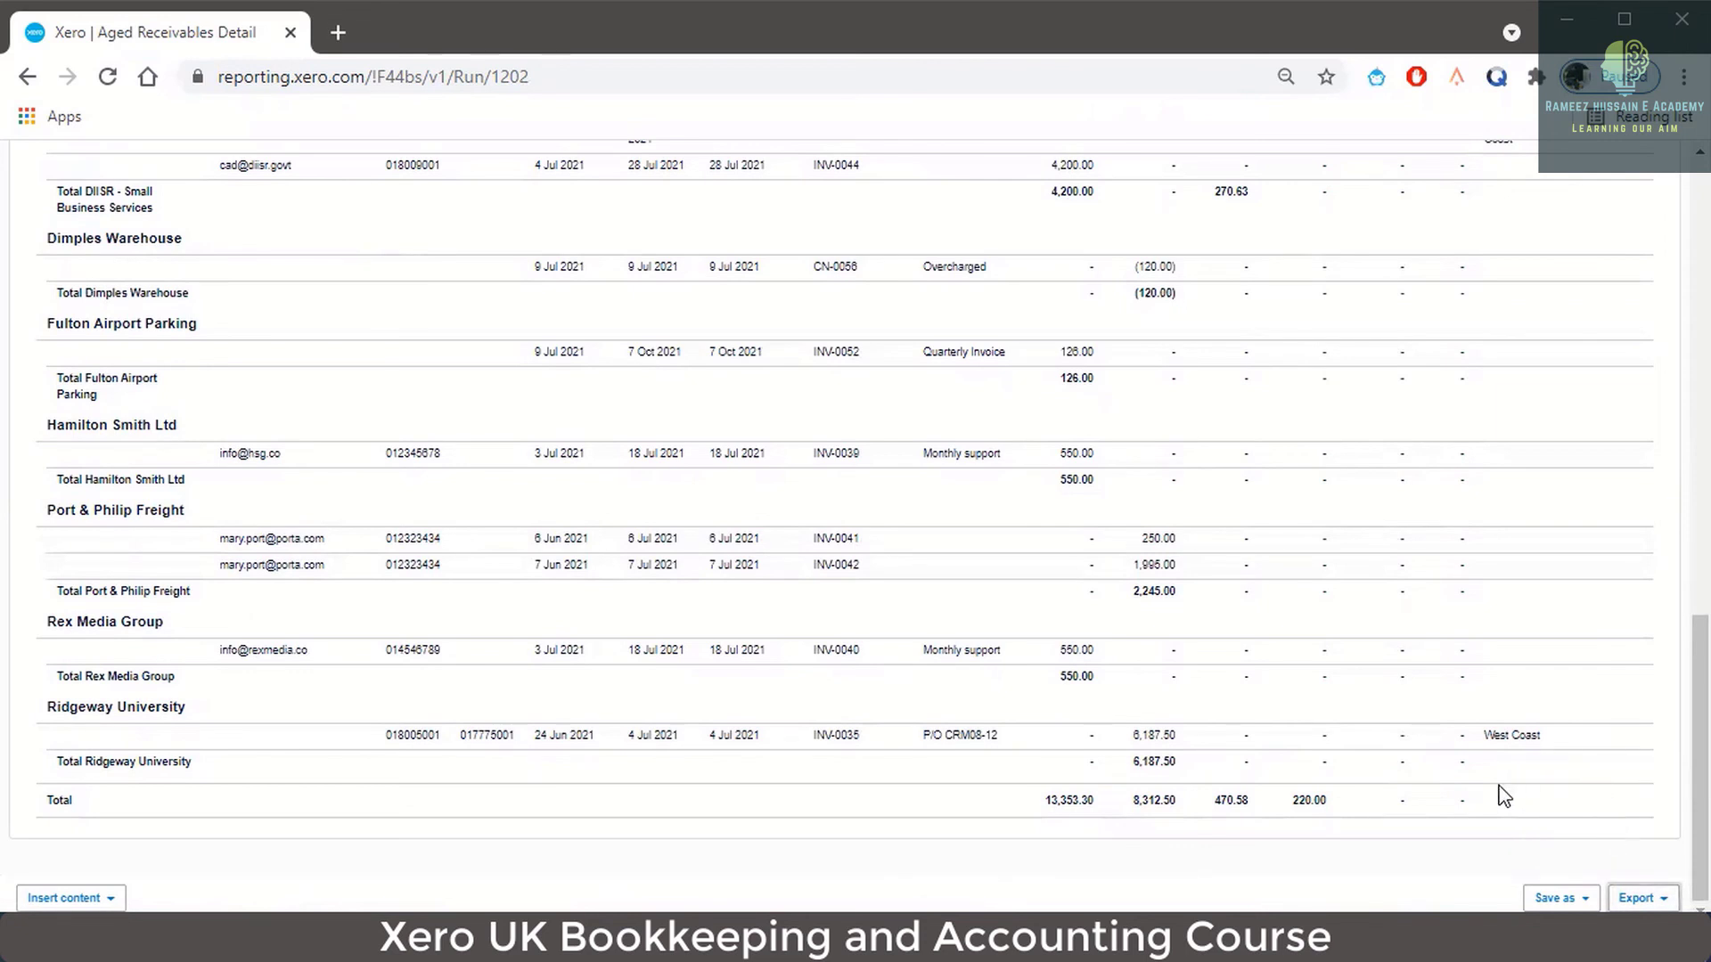
left_click(664, 568)
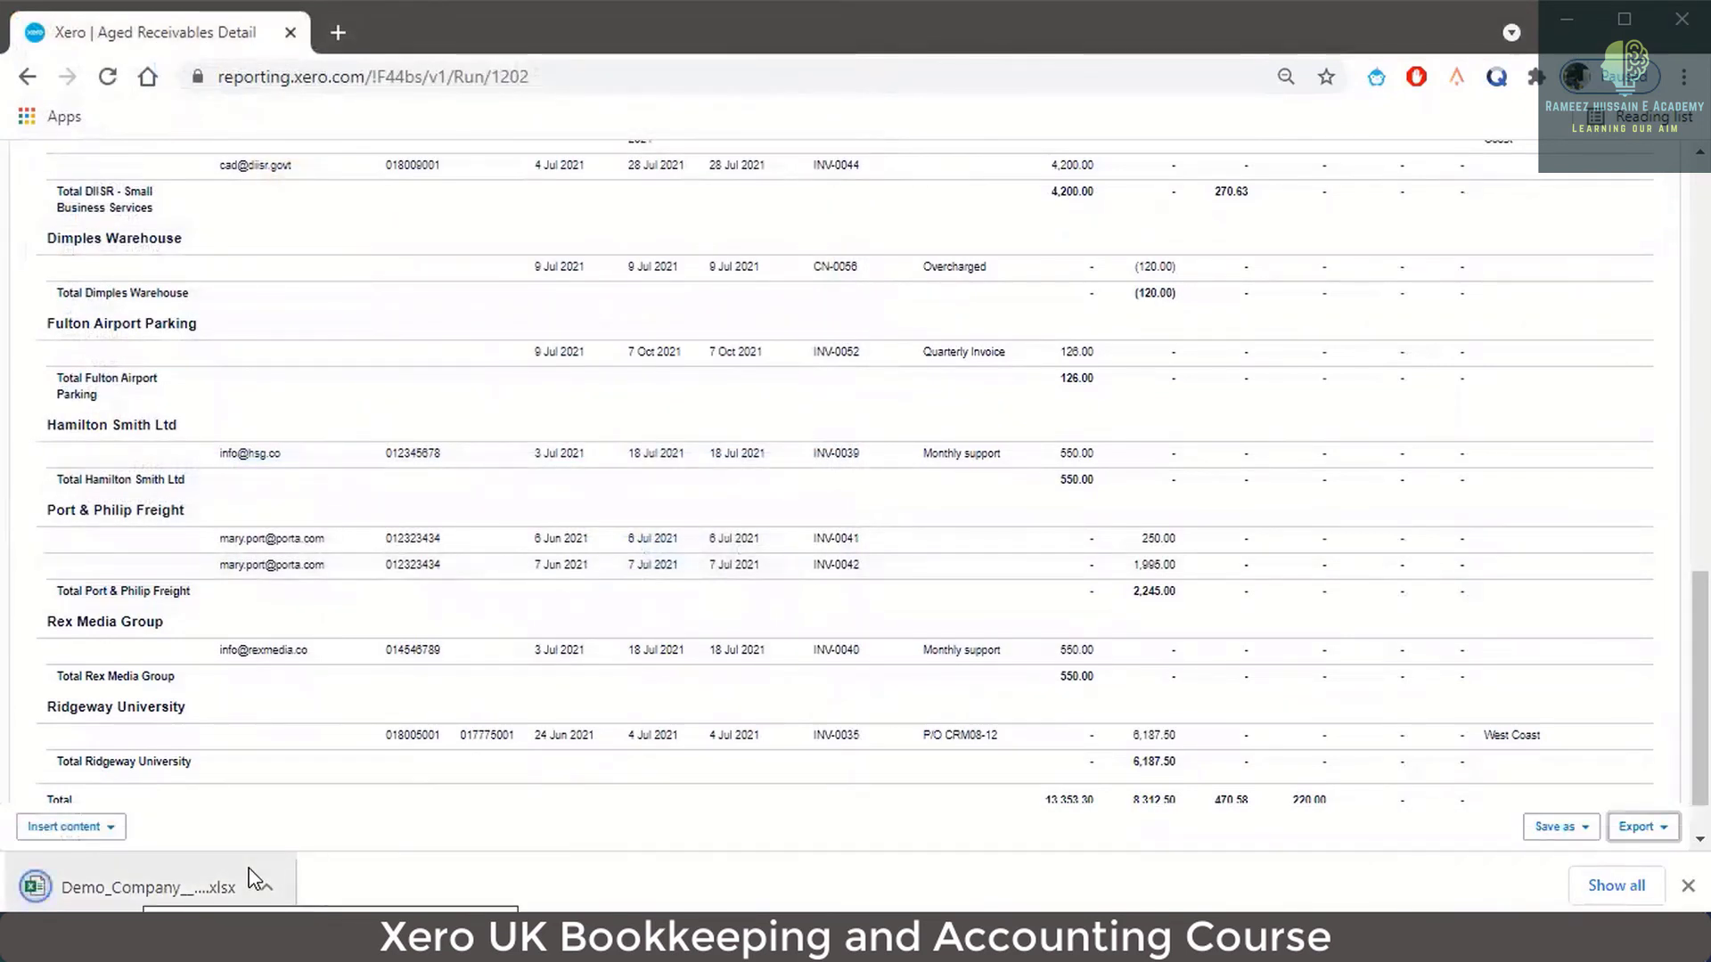
left_click(252, 879)
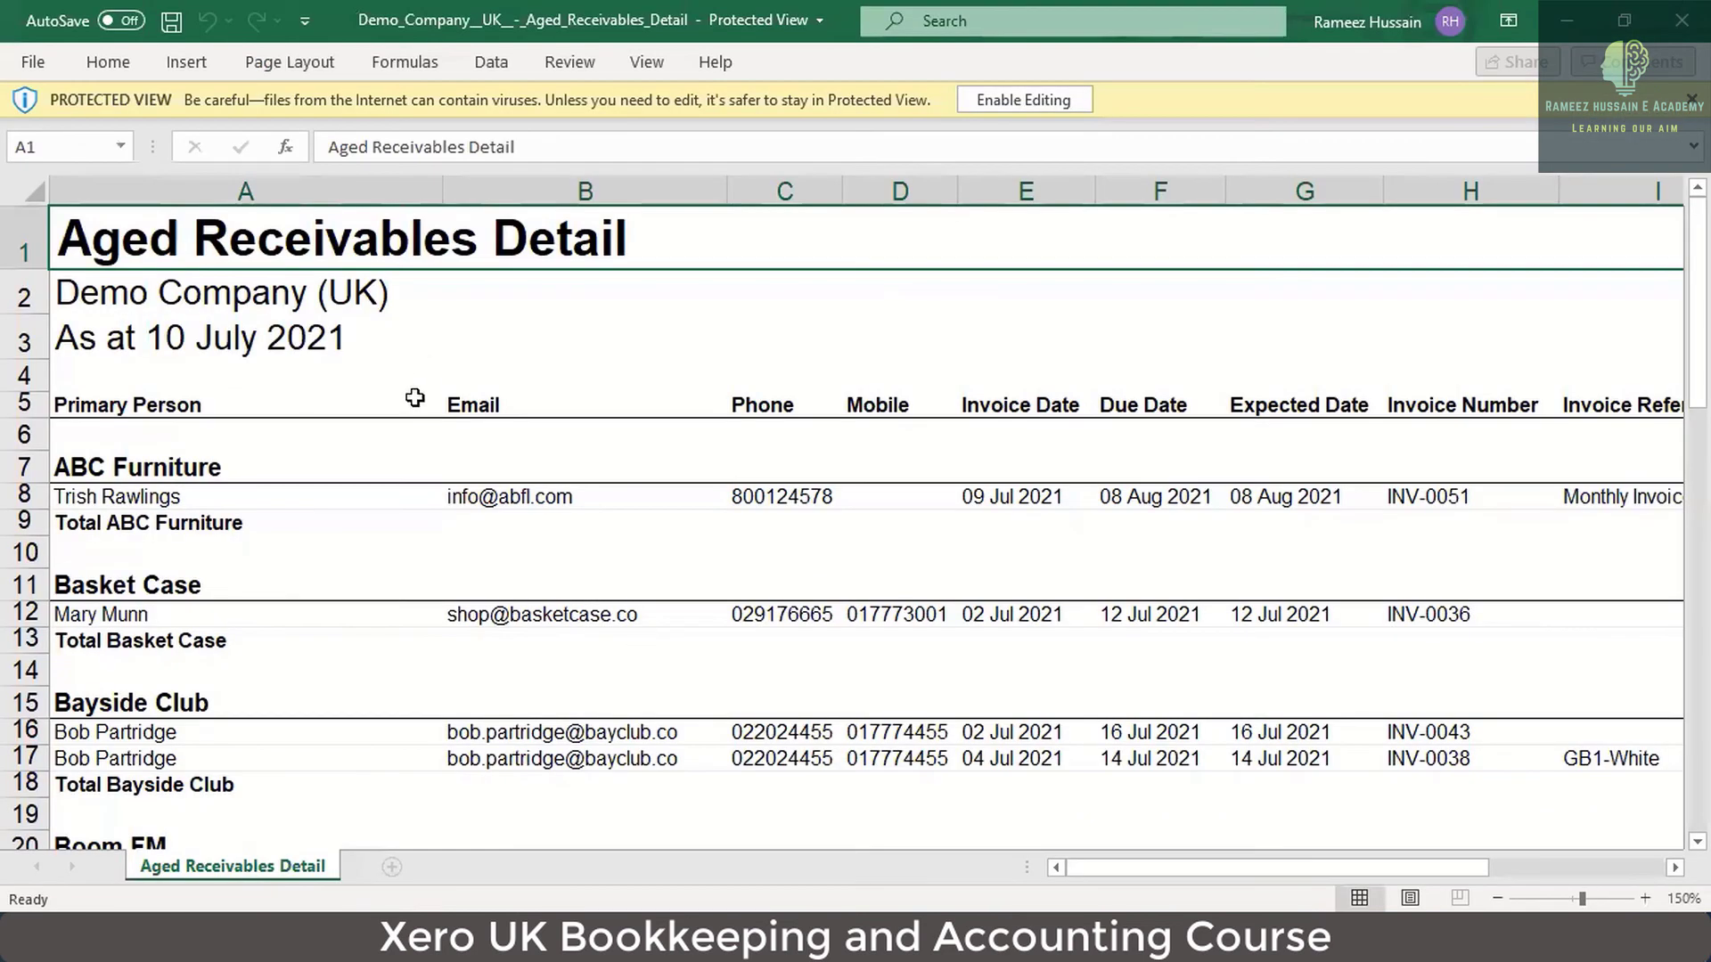
Step: Look through the contact rows in the exported Aged Receivables Detail sheet
left_click(328, 405)
key("Down")
key("Down")
key("Down")
key("Down")
key("Down")
key("Down")
key("Down")
key("Down")
key("Down")
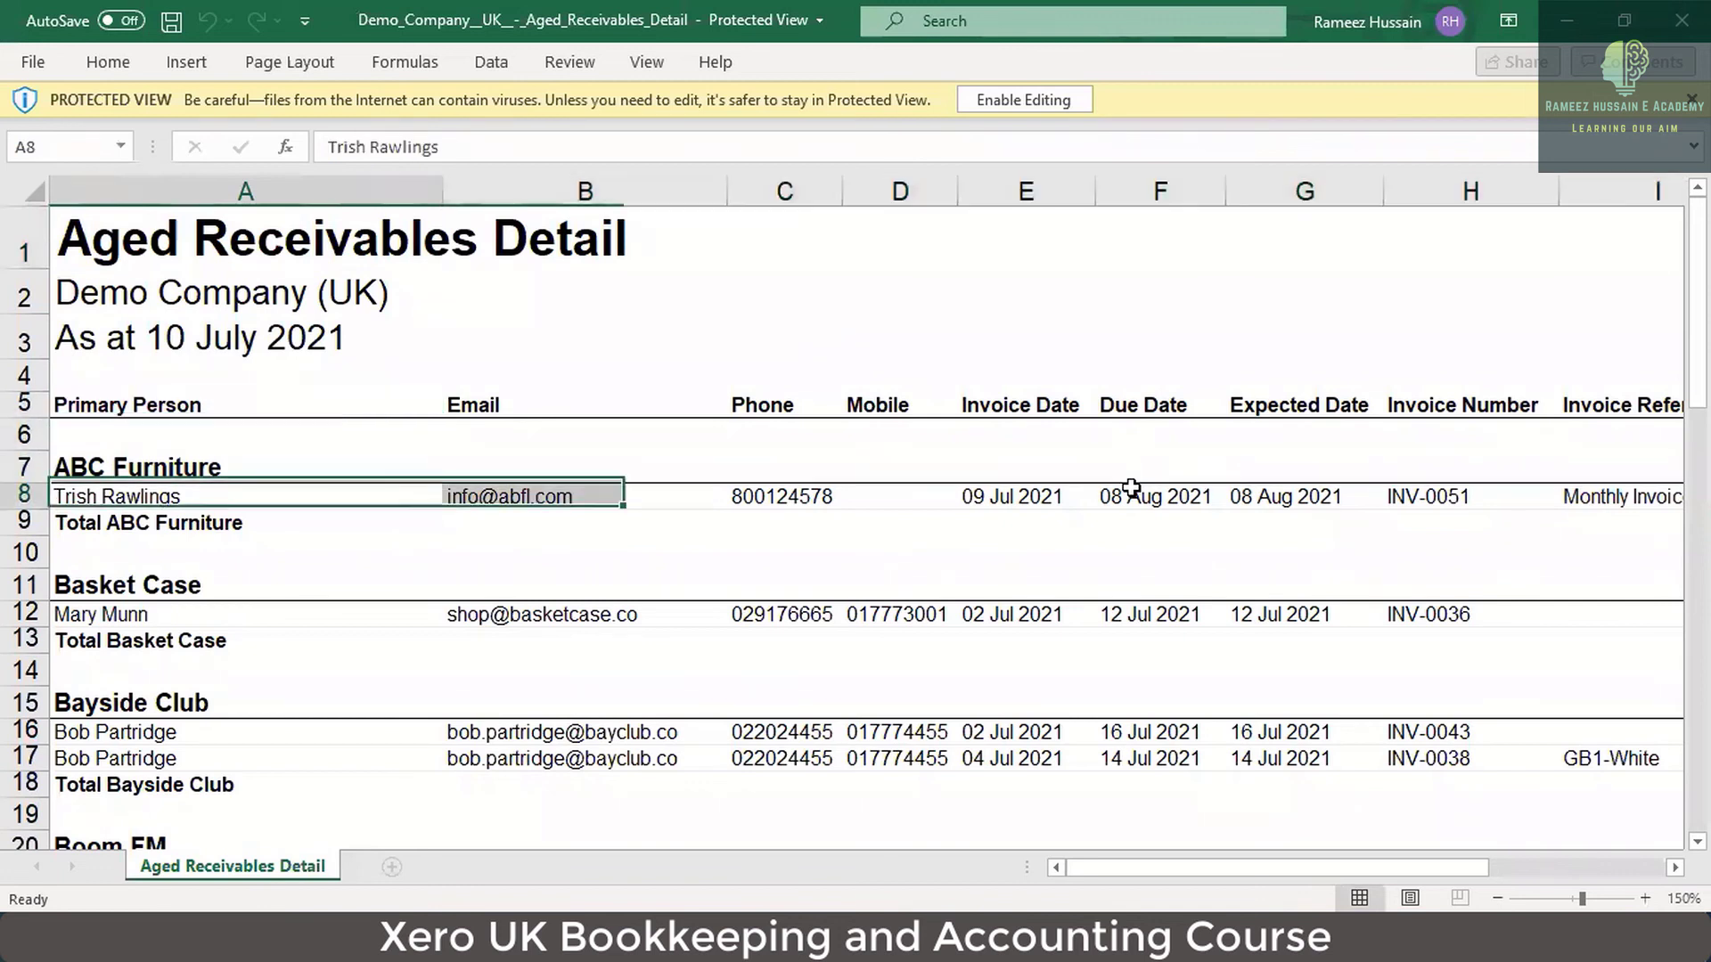
key("Up")
key("Up")
key("Up")
key("Up")
key("Up")
key("Up")
key("Up")
key("Up")
key("Up")
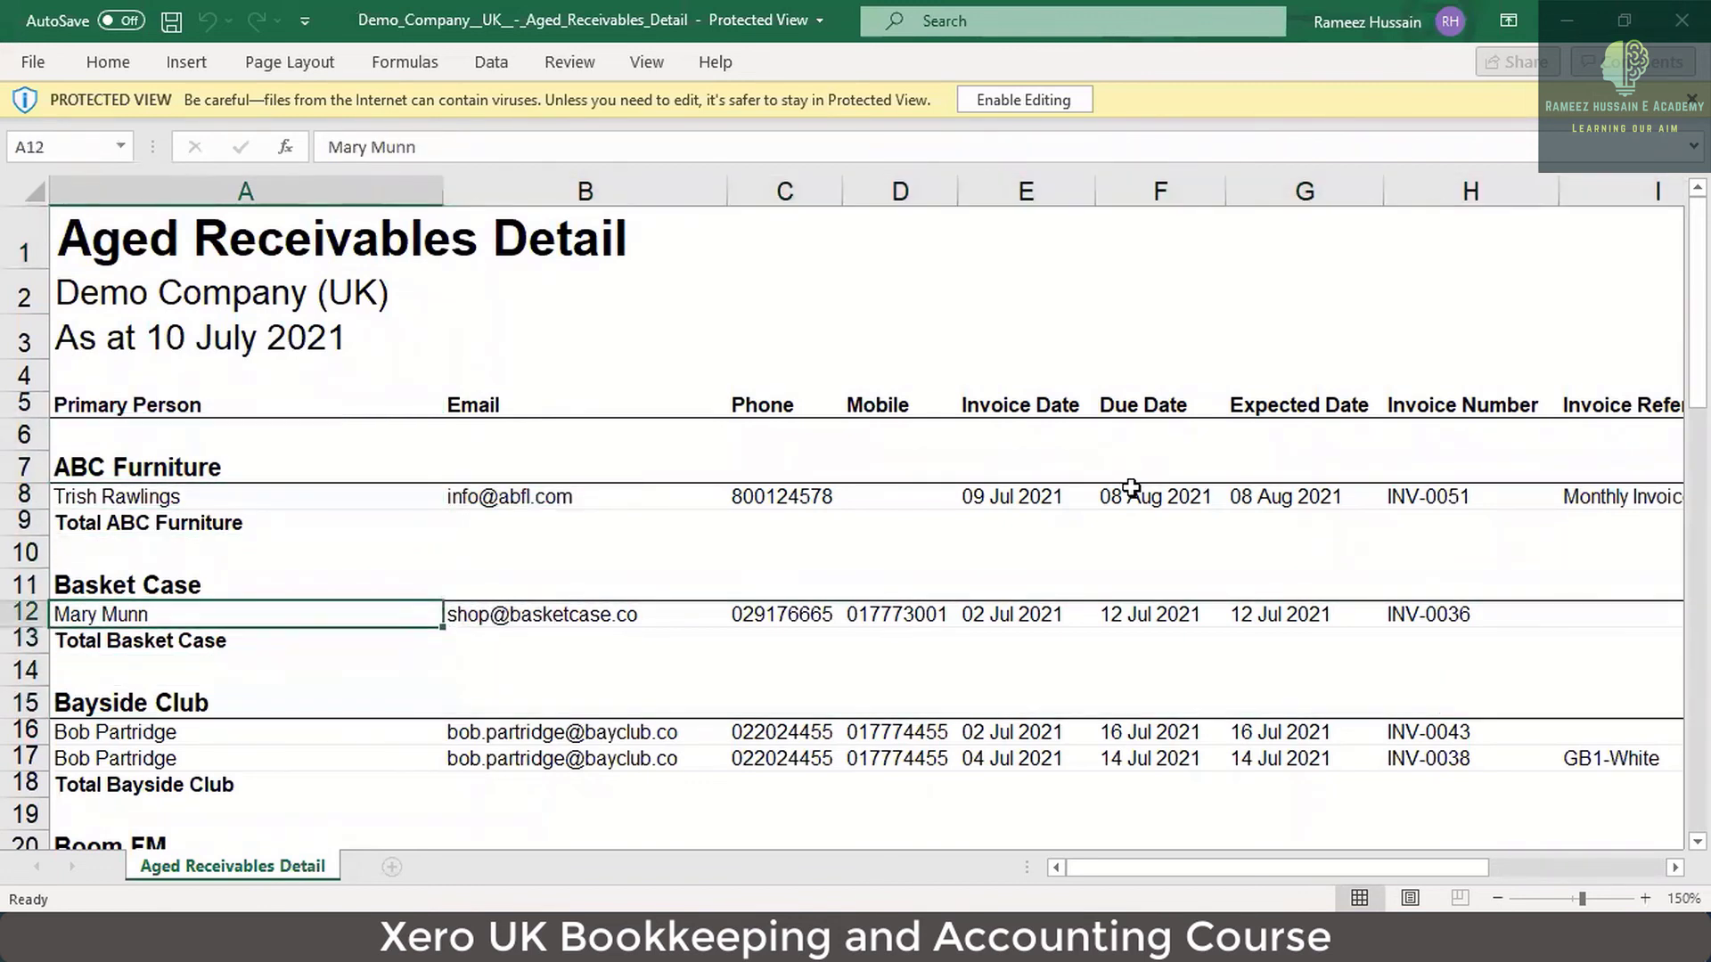
Step: Examine the sheet's column headings from Primary Person through the ageing periods to Region and Department
key("Right")
key("Right")
key("Right")
key("Right")
key("Right")
key("Right")
key("Right")
key("Right")
key("Right")
key("Right")
key("Right")
key("Right")
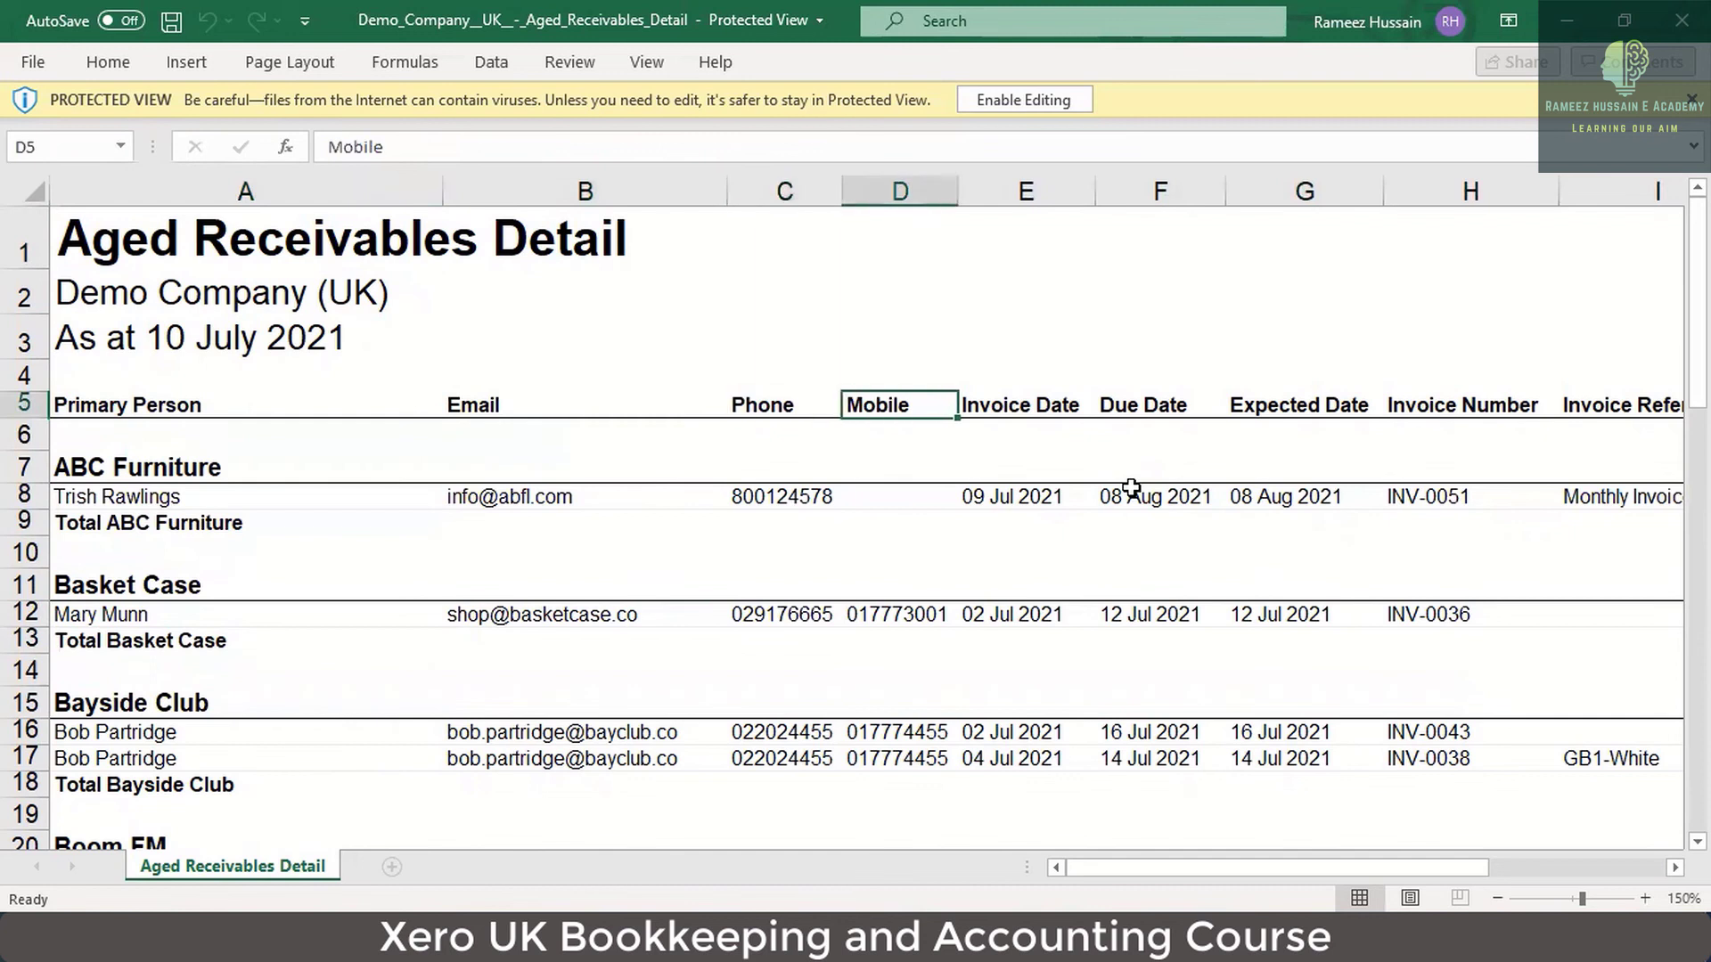
key("Right")
key("Right")
key("Right")
key("Right")
key("Right")
key("Right")
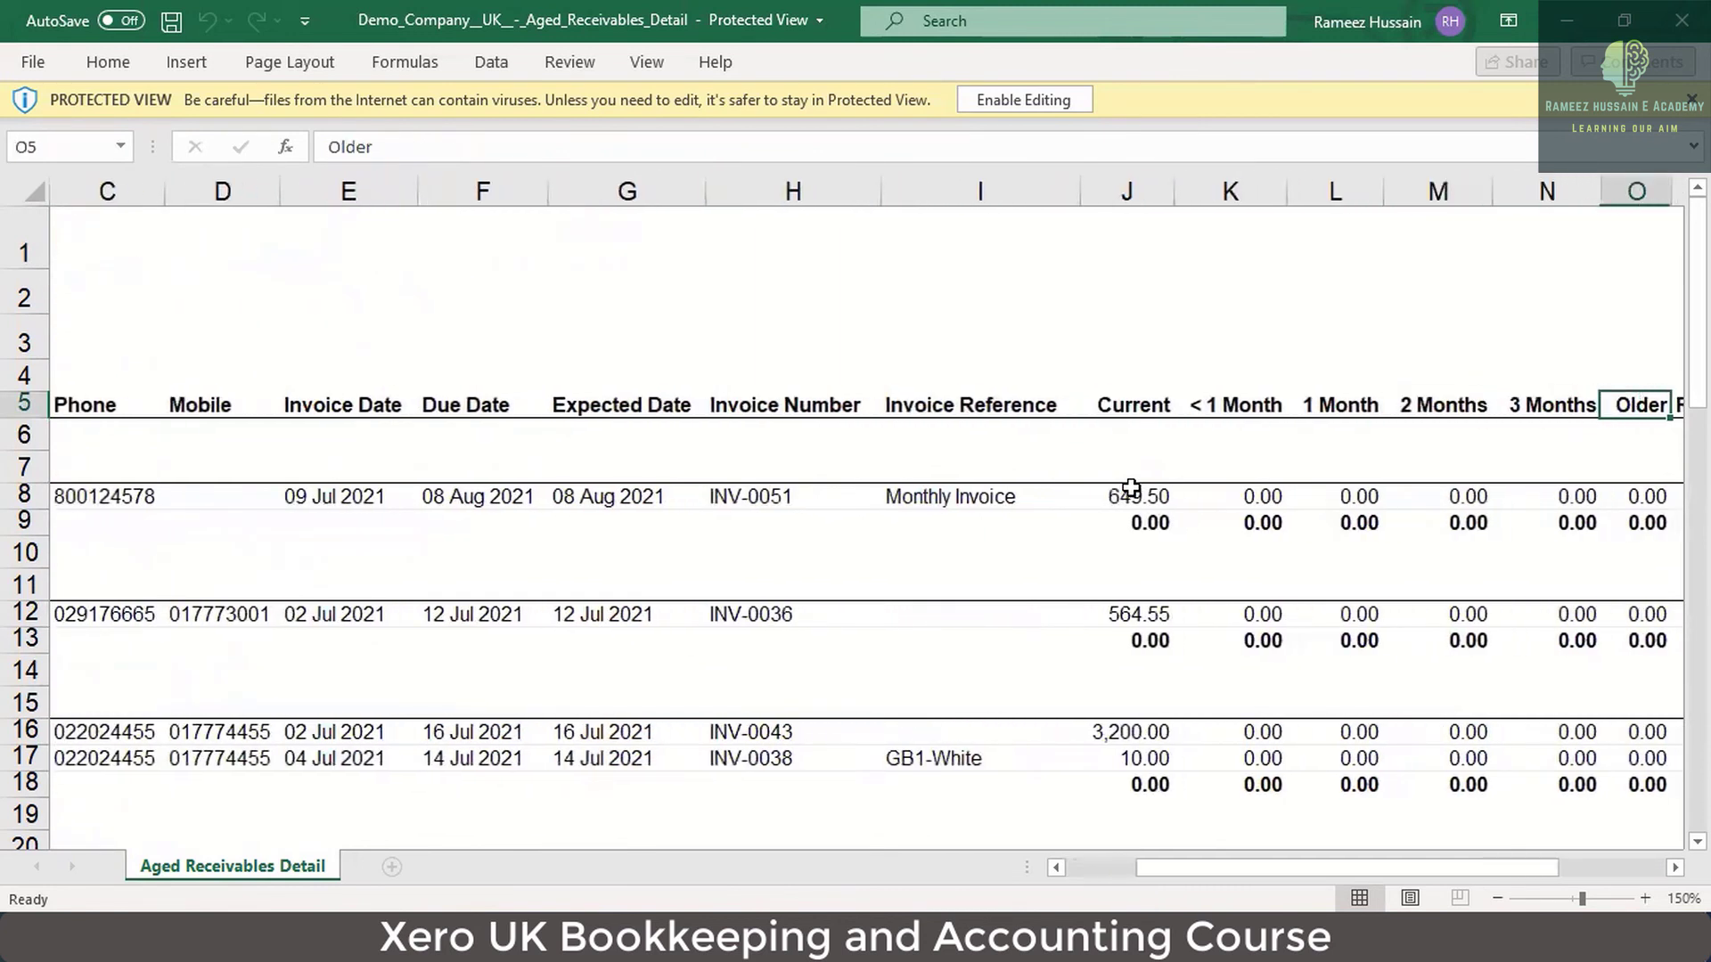
key("Left")
key("Left")
key("Left")
key("Left")
key("Left")
key("Left")
key("Left")
key("Left")
key("Left")
key("Left")
key("Left")
key("Left")
key("Left")
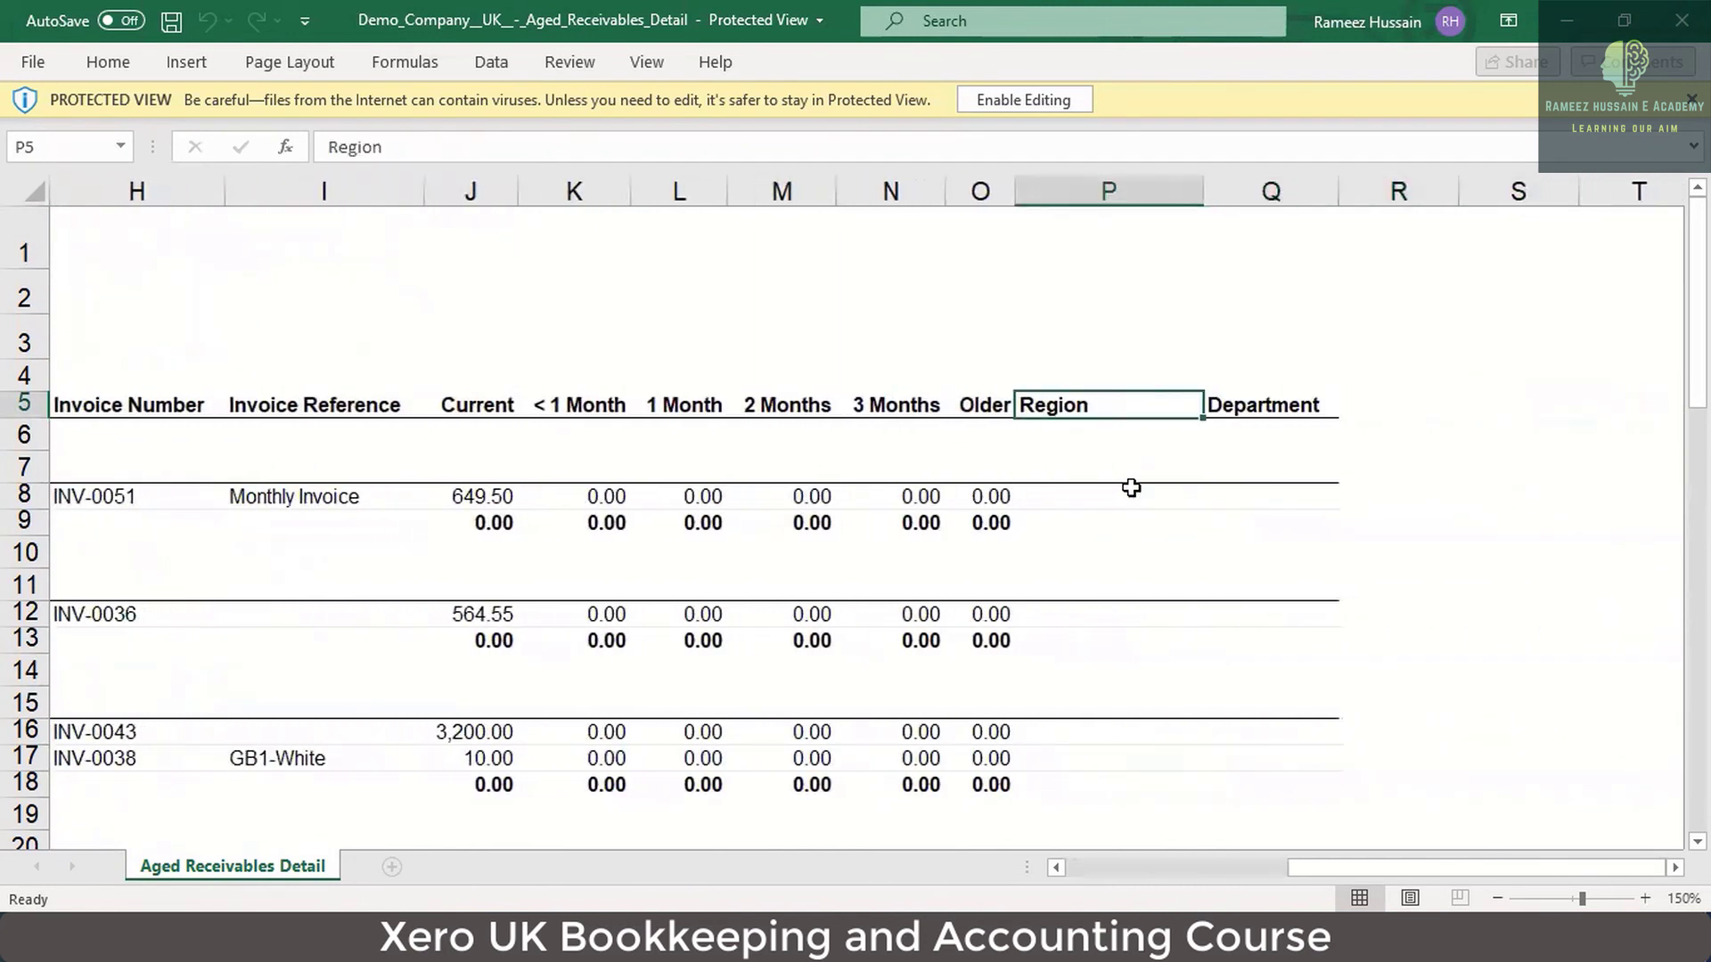
key("Left")
key("Left")
key("Left")
key("Left")
key("Left")
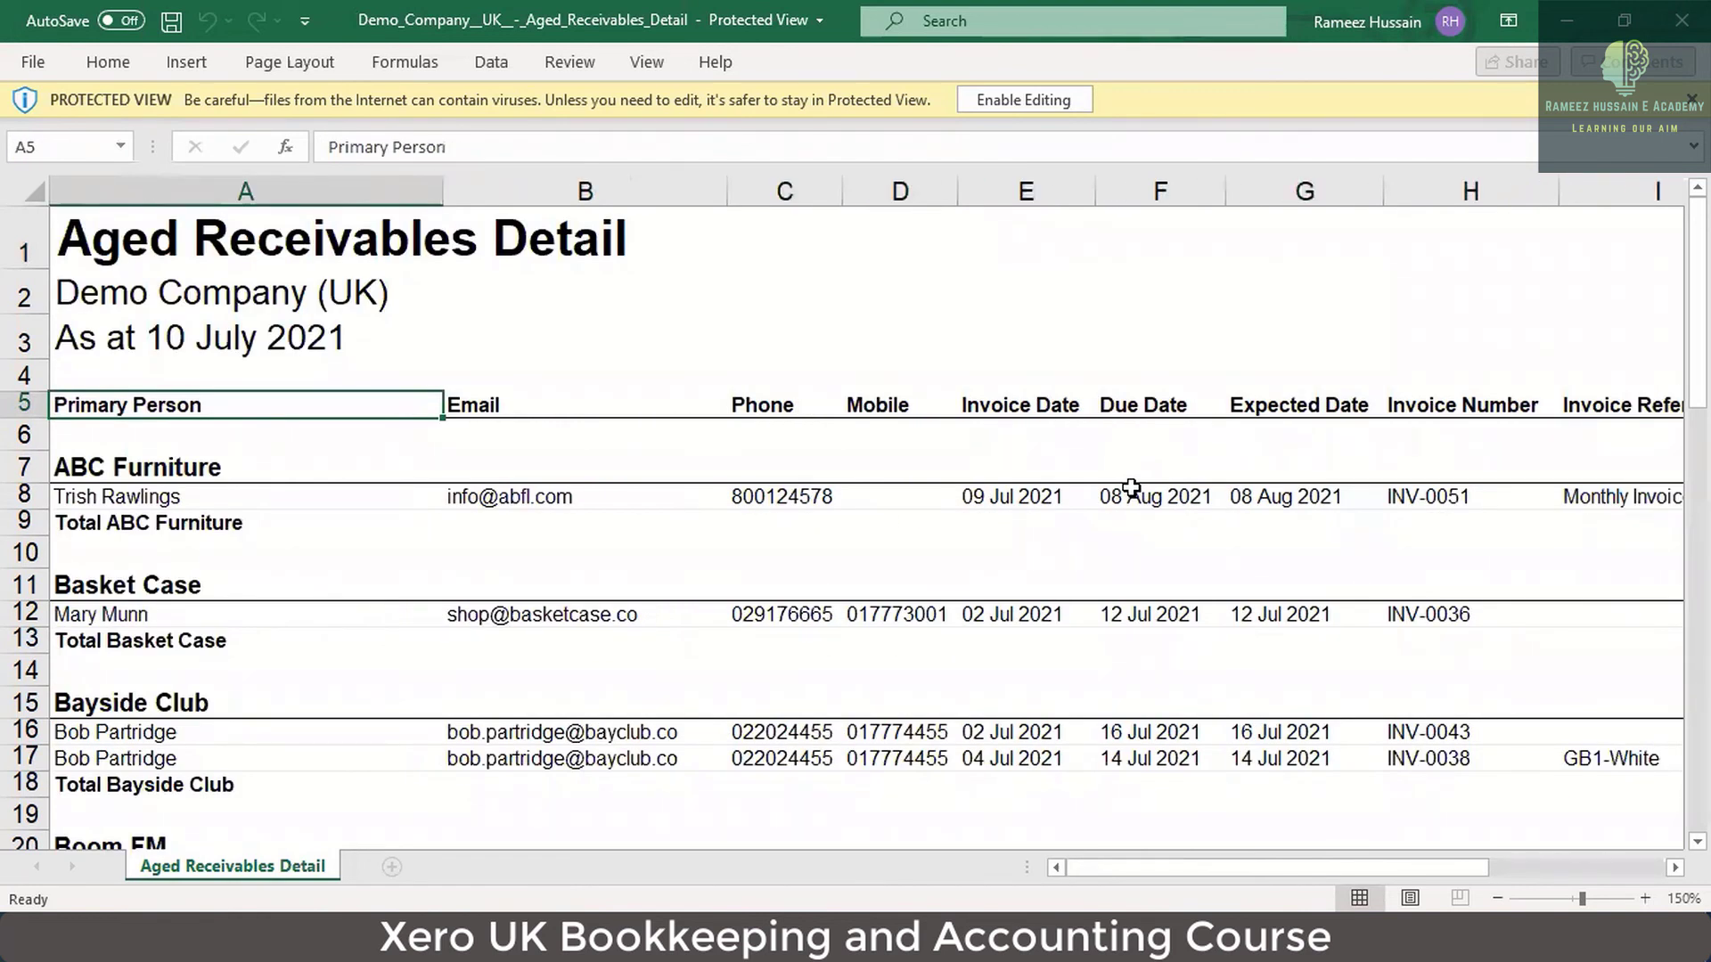
Step: Select the data from the header row to the last cell, and enable editing of the protected workbook
key("ctrl+shift+End")
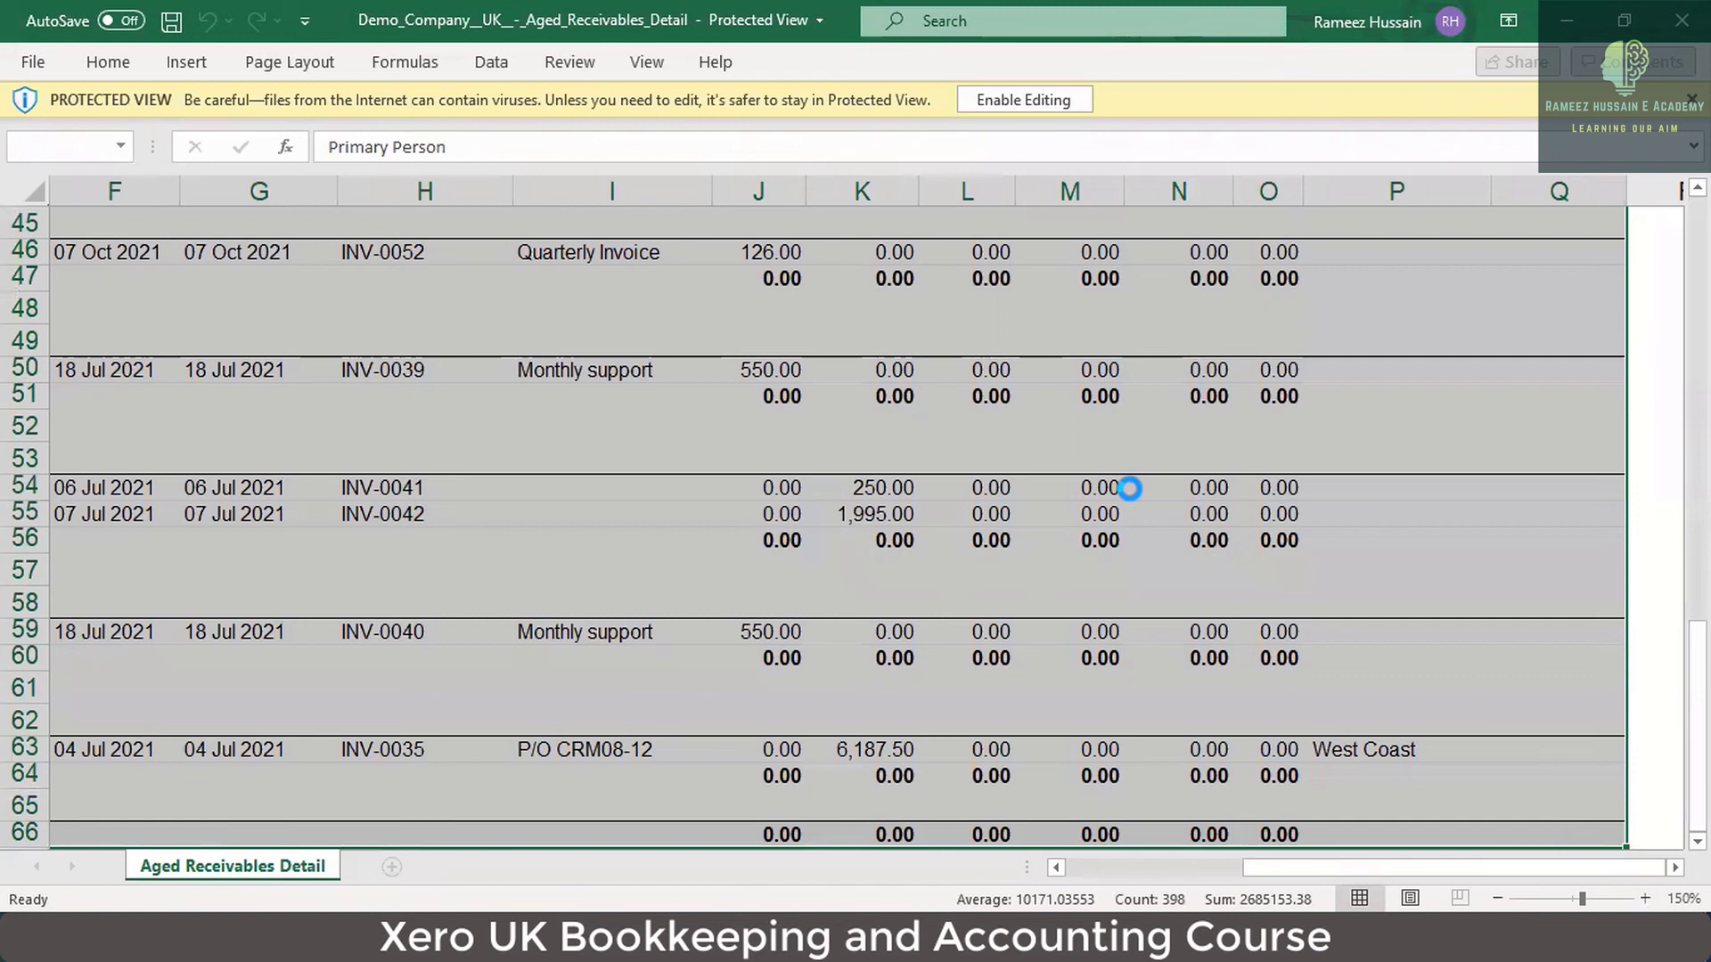
left_click(1023, 100)
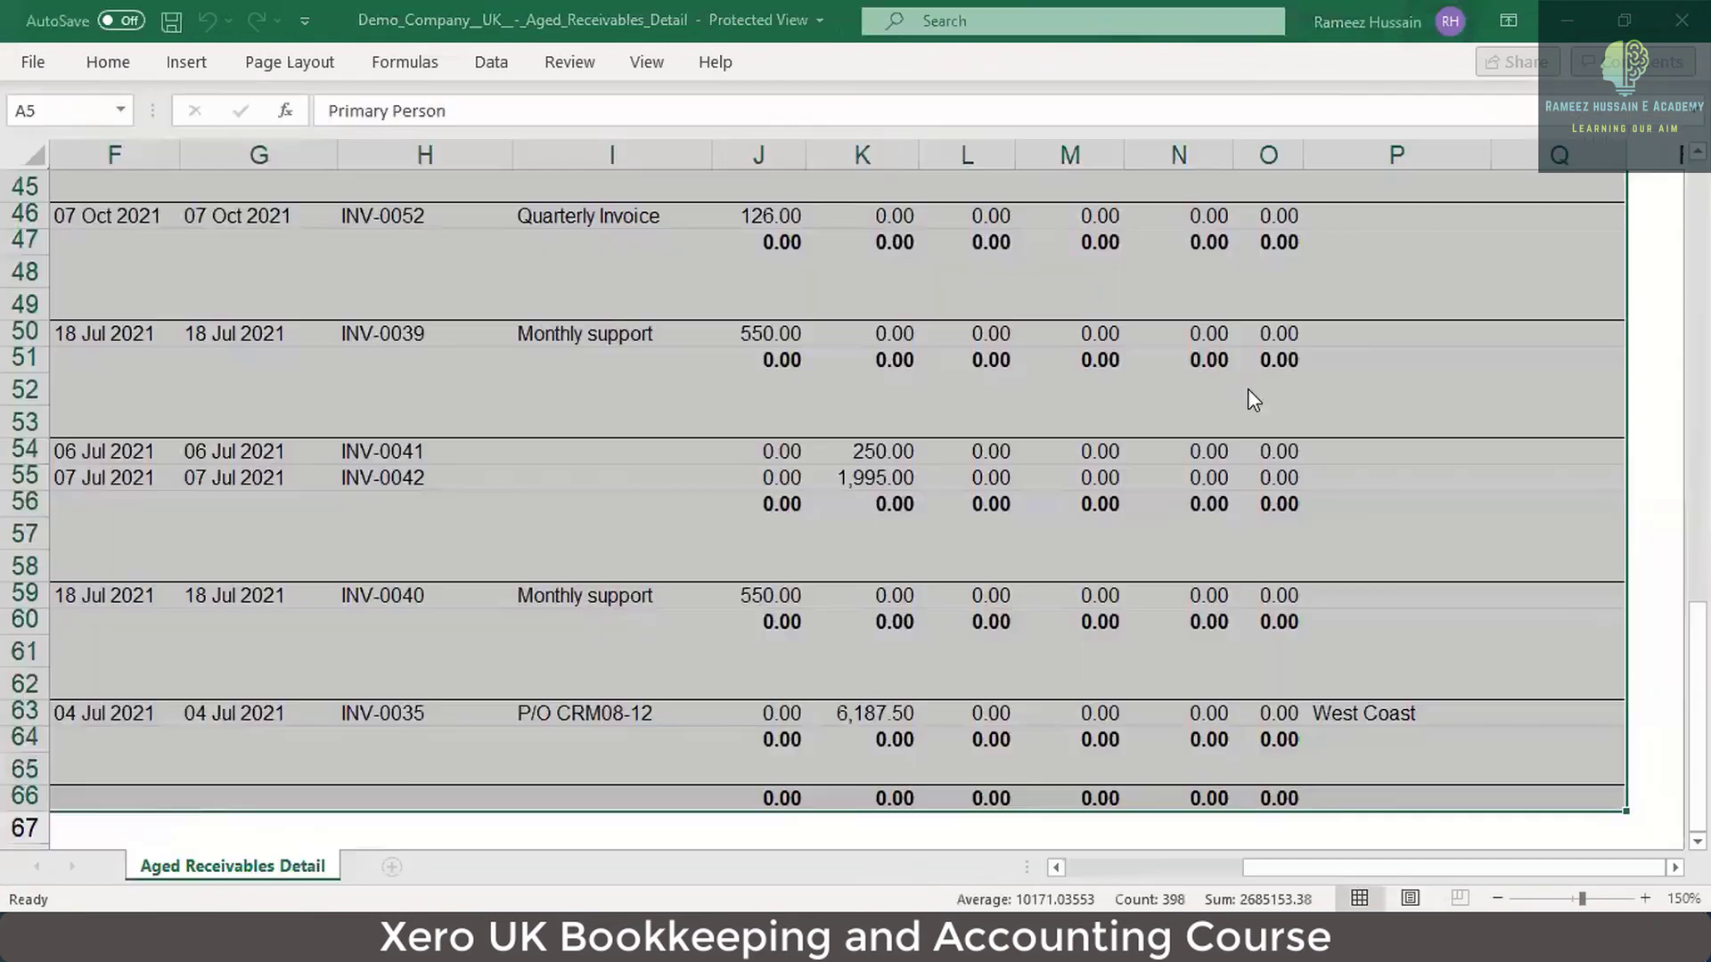
left_click(255, 372)
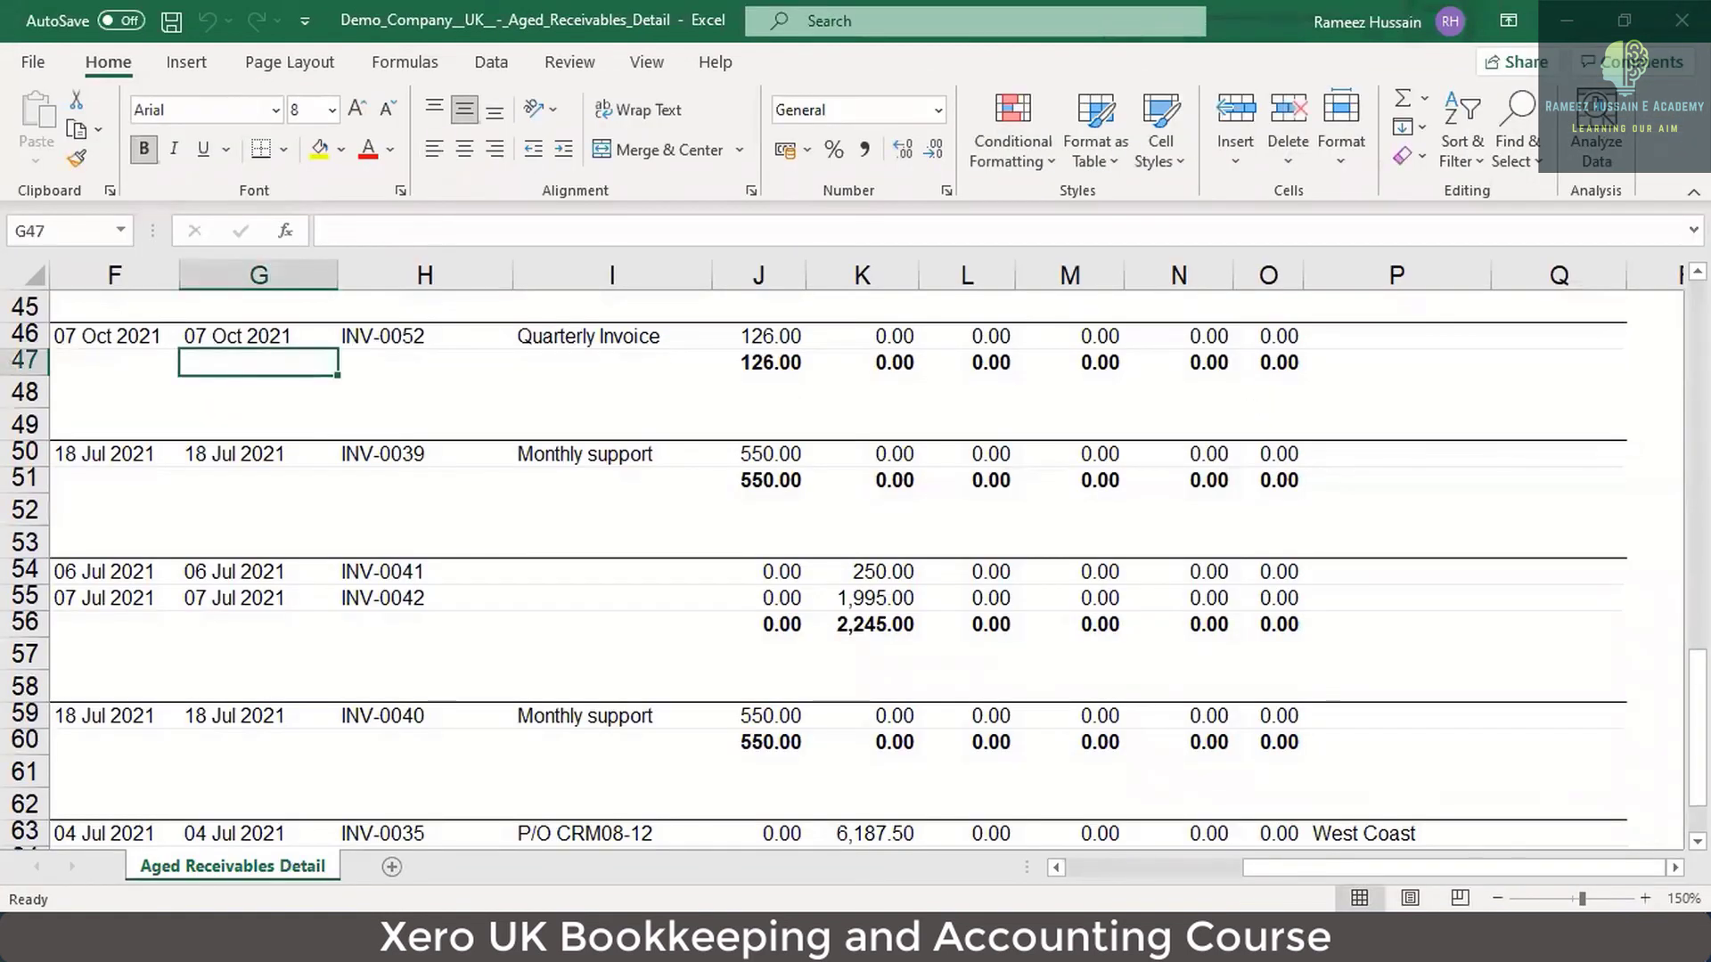
Step: Select the report table from the Primary Person heading in A5 to the last total row and add filters to the headings
left_click_drag(1697, 704, 1698, 303)
left_click(668, 489)
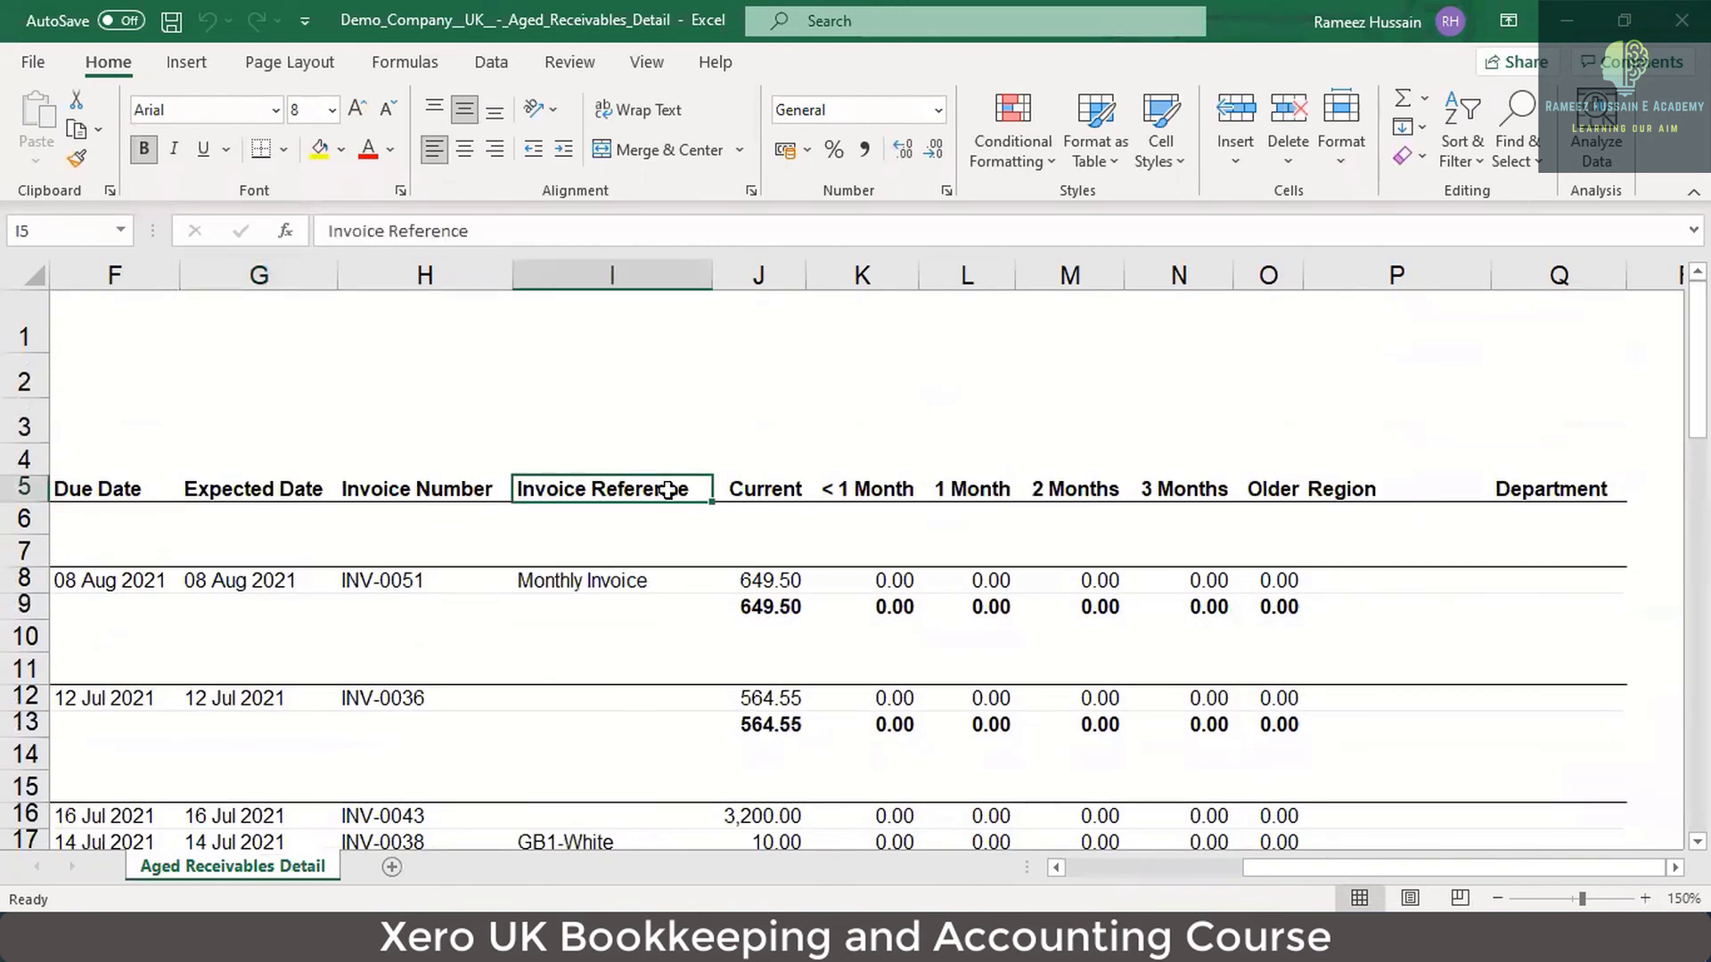
key("Left")
key("Left")
key("Left")
key("Left")
key("Left")
key("Left")
key("Left")
key("Left")
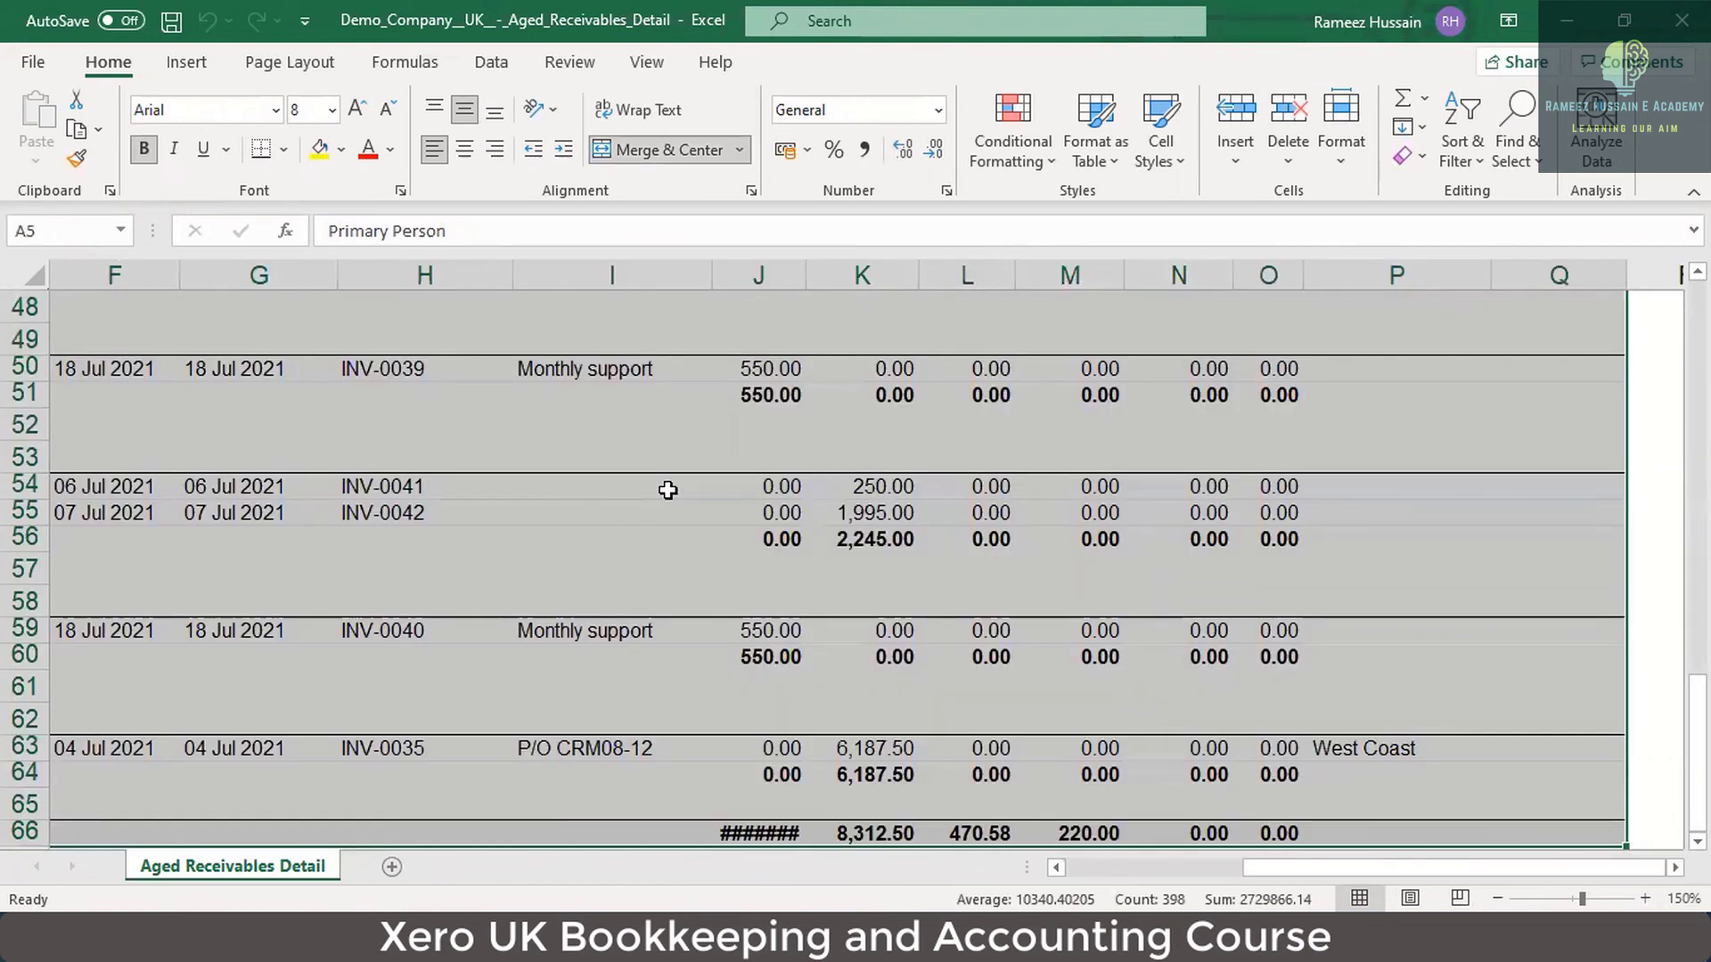
key("ctrl+shift+l")
Step: Filter the Current column to exclude the 0.00 and blank entries
left_click_drag(1697, 737, 1696, 338)
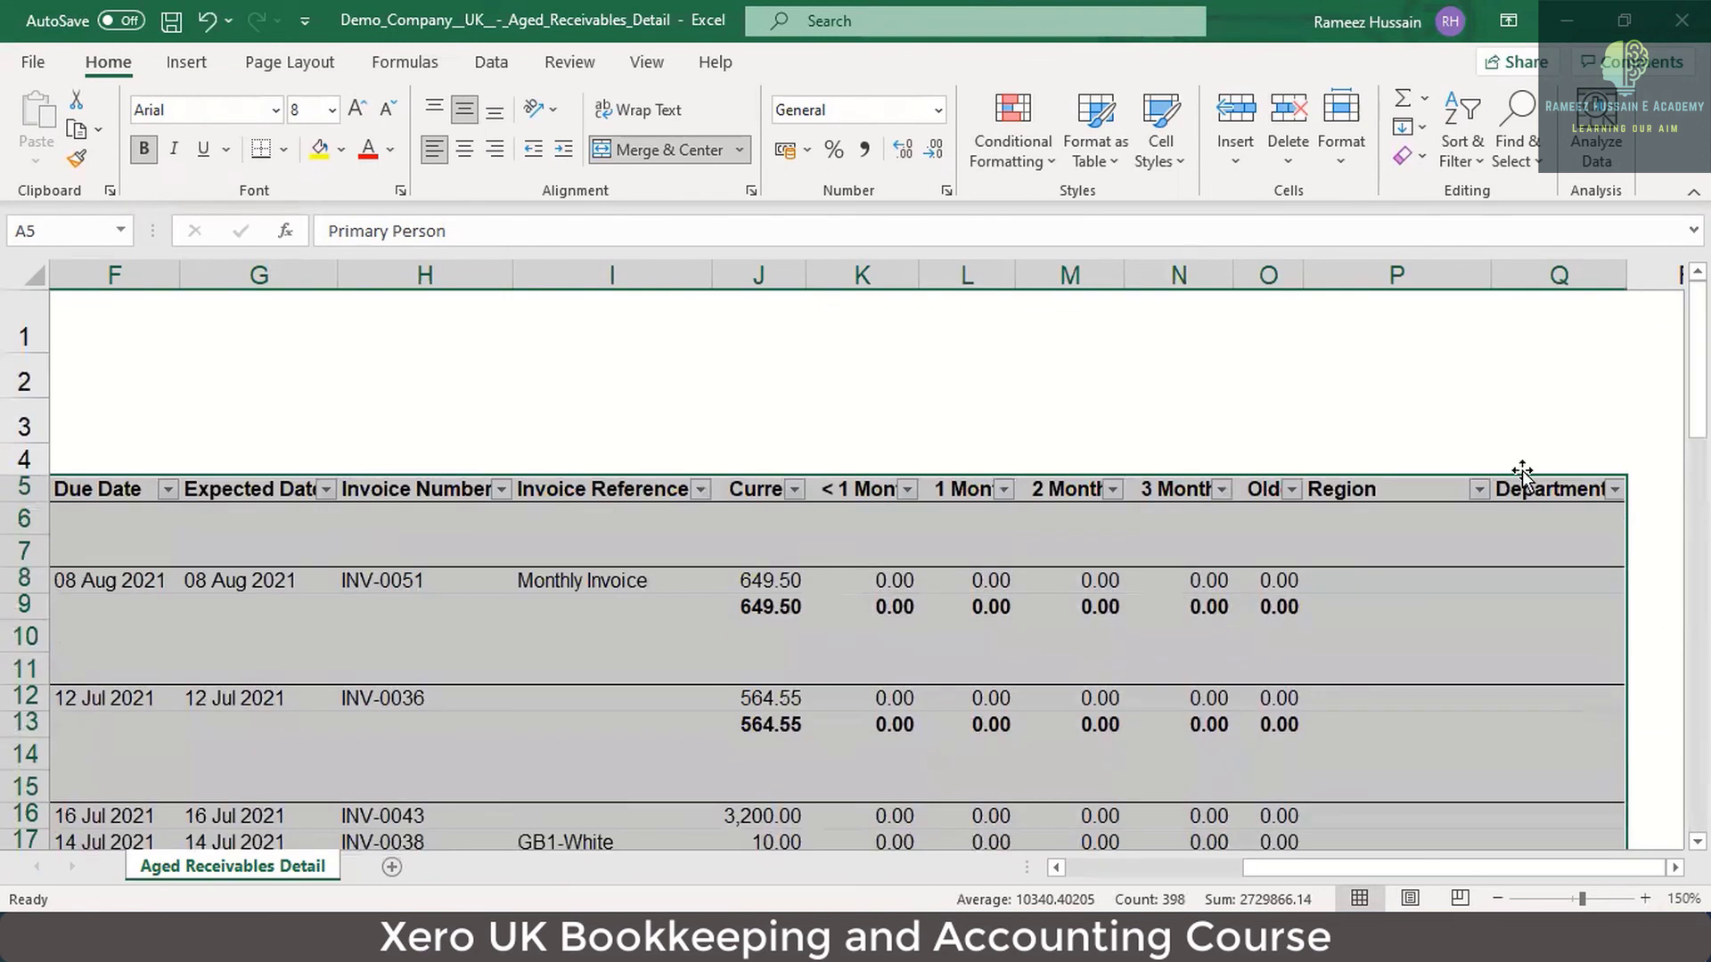
left_click(1486, 526)
left_click(1420, 489)
key("Left")
key("Left")
key("Left")
key("Left")
key("Left")
key("Left")
key("Left")
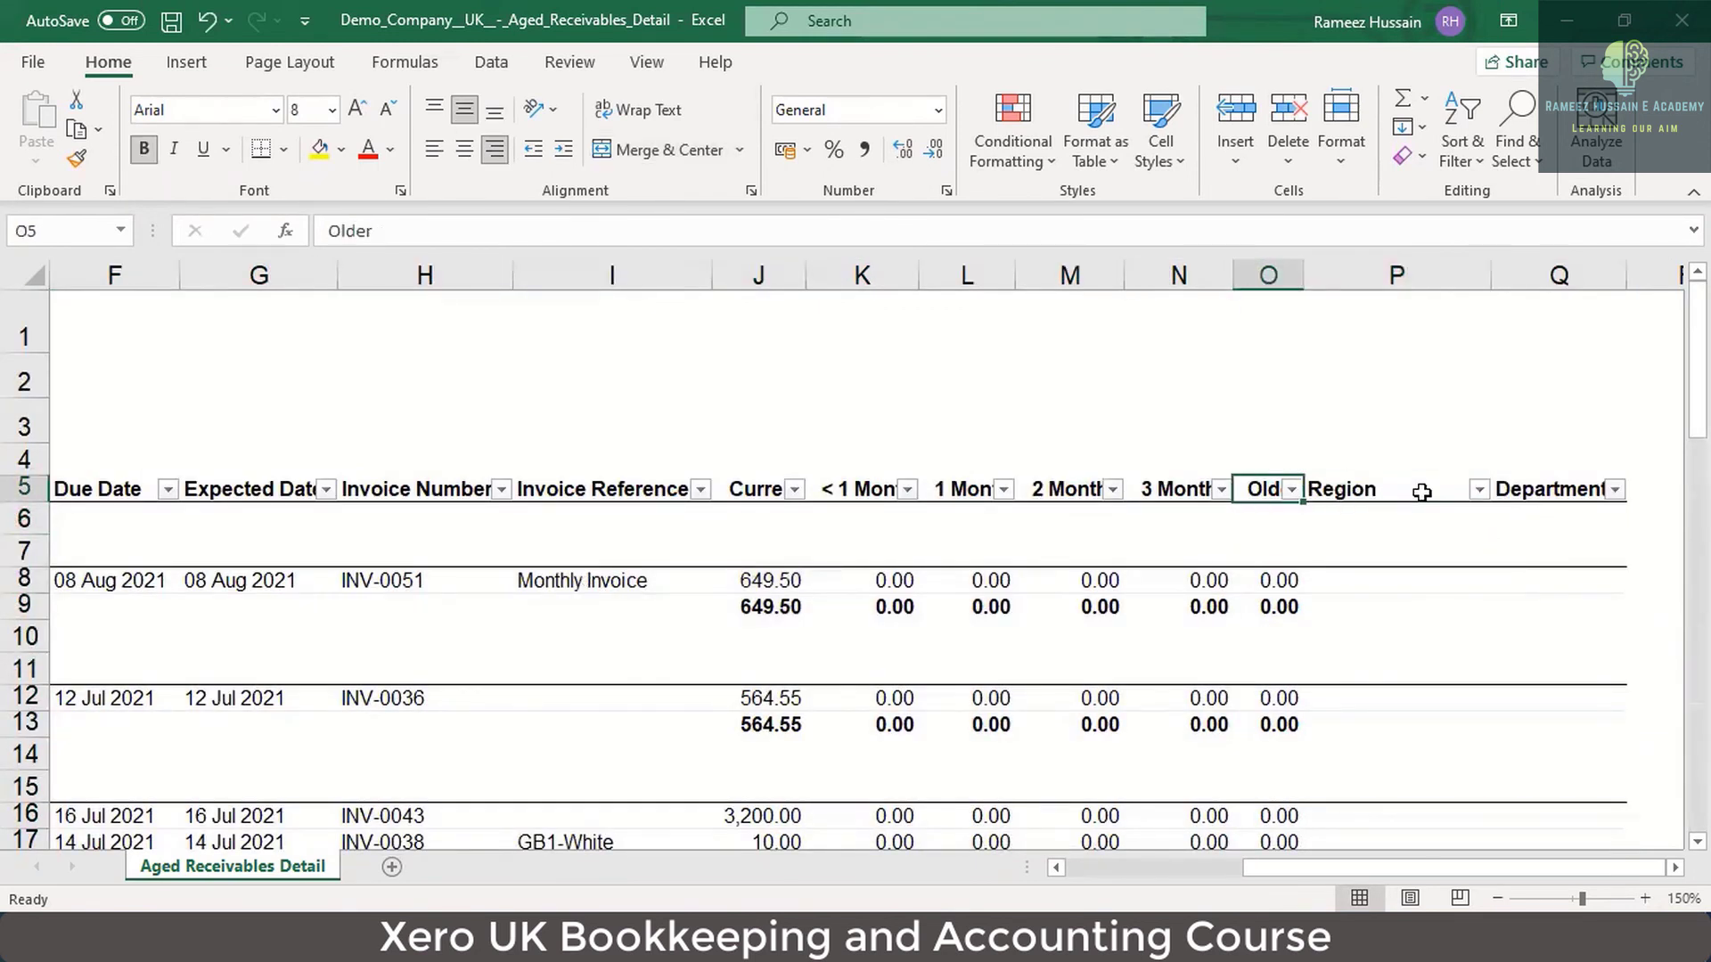
key("Right")
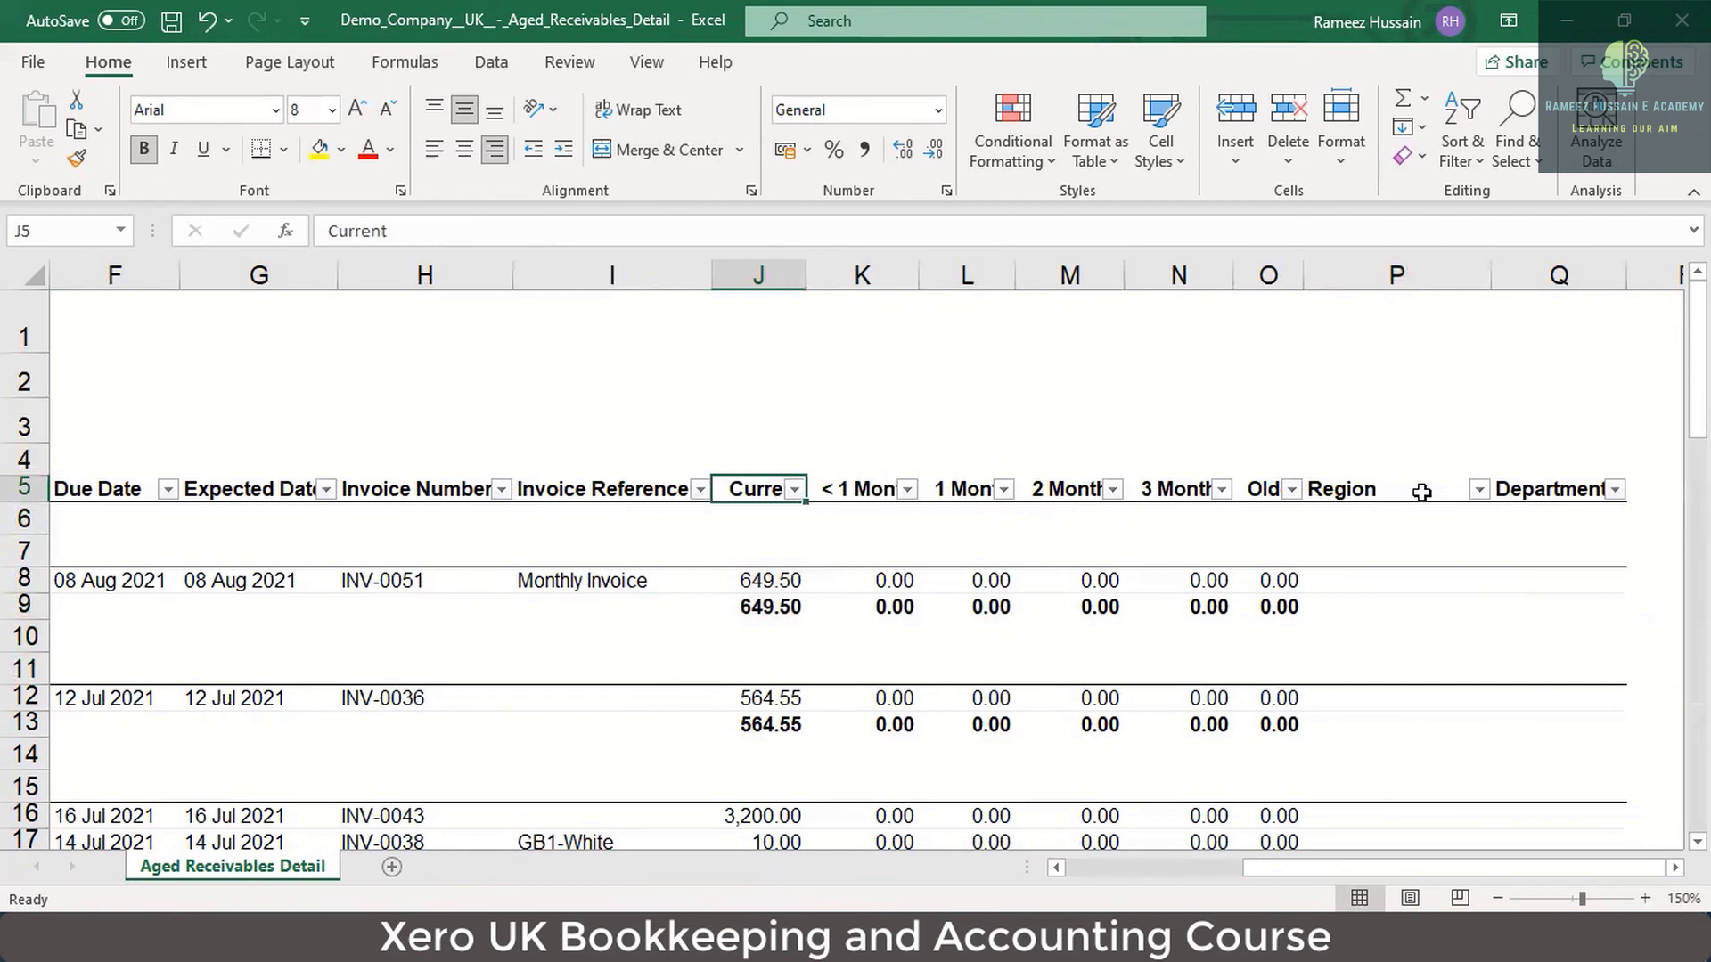
left_click(793, 490)
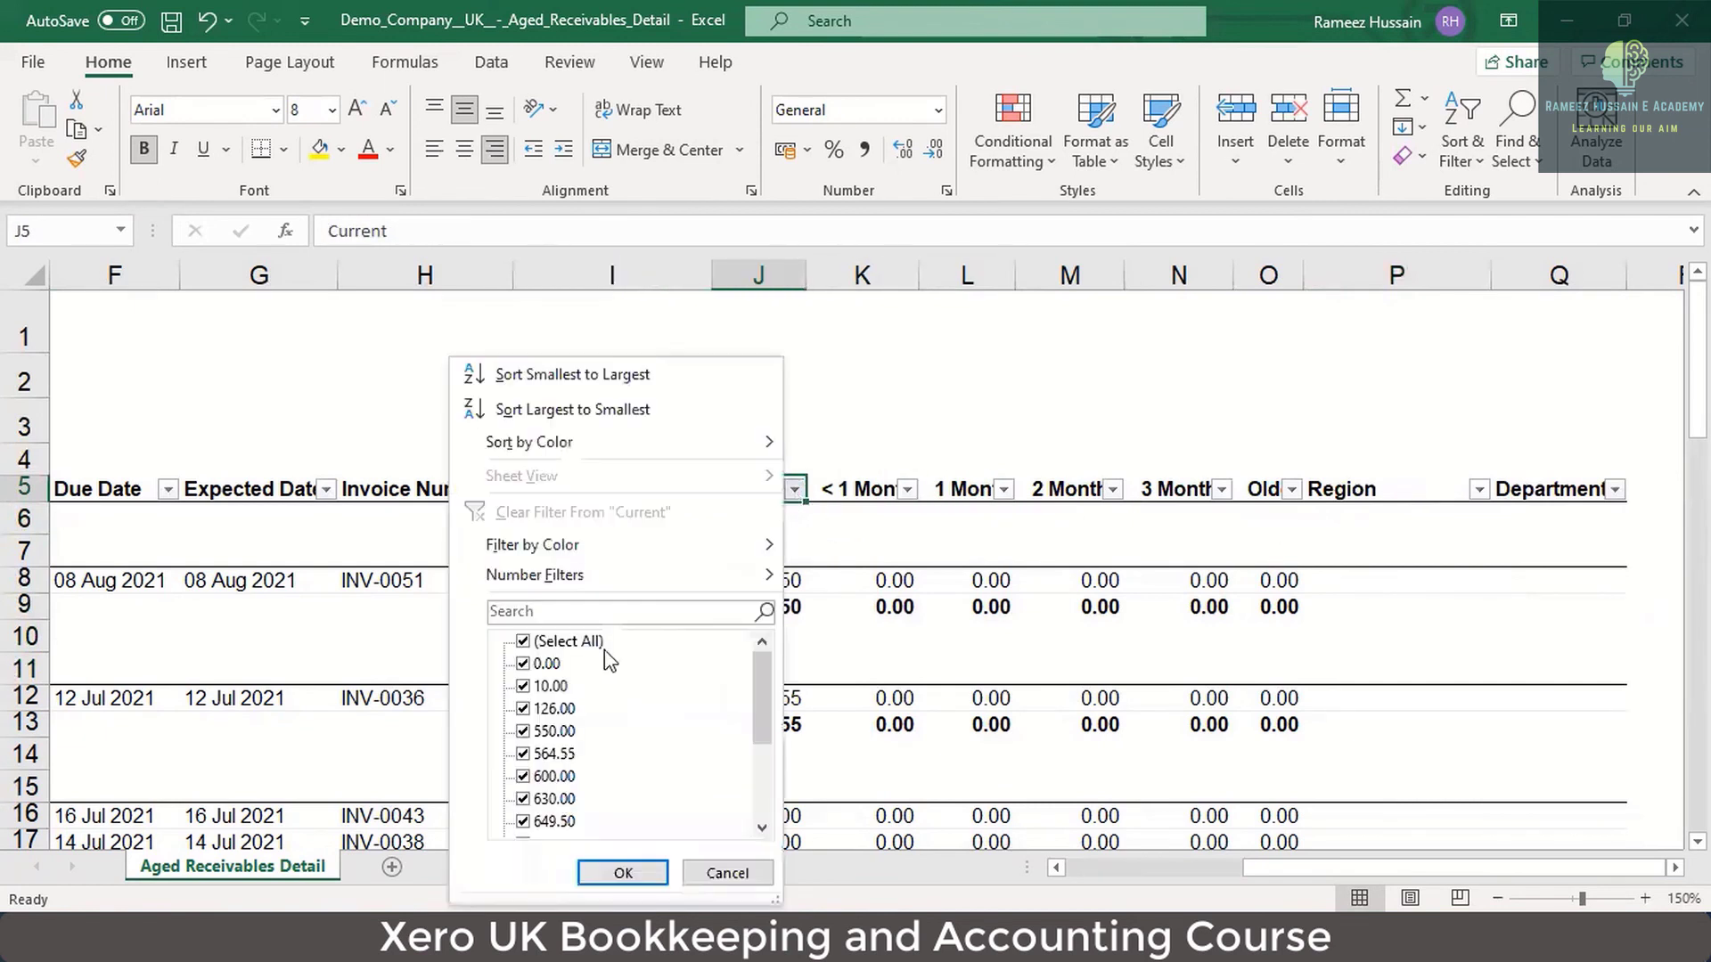
left_click(545, 664)
left_click_drag(758, 683, 757, 746)
left_click(557, 822)
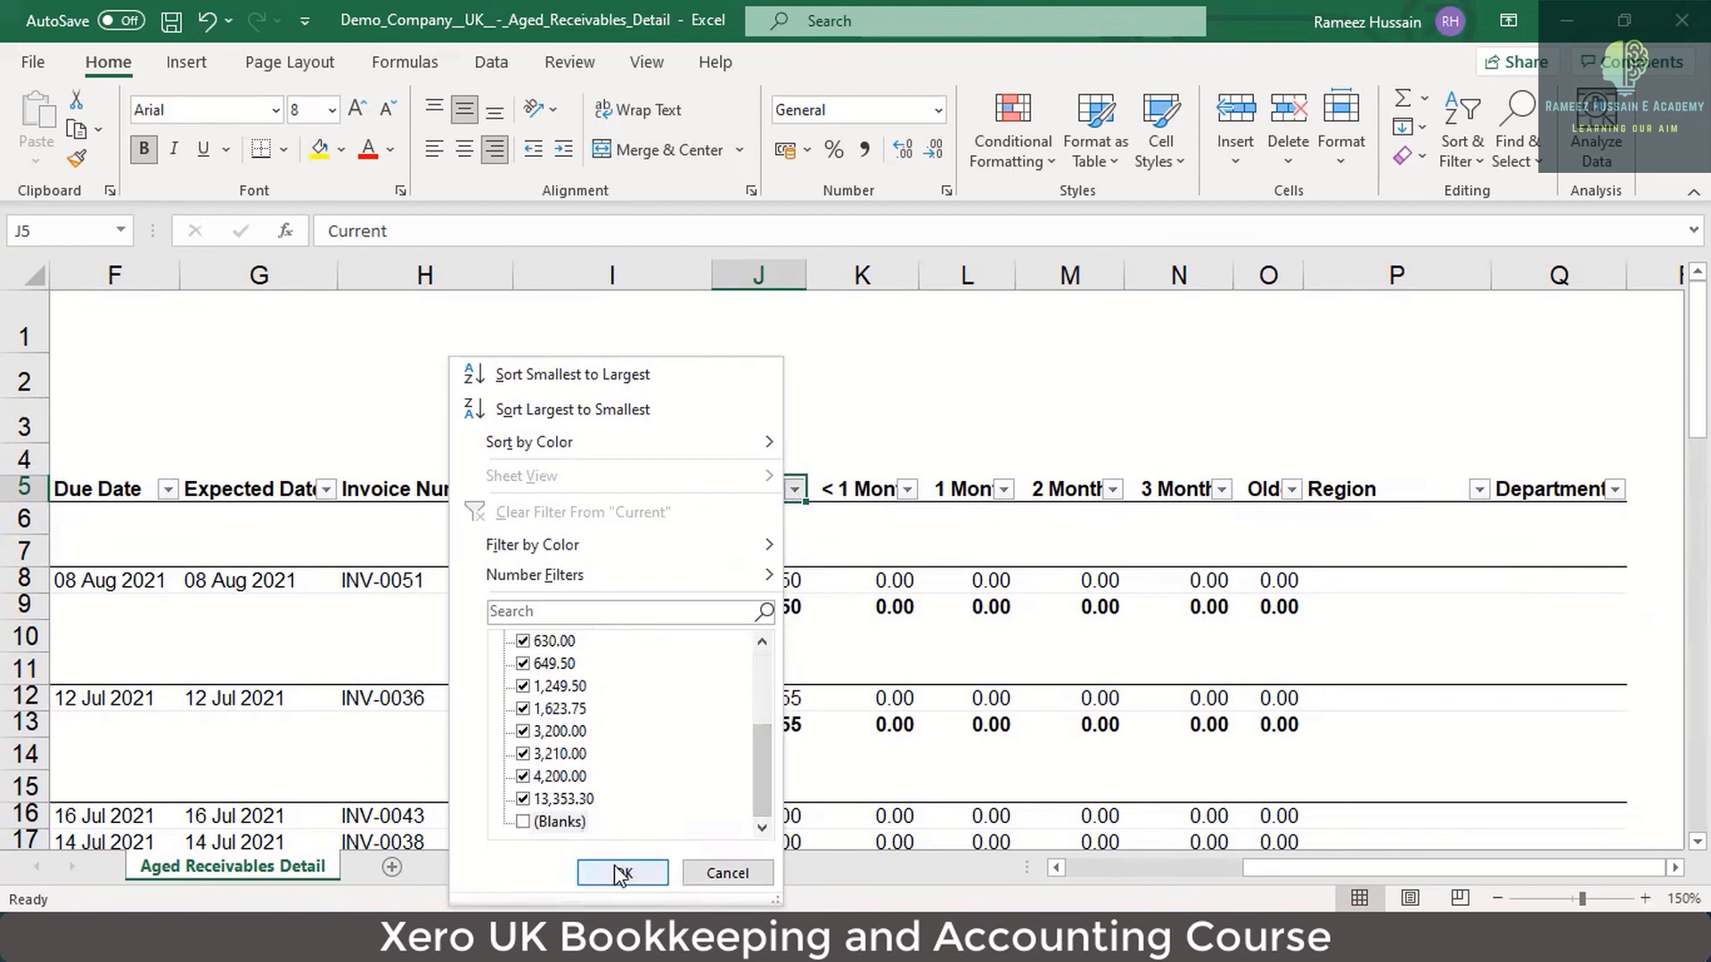
mouse_move(764, 764)
left_mouse_down()
mouse_move(763, 657)
mouse_move(760, 766)
left_mouse_up()
left_click(624, 873)
Step: Look through the filtered invoice rows in the Current column
left_click(720, 526)
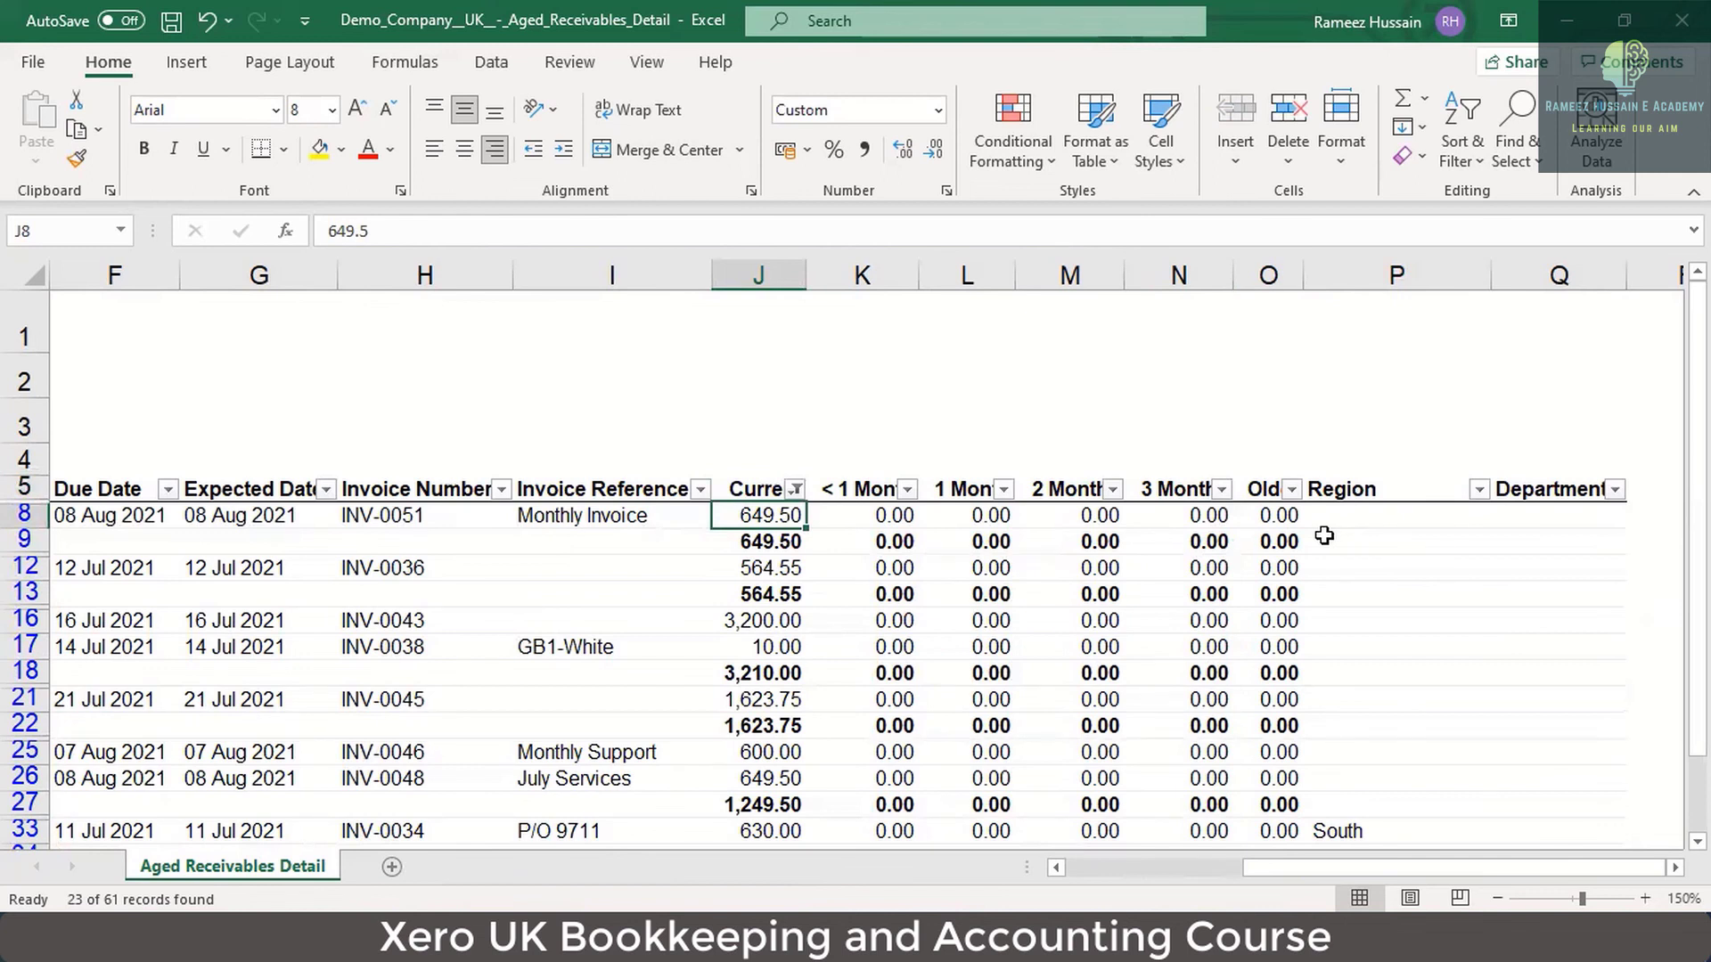
key("ctrl+Down")
key("Up")
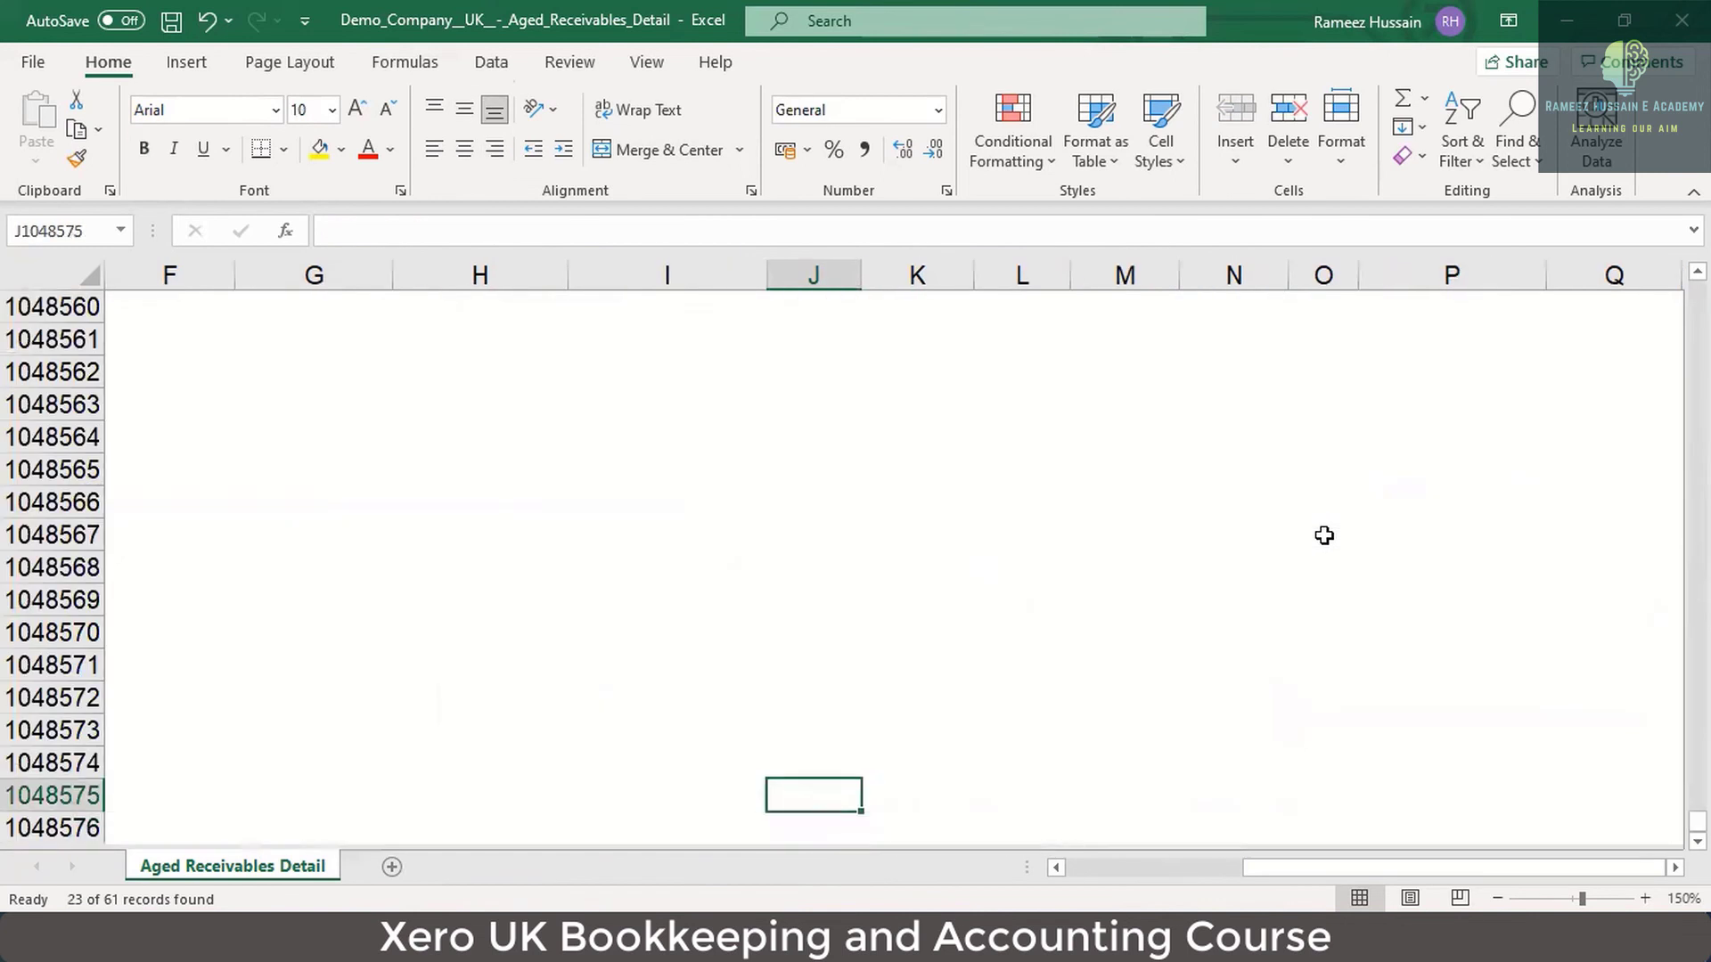
key("ctrl+Up")
key("ctrl+Up")
scroll(1324, 535, "up", 1)
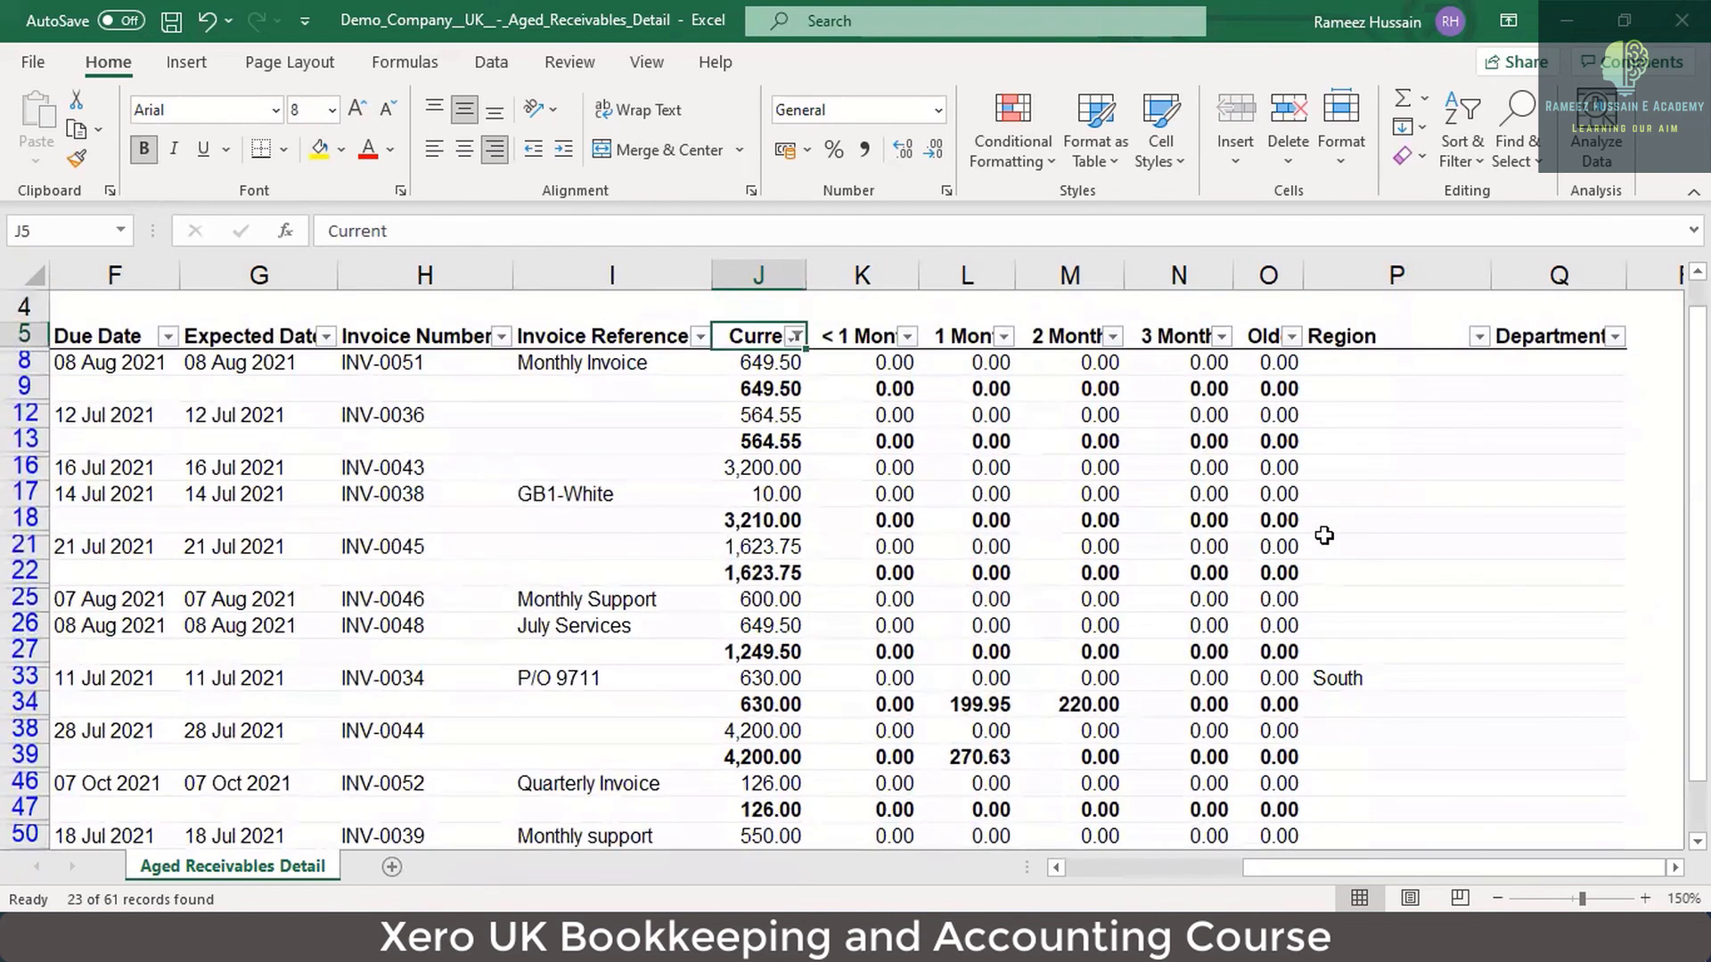
key("Down")
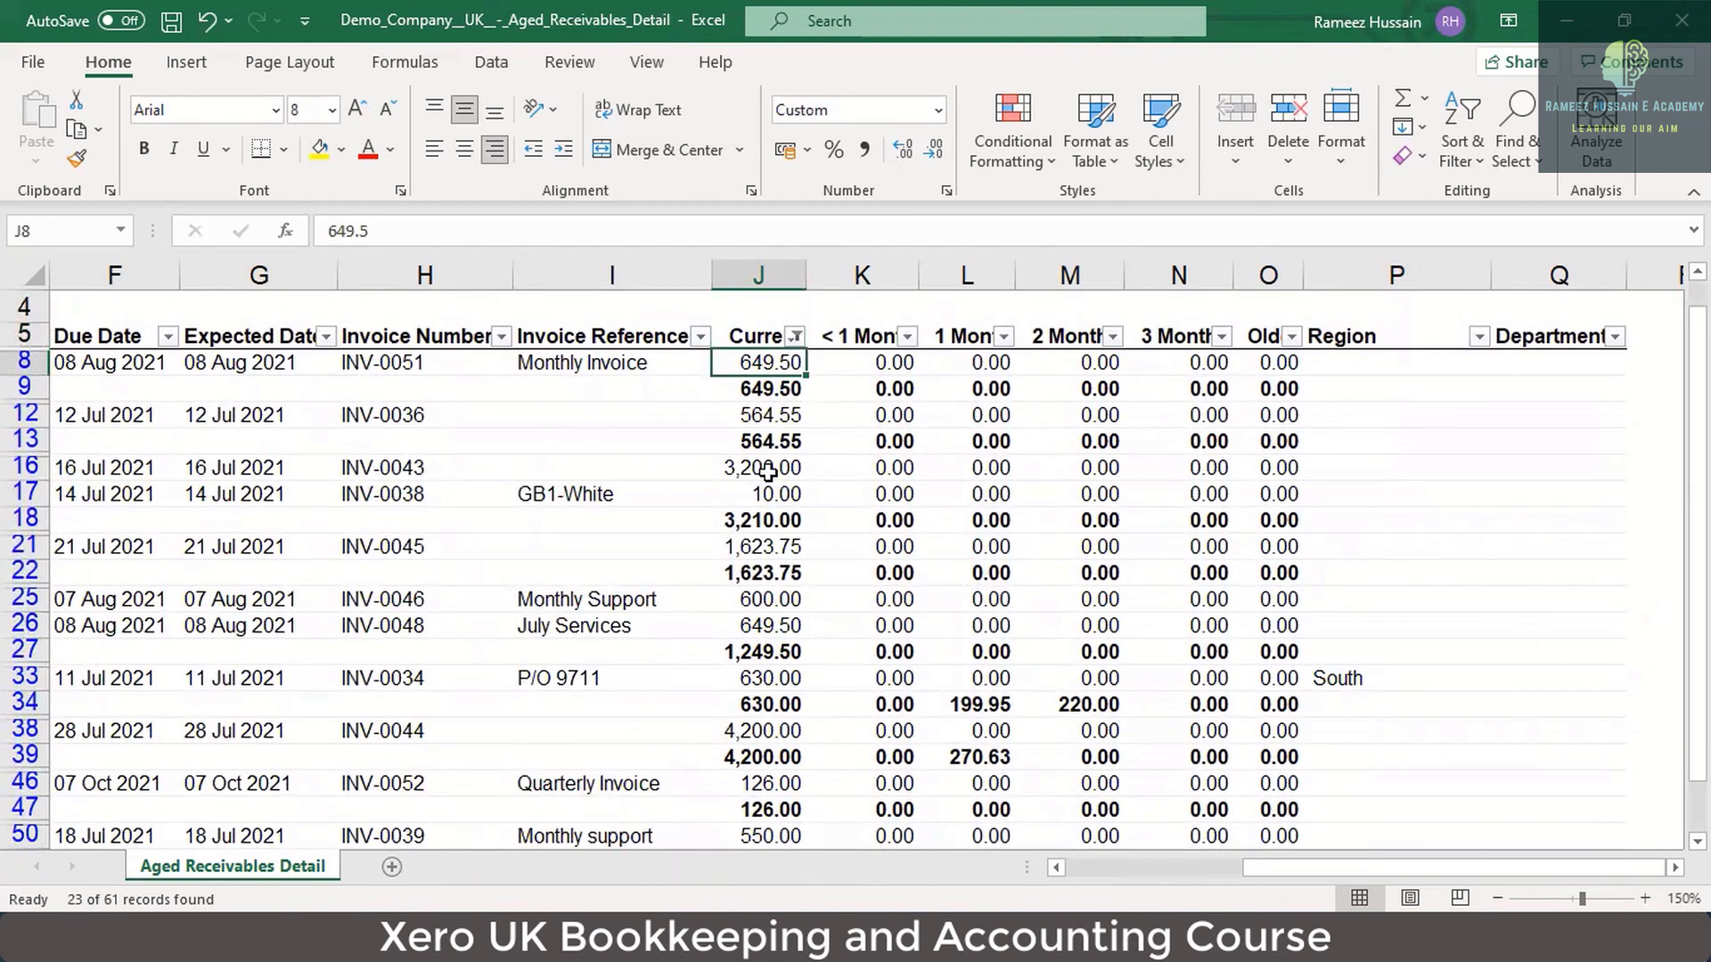
Step: Change the Current column's filter to include only the 0.00 and blank entries
left_click(785, 339)
left_click(587, 638)
left_click(572, 635)
left_click(562, 656)
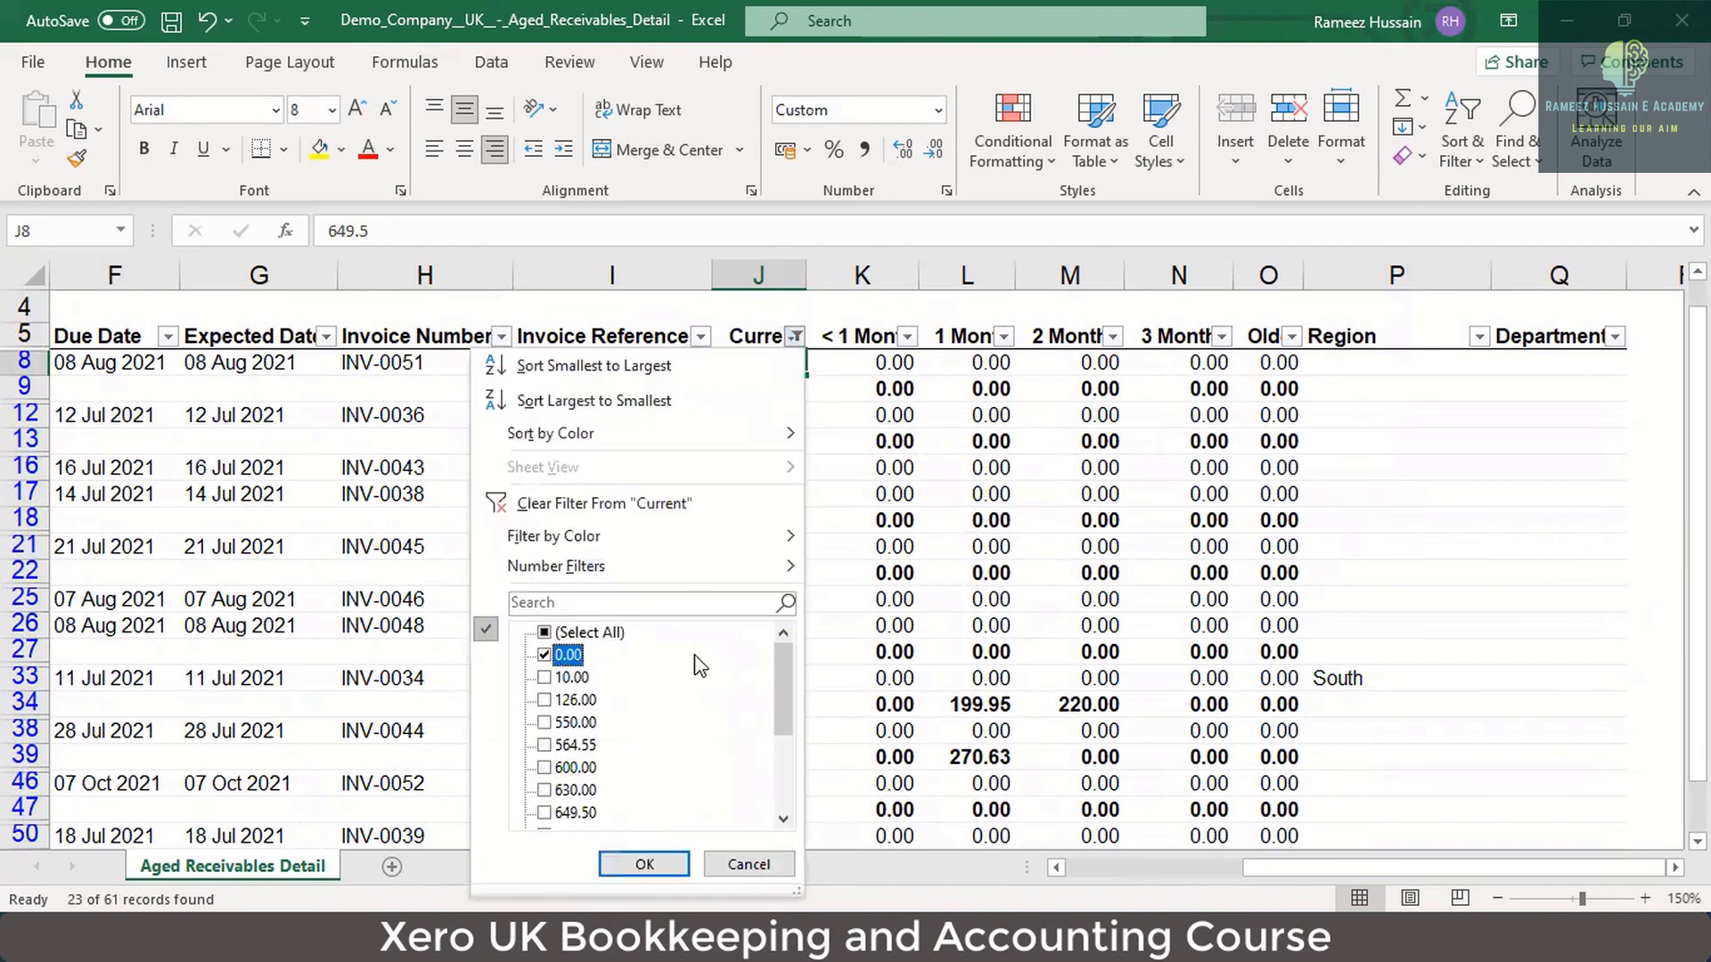
left_click_drag(783, 677, 784, 757)
left_click(588, 814)
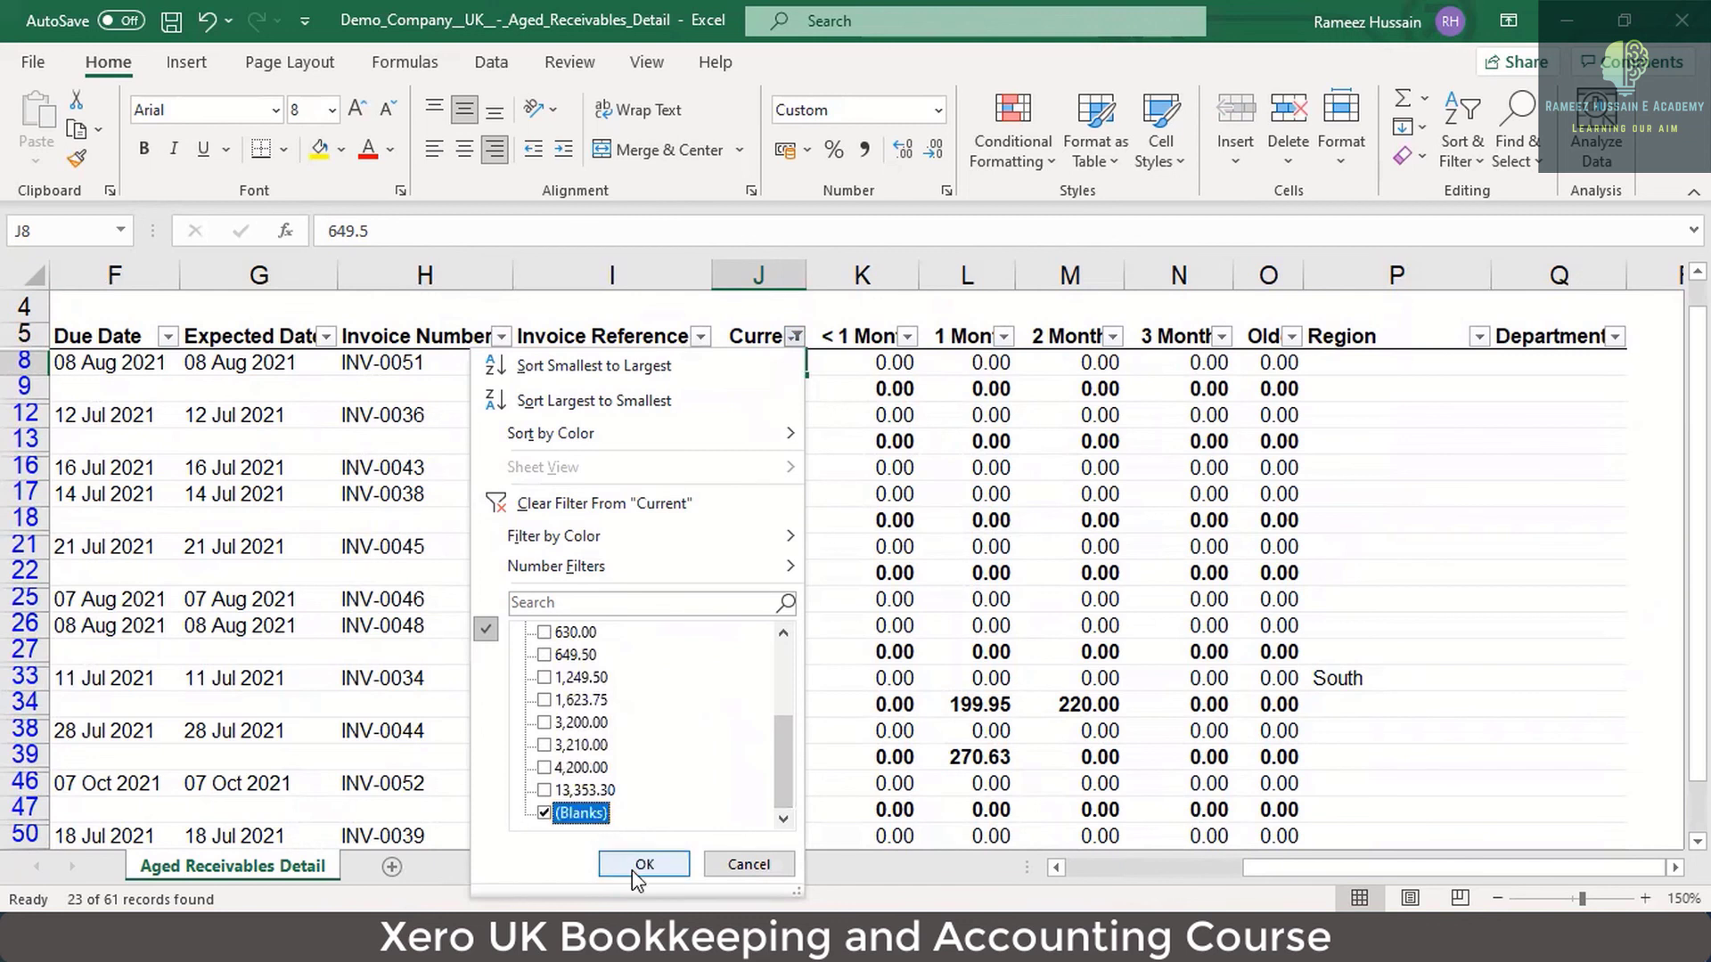
left_click(643, 864)
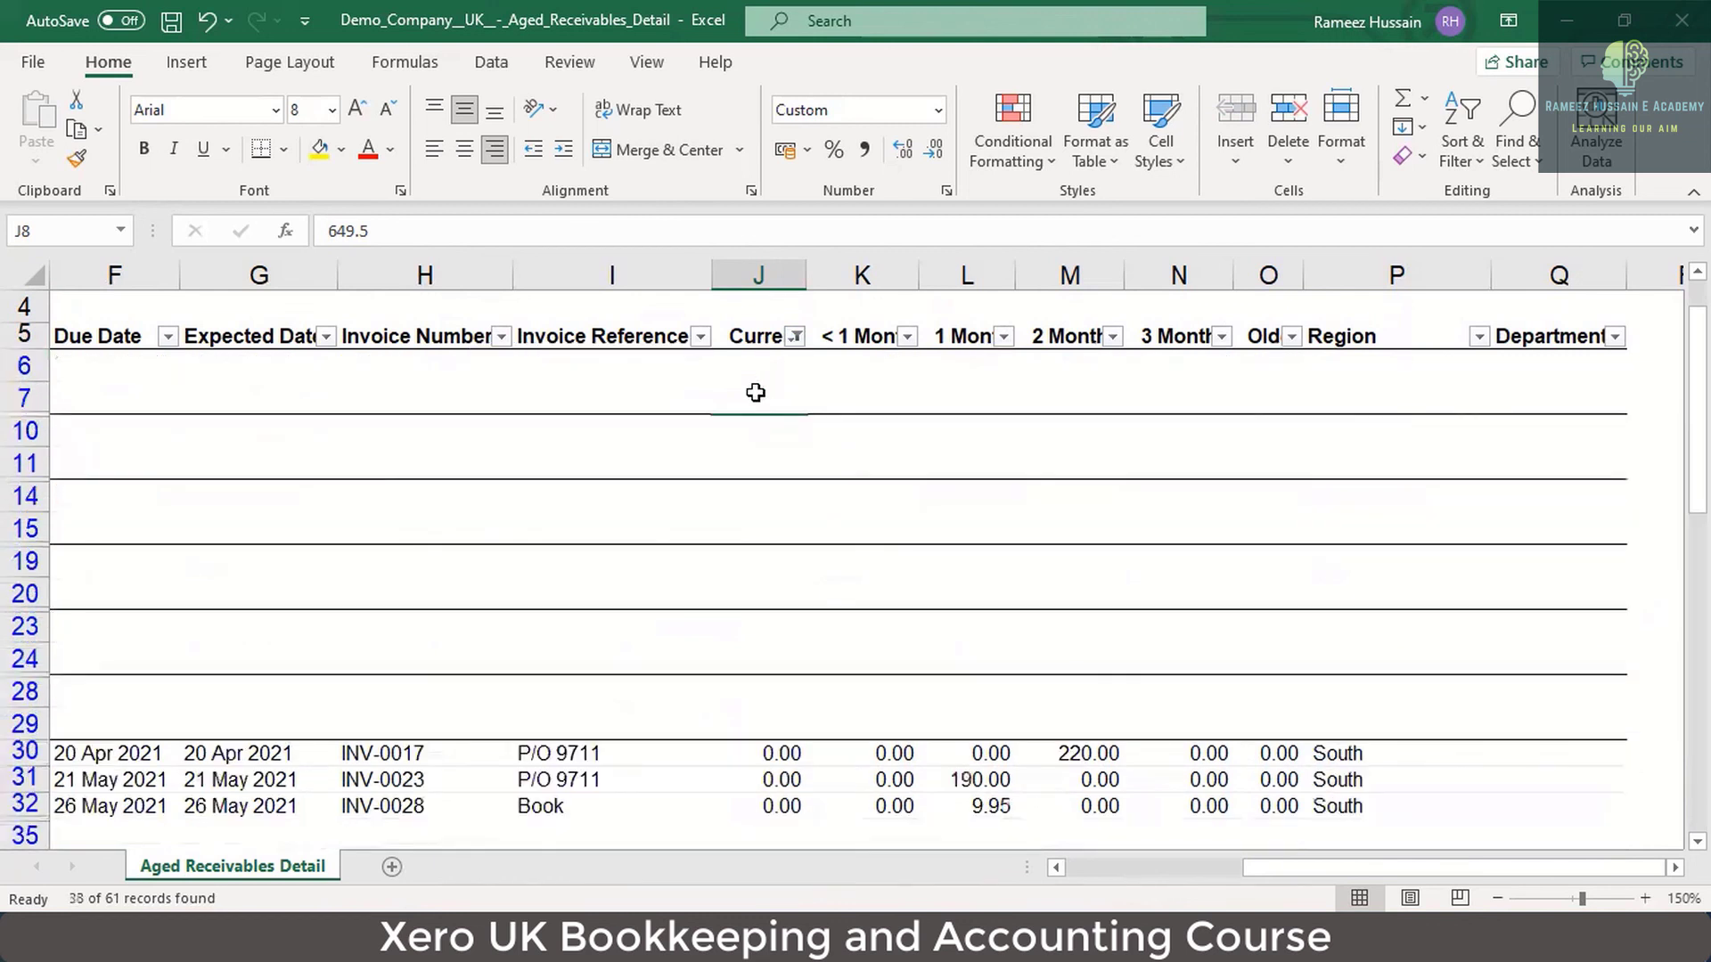
Step: Remove the blank entries from the Current column's filter, leaving only 0.00 selected
left_click(24, 399)
left_click(794, 336)
left_click_drag(775, 693, 778, 773)
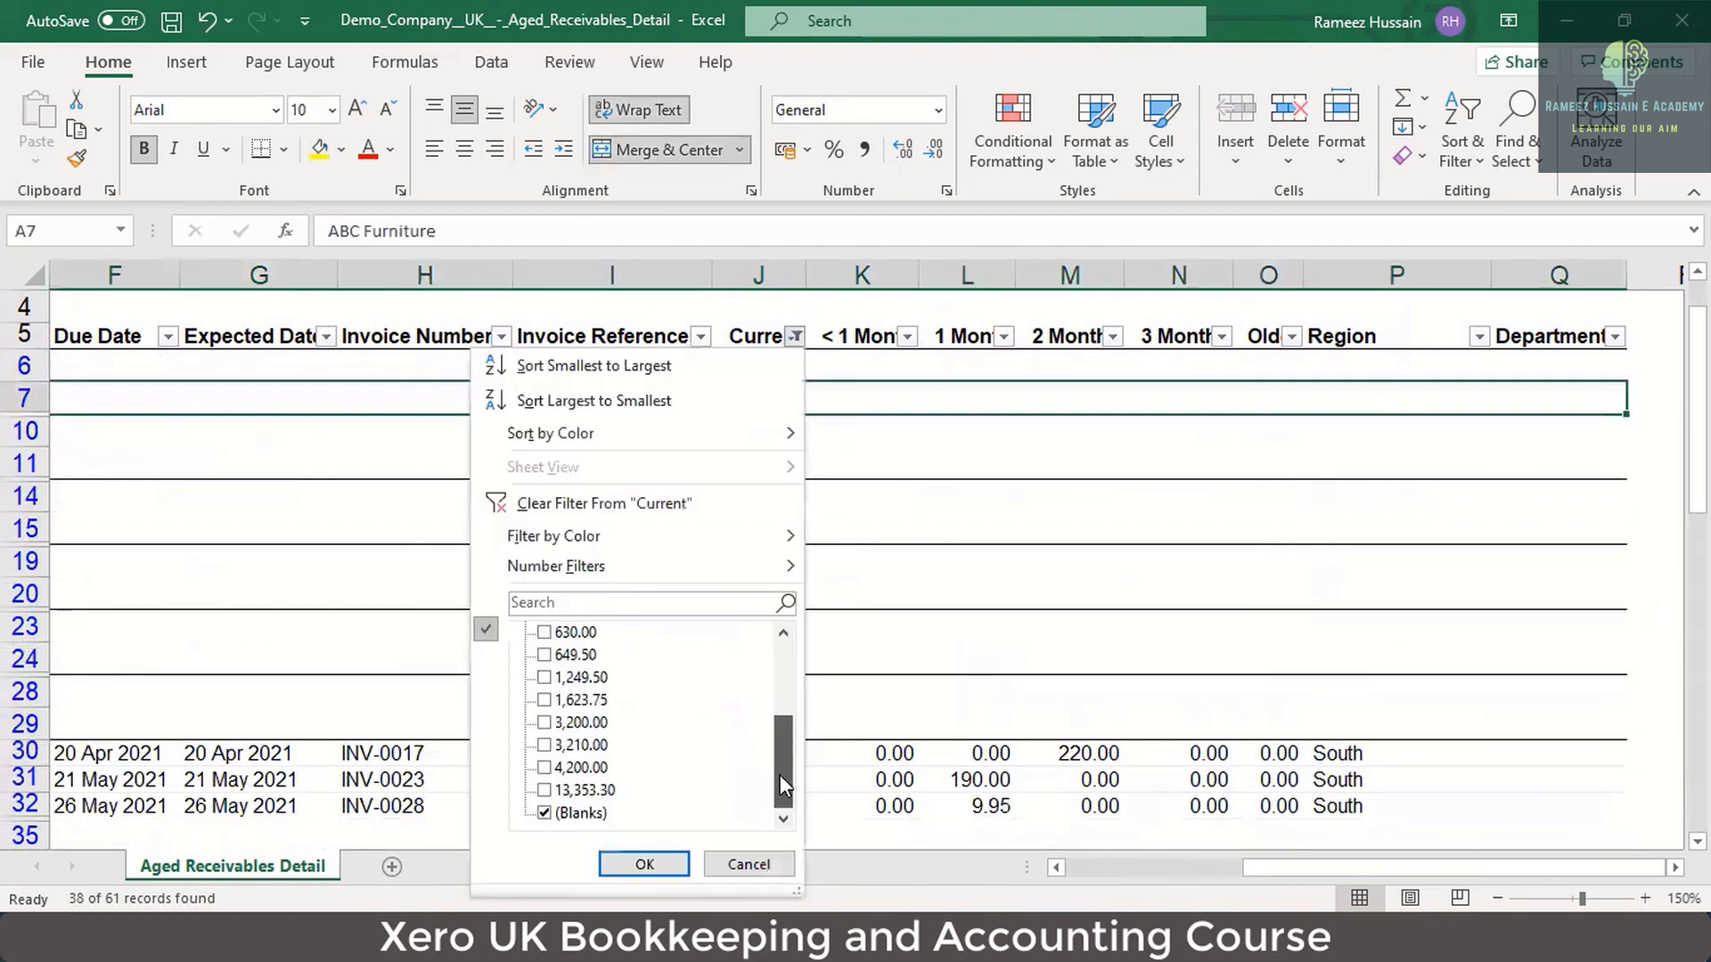
left_click(579, 814)
left_click(643, 864)
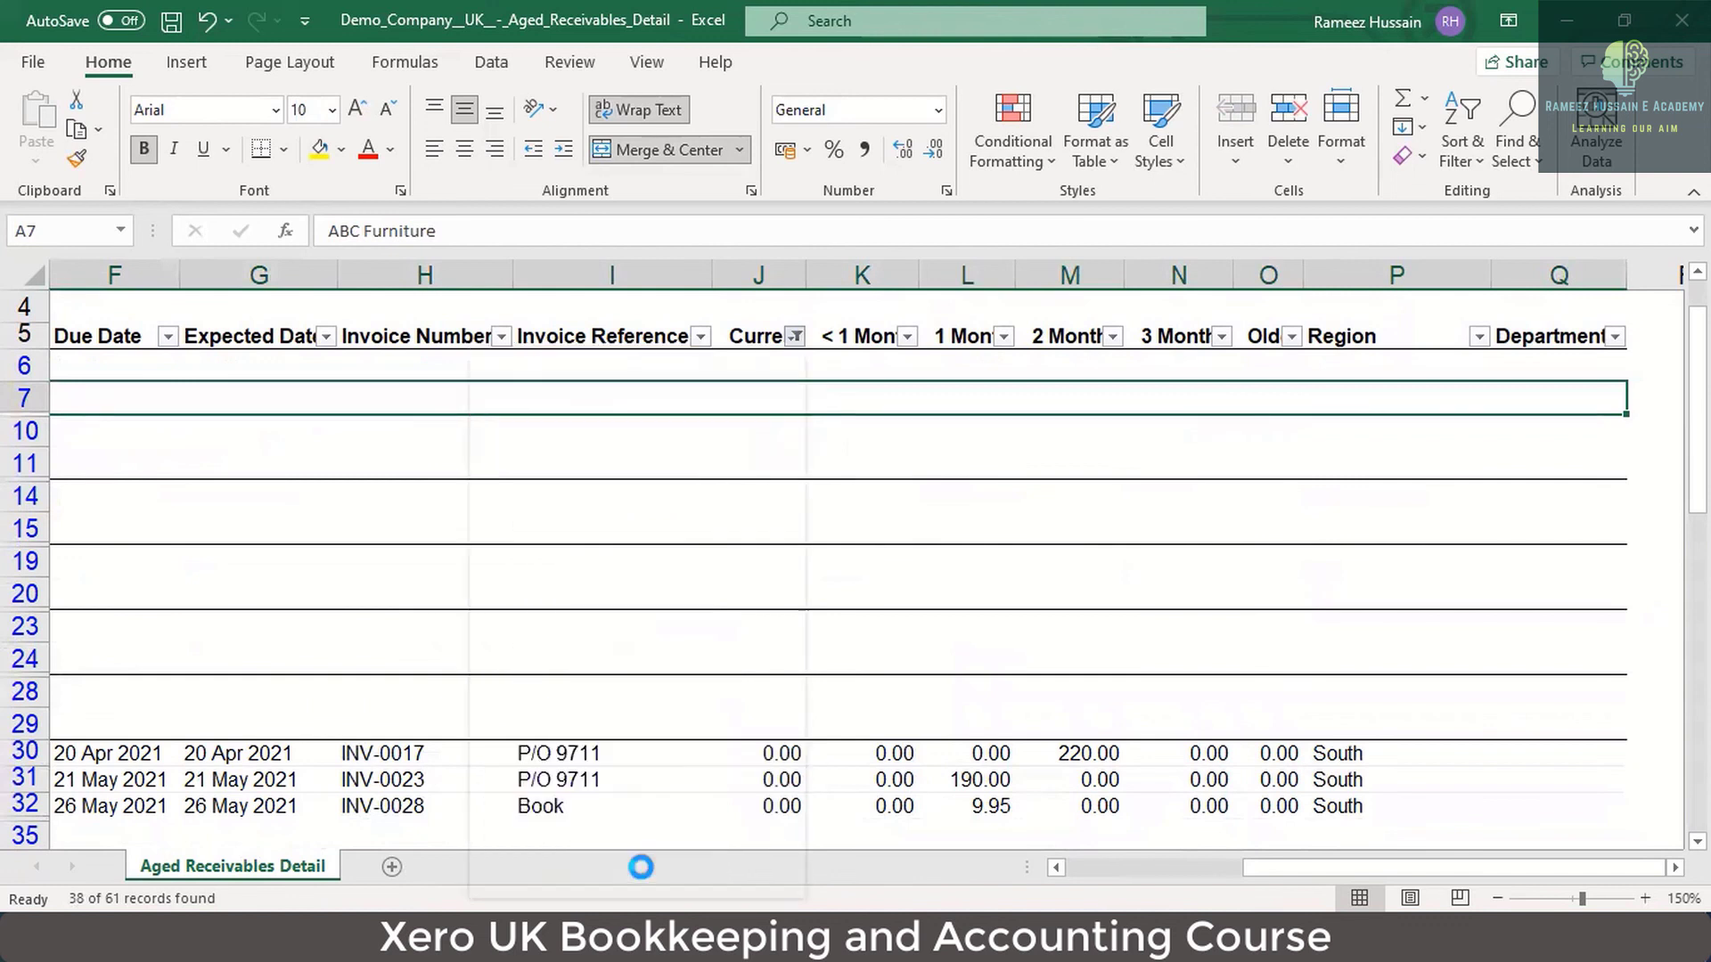
Step: Examine the first filtered invoice row across its ageing periods, invoice dates and contact details
scroll(775, 535, "up", 1)
left_click(765, 521)
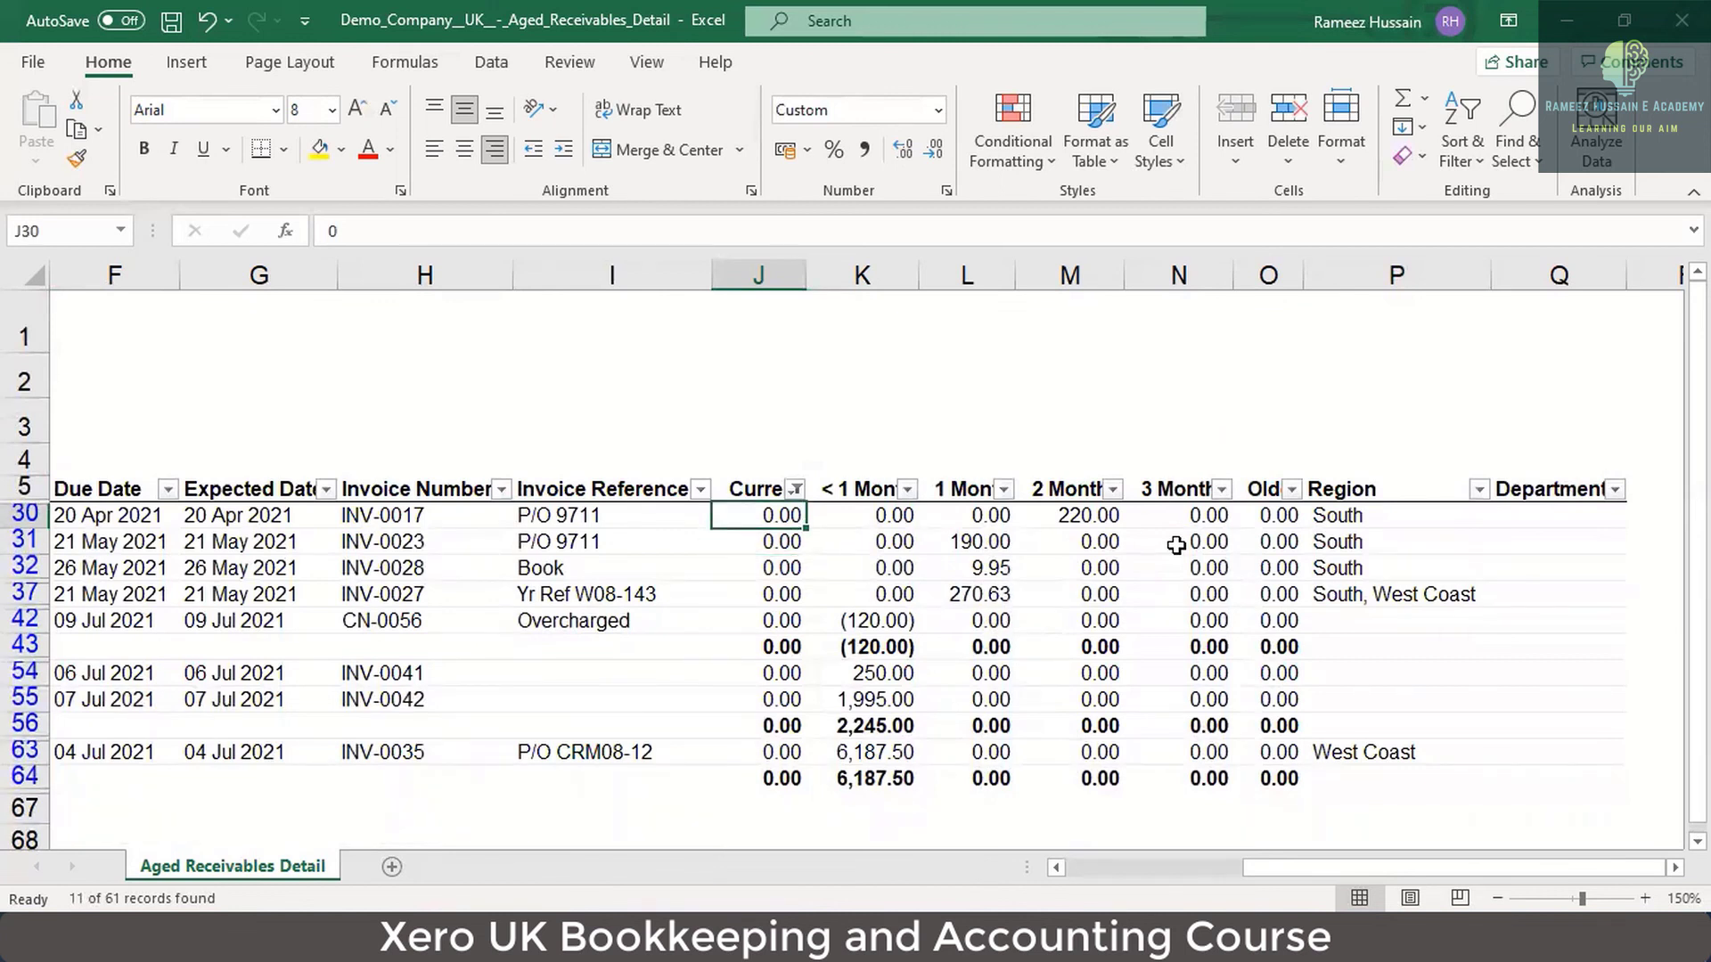
key("Right")
key("Right")
key("Right")
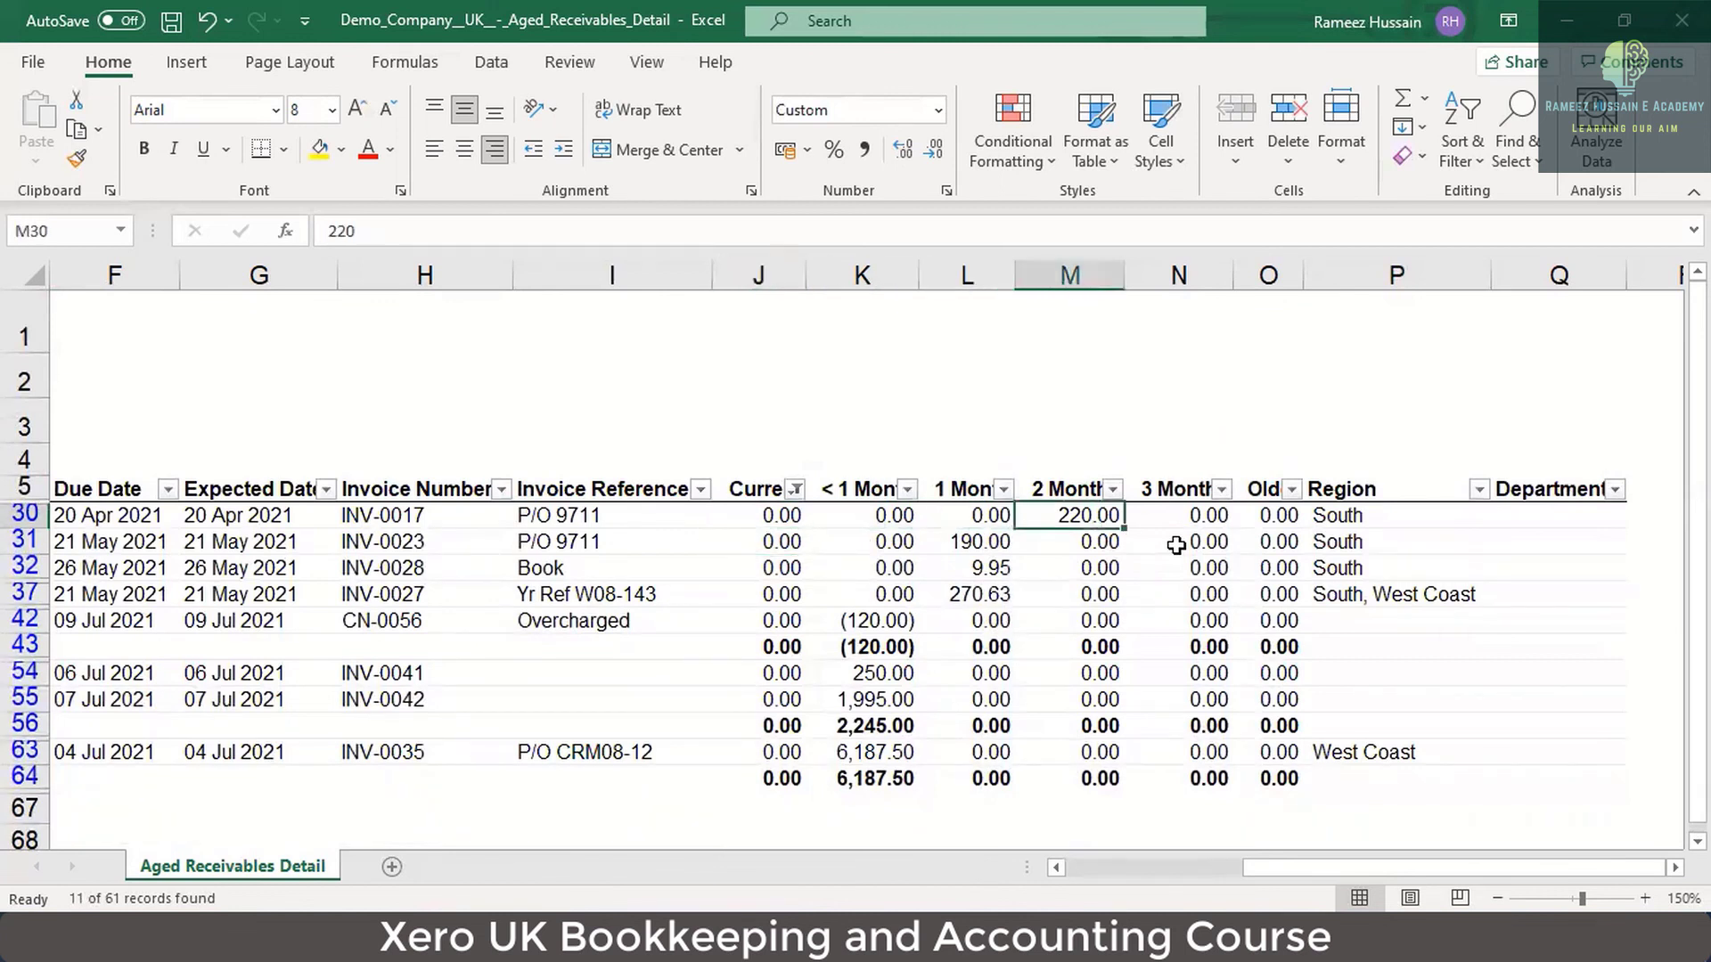
key("Left")
key("Left")
key("Left")
key("Left")
key("Left")
key("Left")
key("Left")
key("Left")
key("Left")
key("Left")
key("Left")
key("Left")
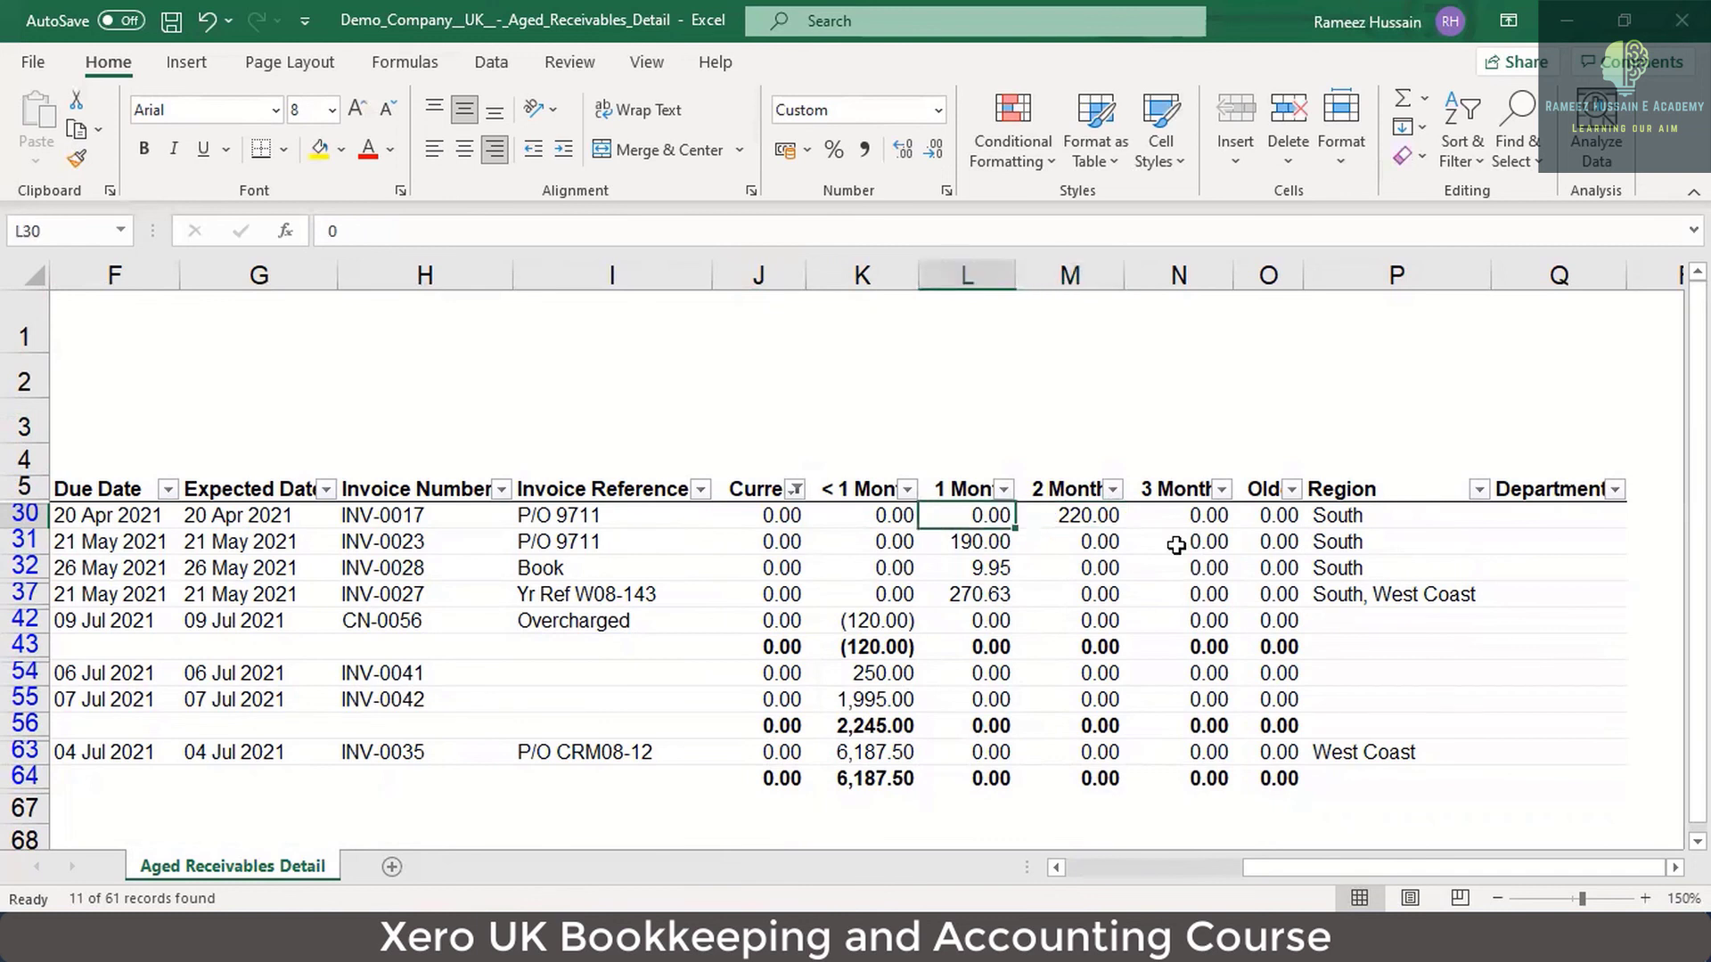
key("Right")
key("Right")
key("Right")
key("Right")
key("Right")
key("Right")
key("Right")
key("Right")
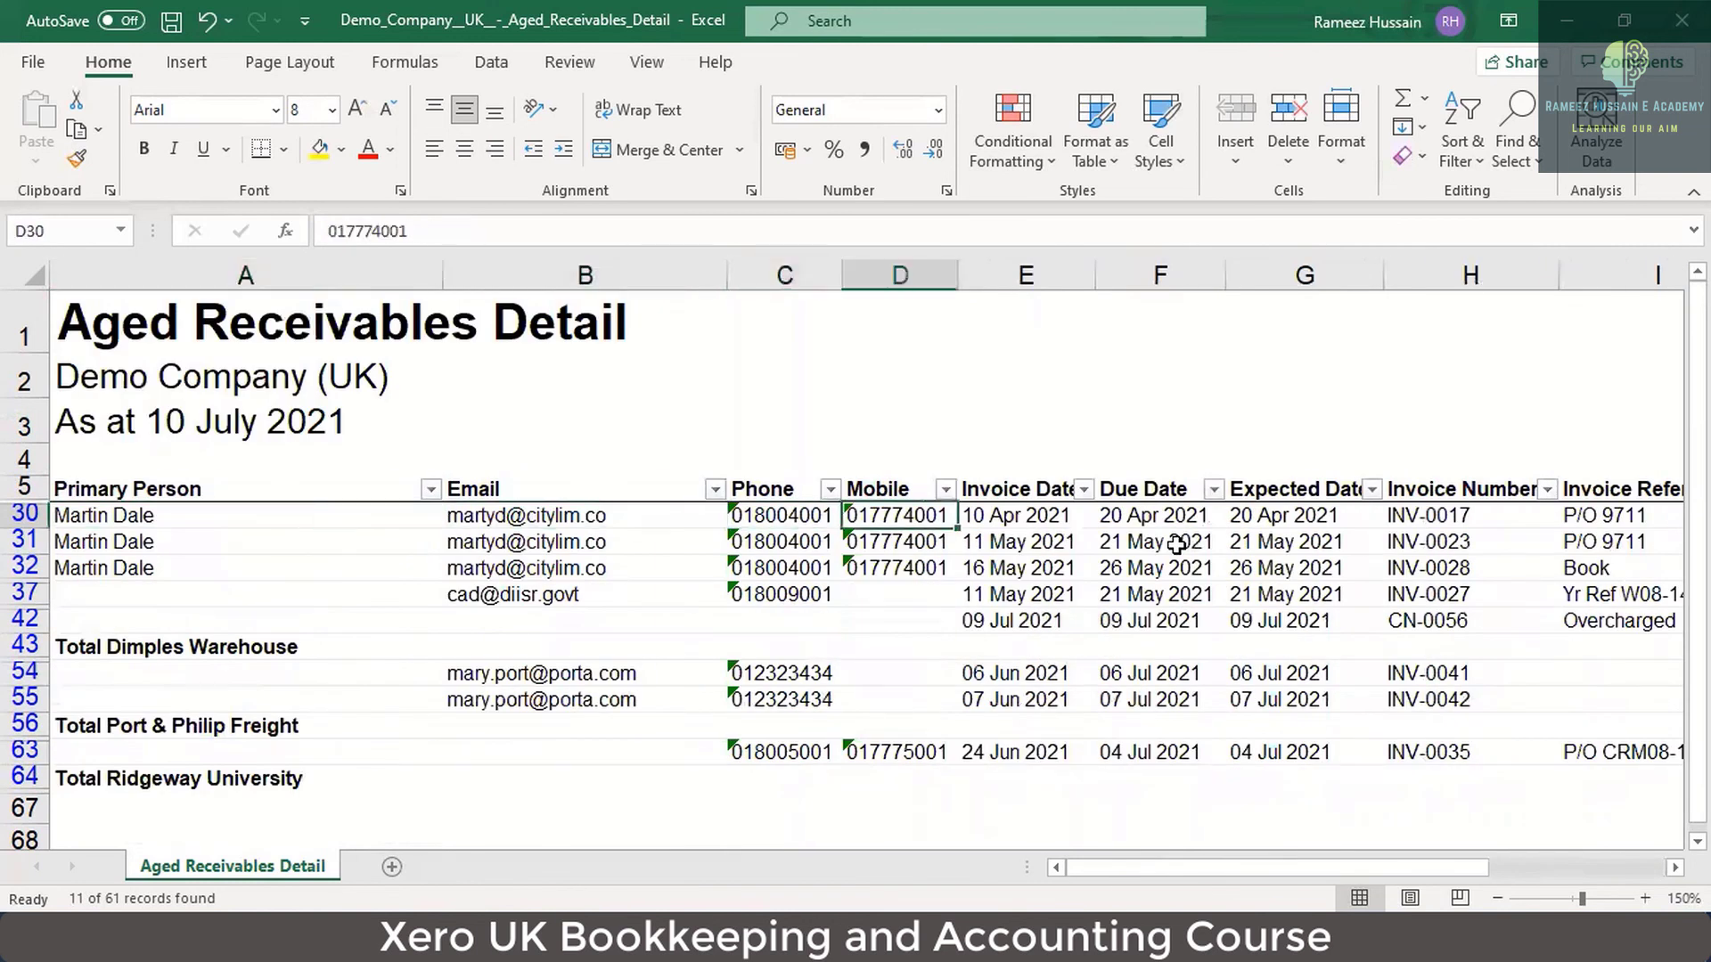